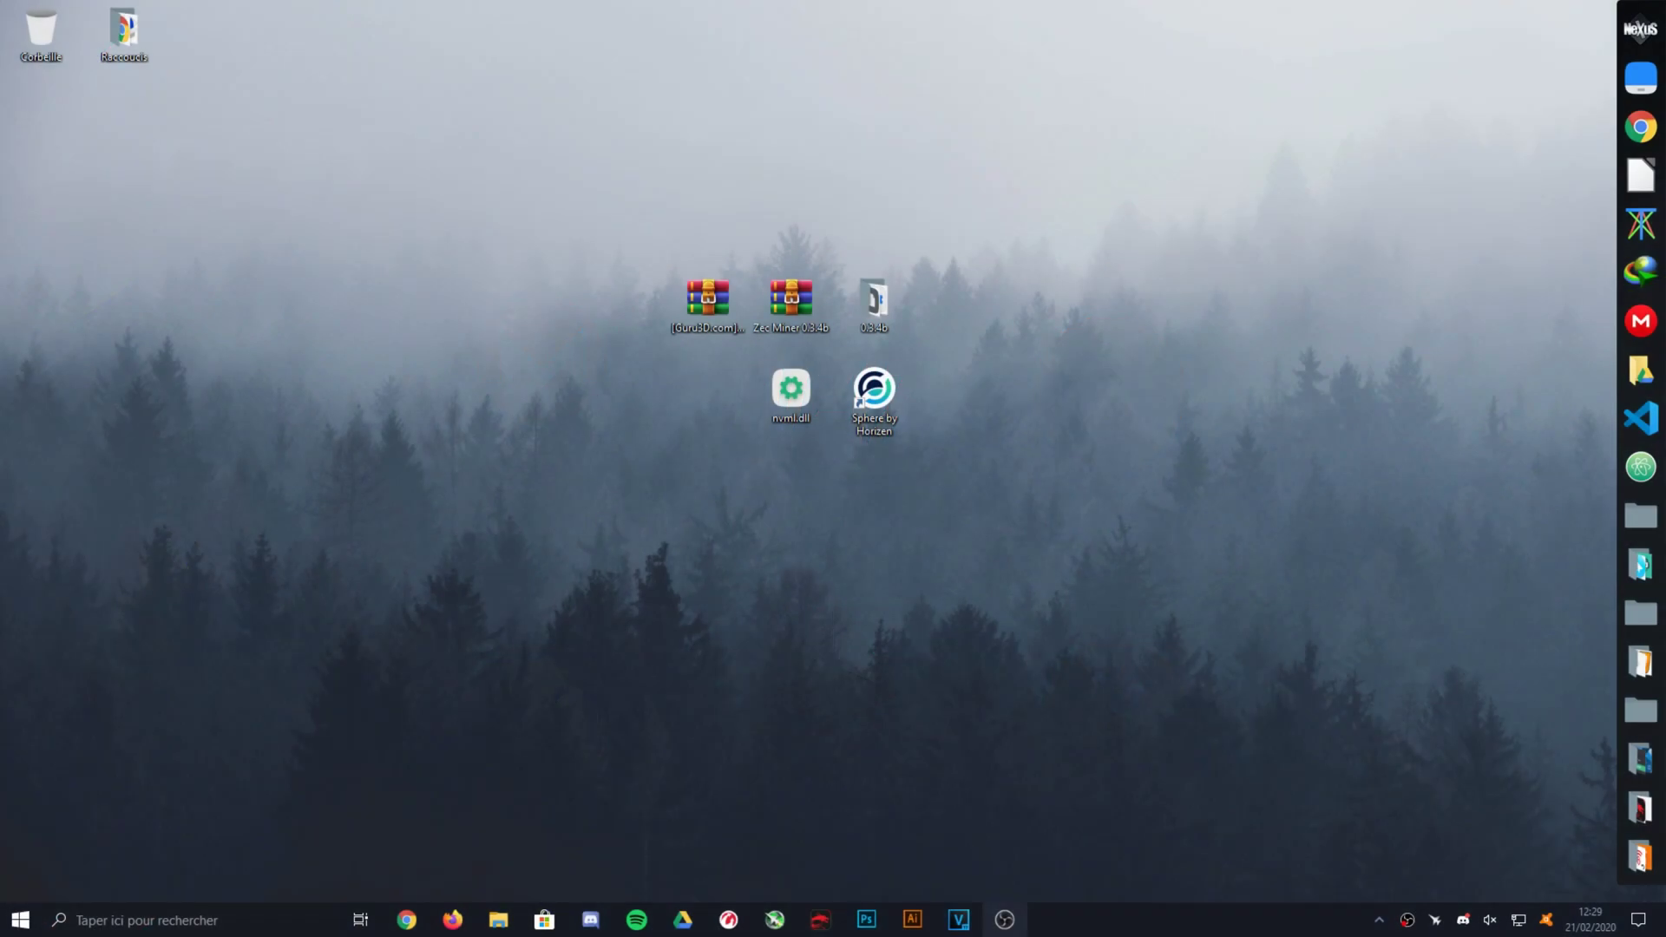
# Rearrange the desktop icons, moving the Guru3D DDU archive, nvml.dll and Sphere by Horizen away from the Zec Miner 0.3.4b archive and 0.3.4b folder
pyautogui.click(708, 303)
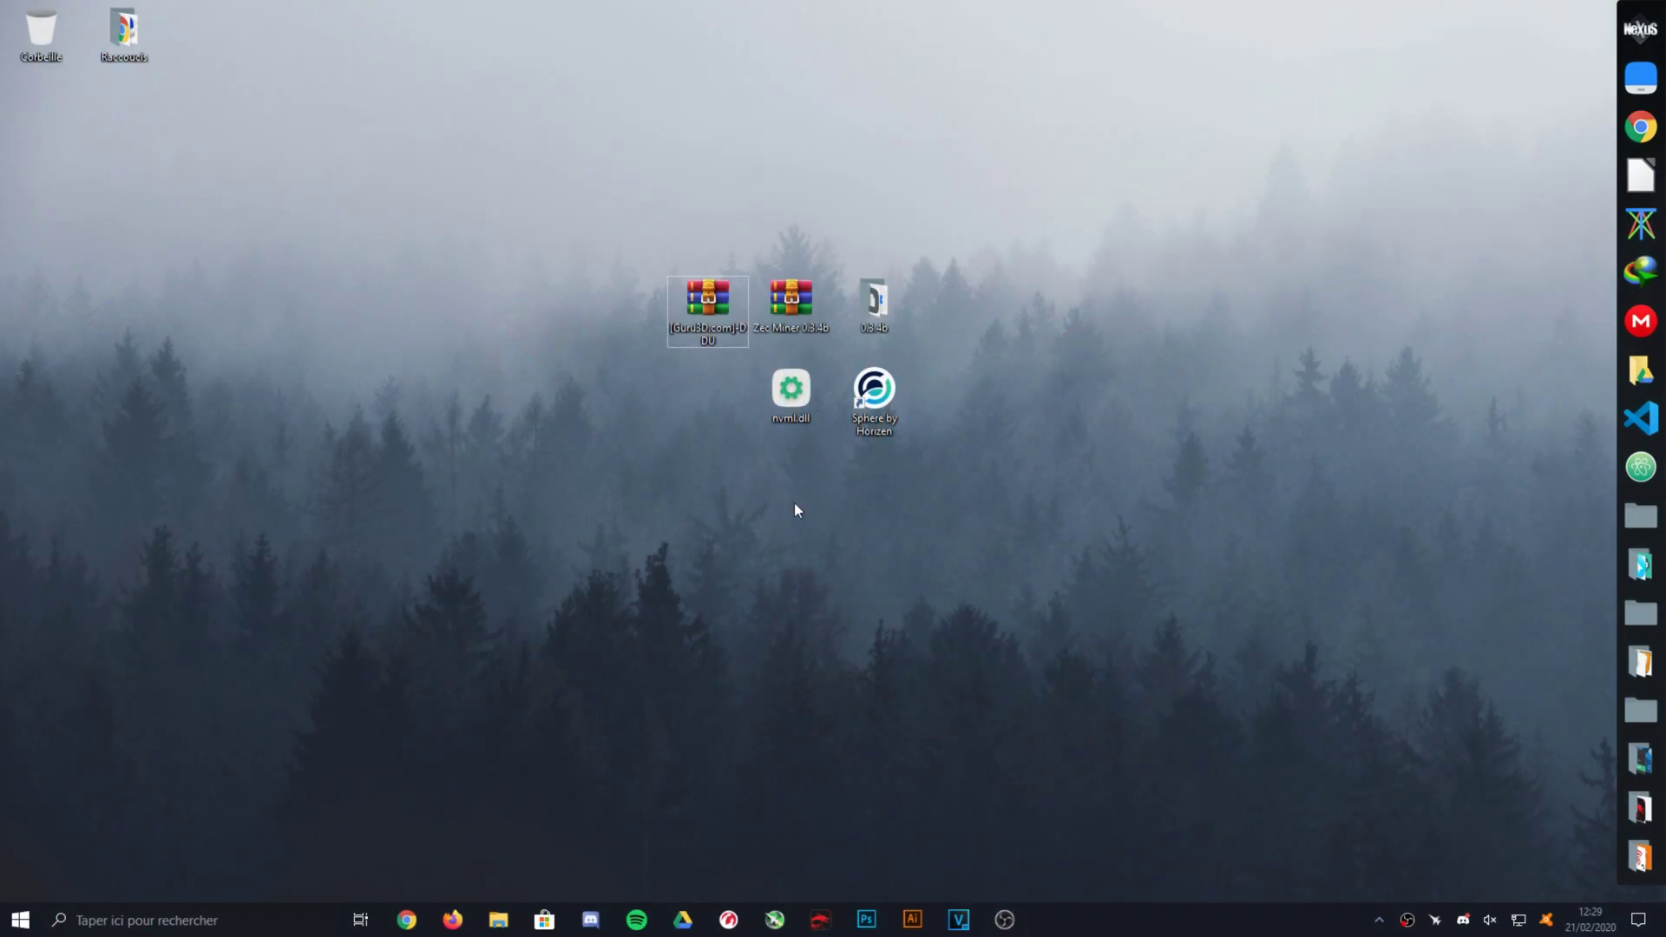
pyautogui.moveTo(874, 390); pyautogui.dragTo(957, 482)
pyautogui.moveTo(815, 425); pyautogui.dragTo(898, 515)
pyautogui.moveTo(792, 299); pyautogui.dragTo(792, 210)
pyautogui.moveTo(878, 305); pyautogui.dragTo(876, 212)
pyautogui.moveTo(708, 300); pyautogui.dragTo(208, 299)
pyautogui.moveTo(1006, 423); pyautogui.dragTo(217, 430)
pyautogui.moveTo(937, 157); pyautogui.dragTo(755, 247)
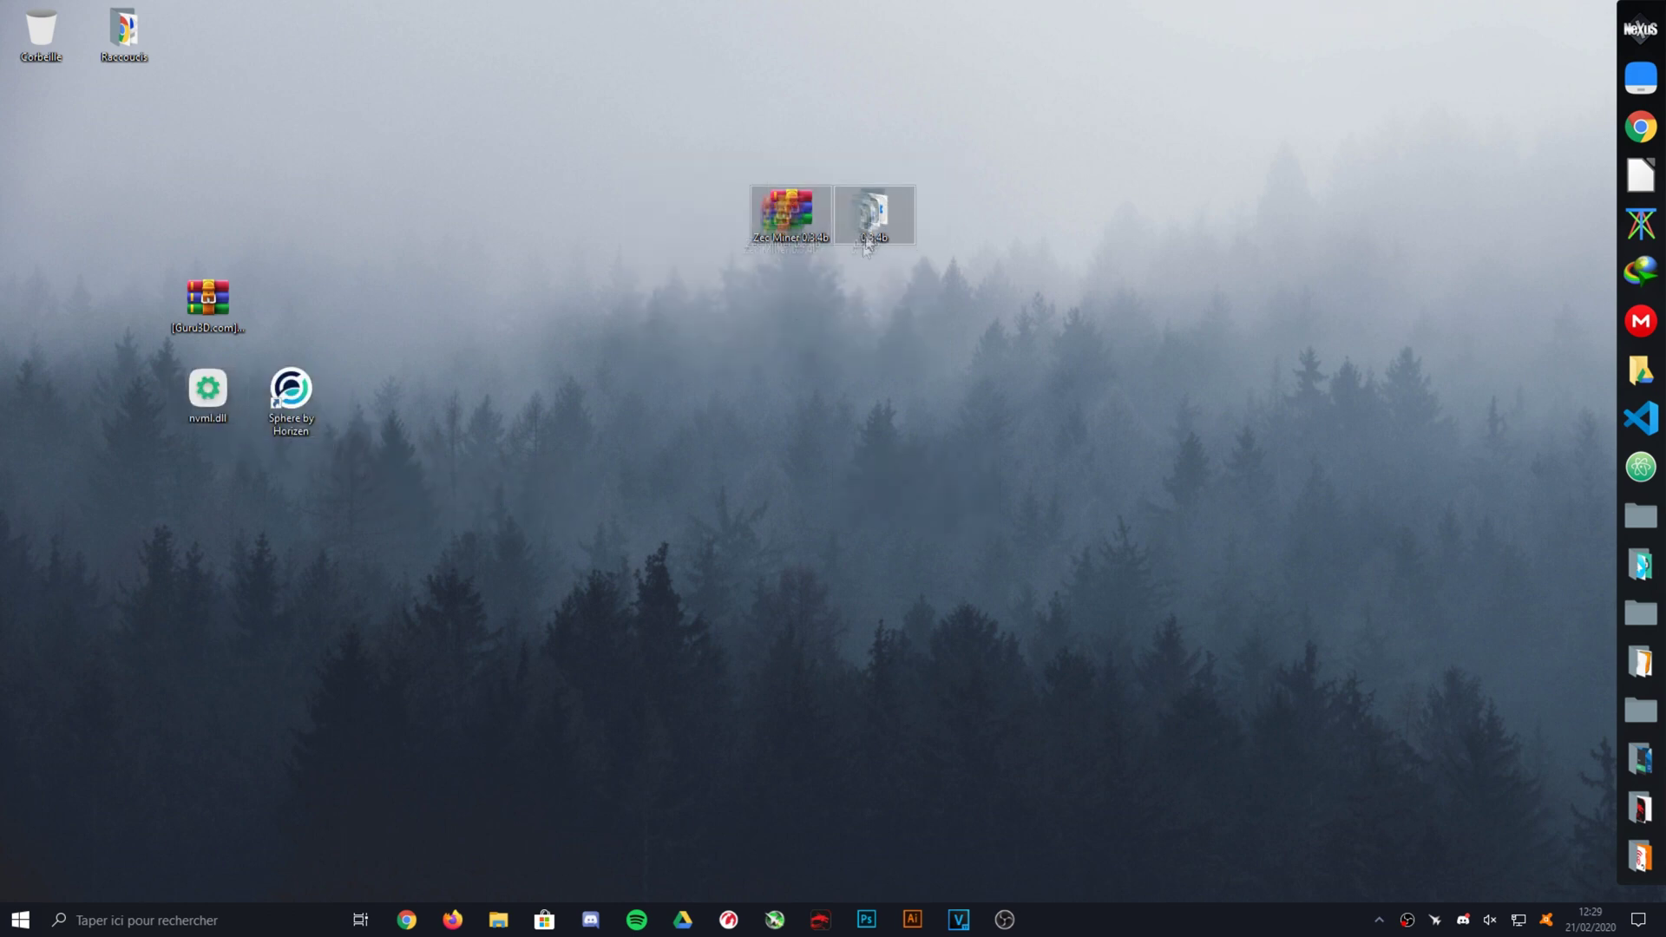
pyautogui.moveTo(872, 236); pyautogui.dragTo(872, 499)
# Open the 0.3.4b folder and open its start command script for editing in Notepad
pyautogui.doubleClick(871, 495)
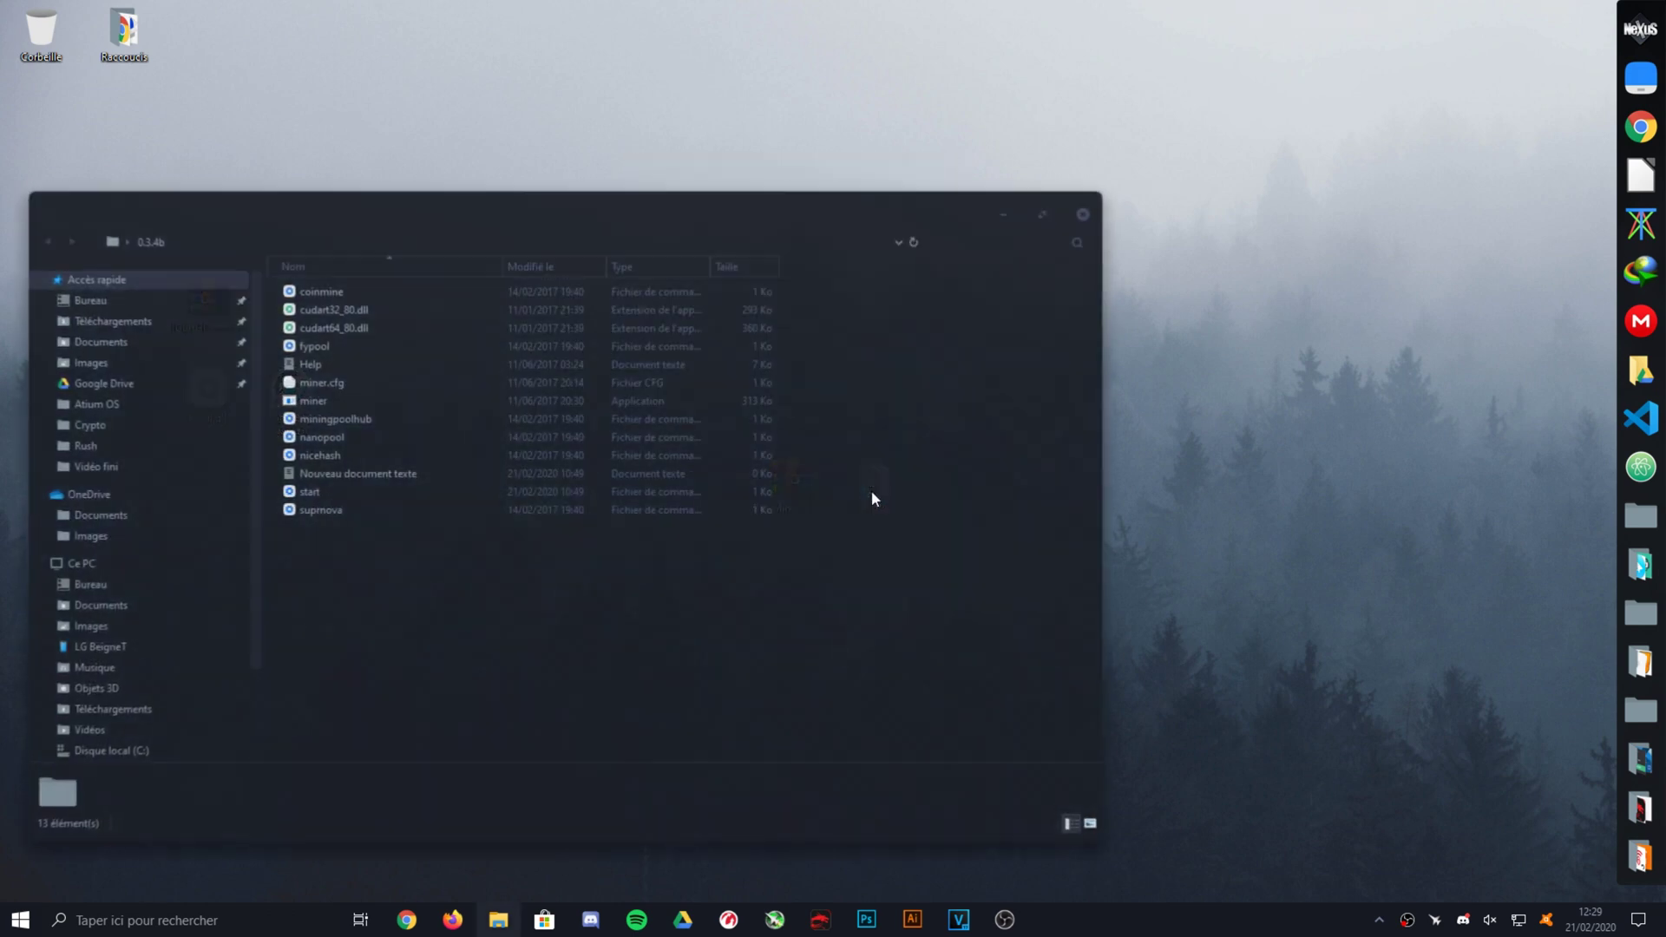
pyautogui.moveTo(430, 222); pyautogui.dragTo(689, 147)
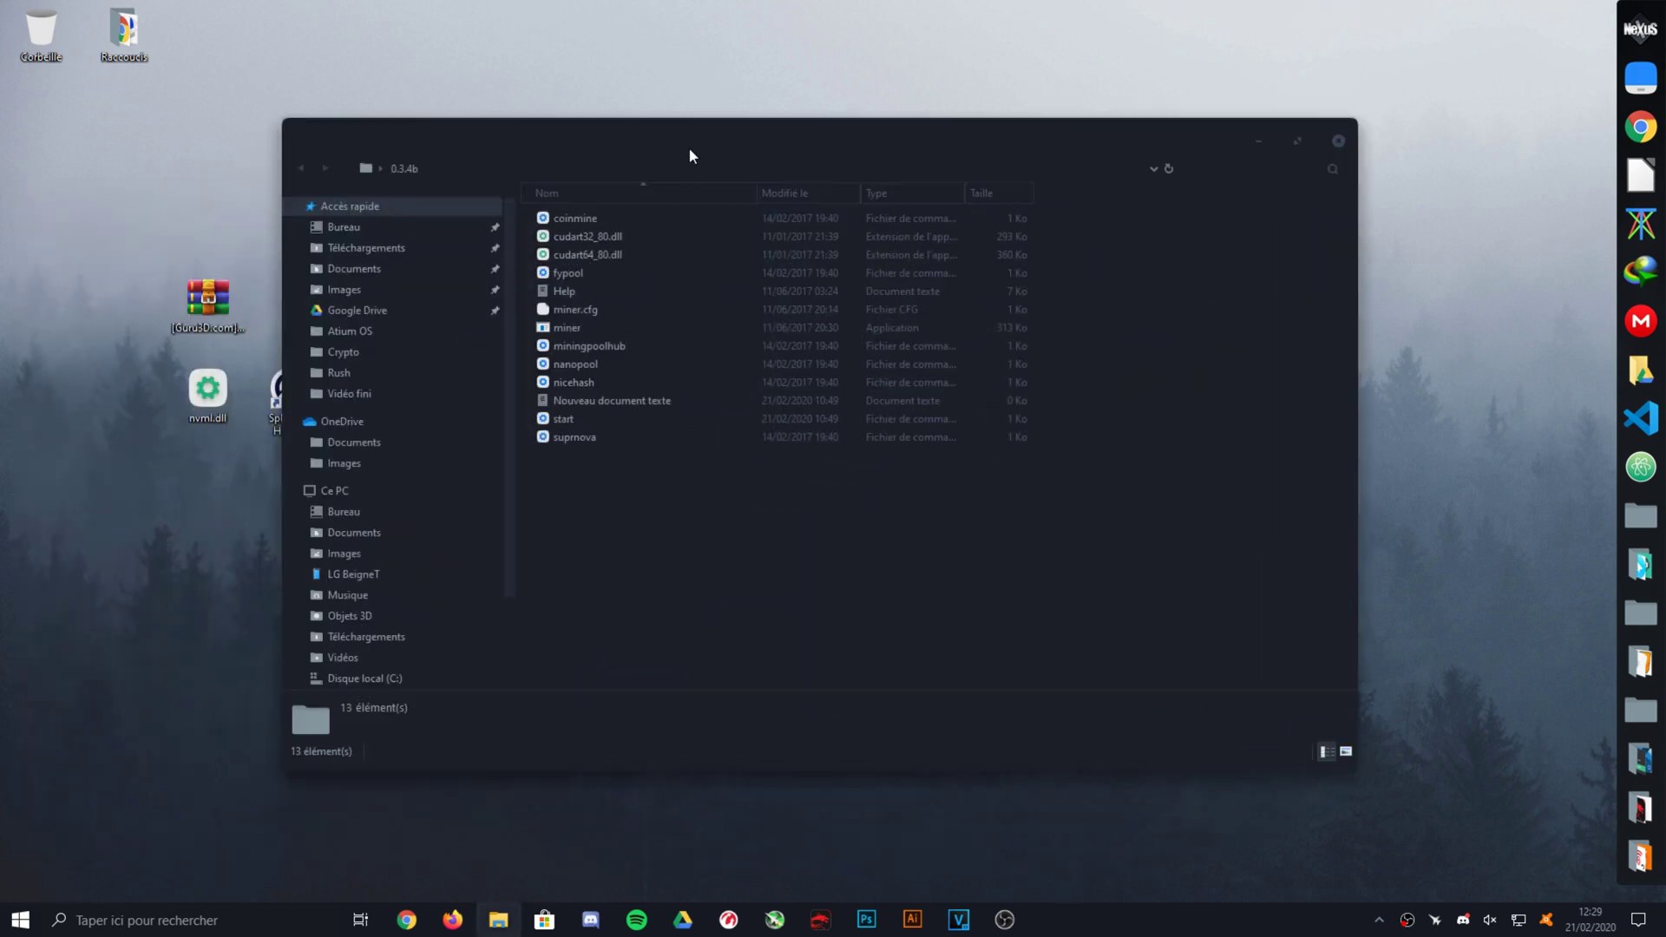
pyautogui.rightClick(568, 420)
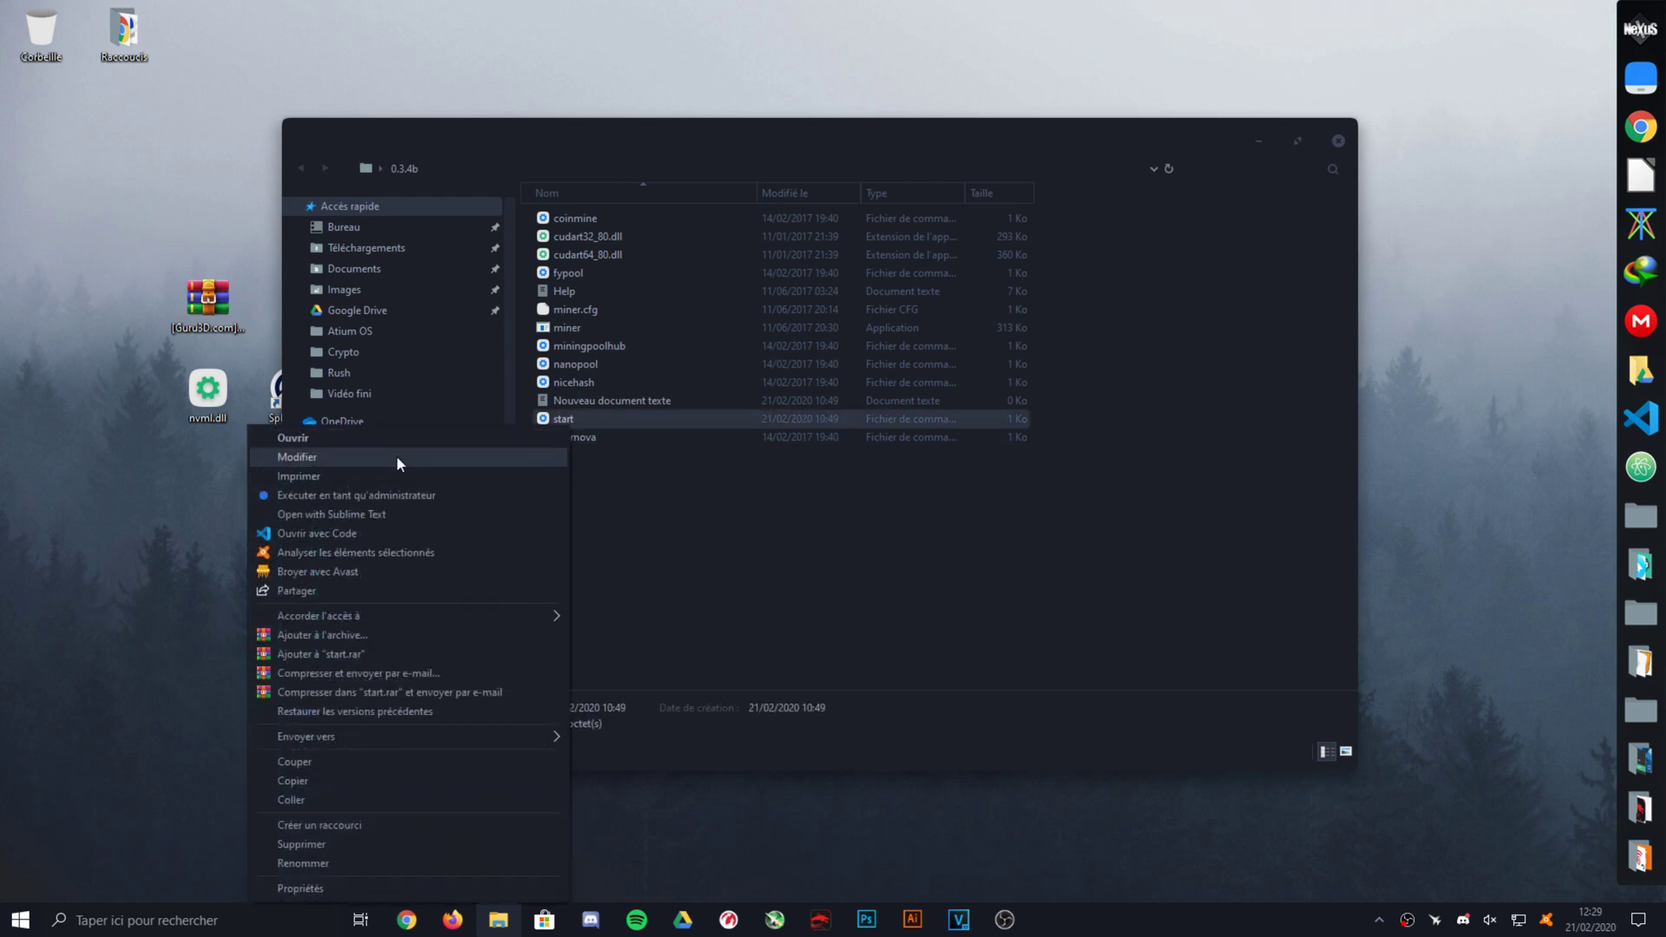
pyautogui.click(396, 460)
pyautogui.moveTo(539, 416); pyautogui.dragTo(586, 196)
# Examine the server, user address and worker name arguments in the miner.exe command line
pyautogui.moveTo(1314, 249); pyautogui.dragTo(881, 281)
pyautogui.moveTo(809, 236); pyautogui.dragTo(932, 246)
pyautogui.click(936, 244)
pyautogui.moveTo(1140, 241)
pyautogui.mouseDown()
pyautogui.moveTo(1085, 238)
pyautogui.moveTo(1140, 247)
pyautogui.mouseUp()
pyautogui.click(462, 261)
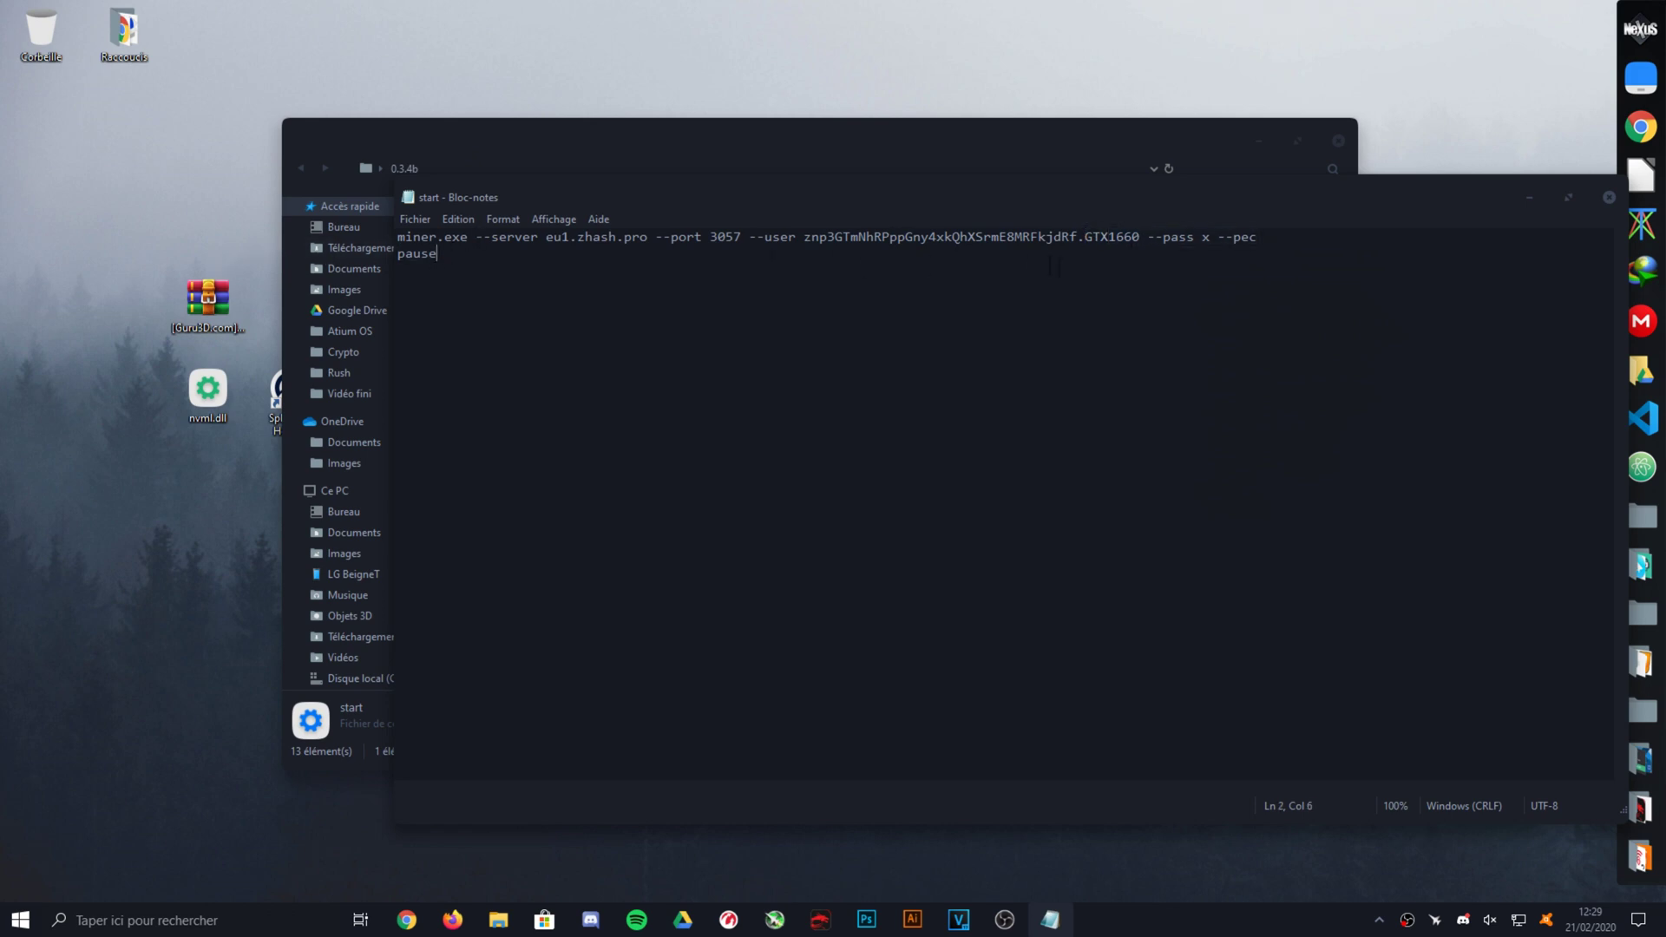
# Remove the pause line from the start script, save the file and close Notepad
pyautogui.moveTo(535, 264); pyautogui.dragTo(381, 257)
pyautogui.press('BackSpace')
pyautogui.moveTo(862, 198); pyautogui.dragTo(650, 208)
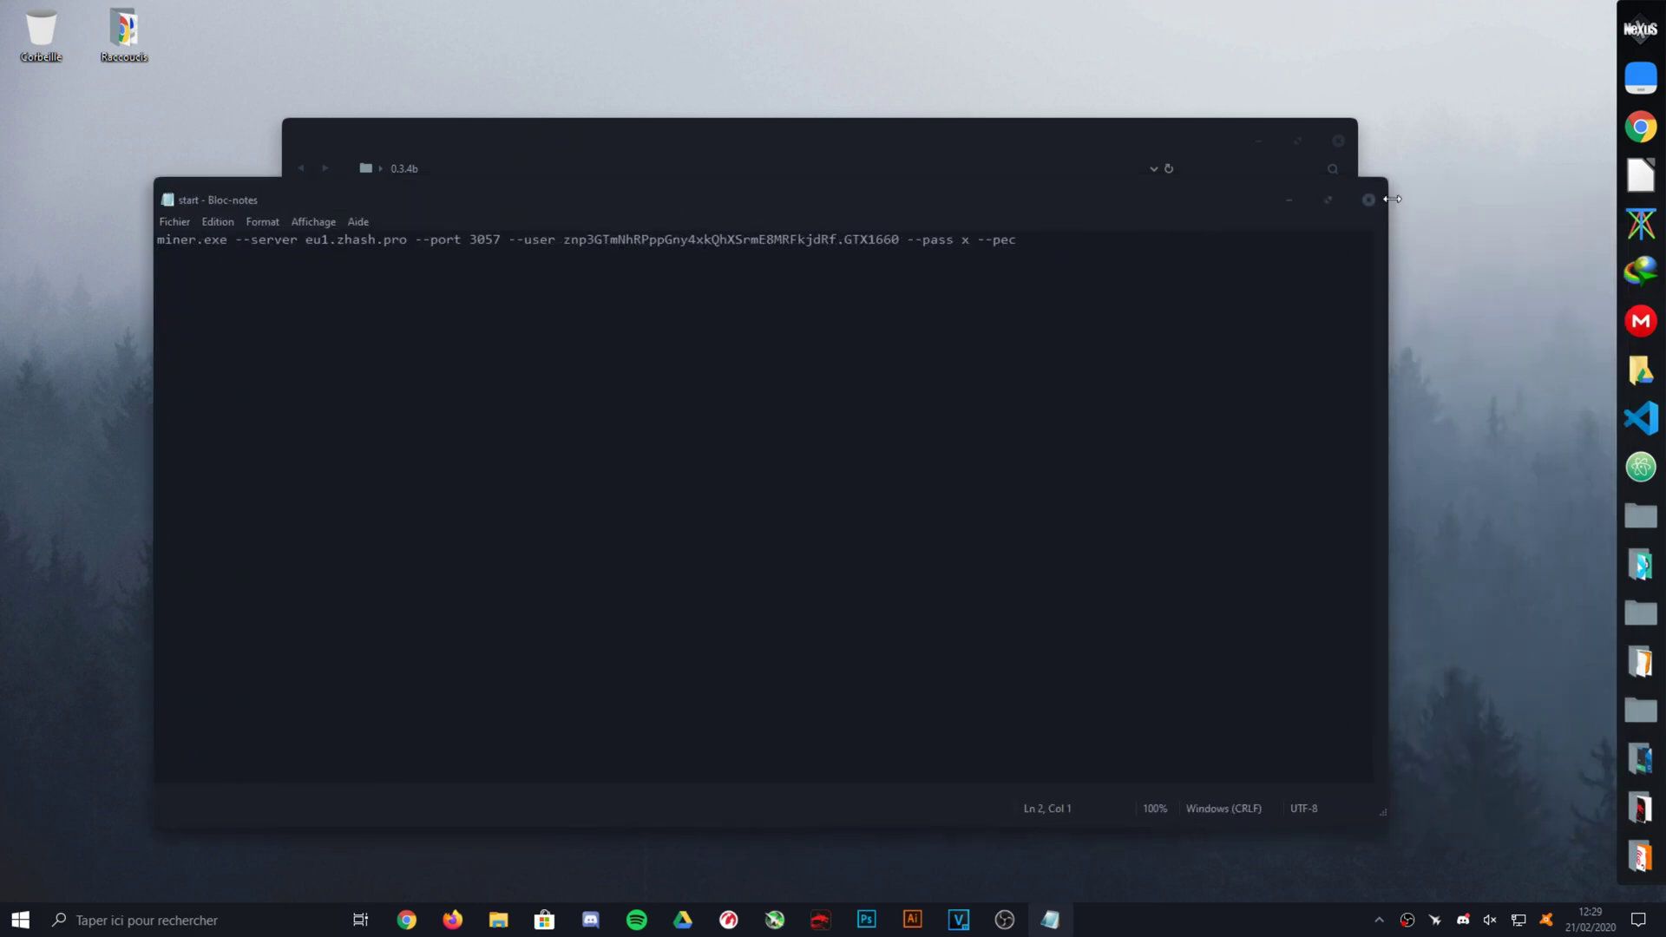
pyautogui.click(1369, 199)
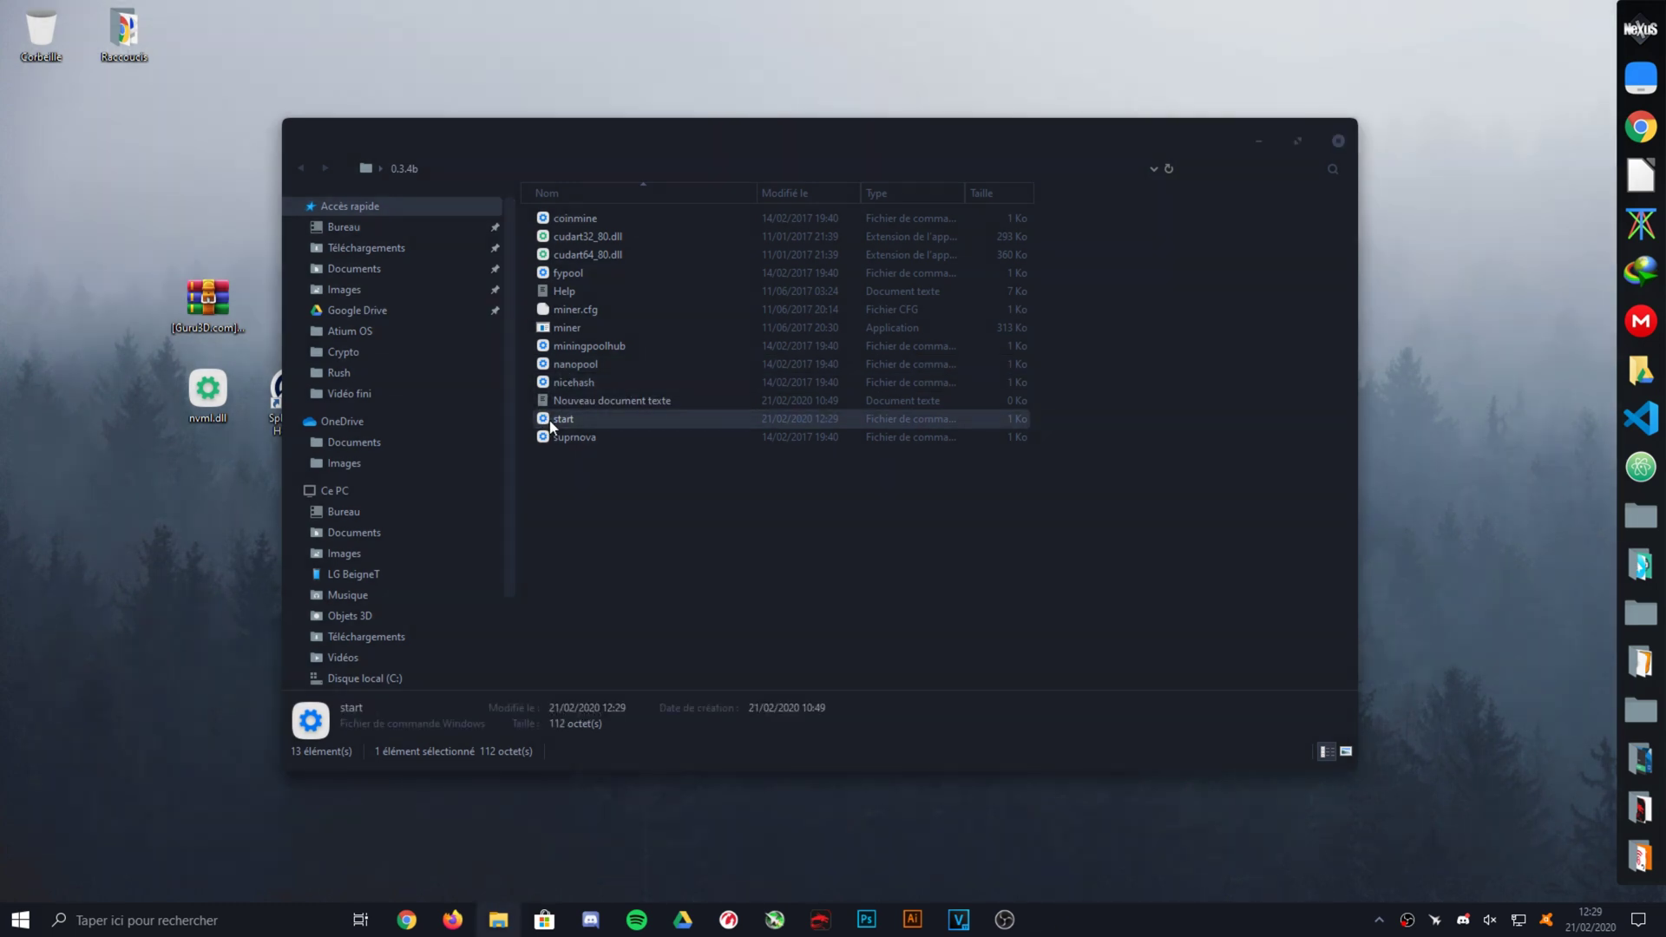
# Reopen the start script for editing, add "pause" on the second line, save the file and close Notepad
pyautogui.rightClick(550, 425)
pyautogui.click(276, 452)
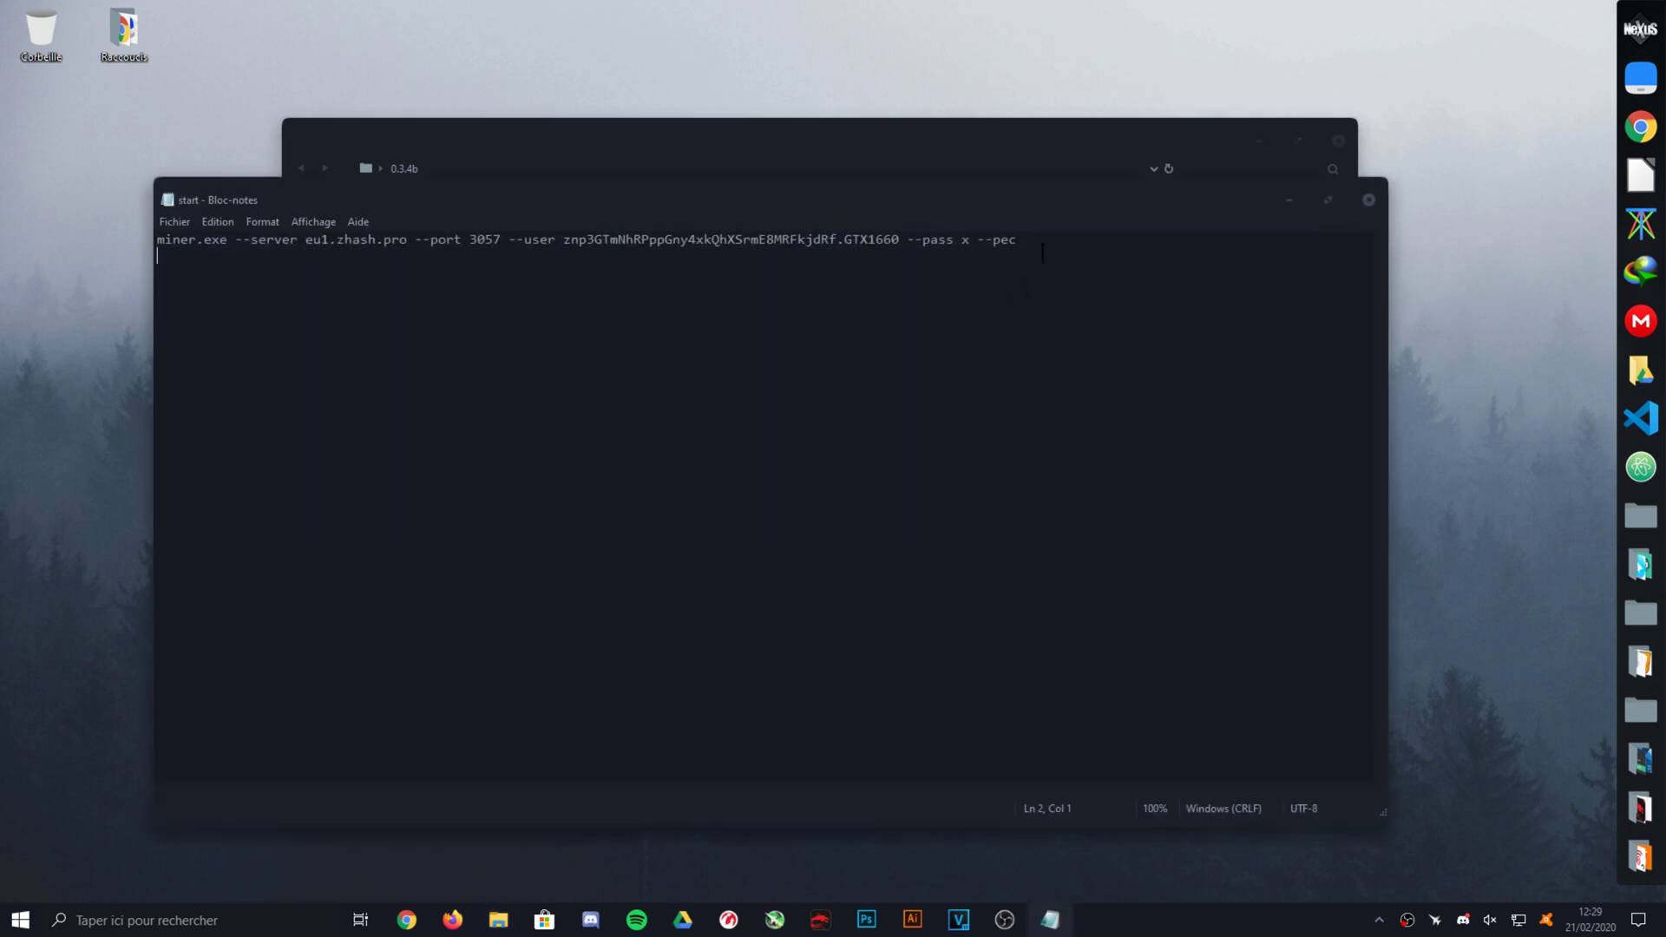
pyautogui.press('Return')
pyautogui.write('pause')
pyautogui.hotkey('ctrl', 's')
pyautogui.click(174, 222)
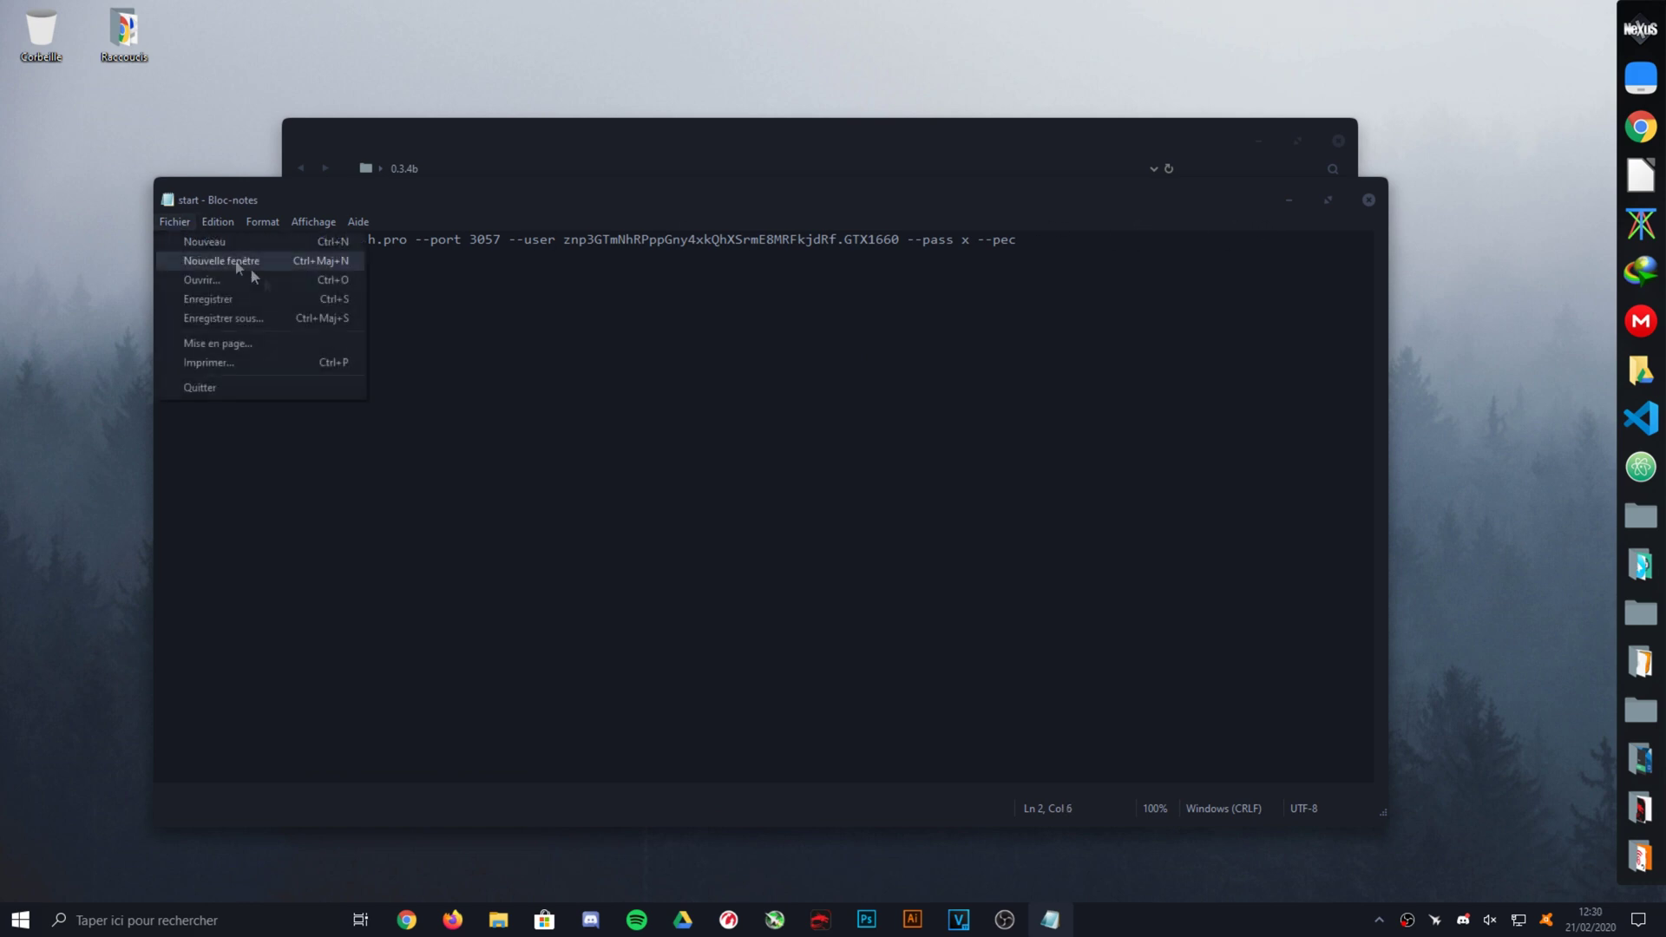
pyautogui.click(1364, 200)
pyautogui.click(1364, 199)
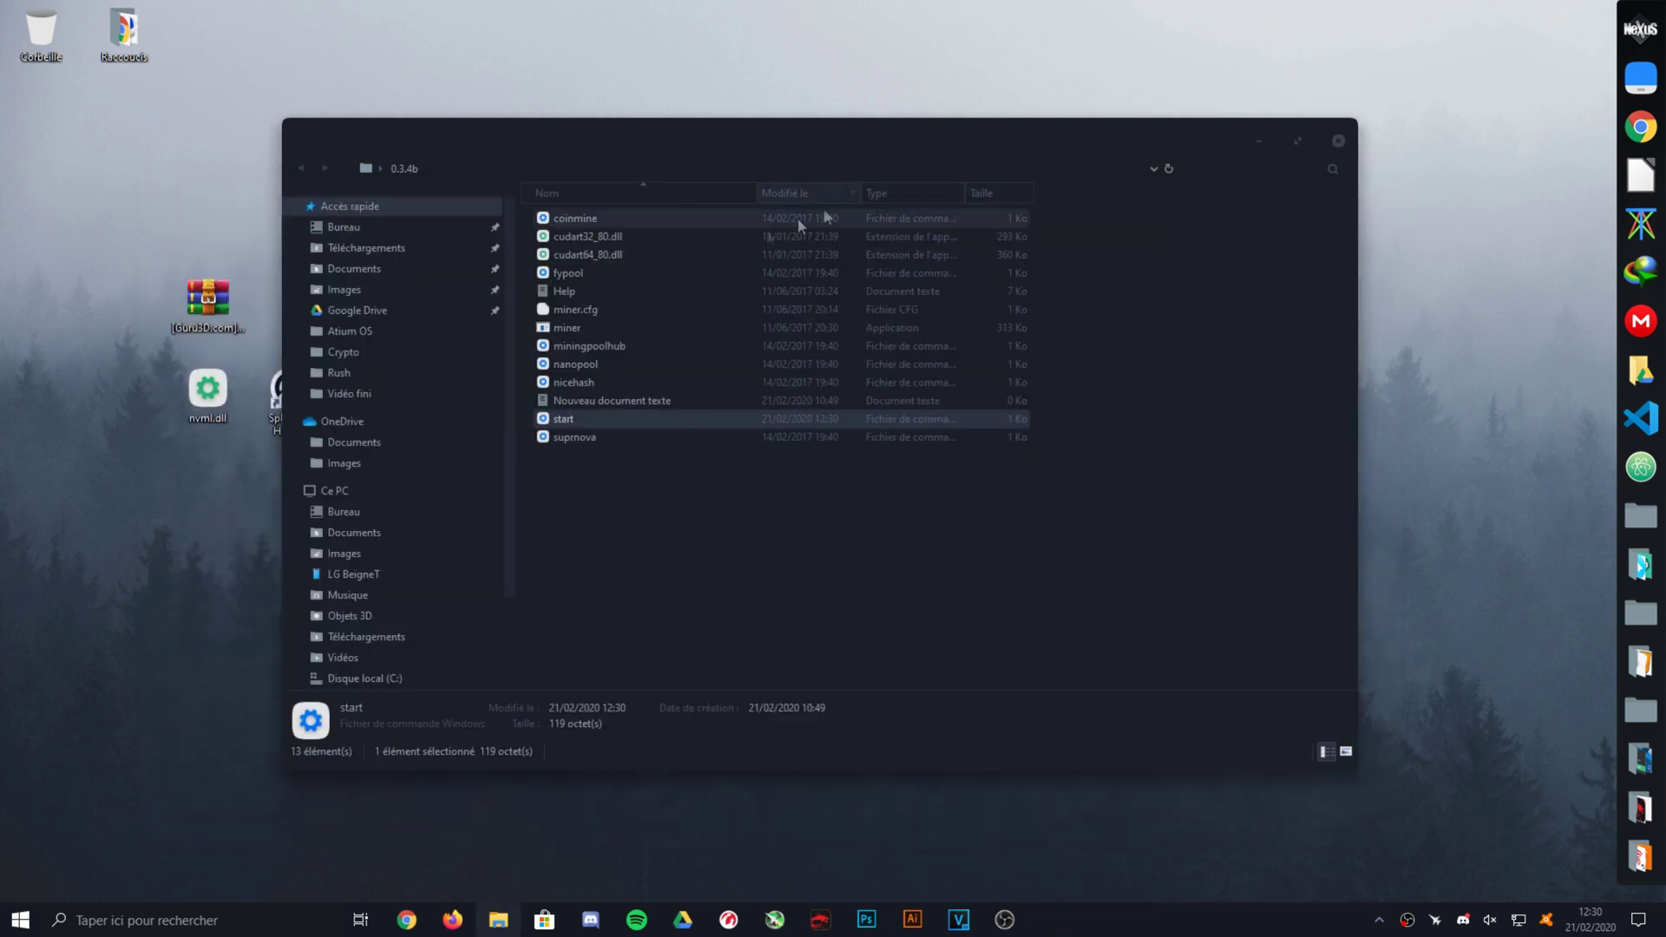
# Run the start script to test the miner, dismiss the console and minimise the 0.3.4b folder window
pyautogui.doubleClick(561, 419)
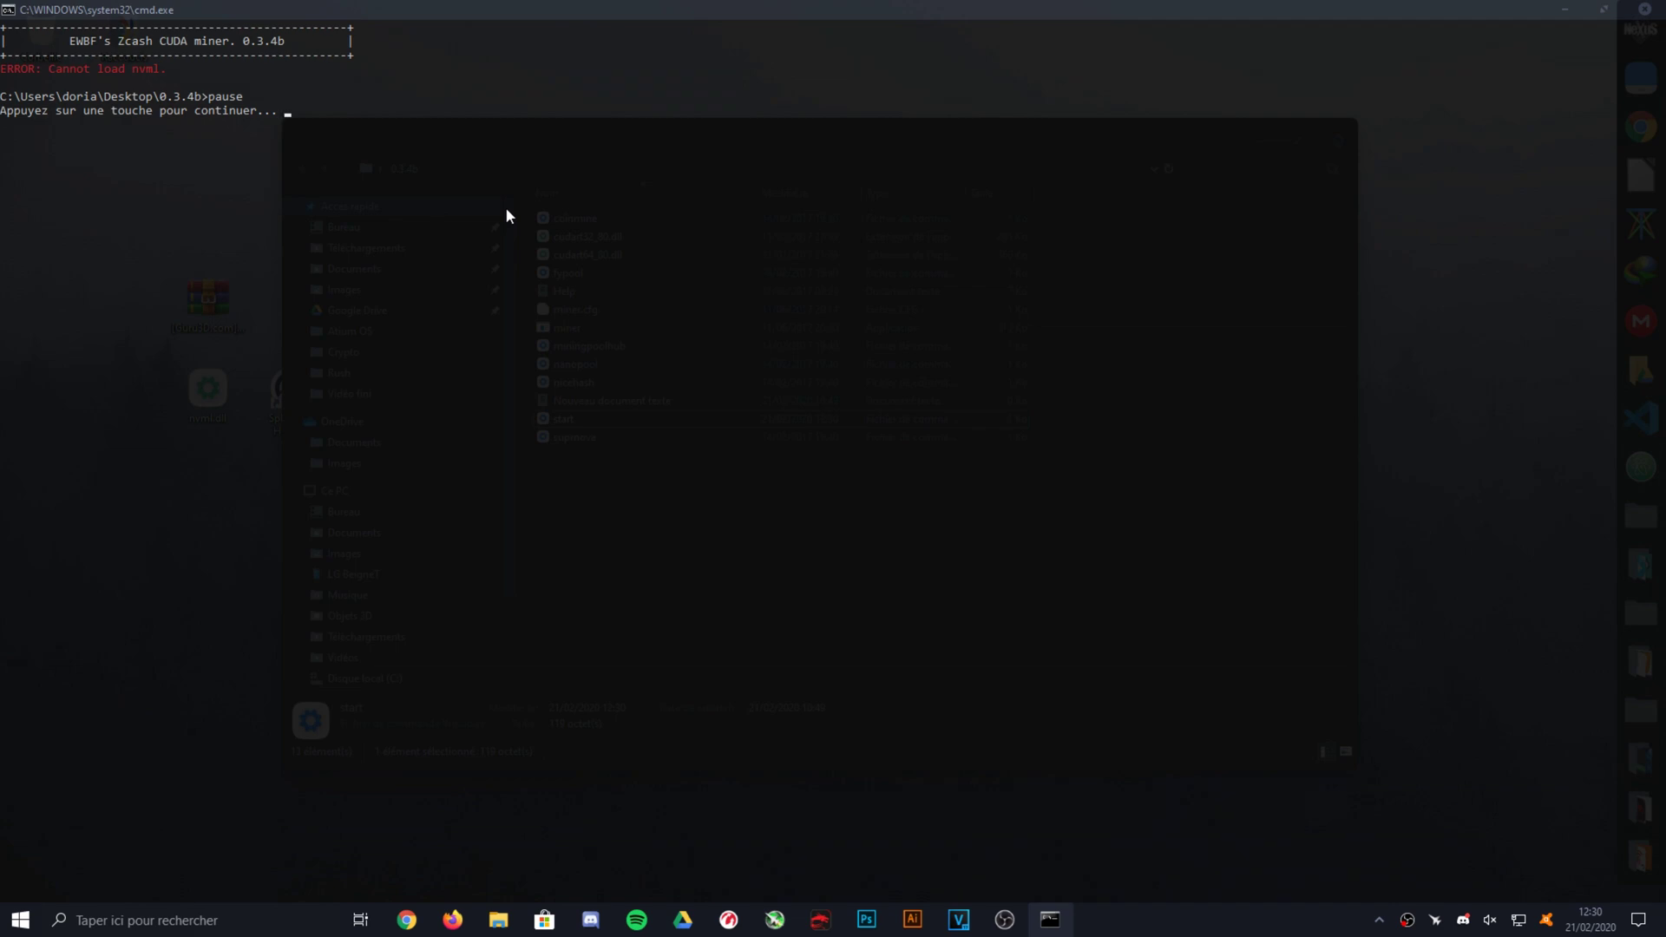
pyautogui.press('Return')
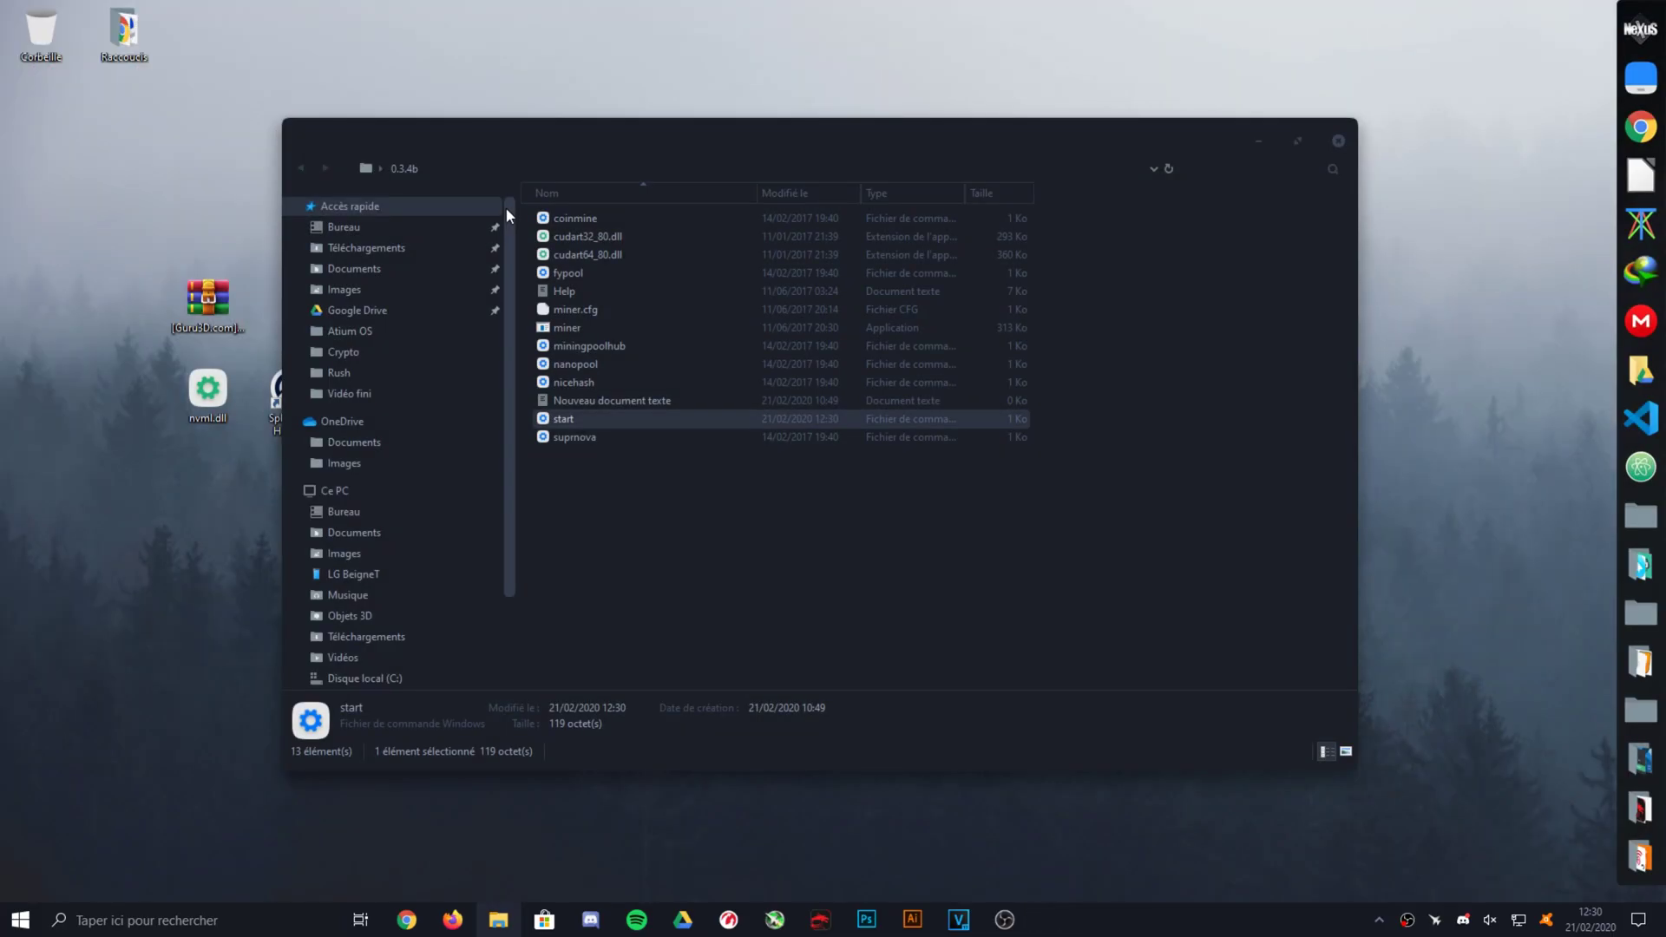
pyautogui.click(1258, 139)
# Move the Guru3D DDU archive to a clear area of the desktop and extract its contents there
pyautogui.moveTo(228, 319); pyautogui.dragTo(668, 275)
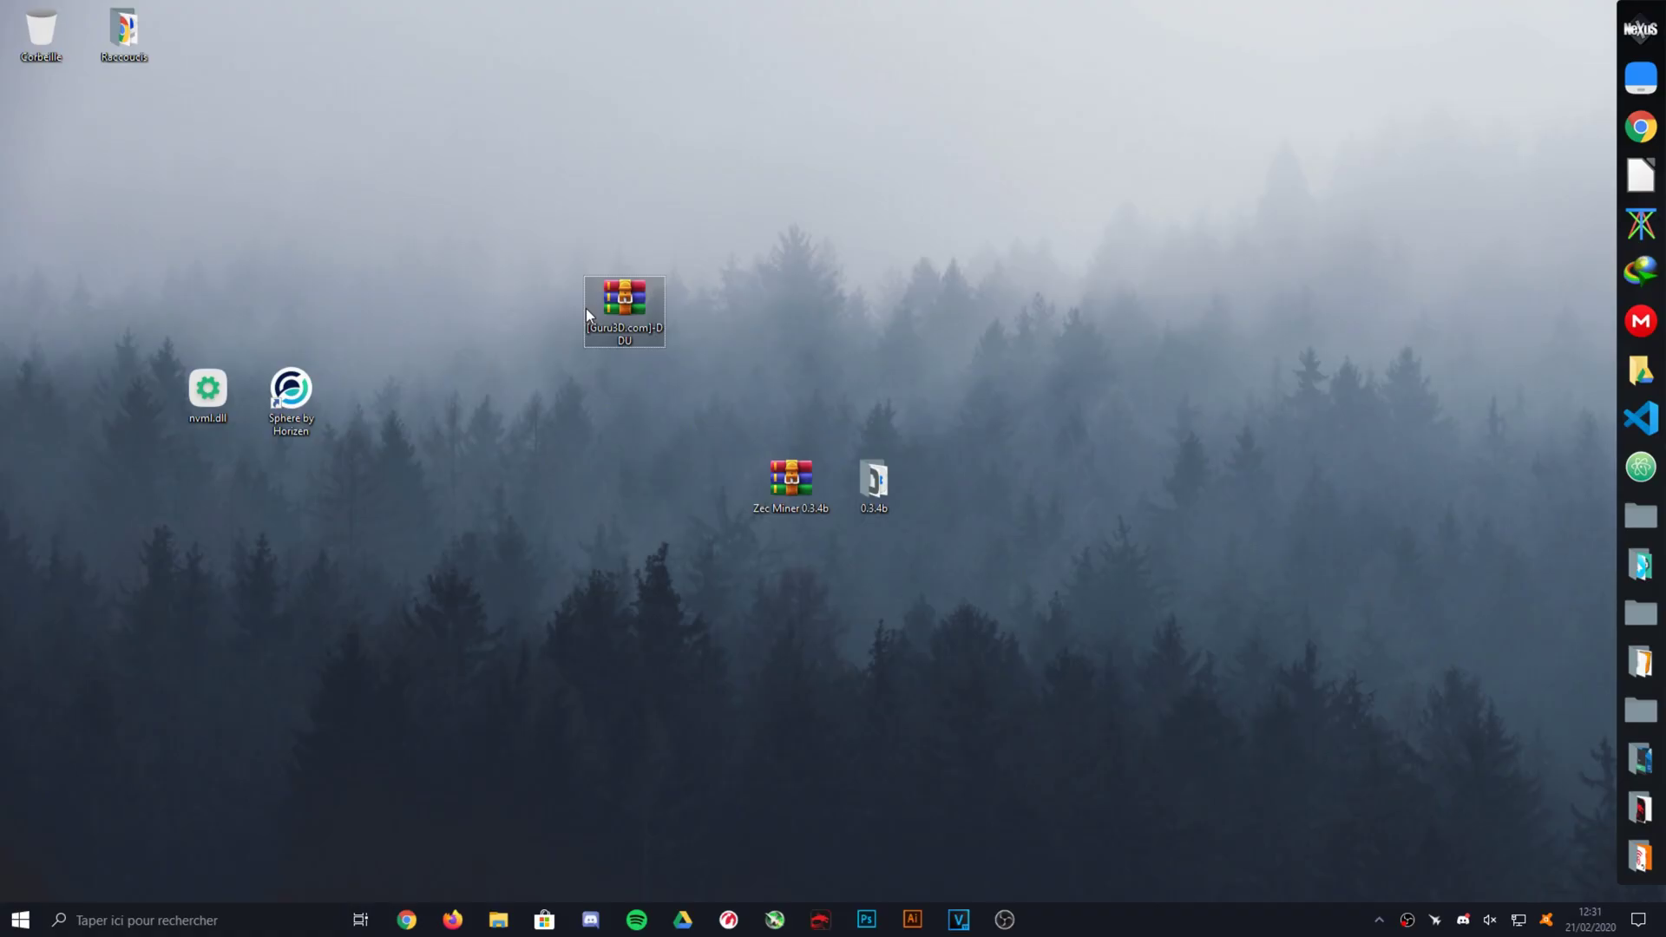
pyautogui.moveTo(585, 309); pyautogui.dragTo(623, 304)
pyautogui.rightClick(608, 280)
pyautogui.click(424, 388)
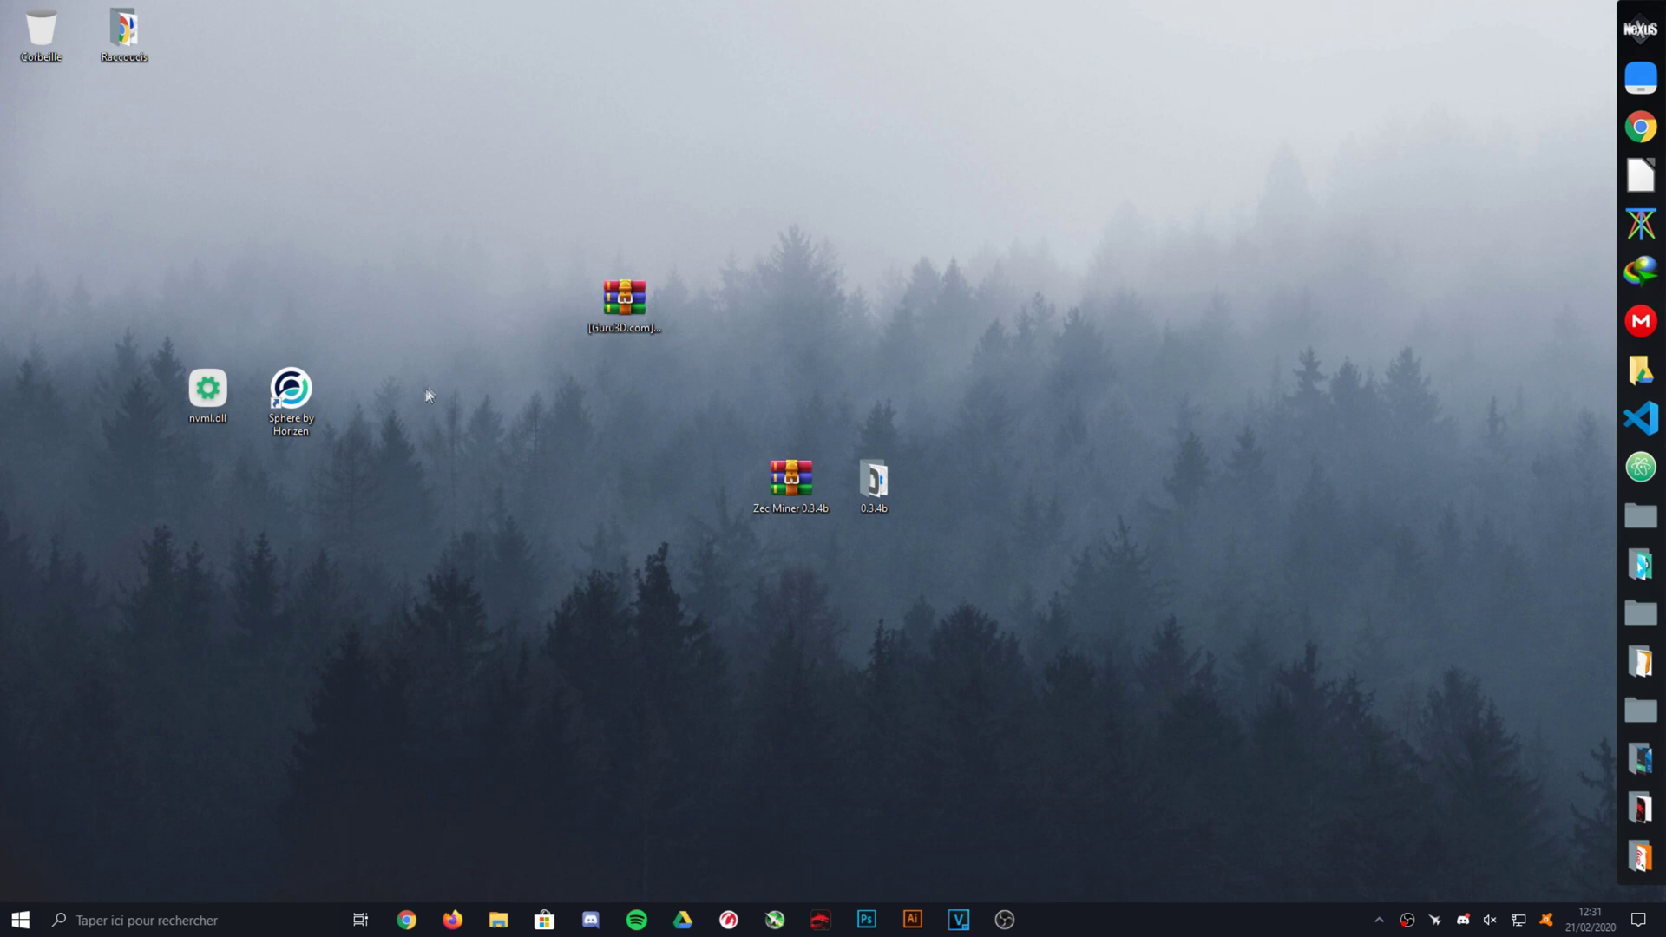
# Group the extracted Guru3D.com folder and DDU v18.0.2.2 file beside the DDU archive, moving the miner files, nvml.dll and Sphere by Horizen away
pyautogui.moveTo(55, 117); pyautogui.dragTo(555, 295)
pyautogui.moveTo(58, 217); pyautogui.dragTo(457, 297)
pyautogui.moveTo(234, 253); pyautogui.dragTo(290, 499)
pyautogui.moveTo(101, 293); pyautogui.dragTo(1235, 675)
pyautogui.moveTo(1006, 443); pyautogui.dragTo(686, 510)
pyautogui.moveTo(862, 507); pyautogui.dragTo(1206, 595)
pyautogui.moveTo(457, 299); pyautogui.dragTo(621, 390)
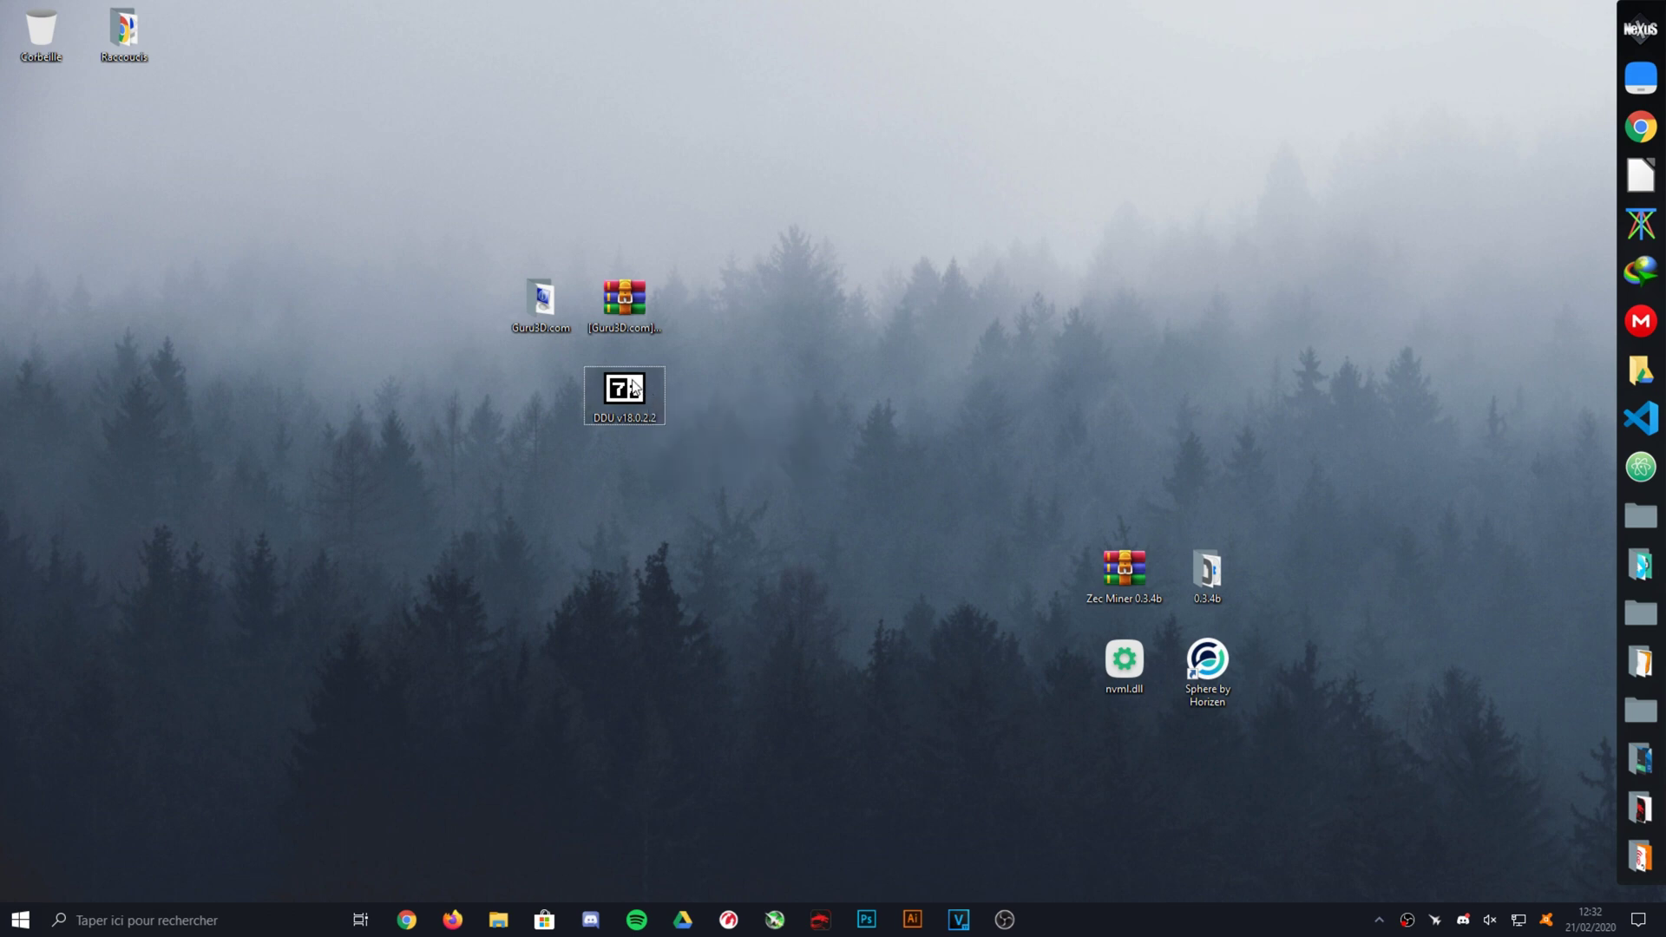
# Extract the DDU v18.0.2.2 self-extracting file on the desktop and place the resulting folder beside it
pyautogui.rightClick(635, 388)
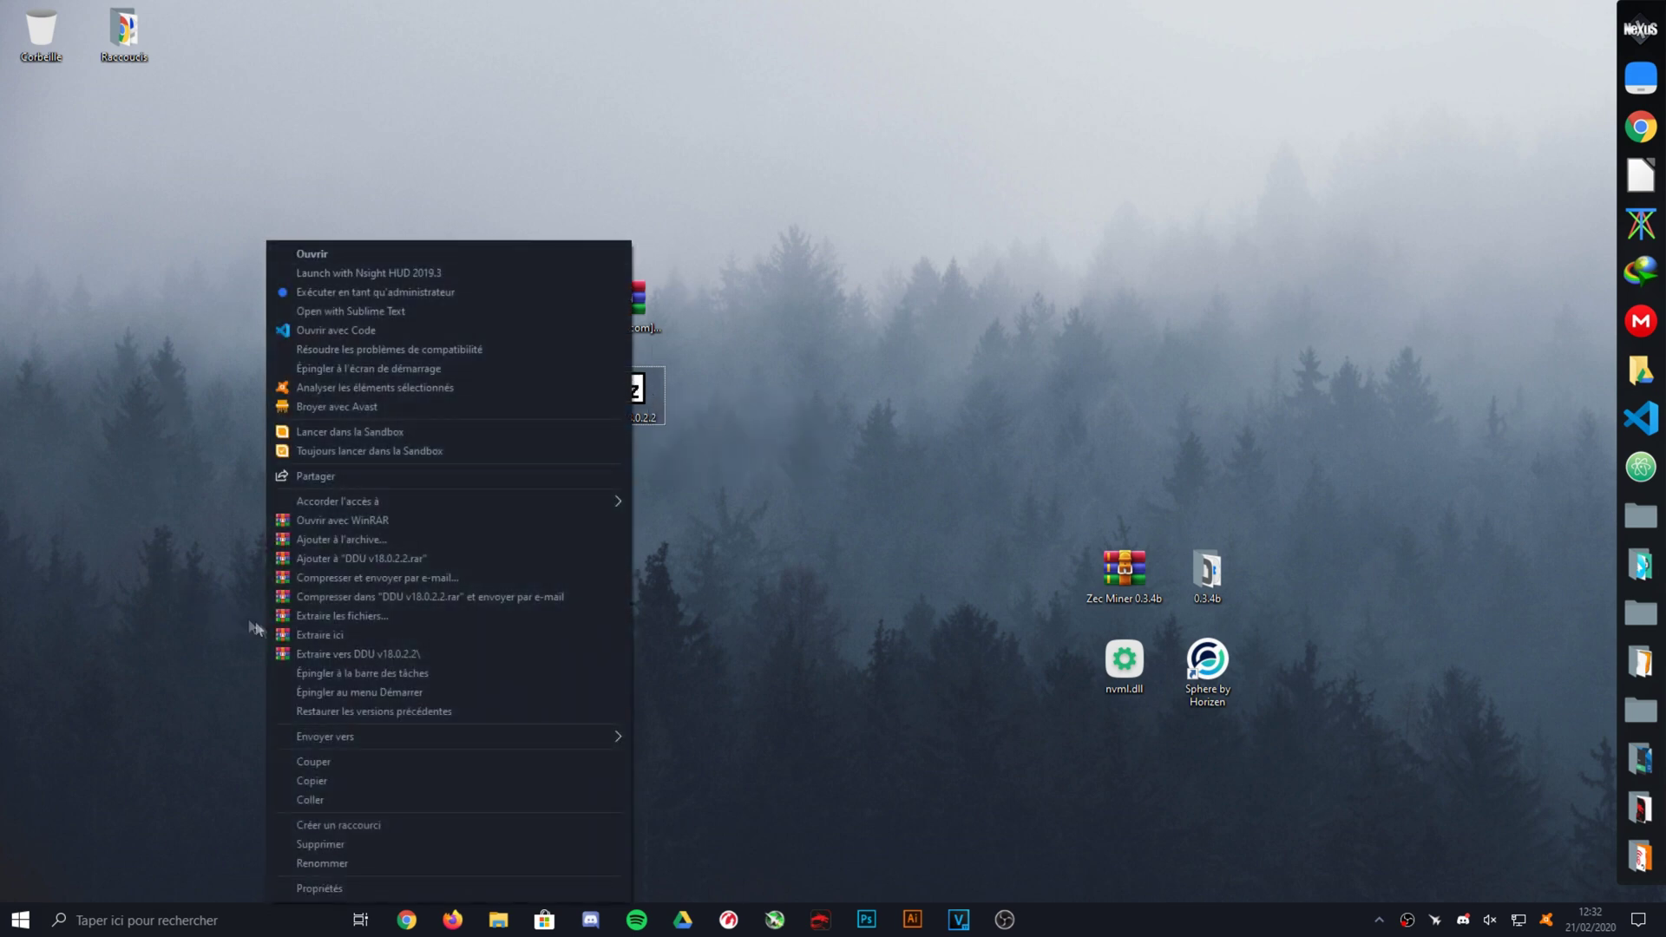
pyautogui.click(286, 636)
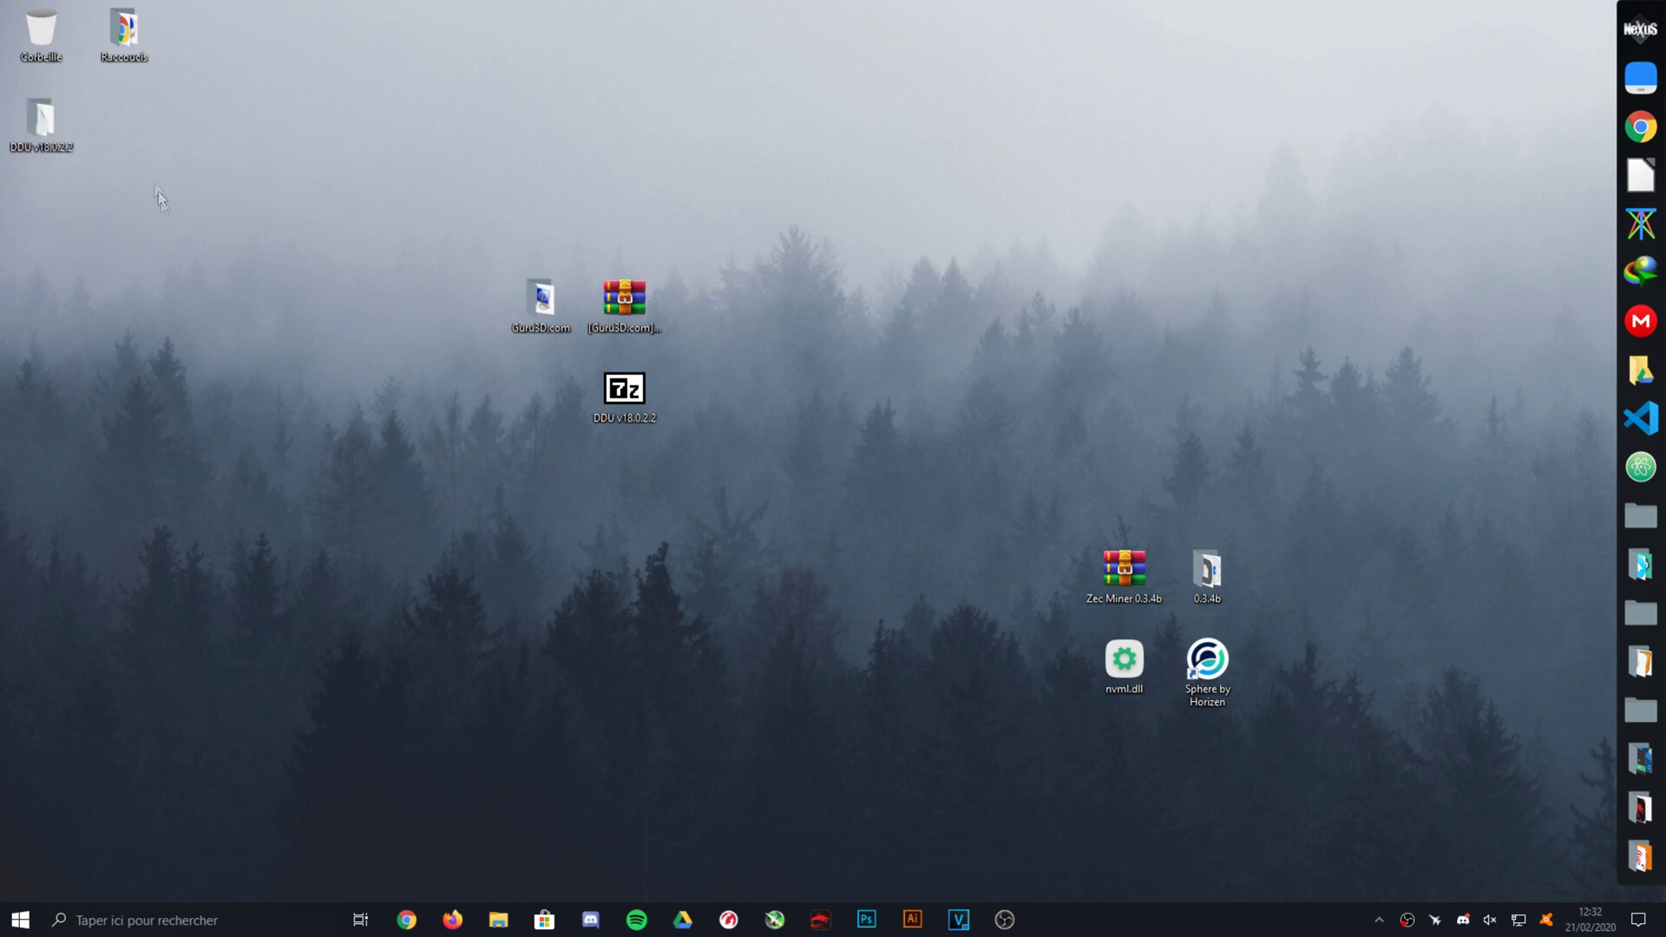
pyautogui.moveTo(21, 130); pyautogui.dragTo(499, 415)
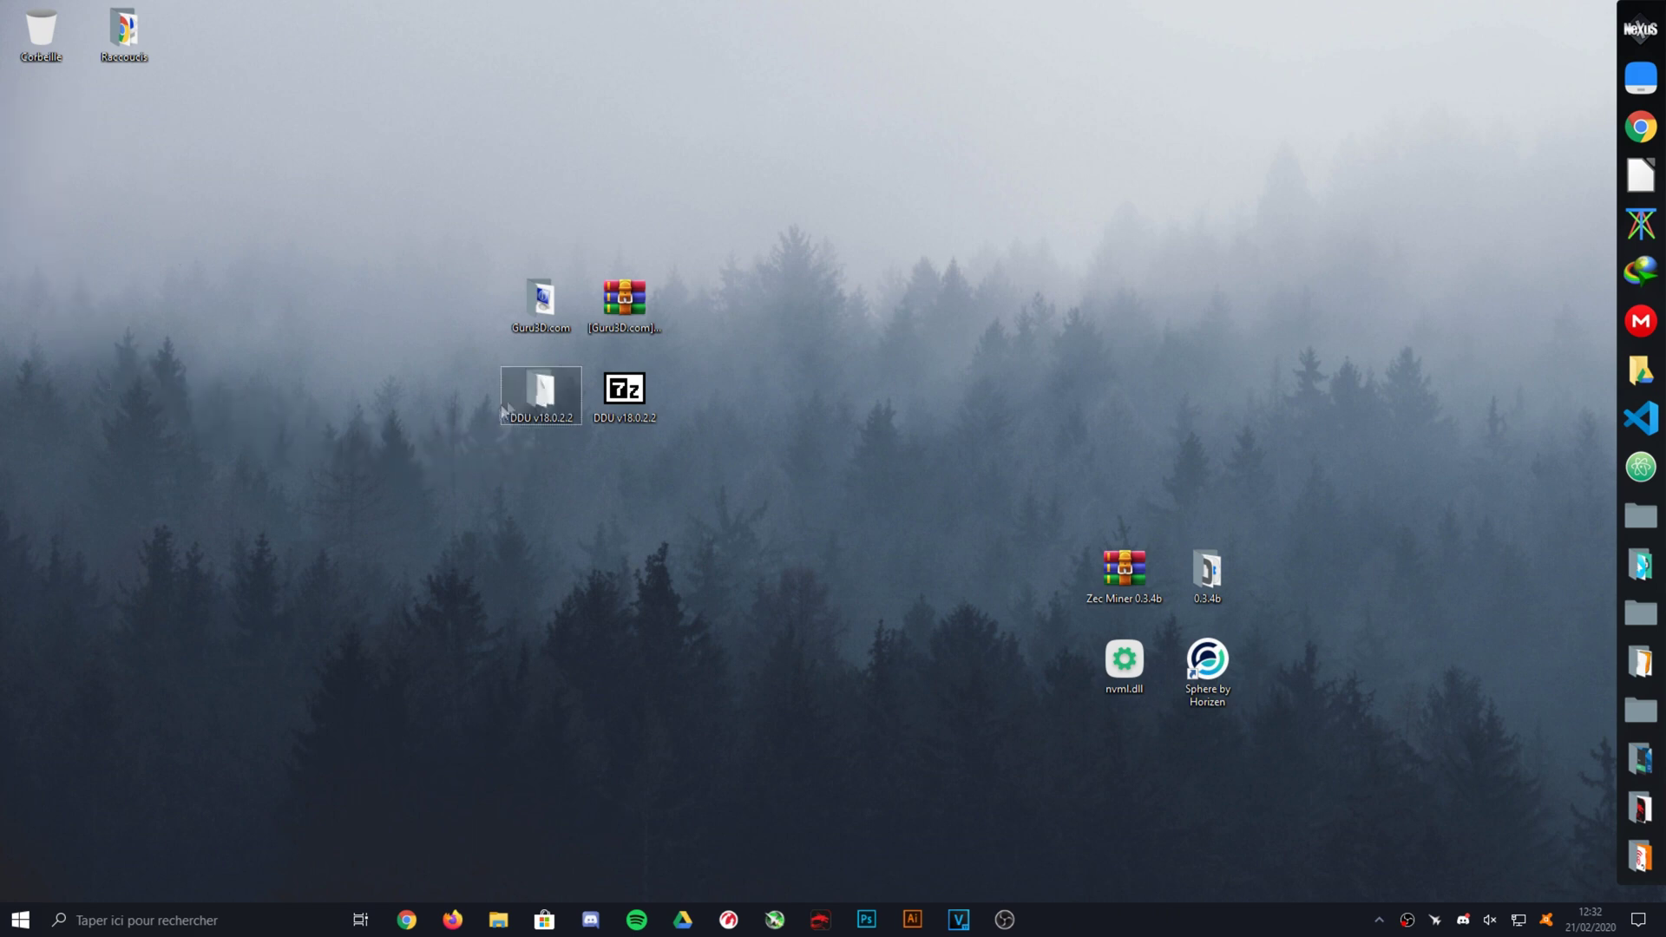
# Move the four DDU items together closer to the centre of the desktop
pyautogui.moveTo(814, 177); pyautogui.dragTo(421, 536)
pyautogui.moveTo(609, 308); pyautogui.dragTo(776, 308)
pyautogui.click(764, 257)
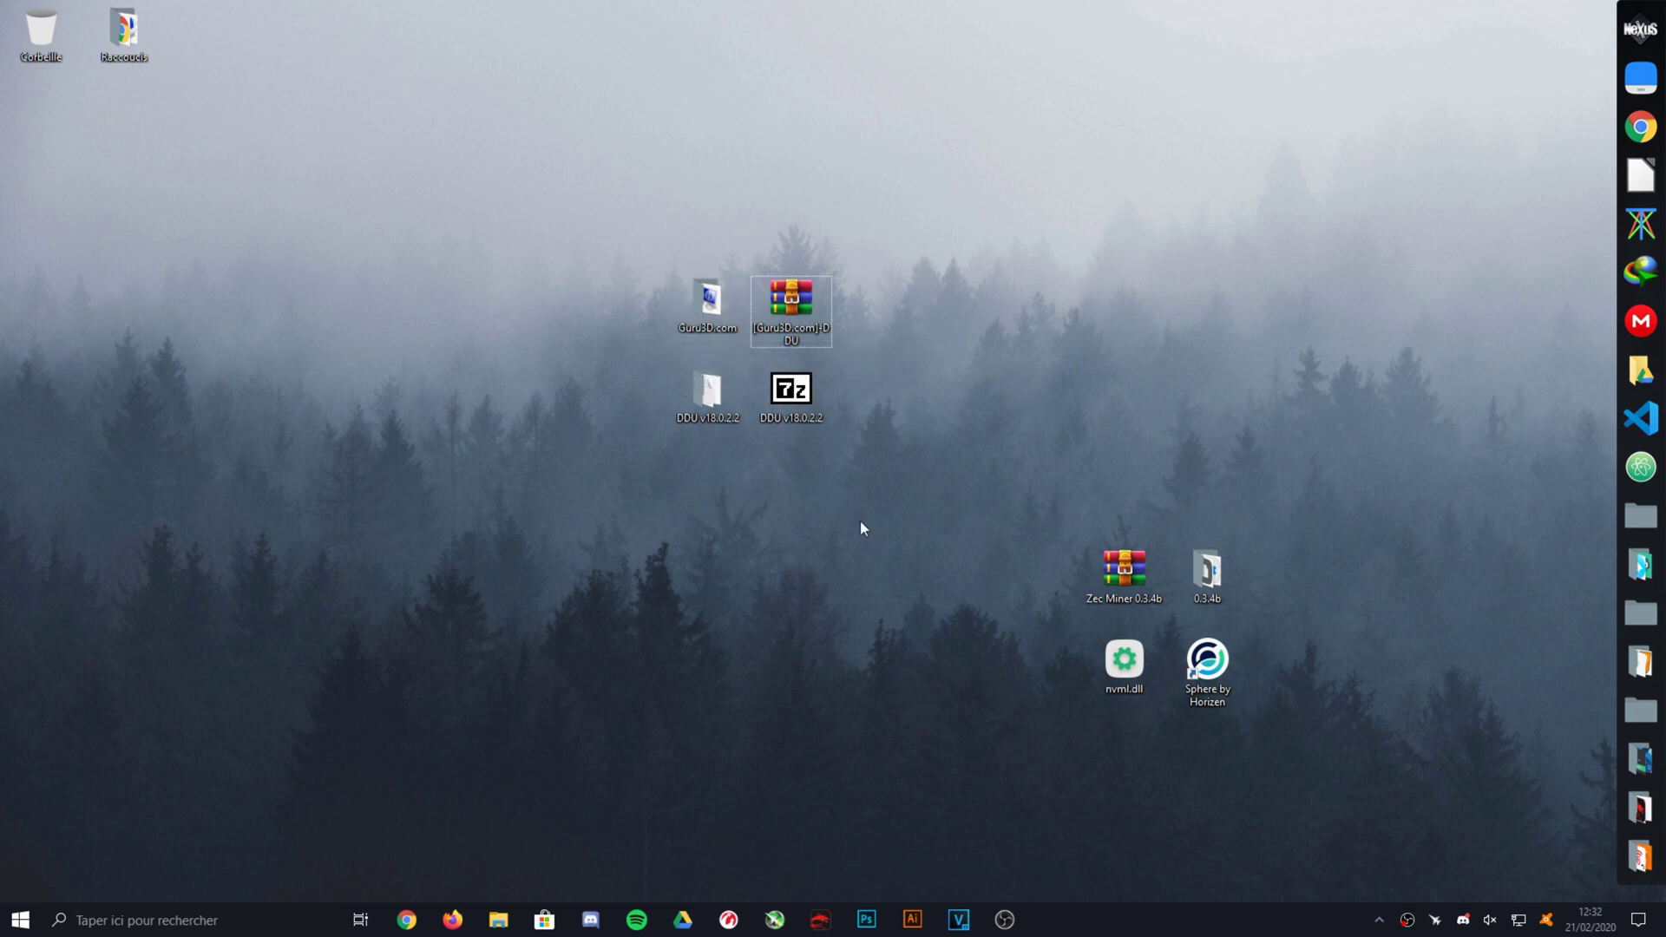
pyautogui.moveTo(885, 143); pyautogui.dragTo(499, 643)
pyautogui.click(499, 644)
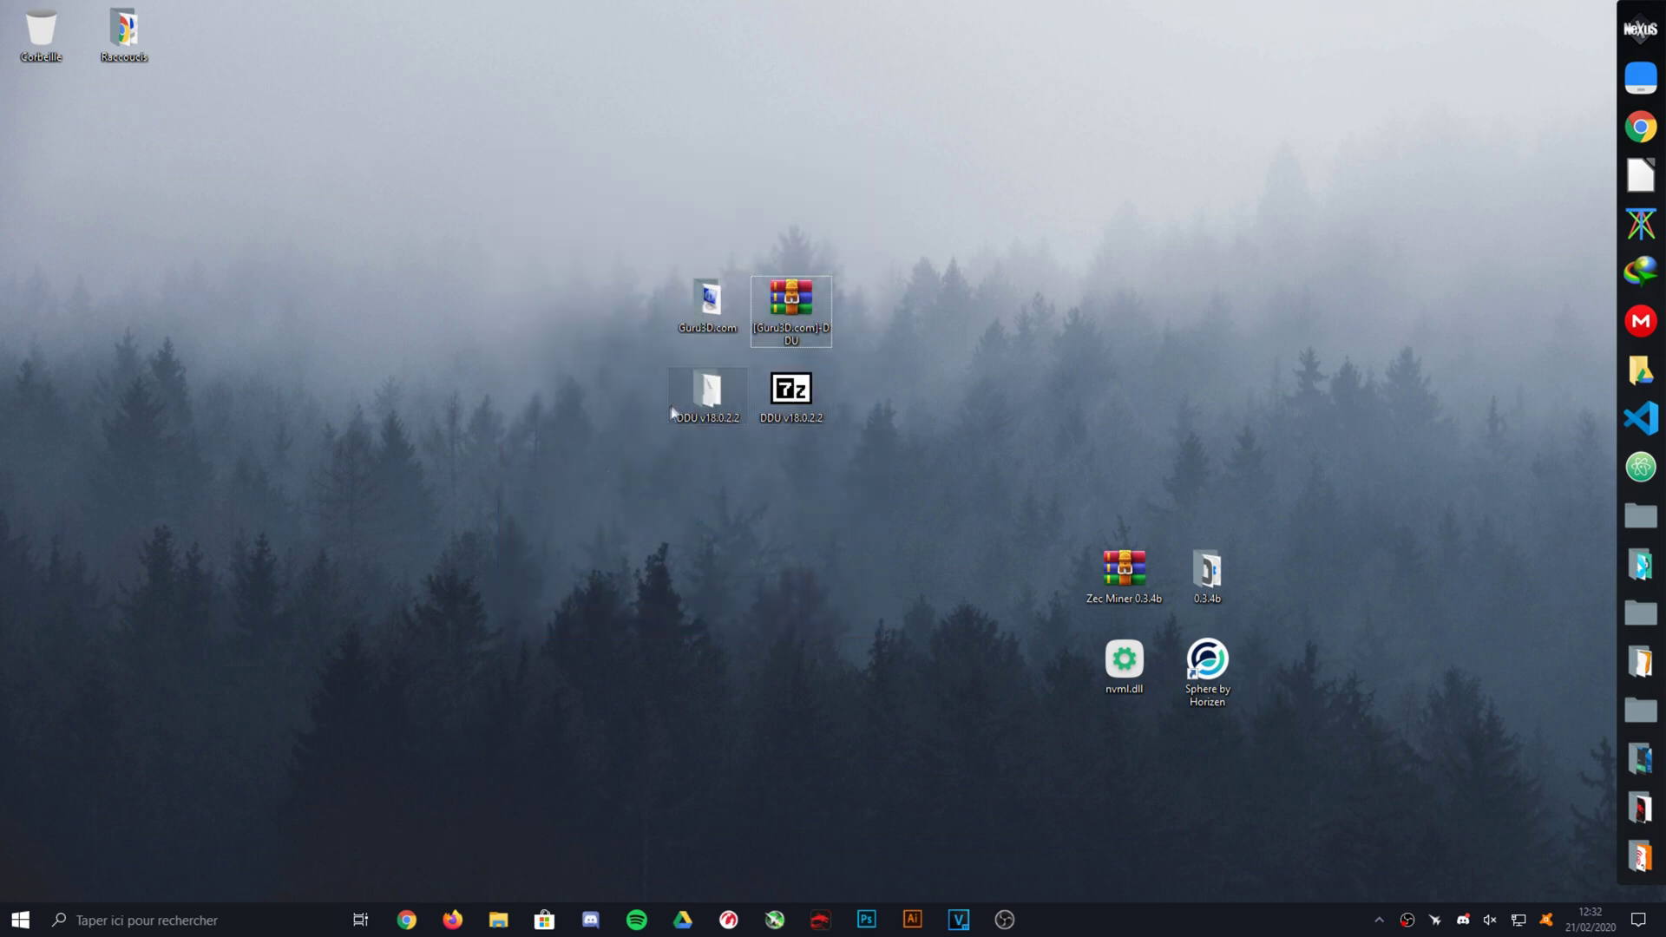
# Launch Display Driver Uninstaller from the DDU v18.0.2.2 folder, allow it to run and dismiss its startup notices
pyautogui.moveTo(679, 398)
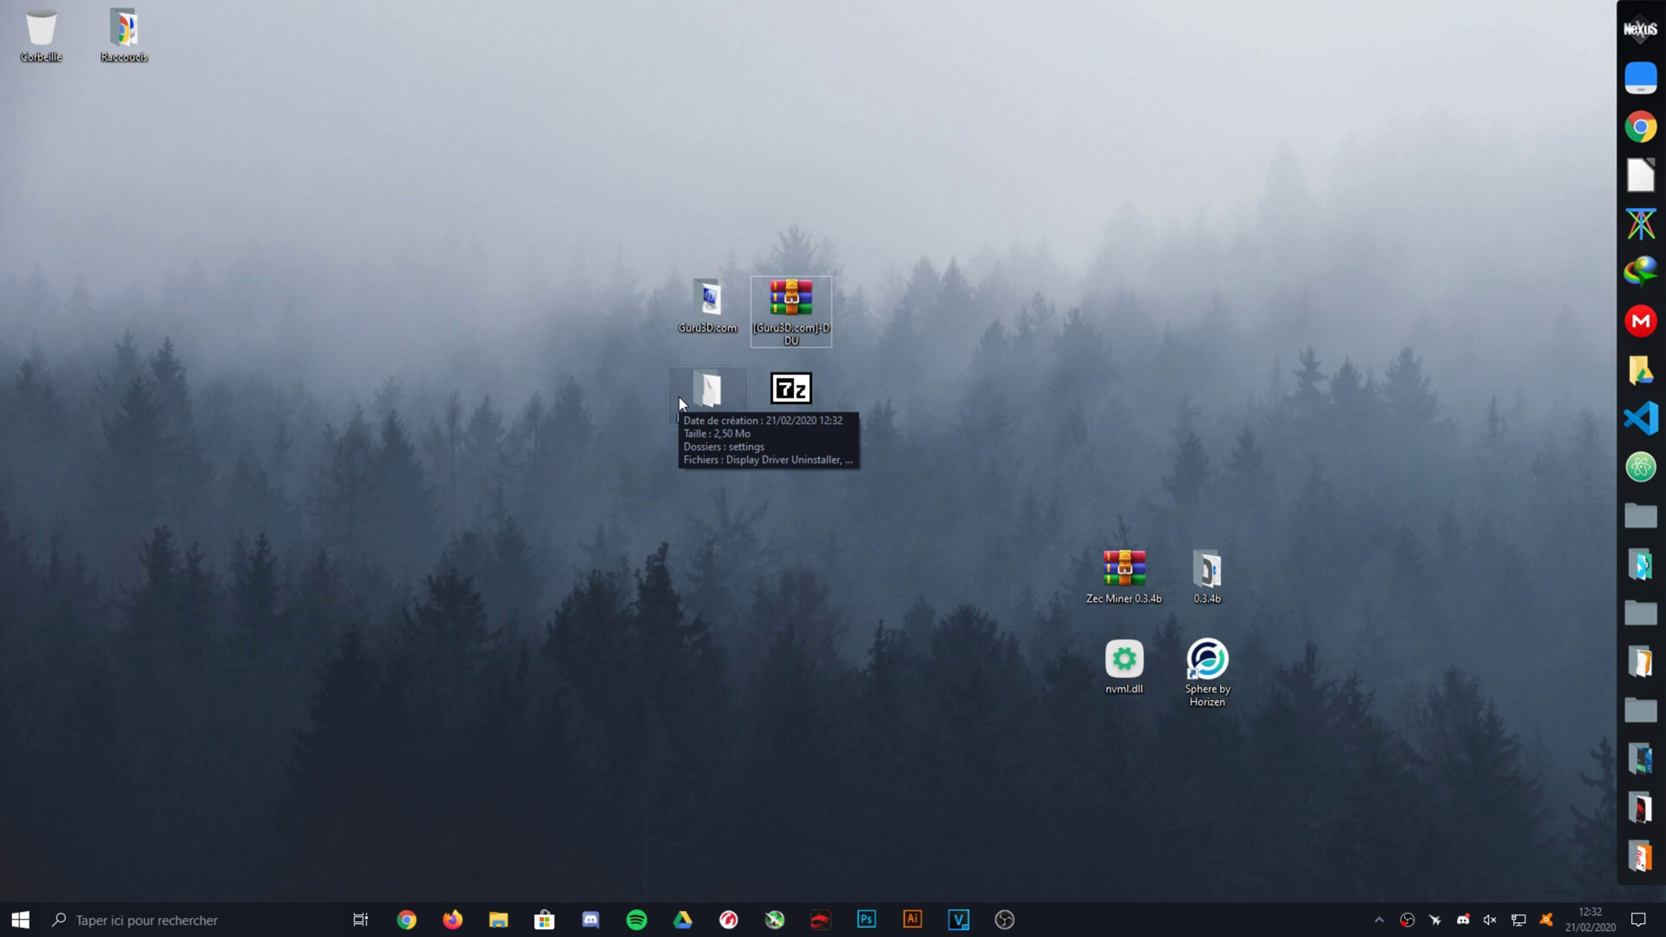
pyautogui.doubleClick(679, 397)
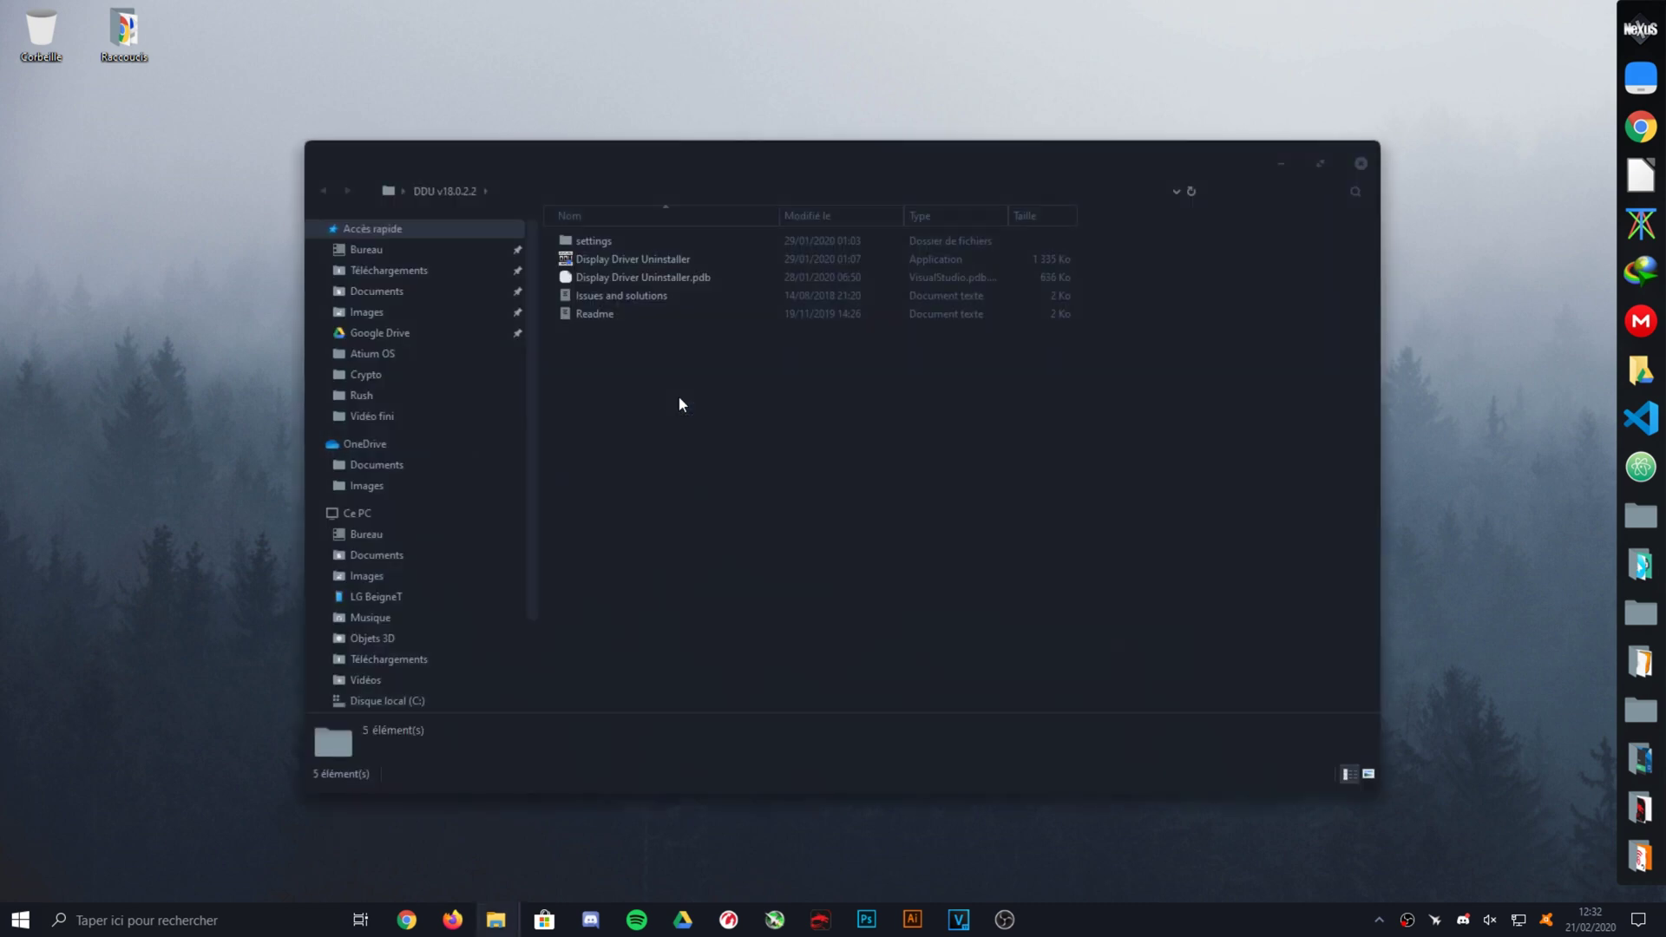
pyautogui.moveTo(877, 488); pyautogui.dragTo(883, 415)
pyautogui.moveTo(580, 271)
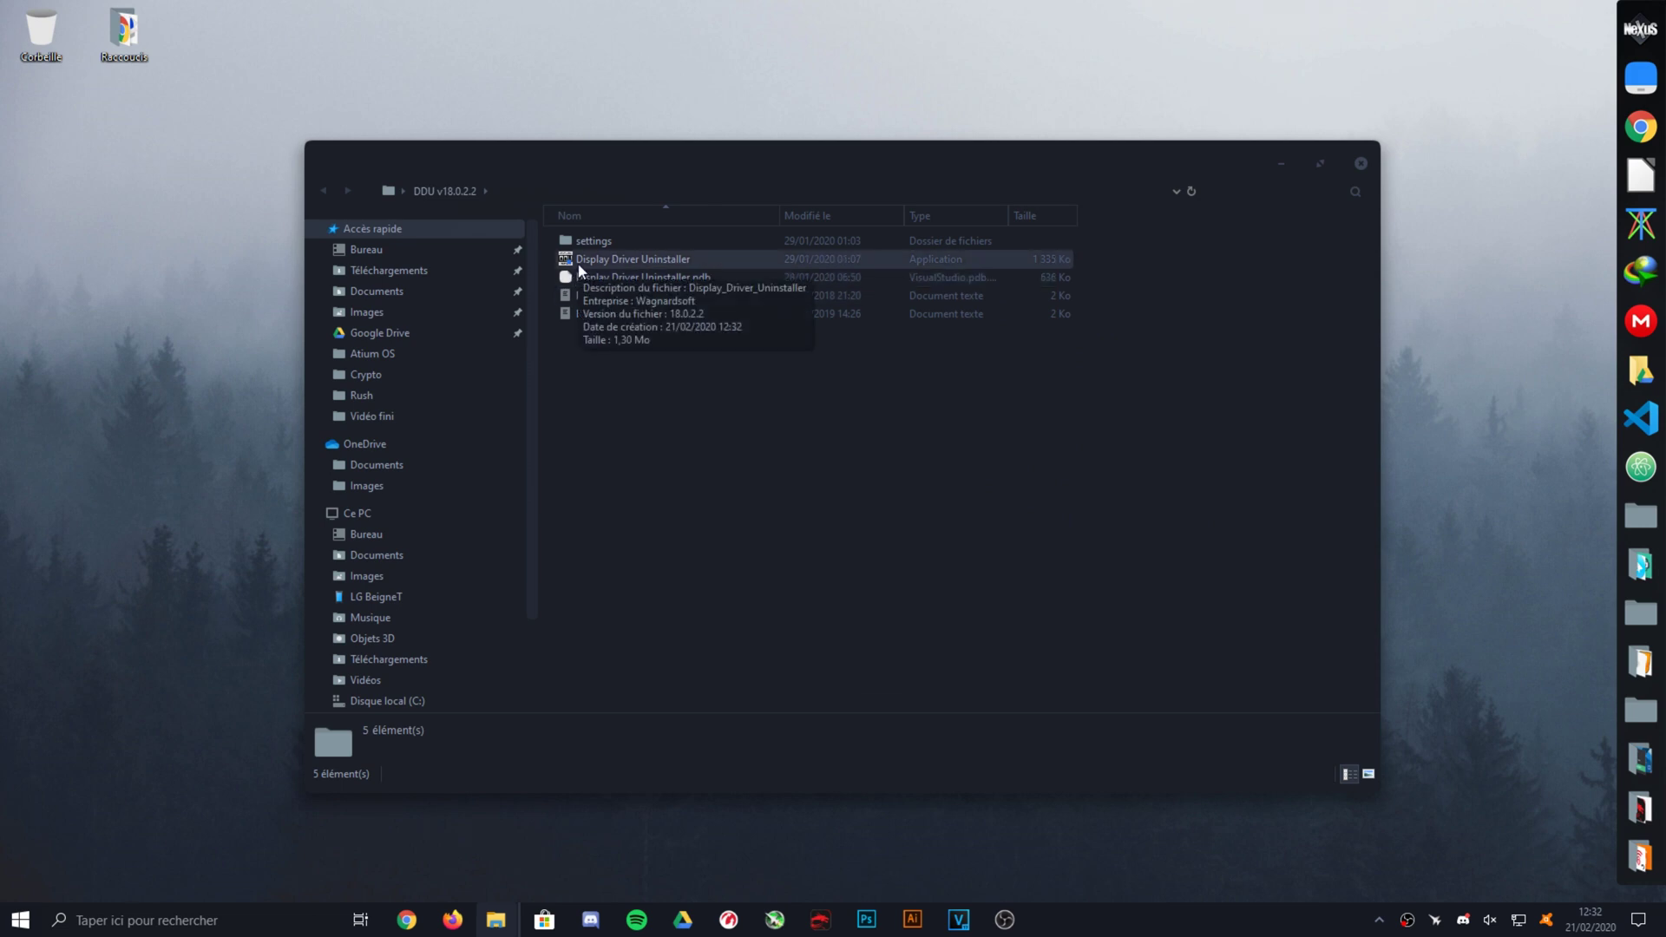
pyautogui.doubleClick(580, 270)
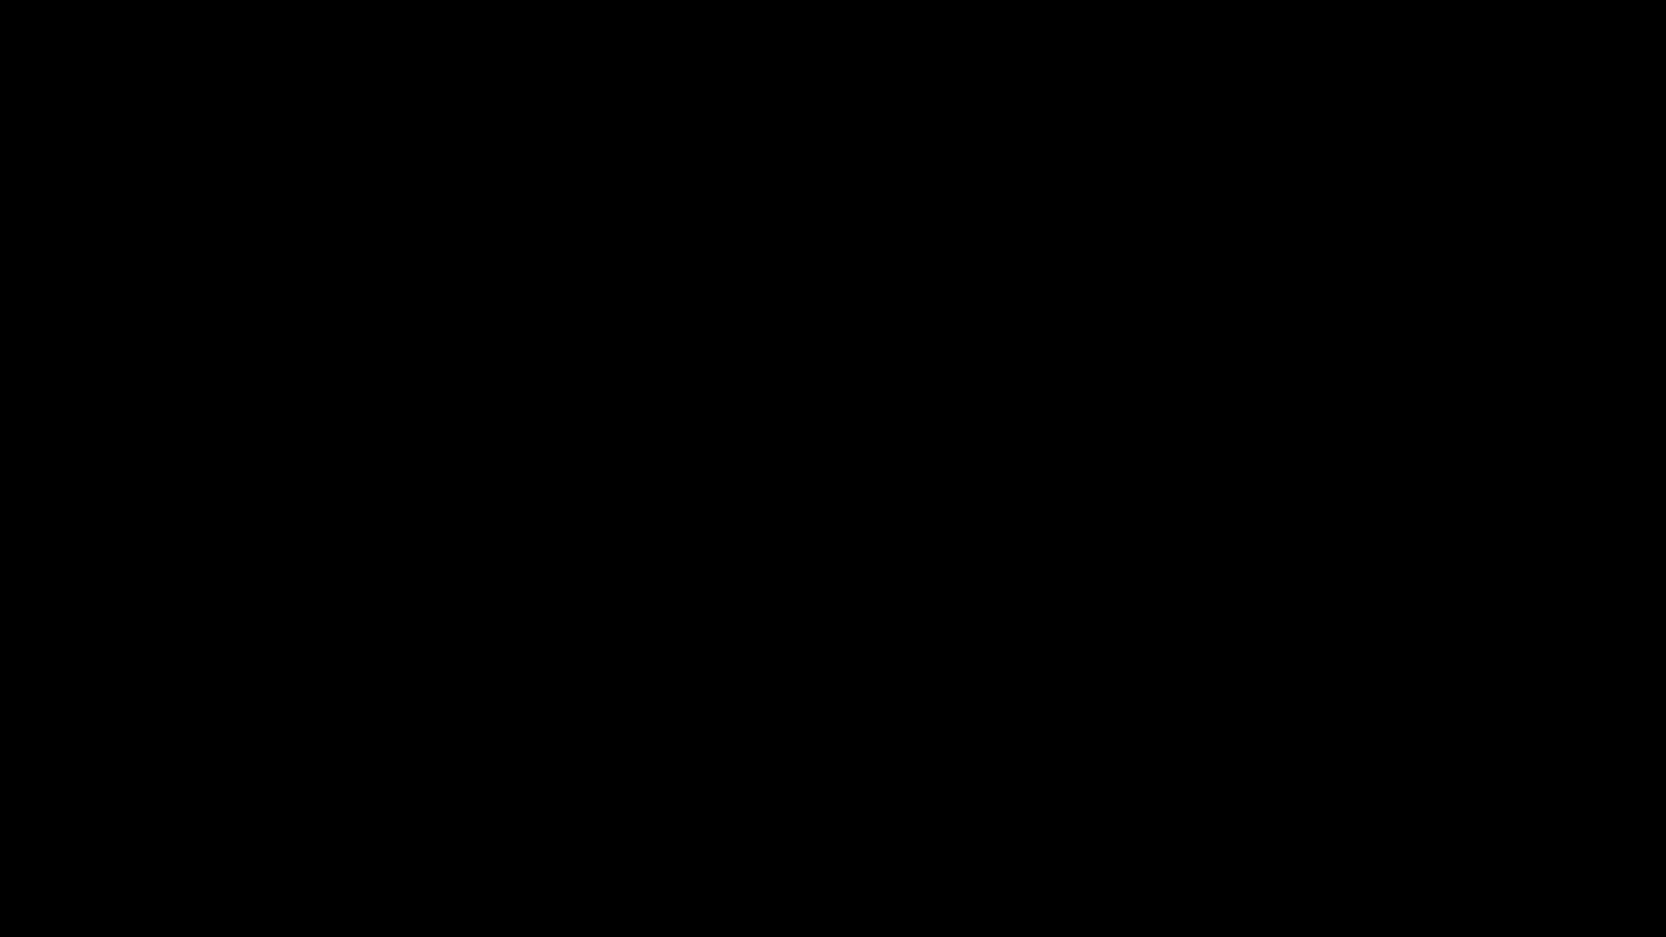
pyautogui.click(740, 587)
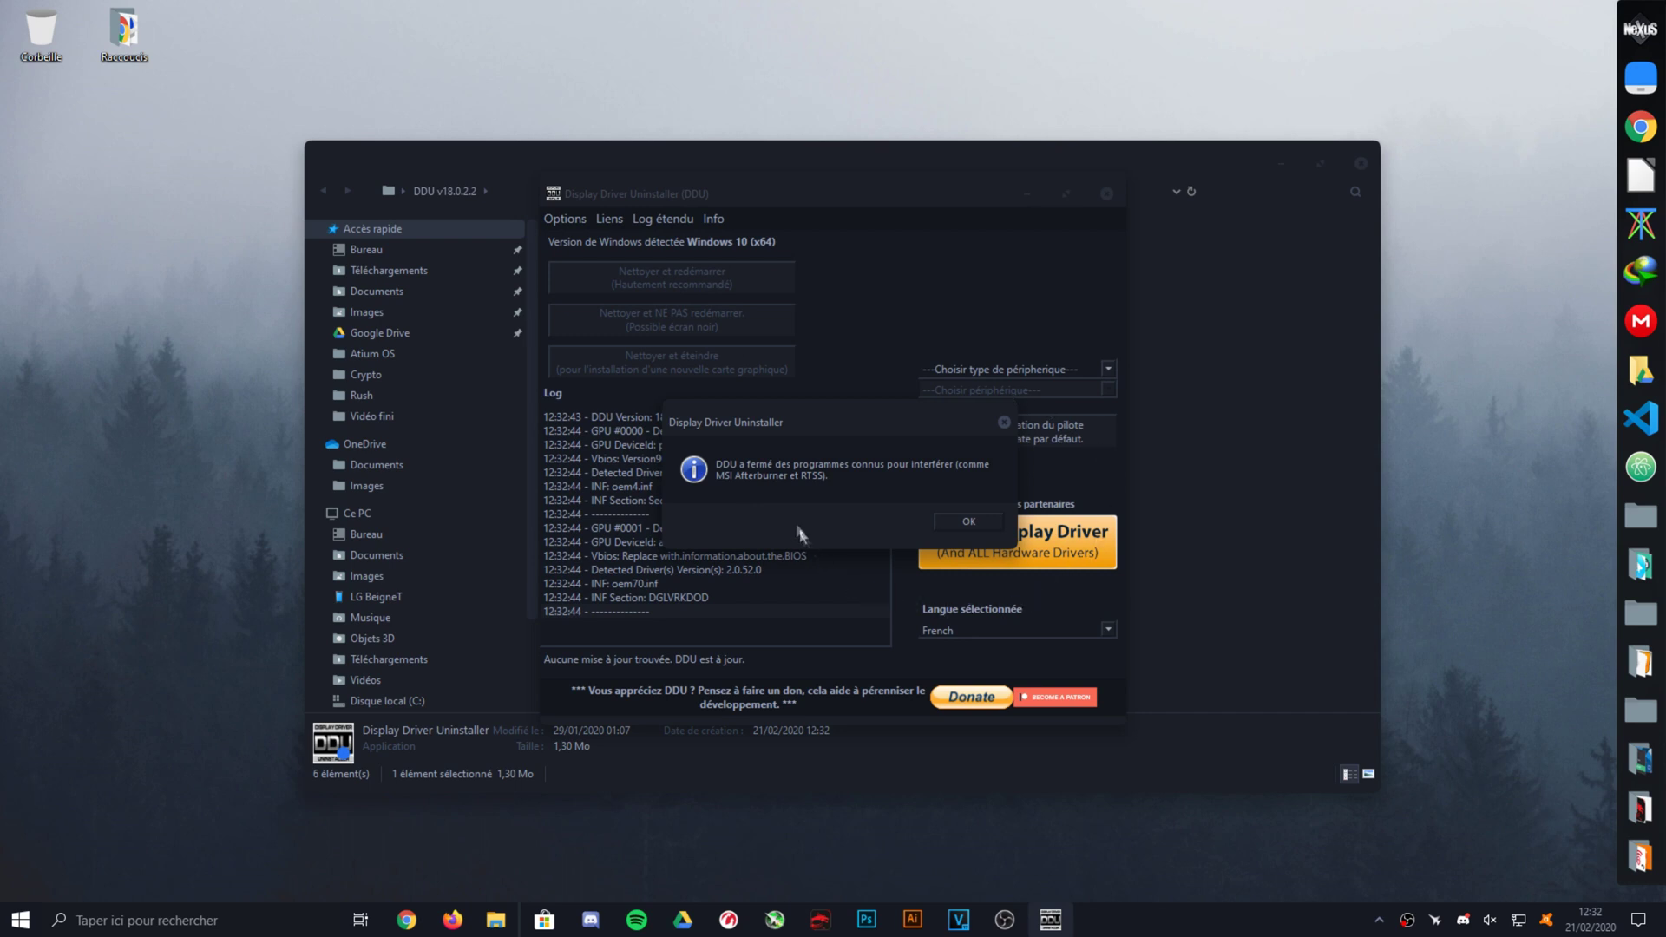
pyautogui.click(964, 523)
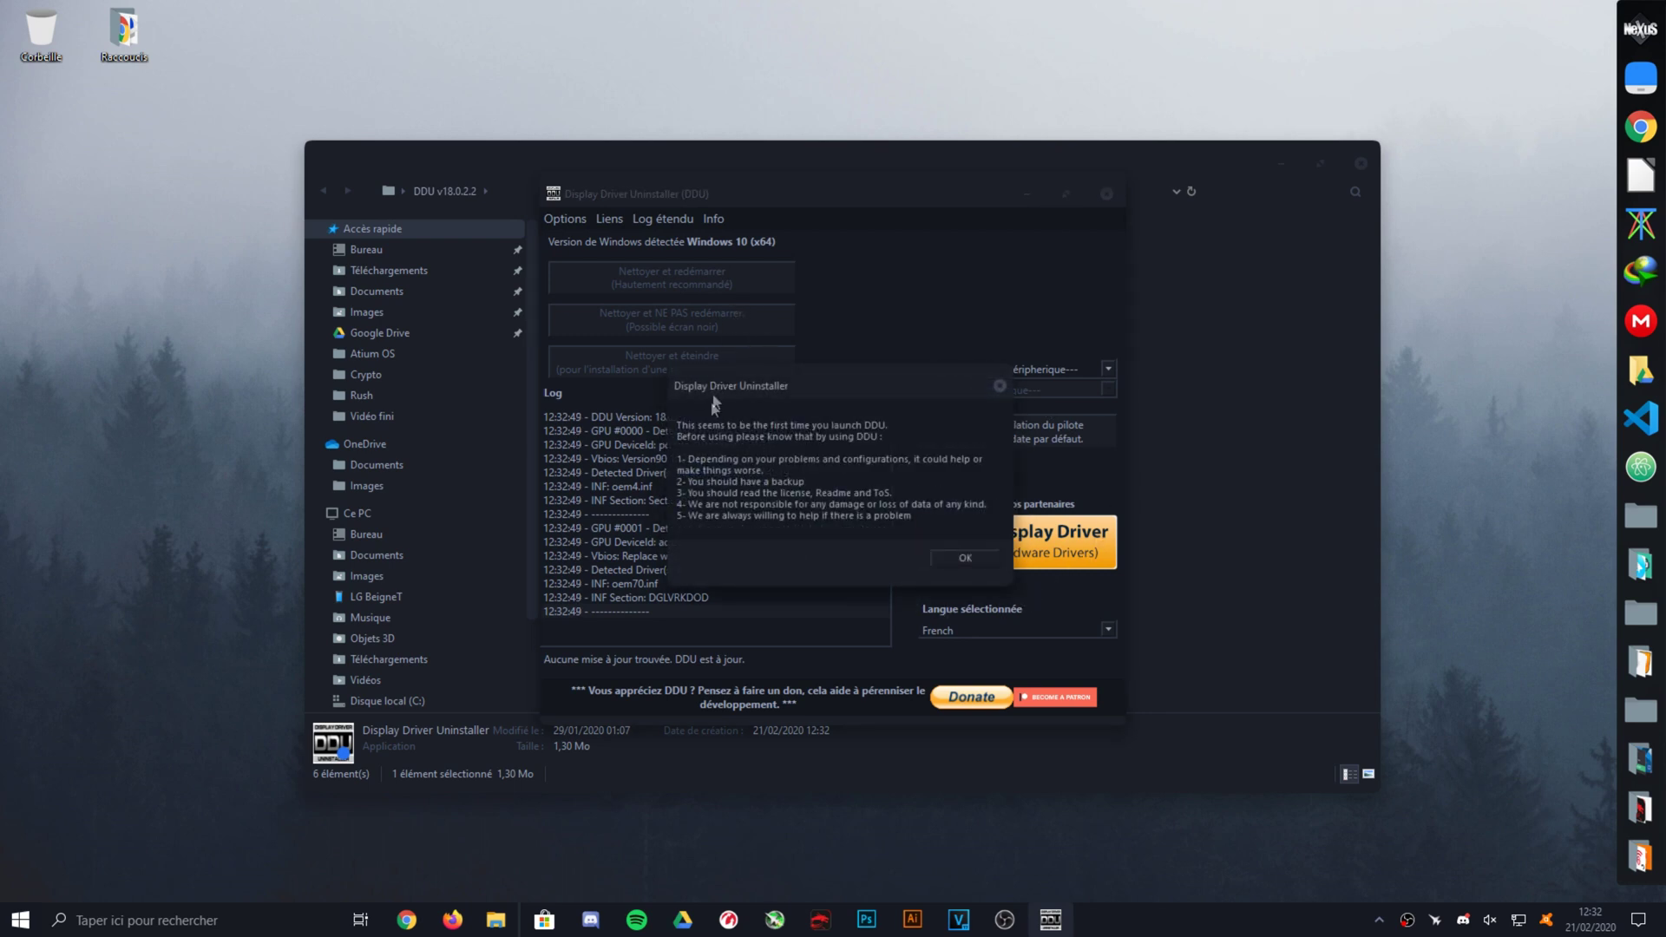
pyautogui.click(956, 565)
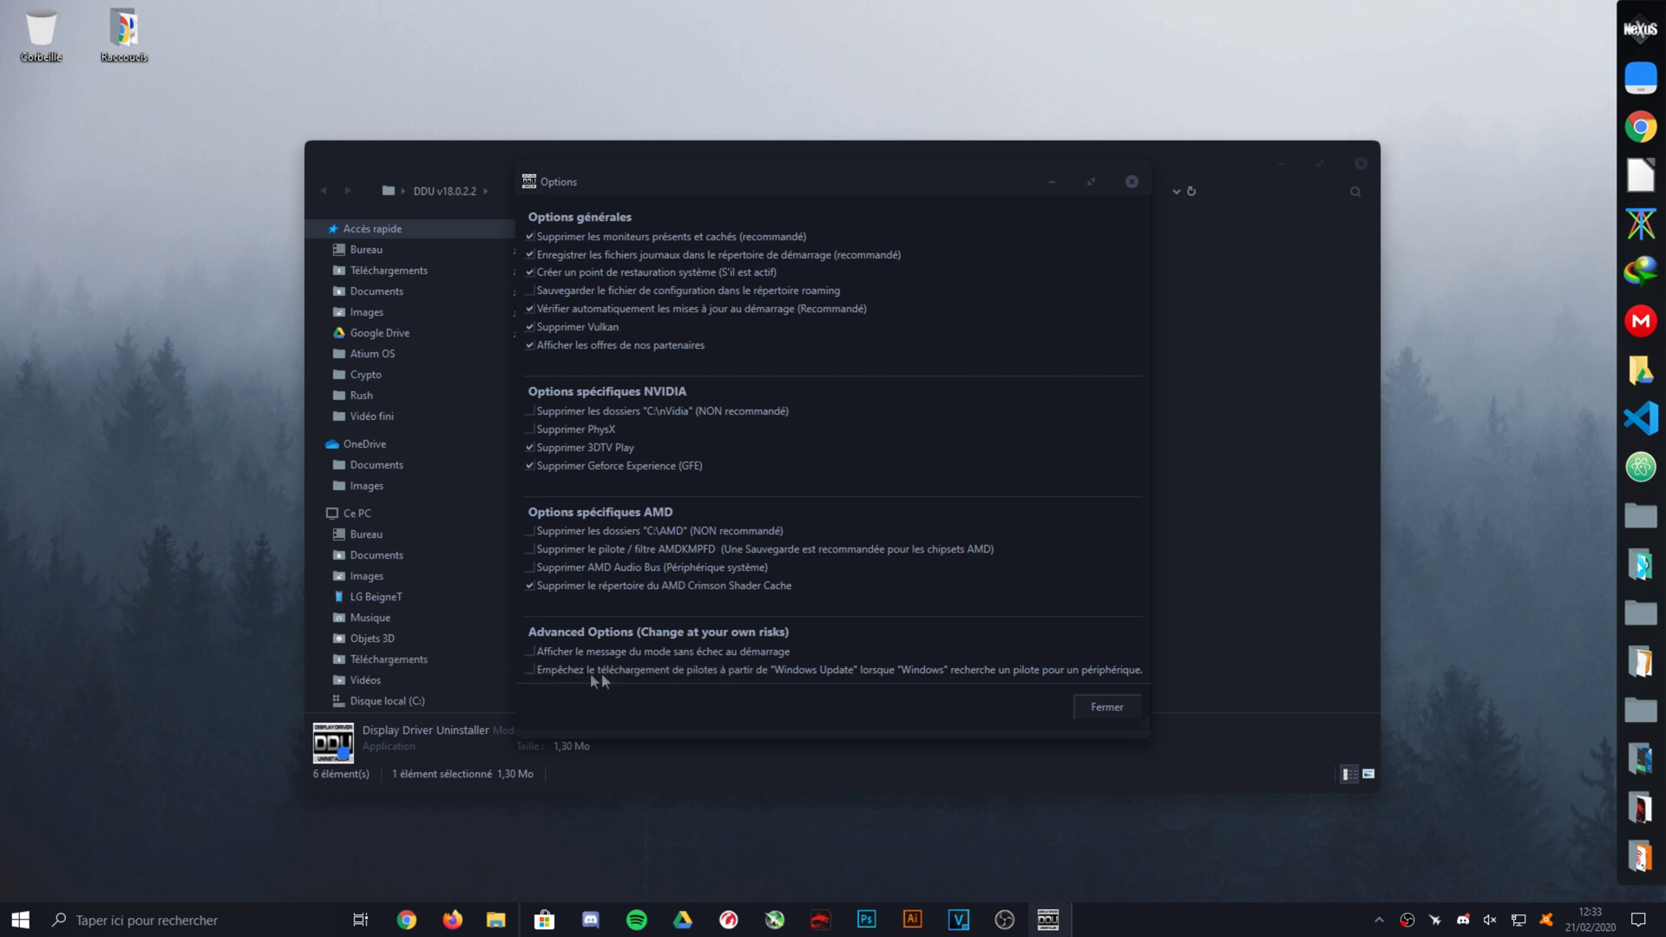
# Enable the advanced option preventing driver downloads from Windows Update, accept the notice and close the options and the safe mode message
pyautogui.click(531, 670)
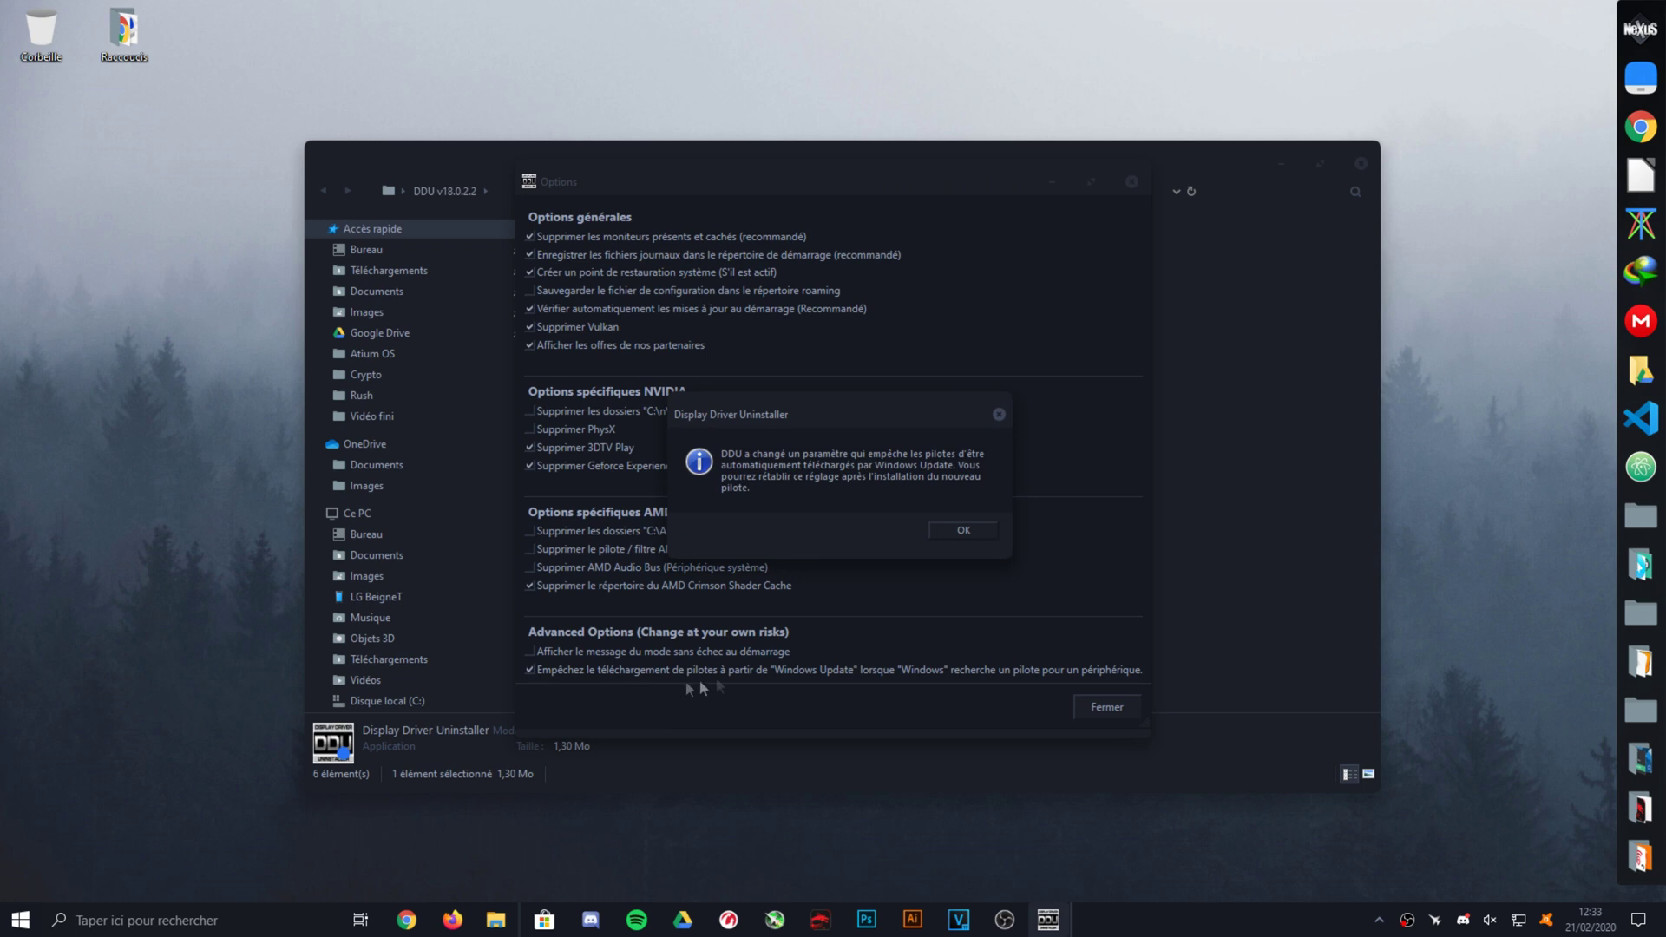
pyautogui.click(953, 537)
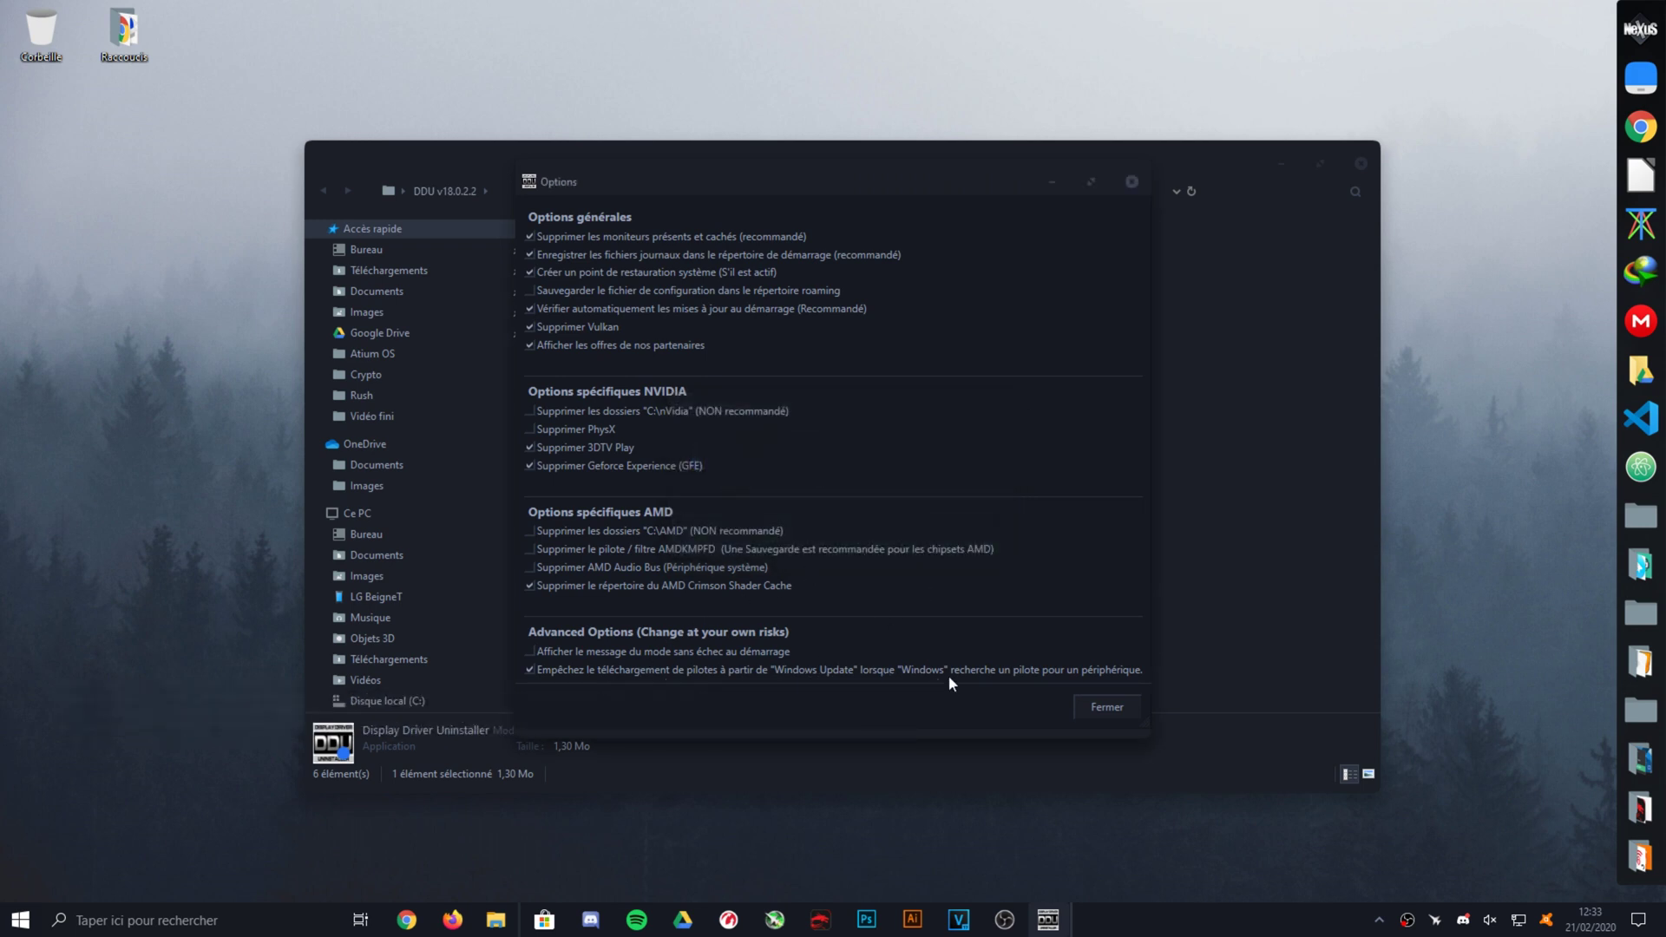
pyautogui.click(1100, 708)
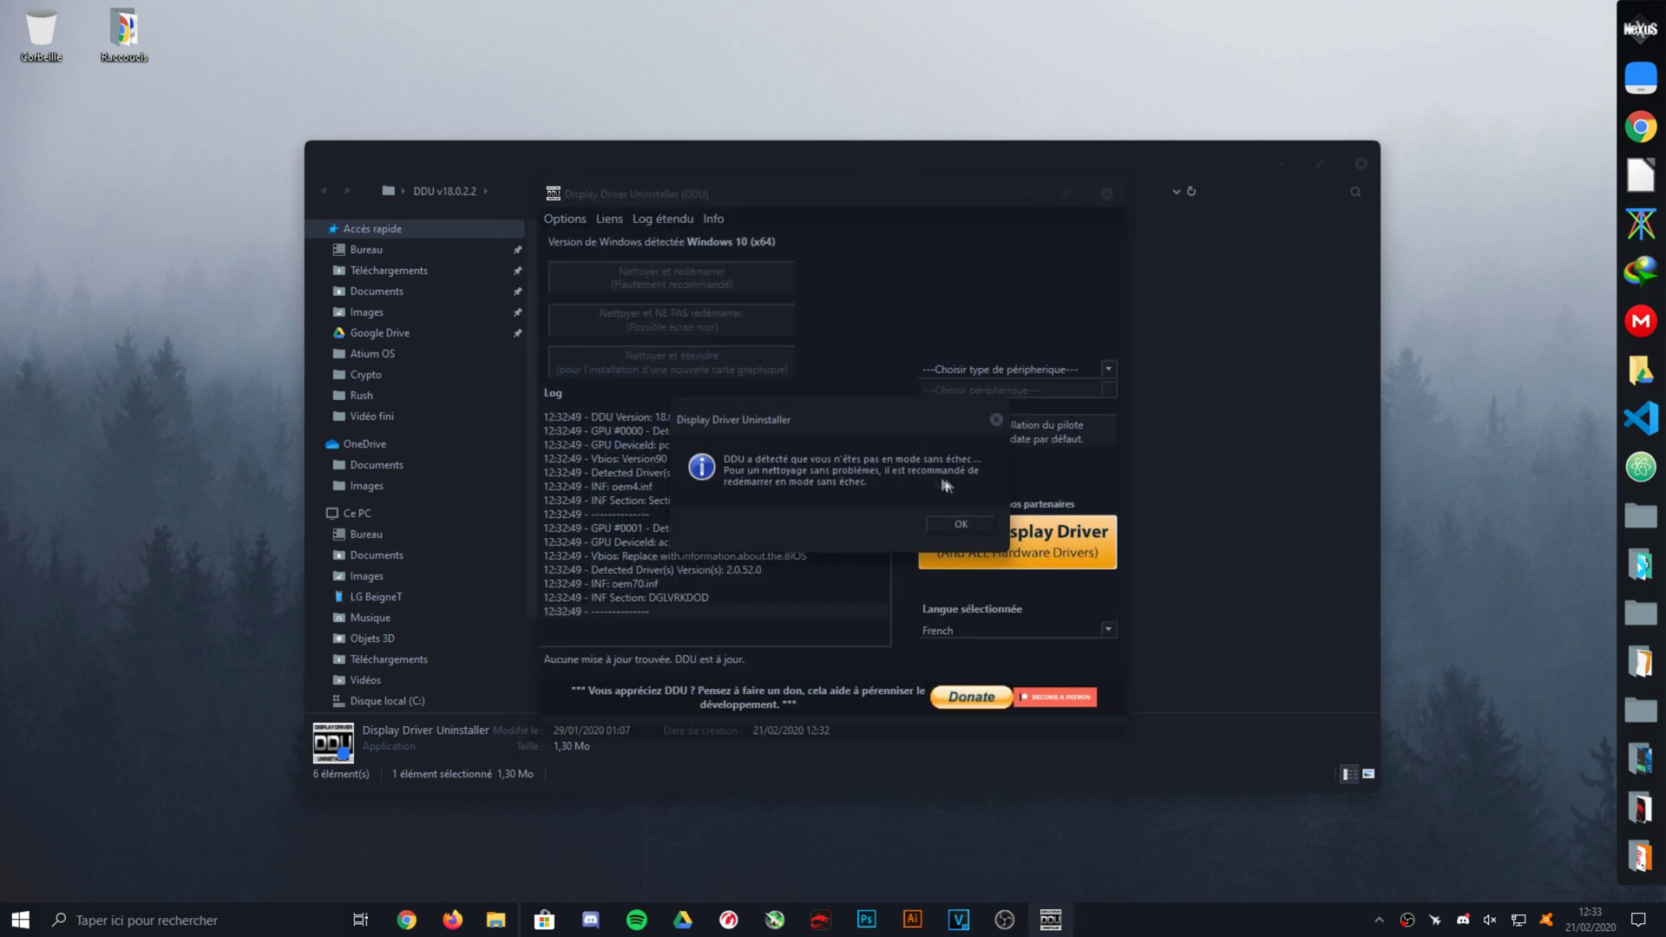
pyautogui.click(991, 526)
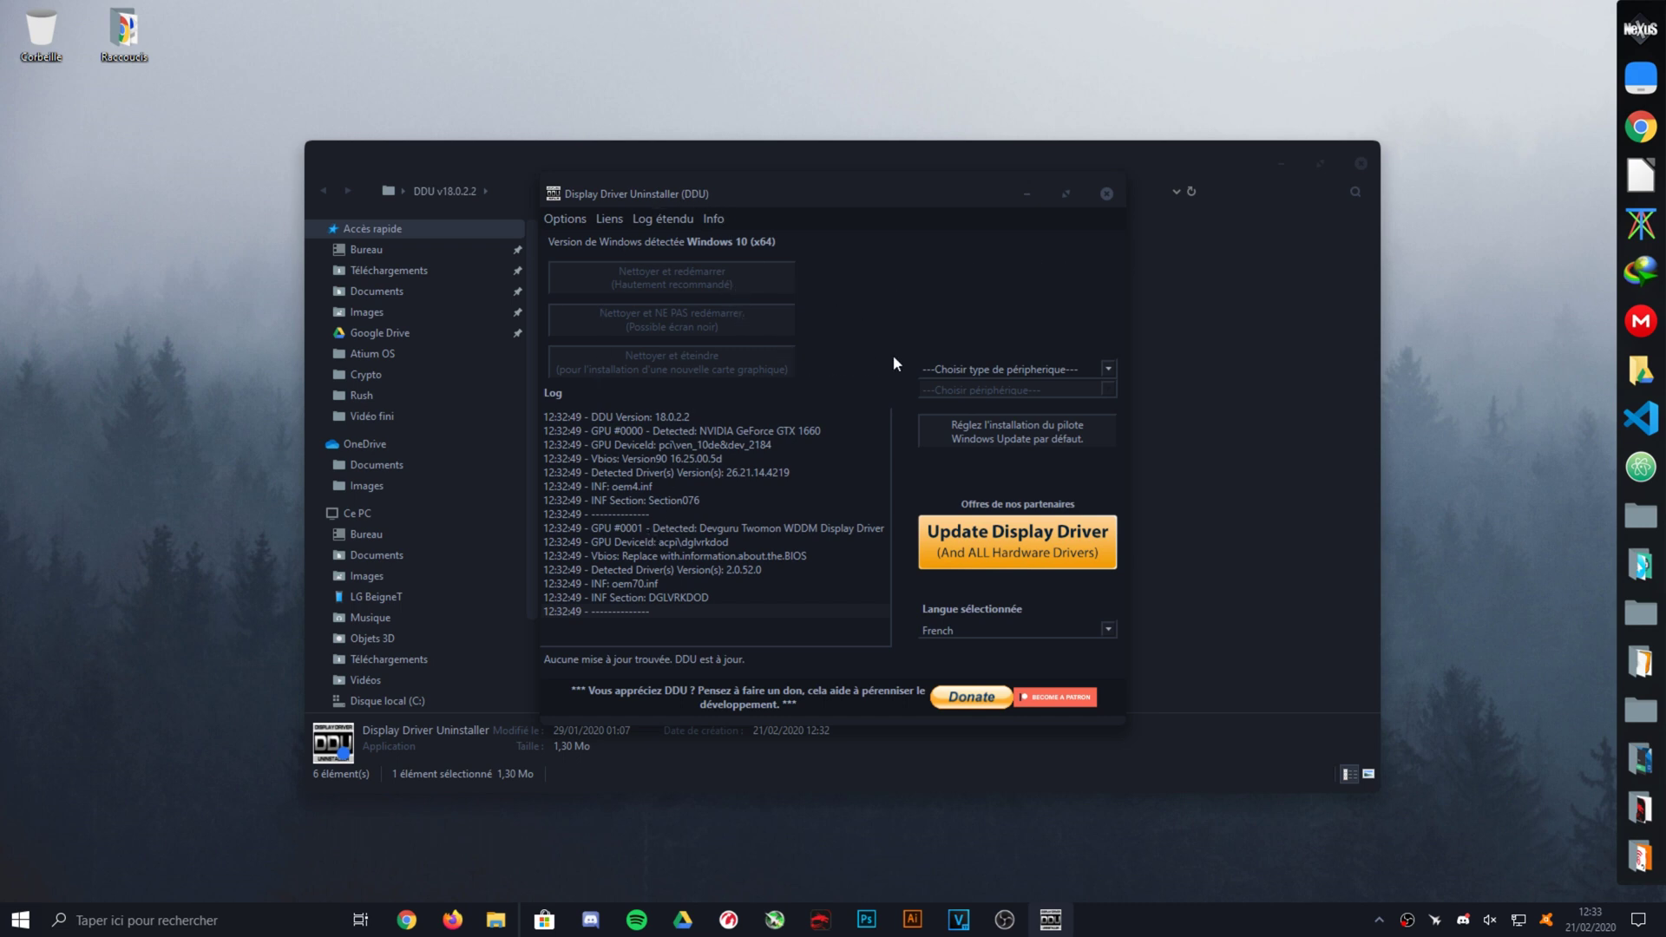
# Choose GPU as the device type and close Display Driver Uninstaller
pyautogui.click(1111, 367)
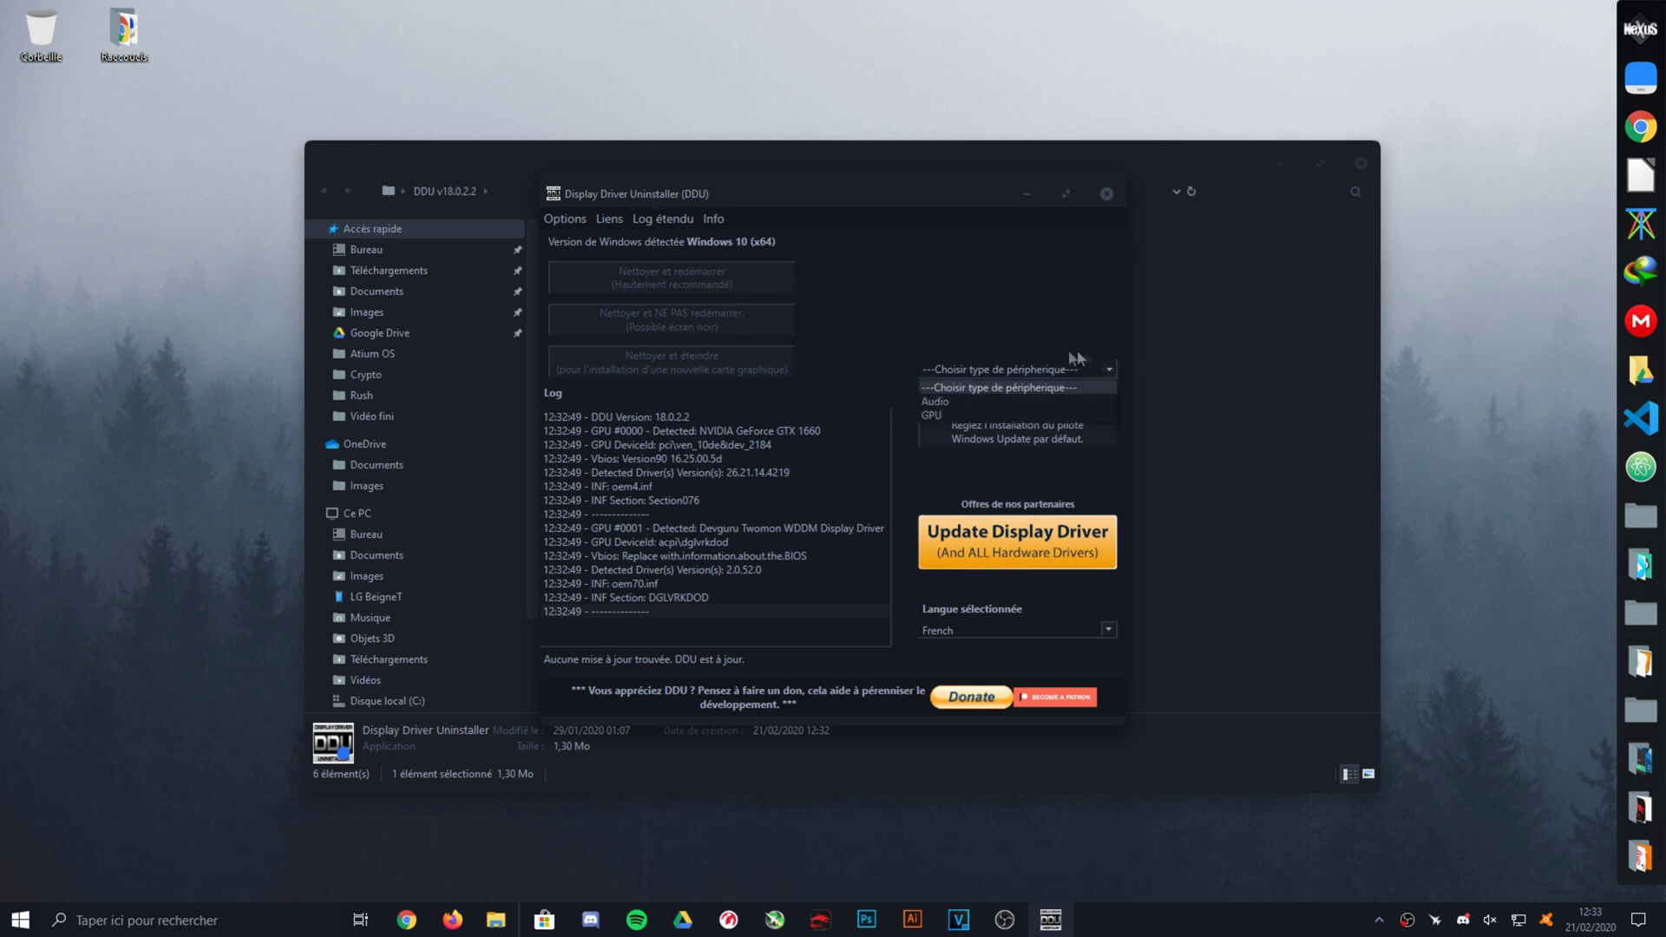
pyautogui.click(925, 414)
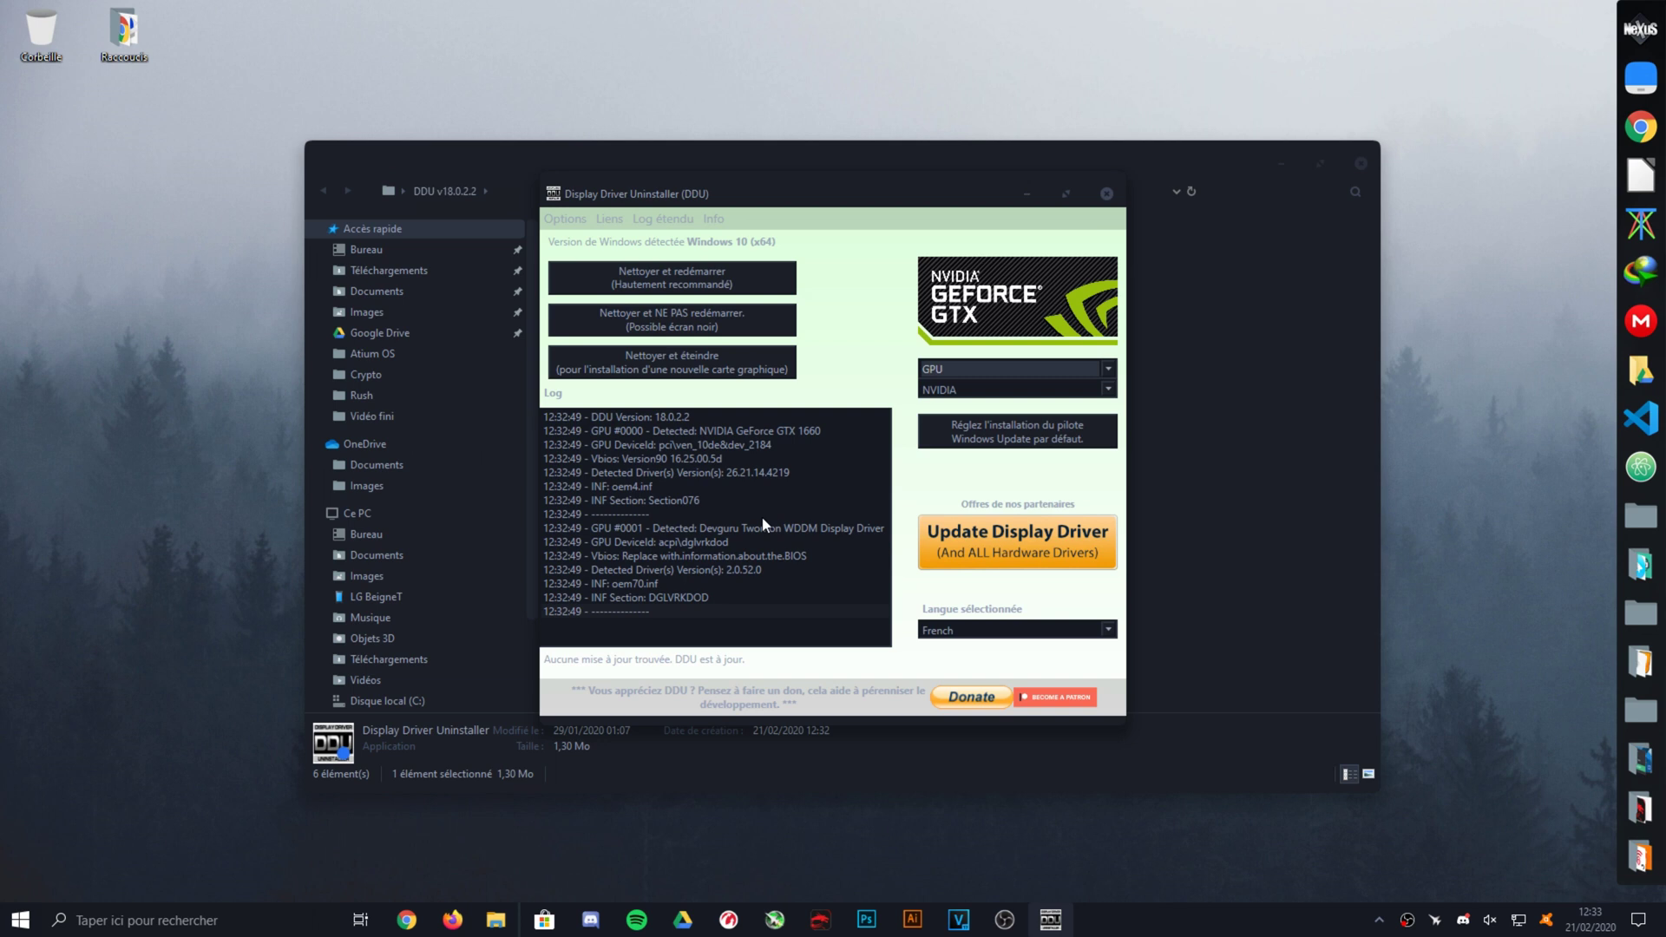
pyautogui.click(1108, 195)
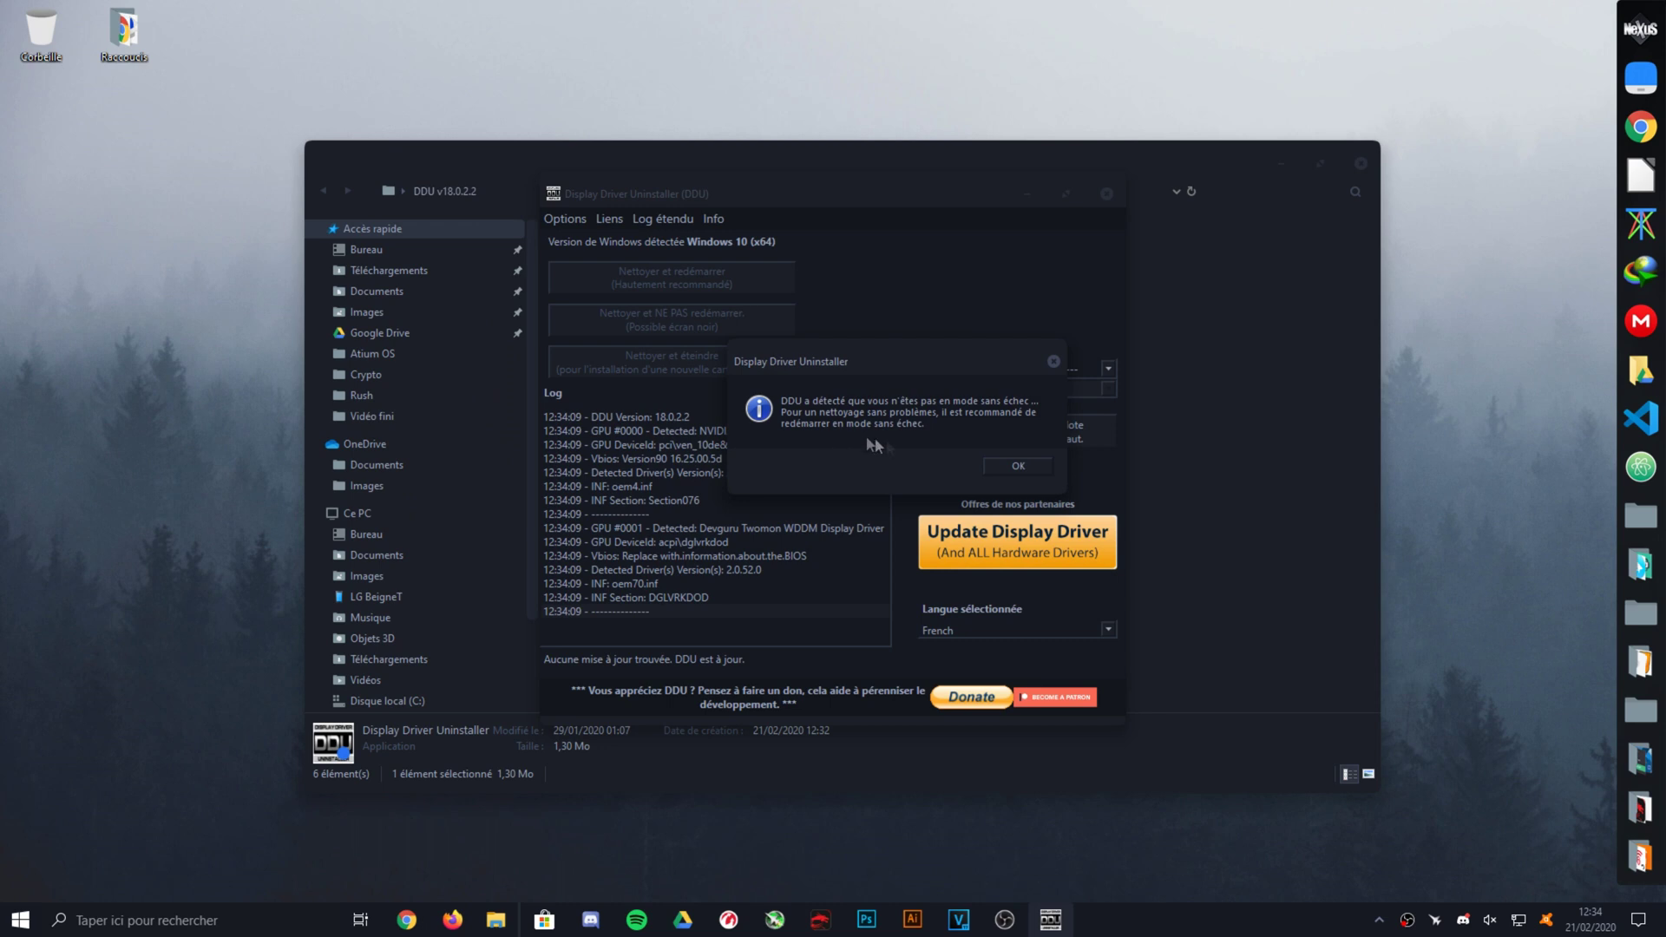
# Dismiss the safe mode message, choose GPU and NVIDIA as the device to clean, and close Display Driver Uninstaller and its folder
pyautogui.click(1018, 468)
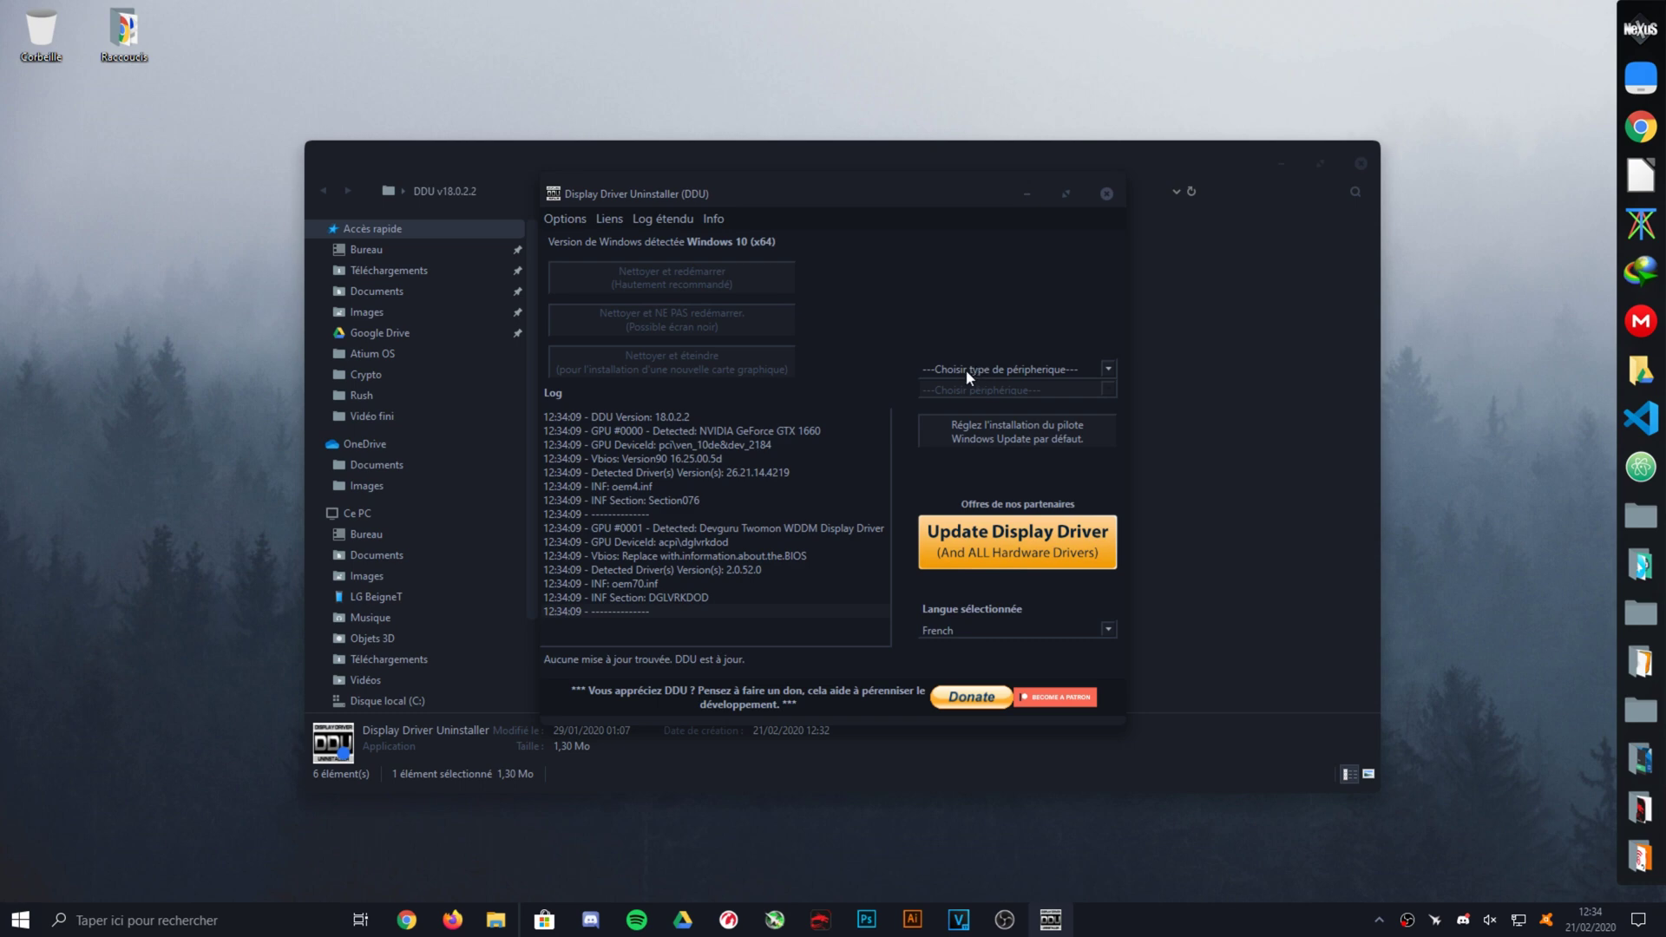
pyautogui.moveTo(685, 186)
pyautogui.mouseDown()
pyautogui.moveTo(813, 431)
pyautogui.moveTo(675, 210)
pyautogui.mouseUp()
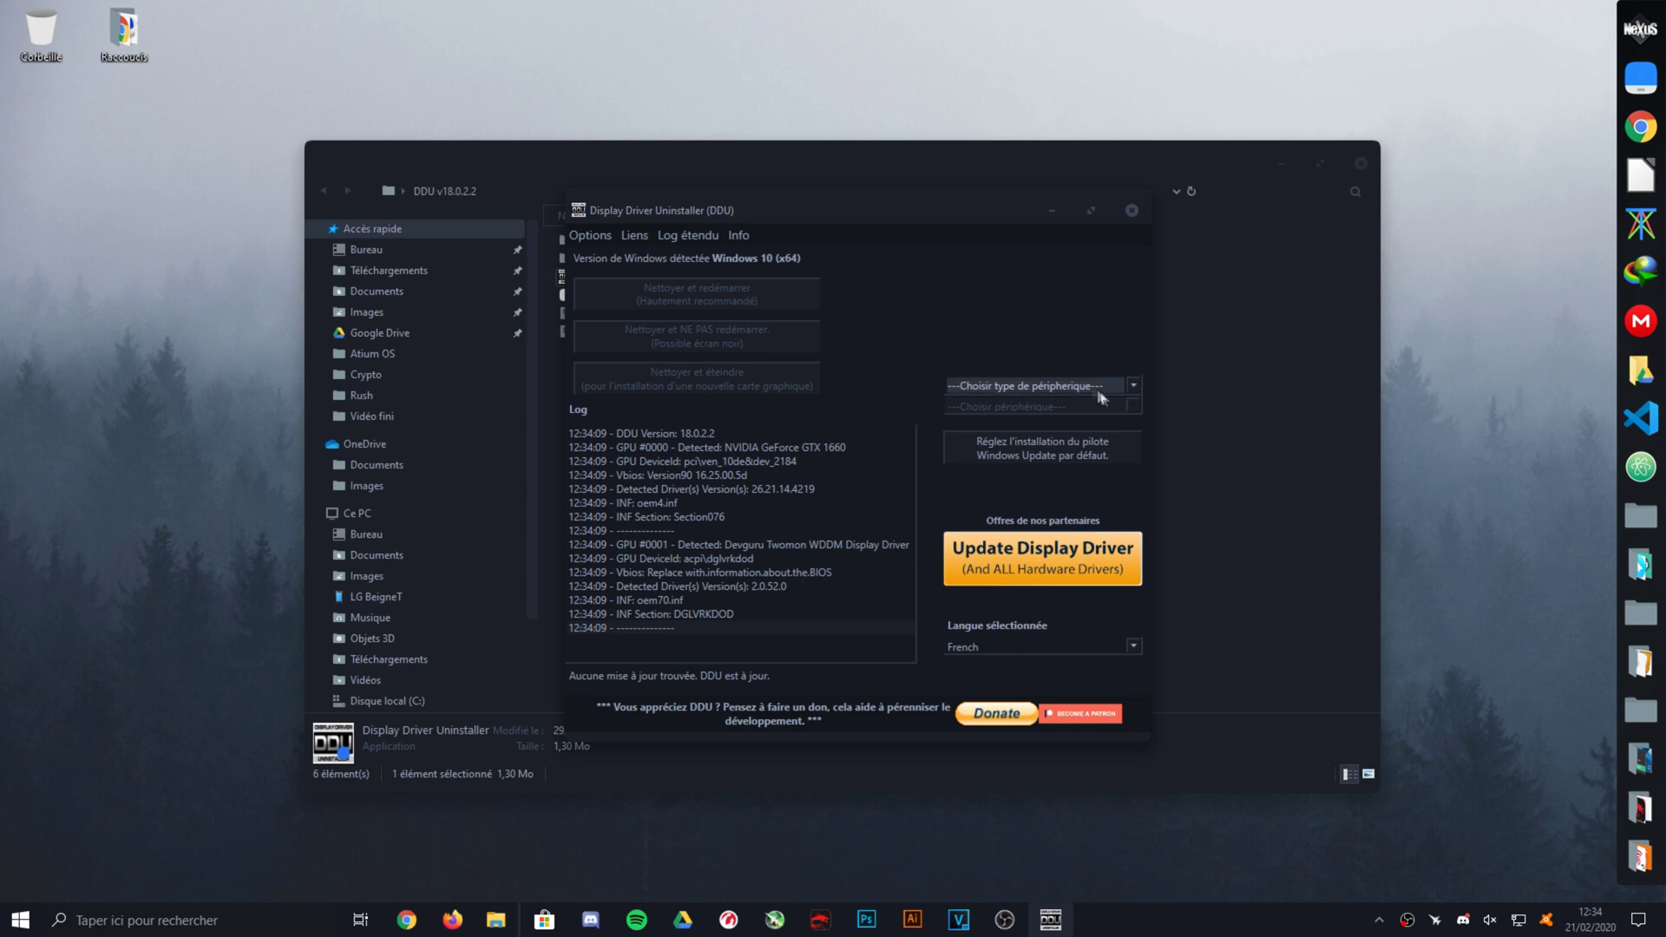
pyautogui.click(1130, 384)
pyautogui.click(957, 430)
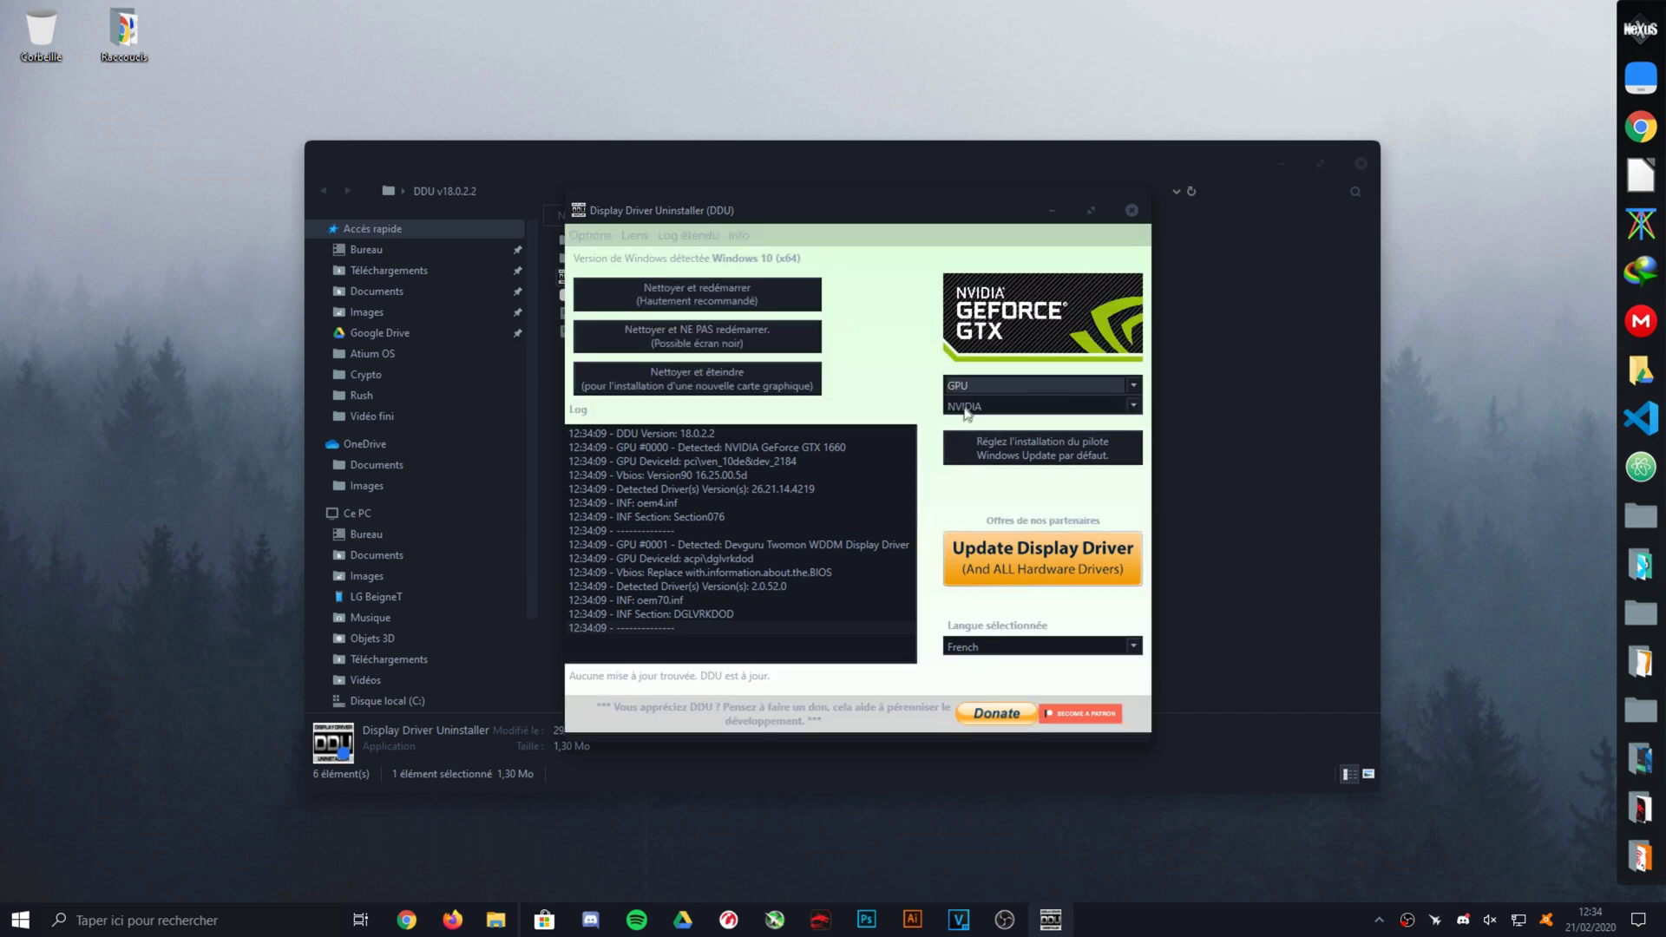
pyautogui.click(967, 407)
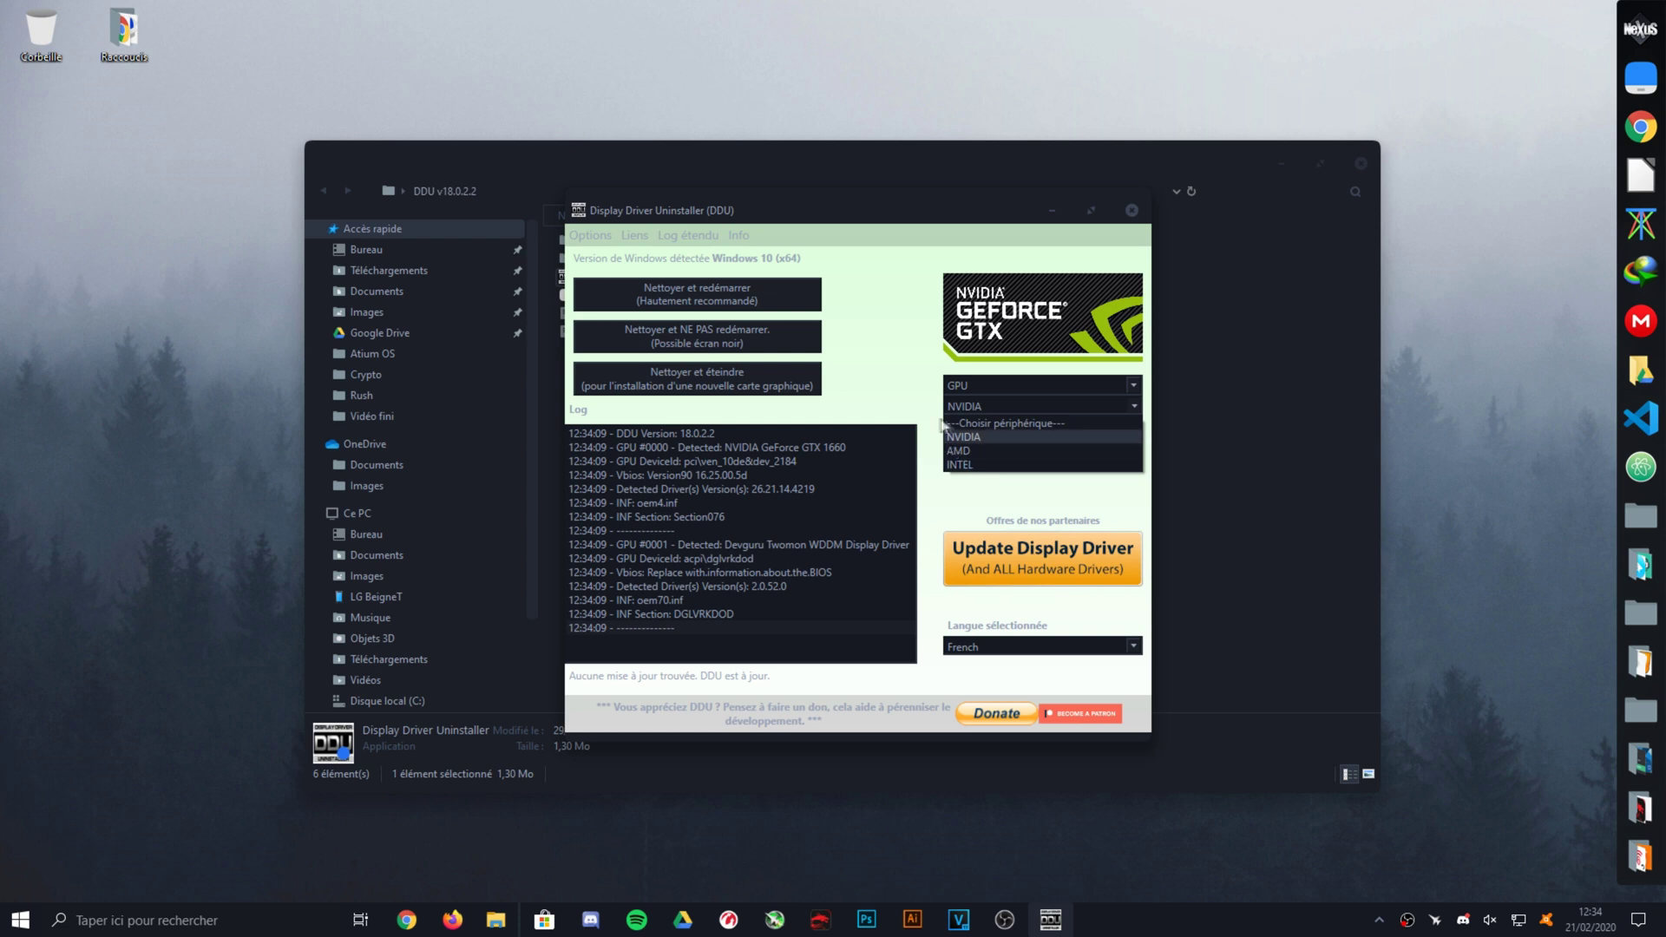
pyautogui.click(965, 437)
pyautogui.click(974, 382)
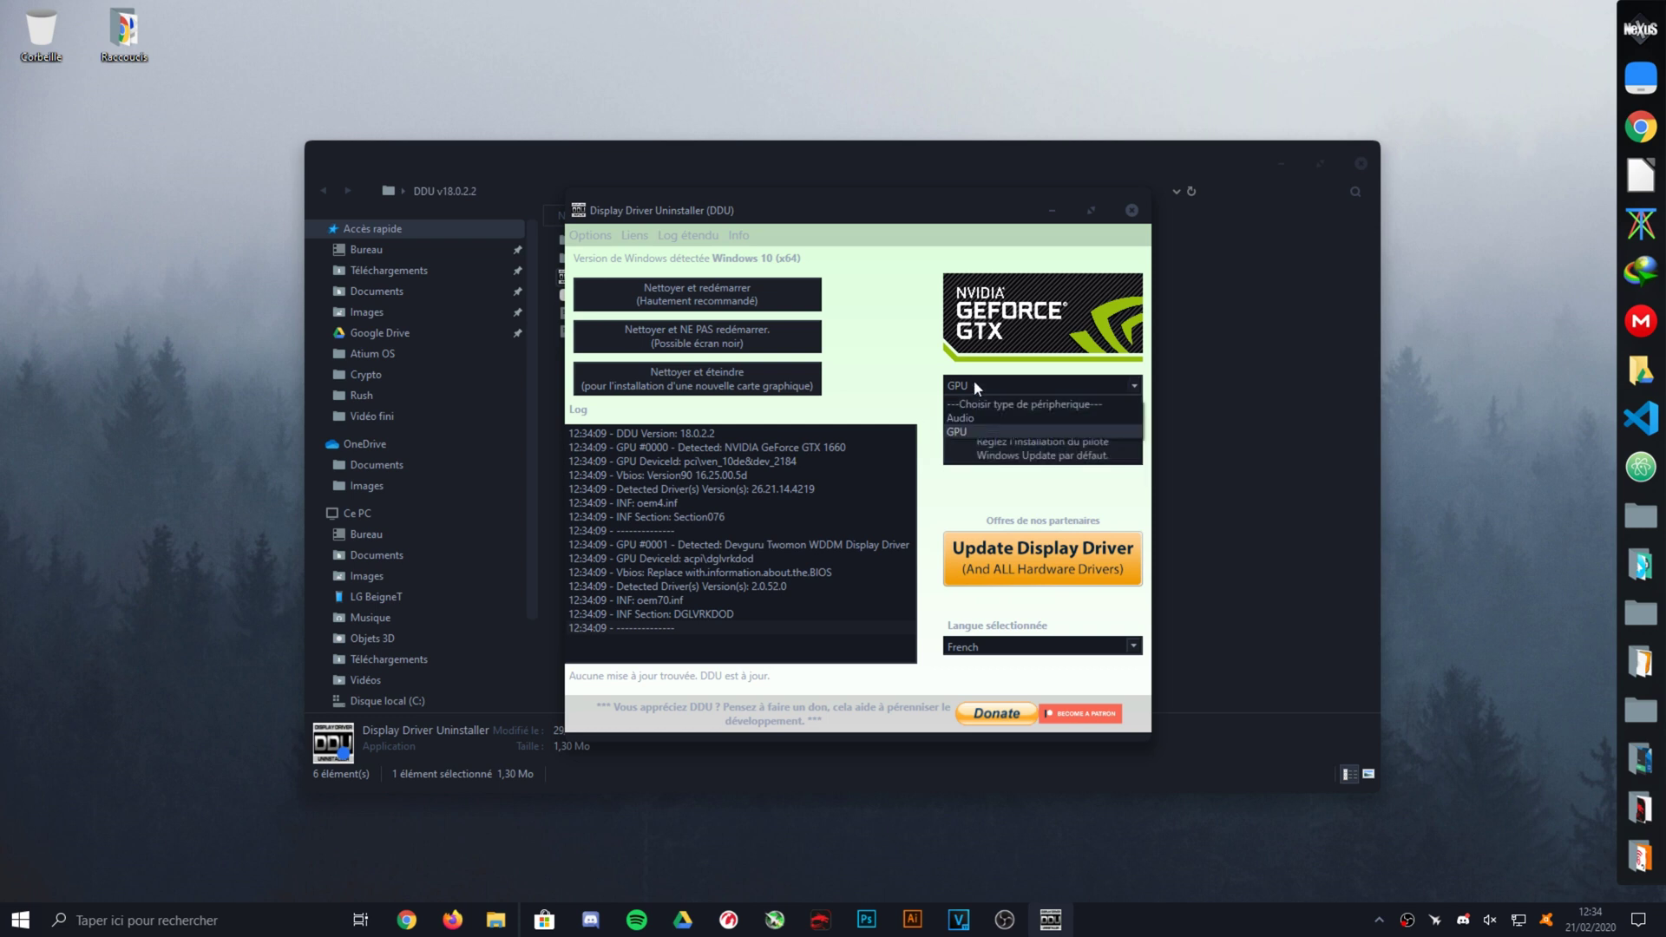
pyautogui.click(973, 380)
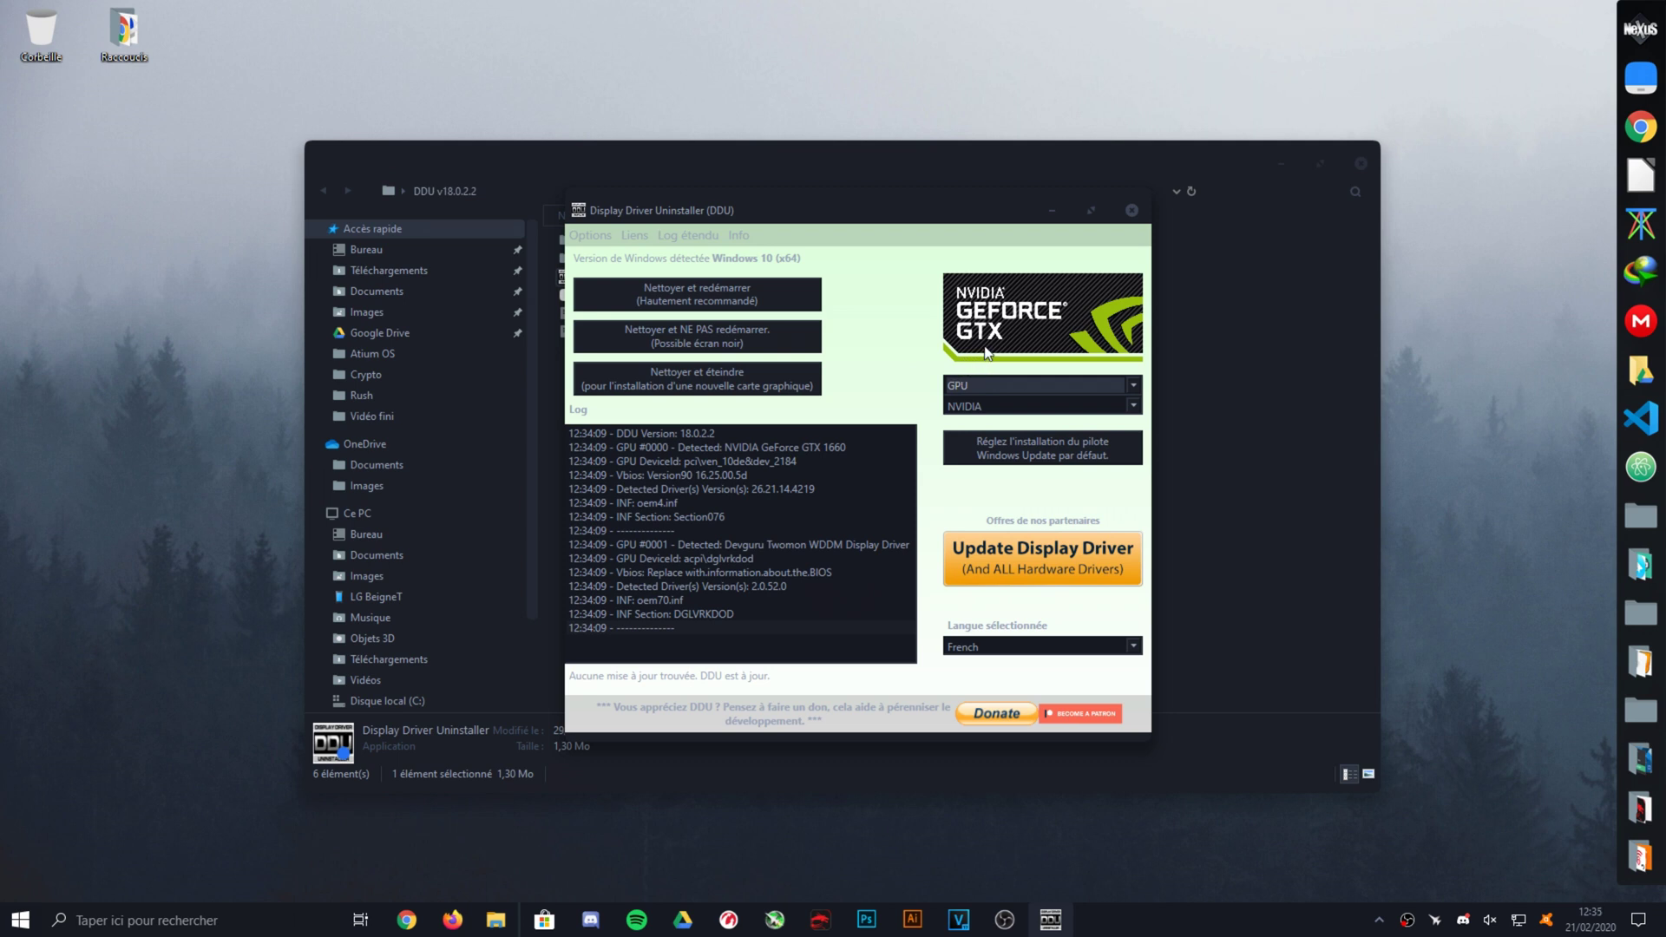
pyautogui.click(1131, 212)
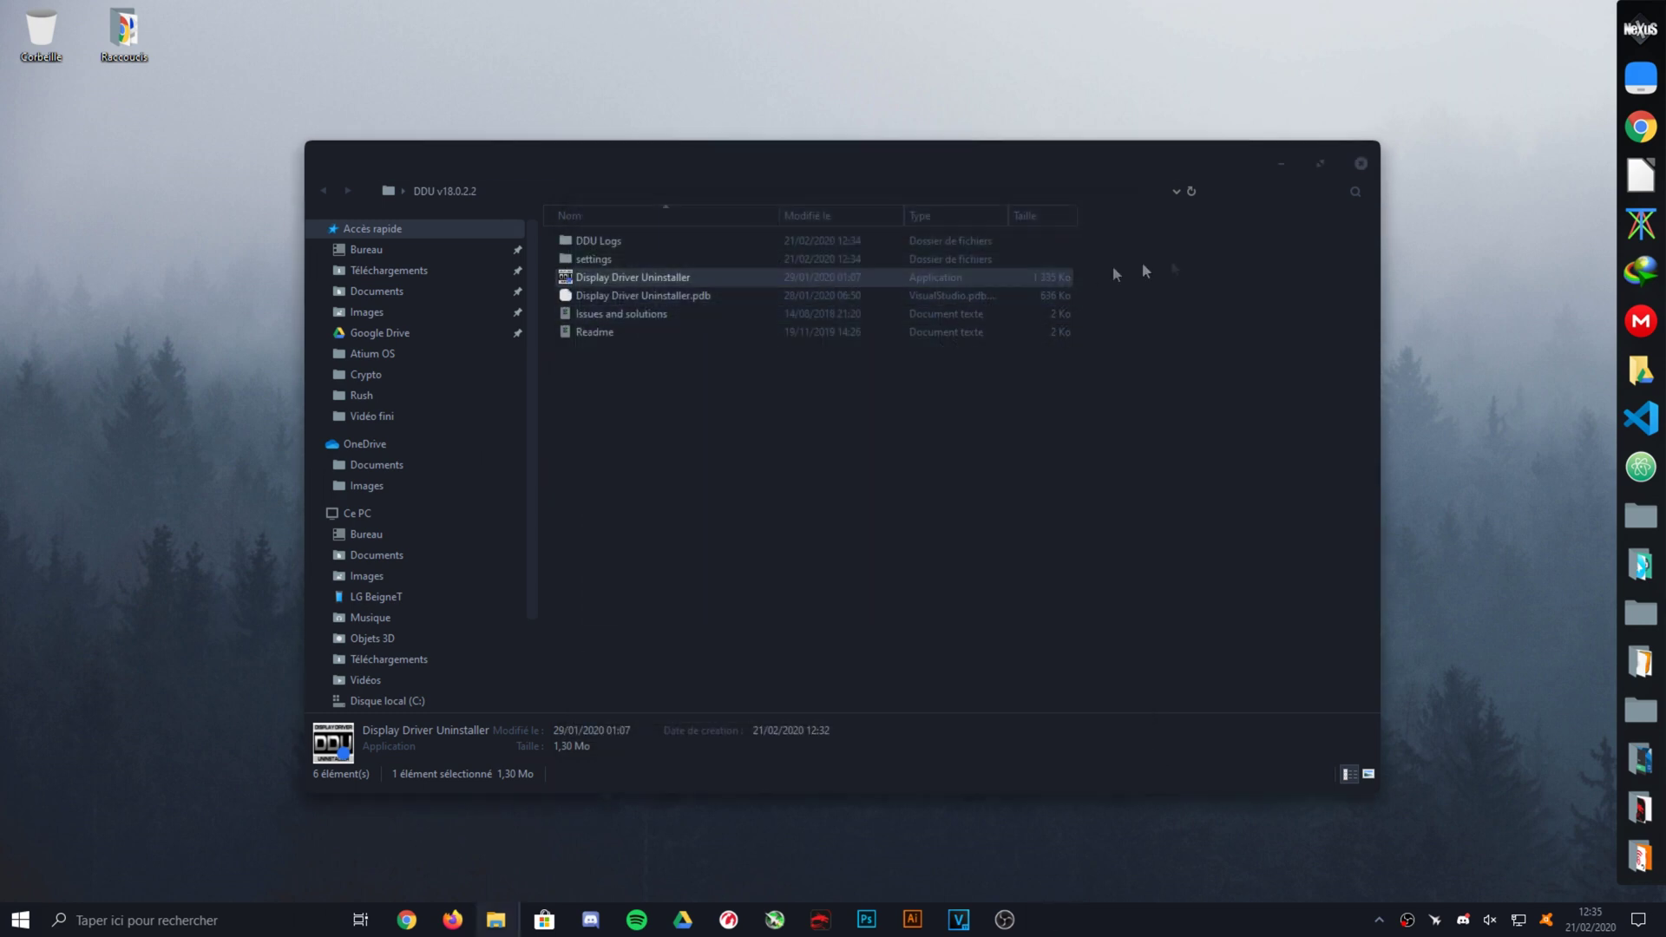
pyautogui.click(1360, 164)
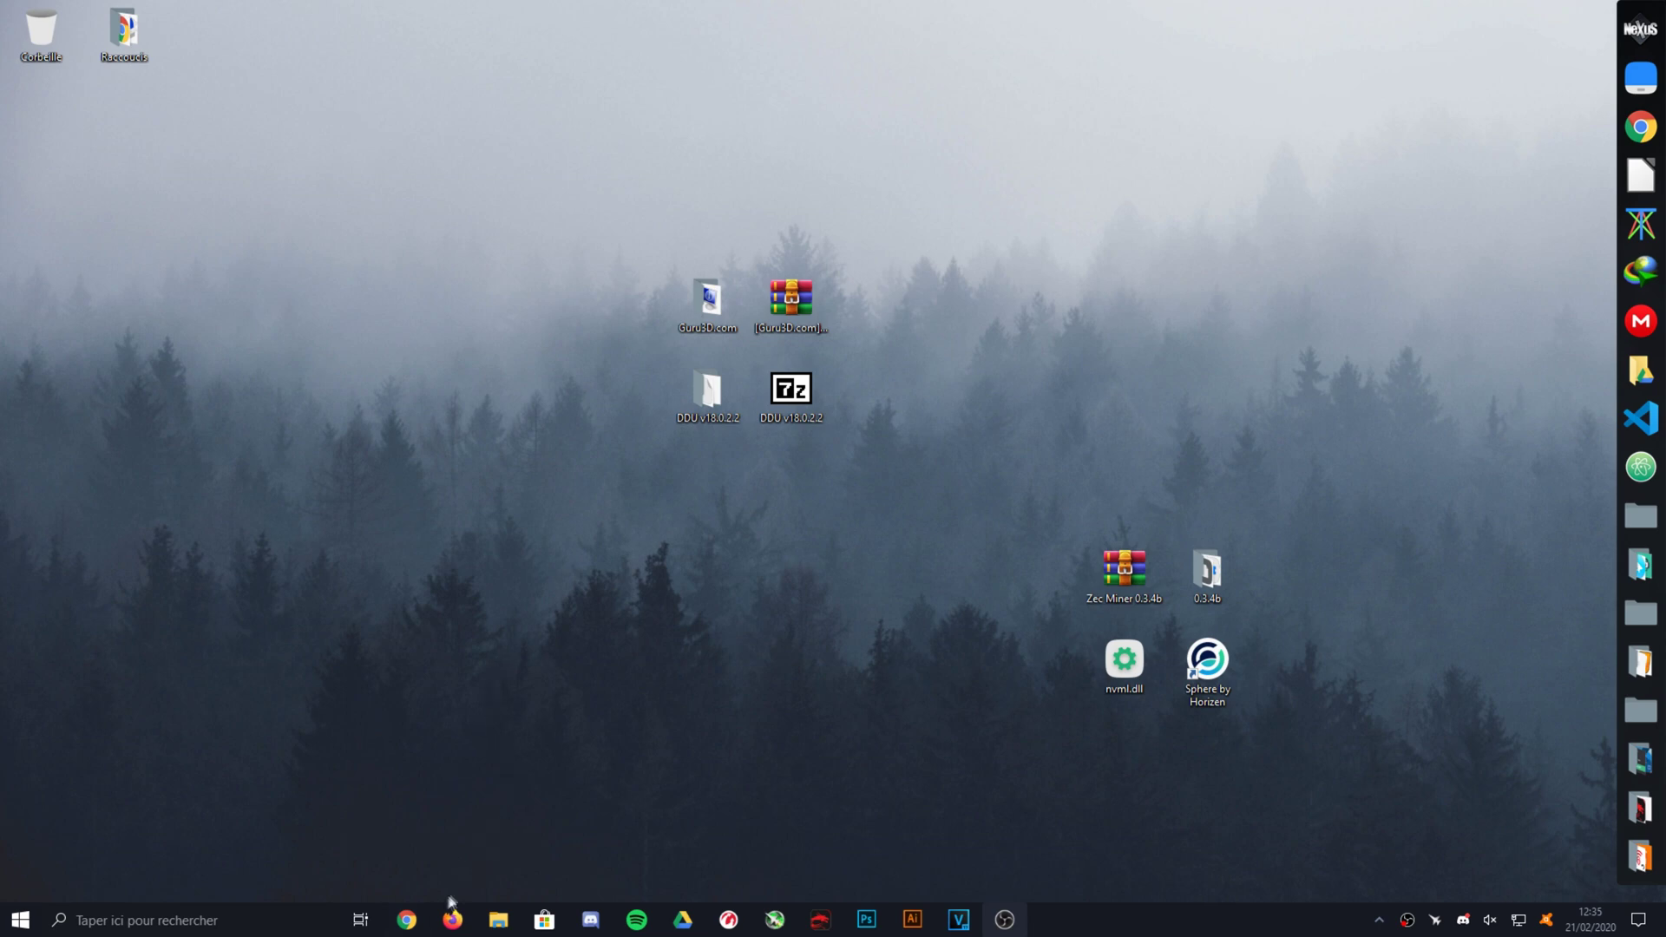
# Search for "nvidia driver" in Chrome, open NVIDIA's French driver download page and dismiss its cookie notice
pyautogui.click(407, 922)
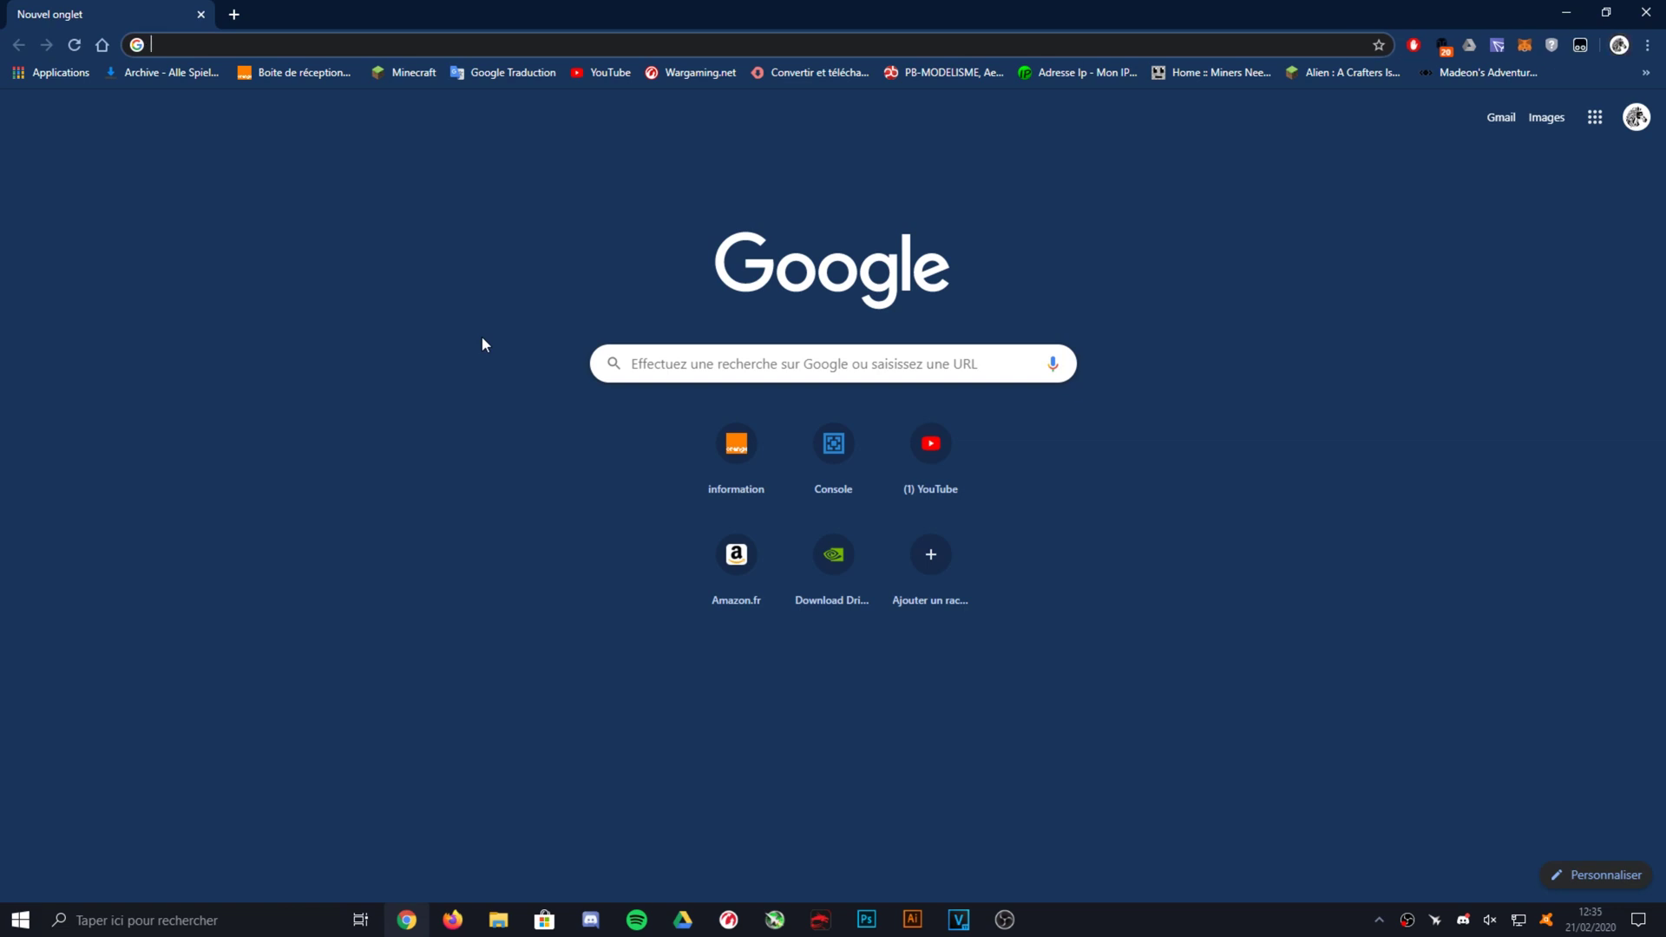
pyautogui.write('nvi')
pyautogui.write('driver')
pyautogui.press('Return')
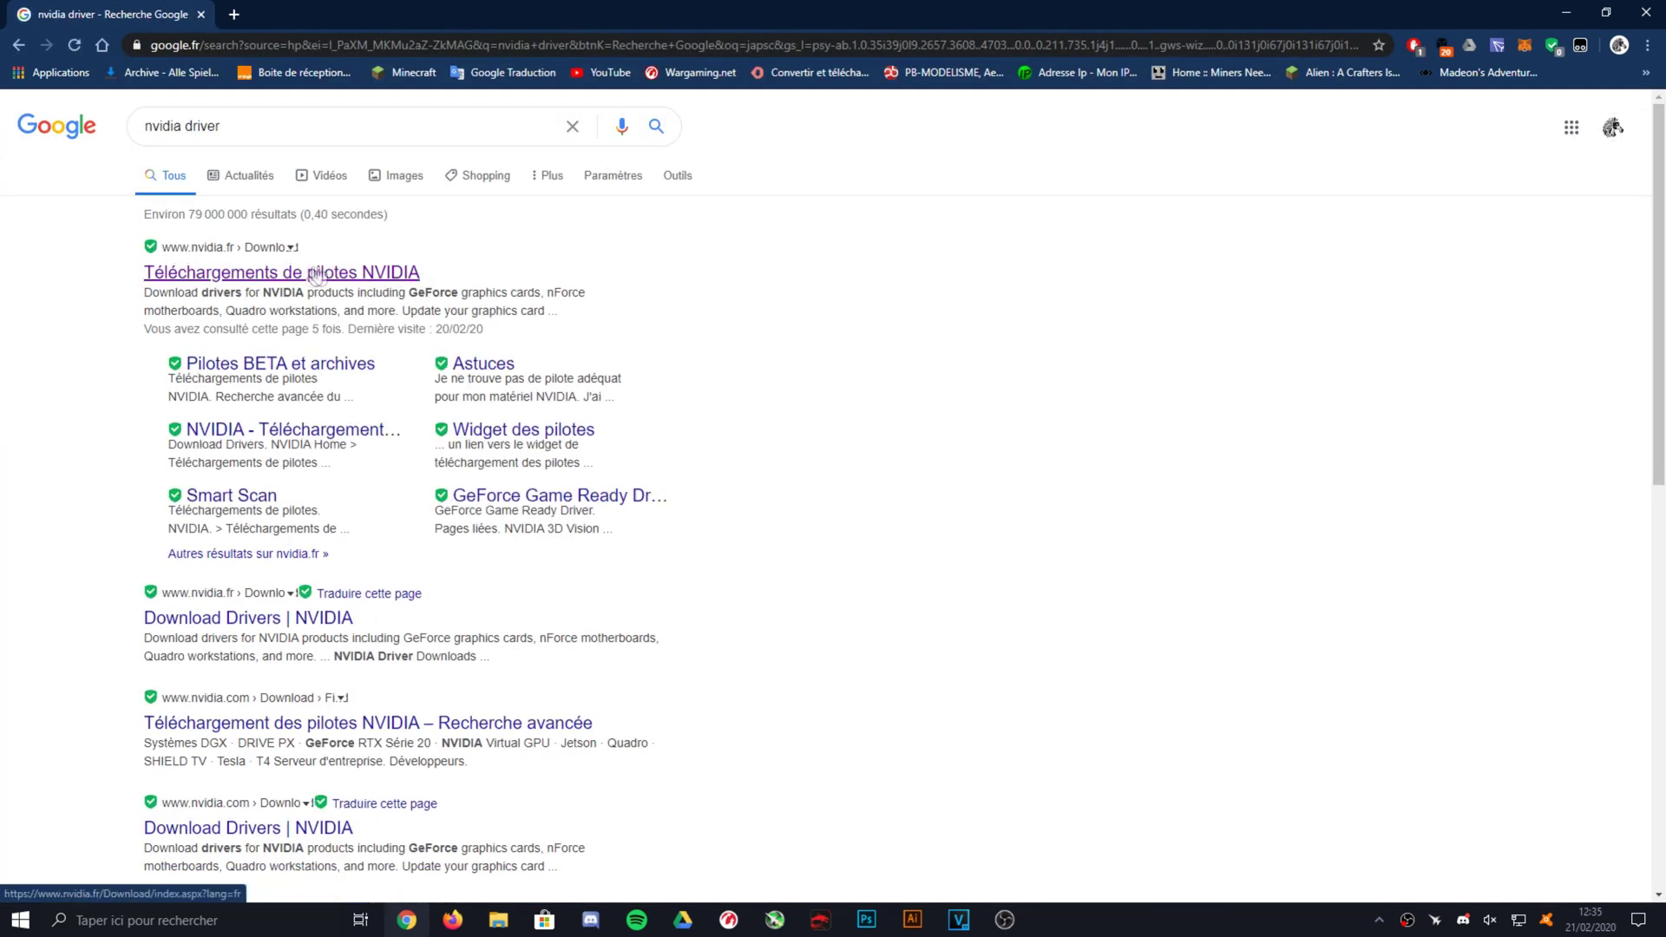
pyautogui.click(218, 276)
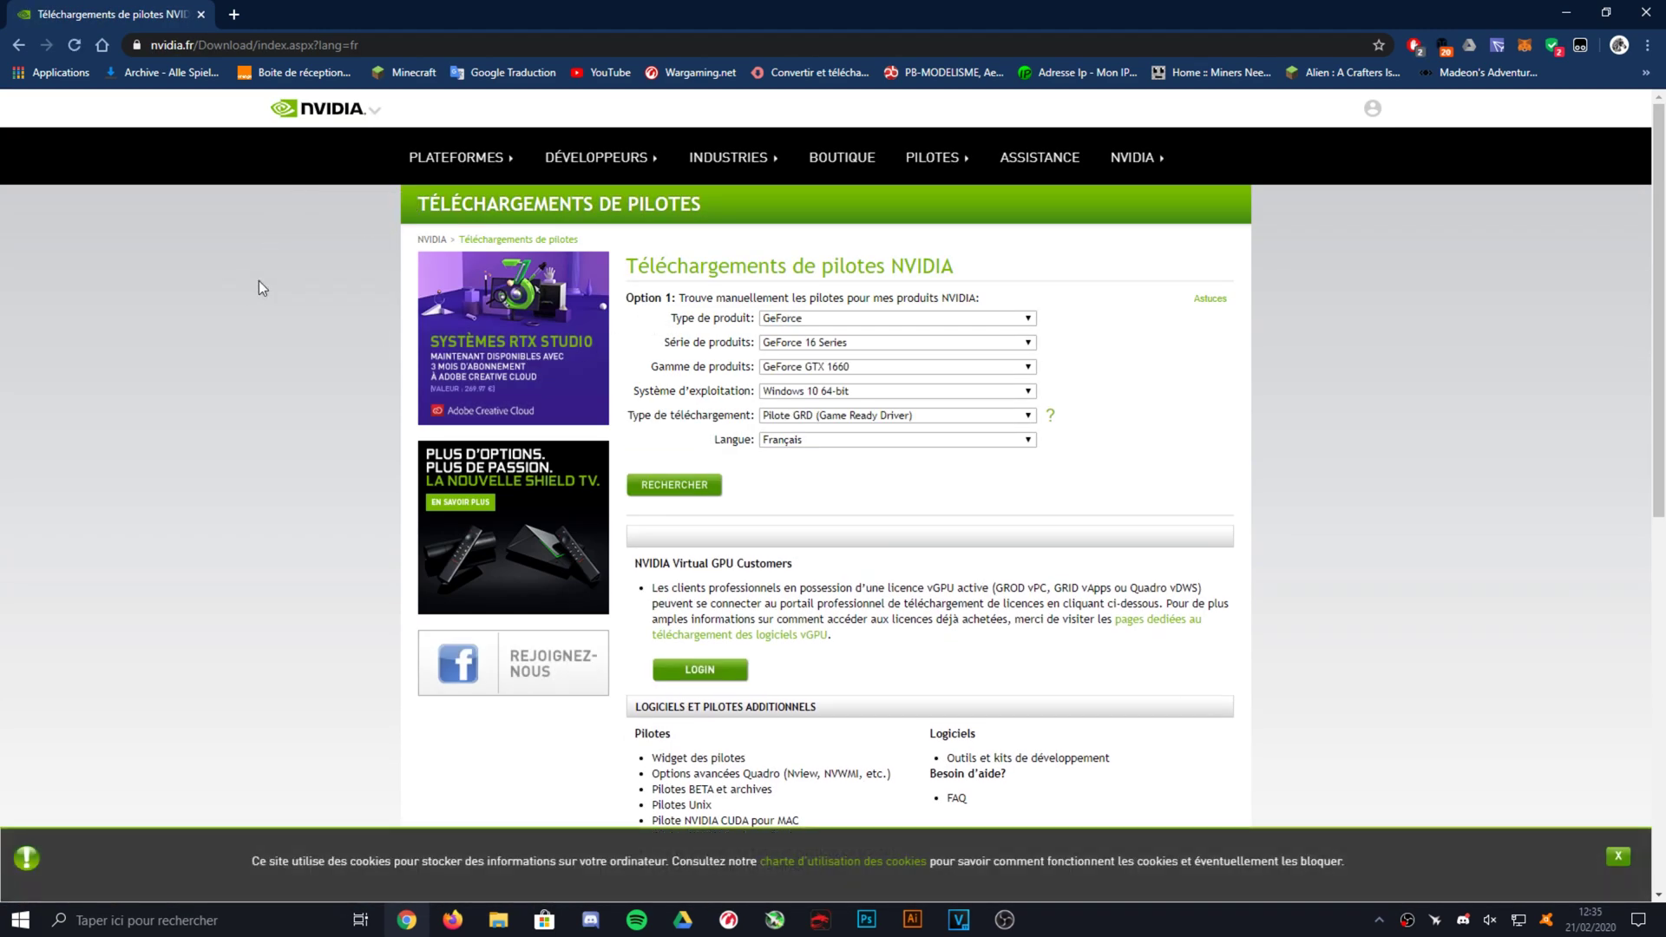
pyautogui.click(1619, 858)
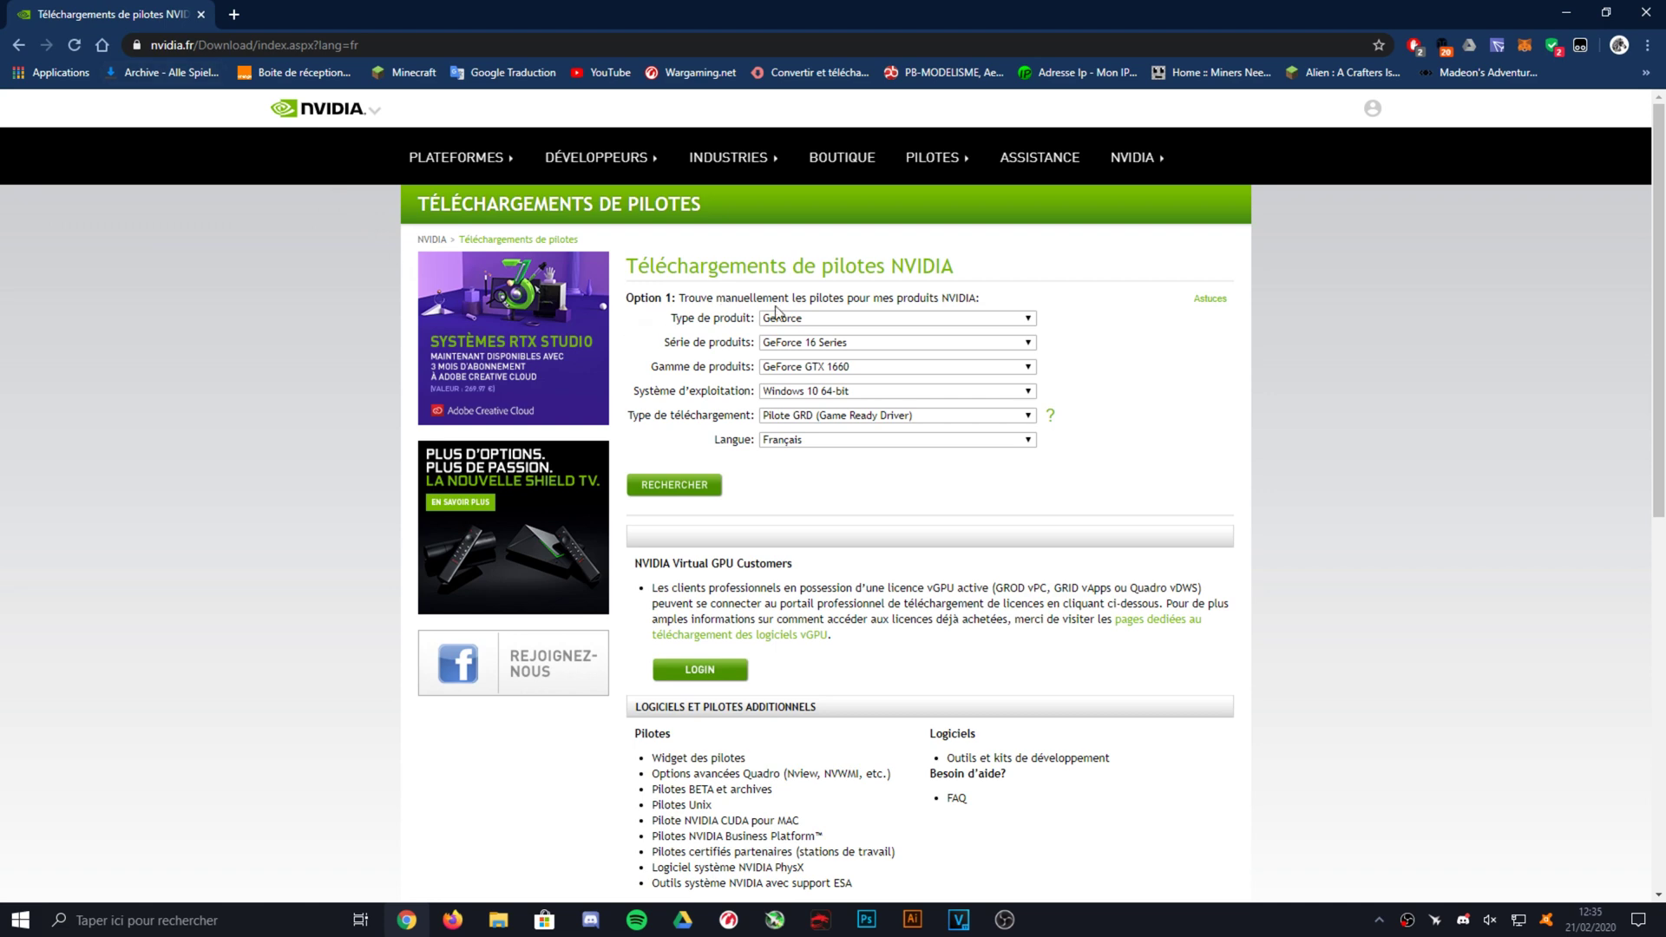
# Search for "amd redaon driver" in a new tab and view the product selection on AMD's driver support page
pyautogui.hotkey('ctrl', 't')
pyautogui.write('amd re')
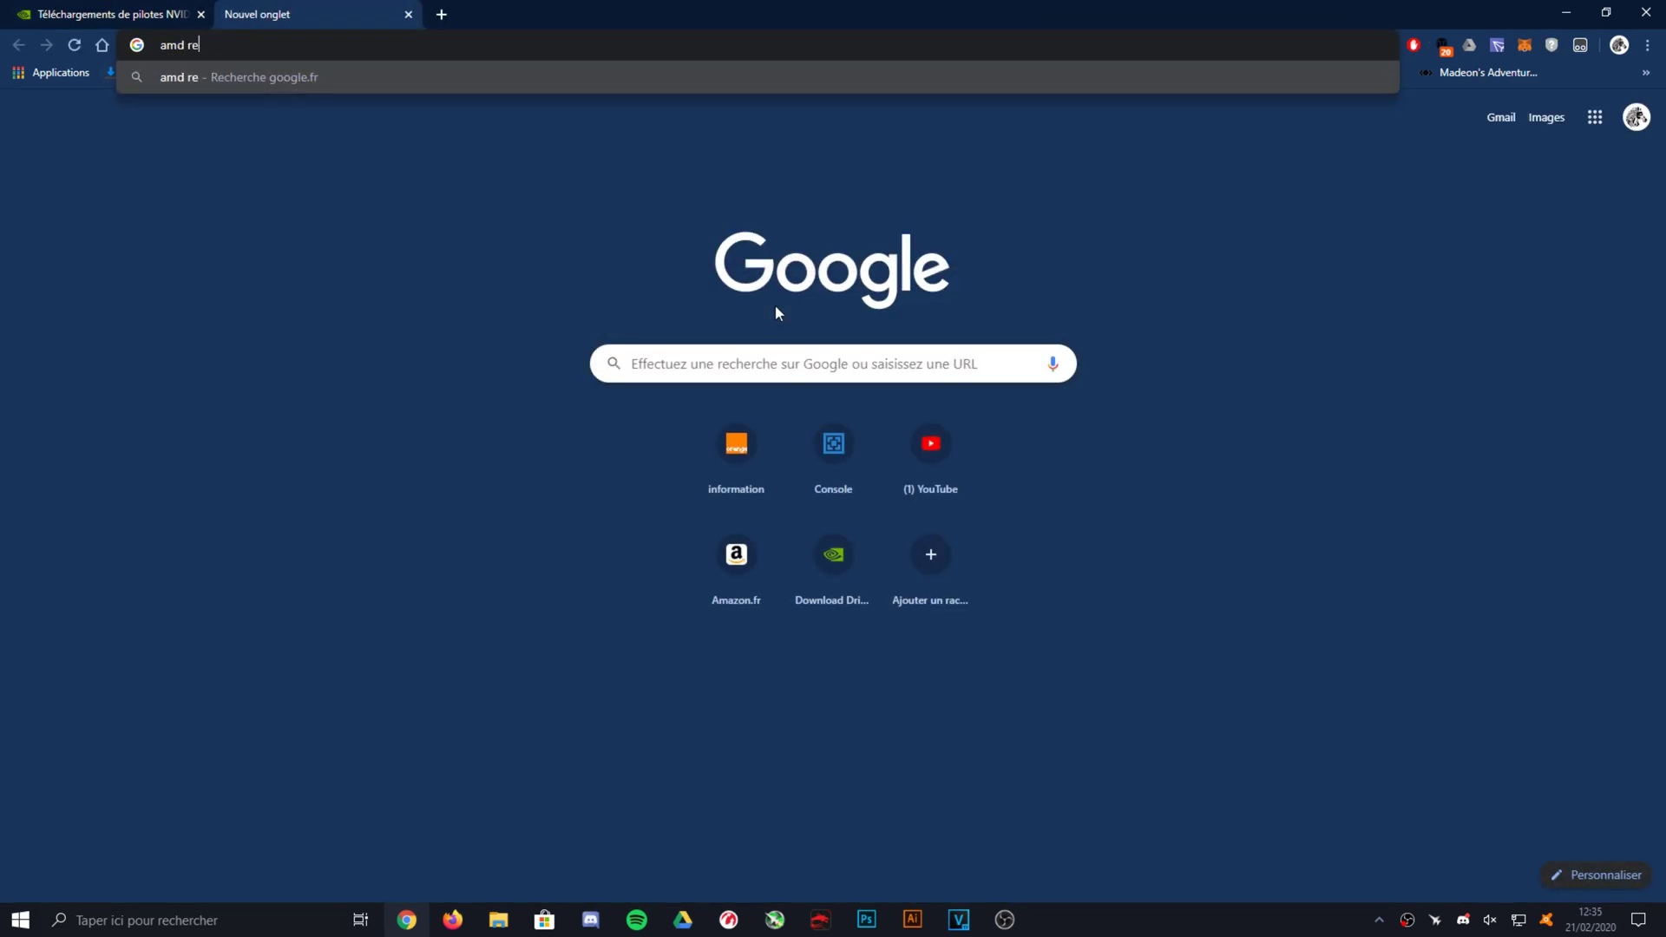
pyautogui.write('daon drive')
pyautogui.write('r')
pyautogui.press('Return')
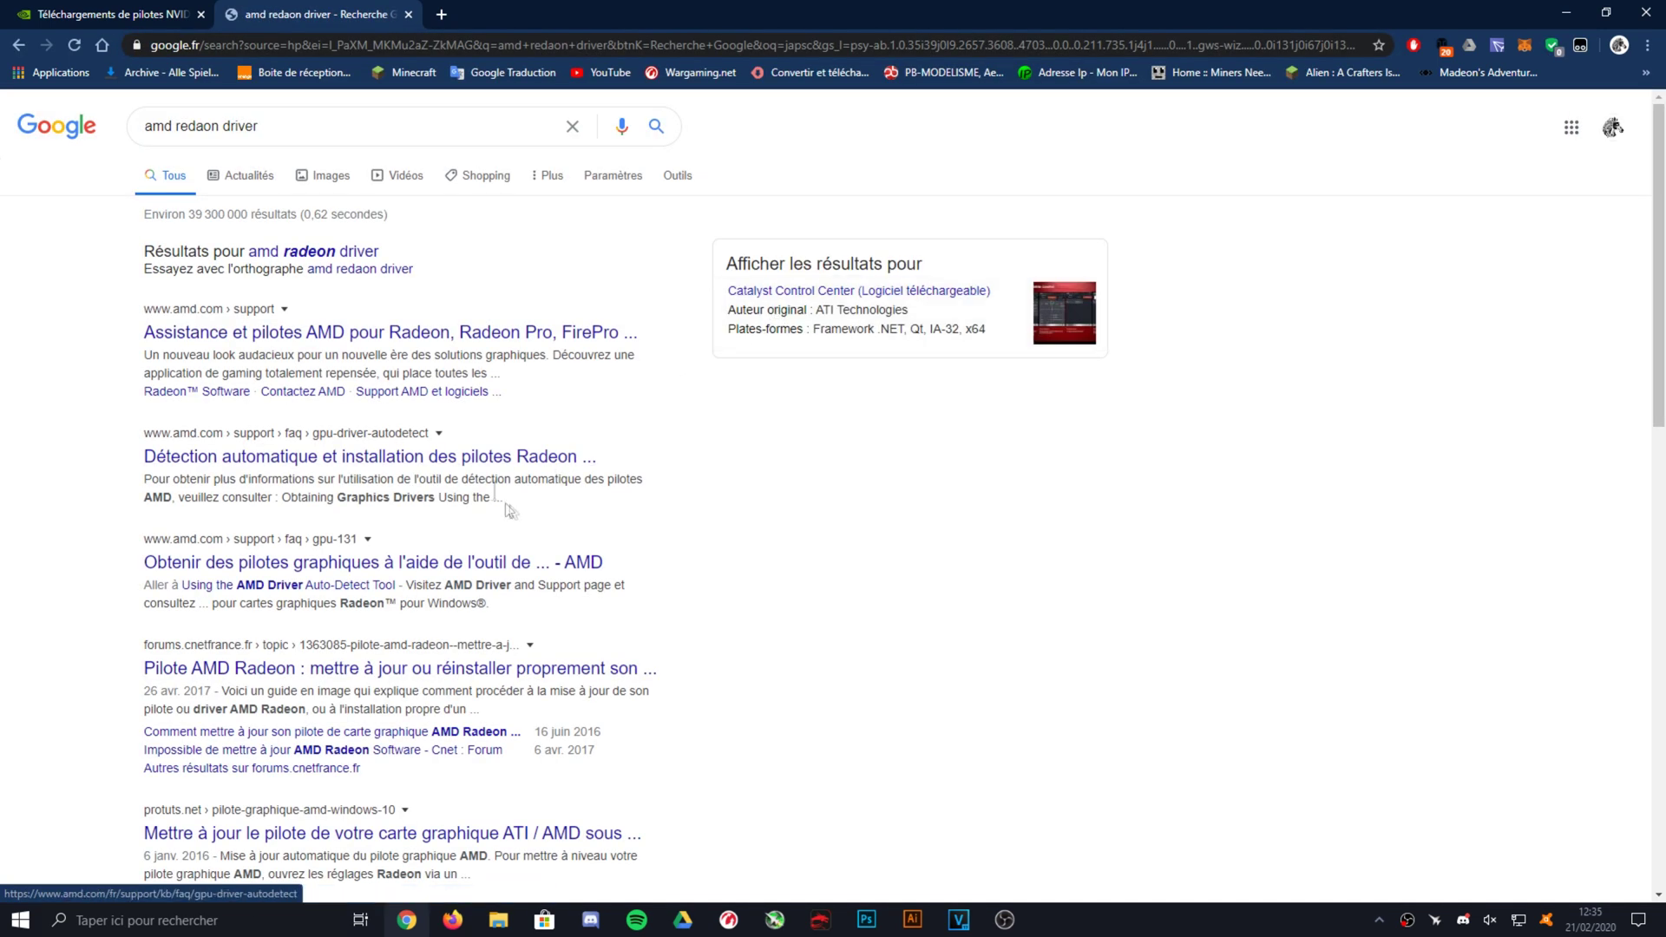
pyautogui.click(239, 344)
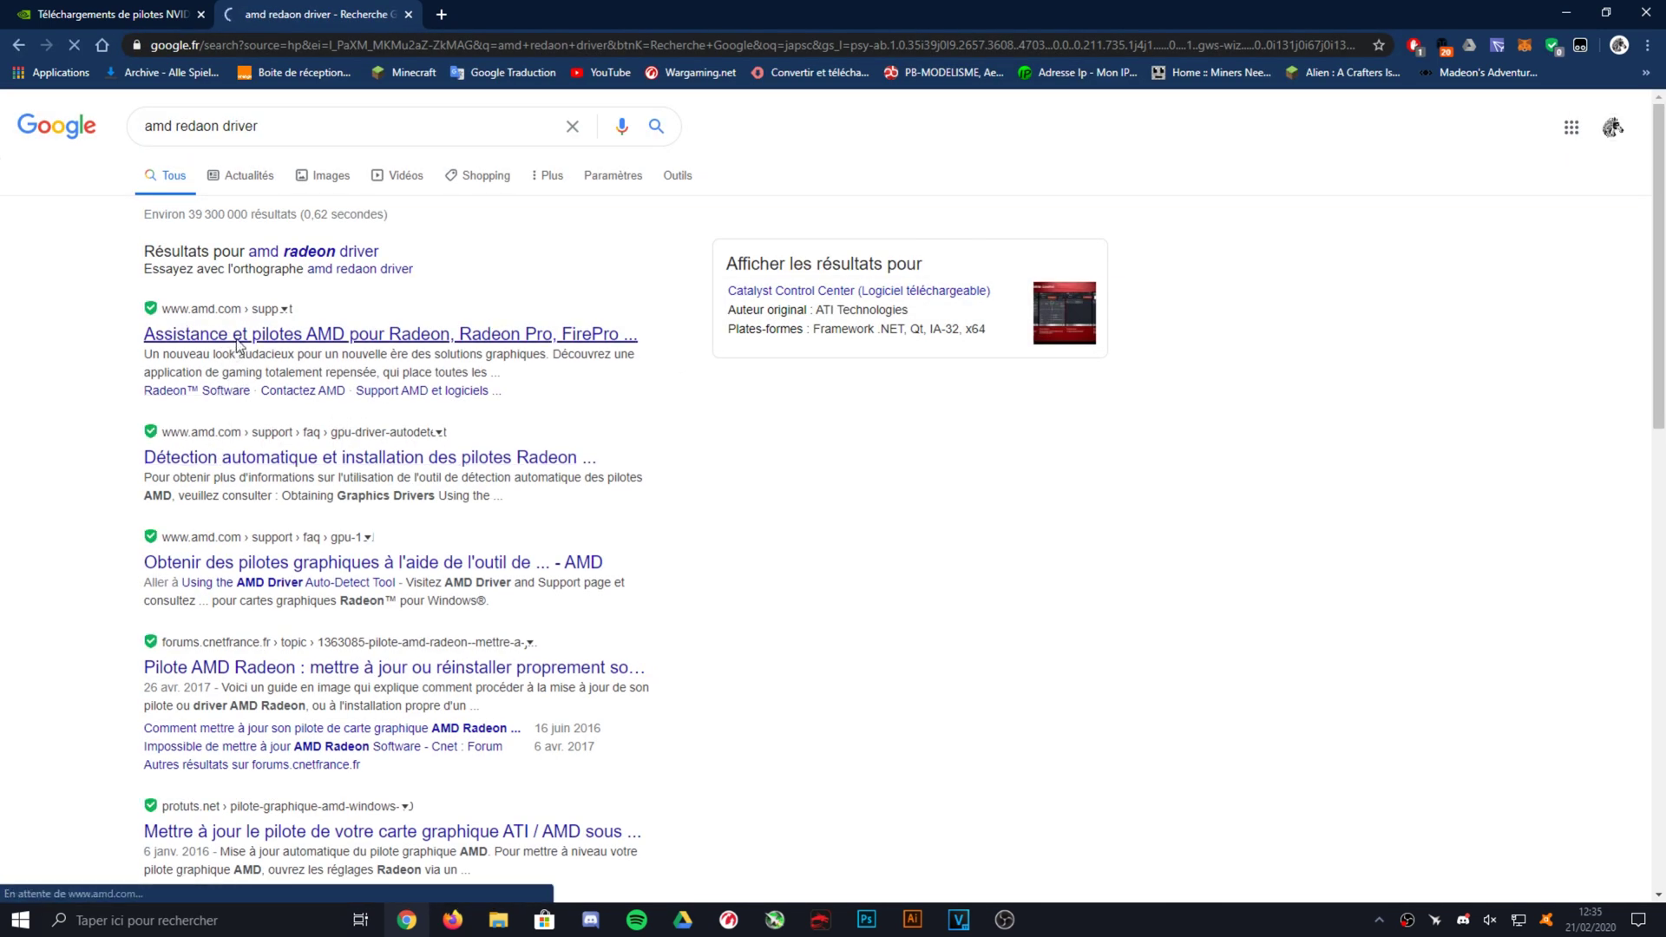
pyautogui.scroll(-5, 272, 440)
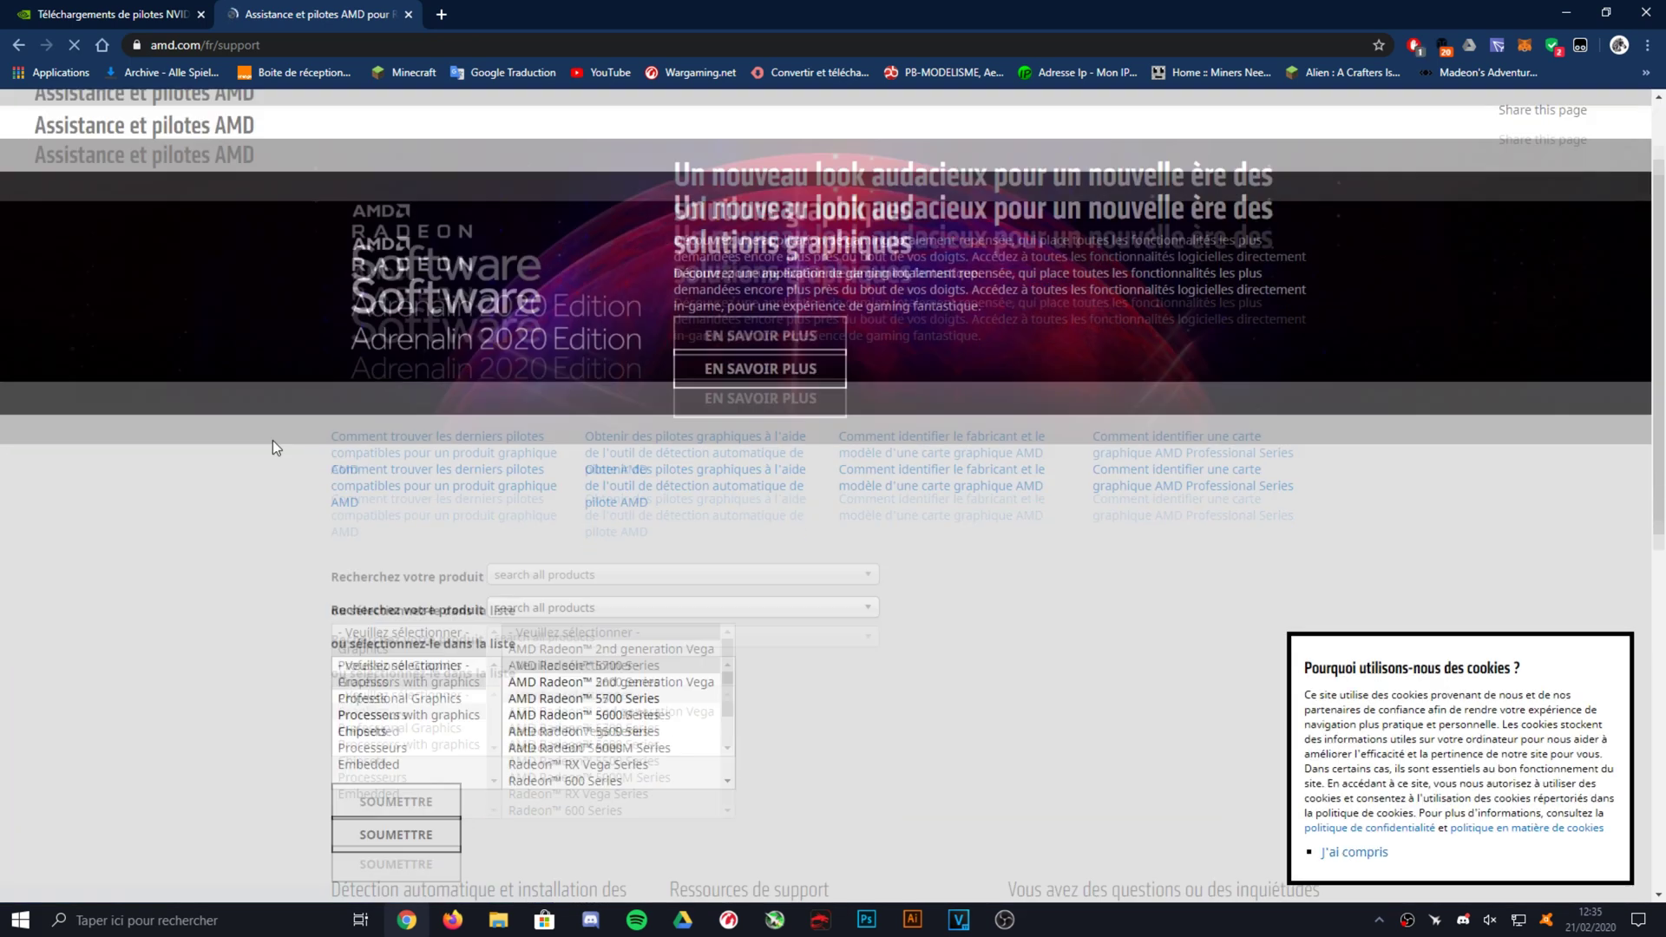
pyautogui.scroll(-2, 601, 347)
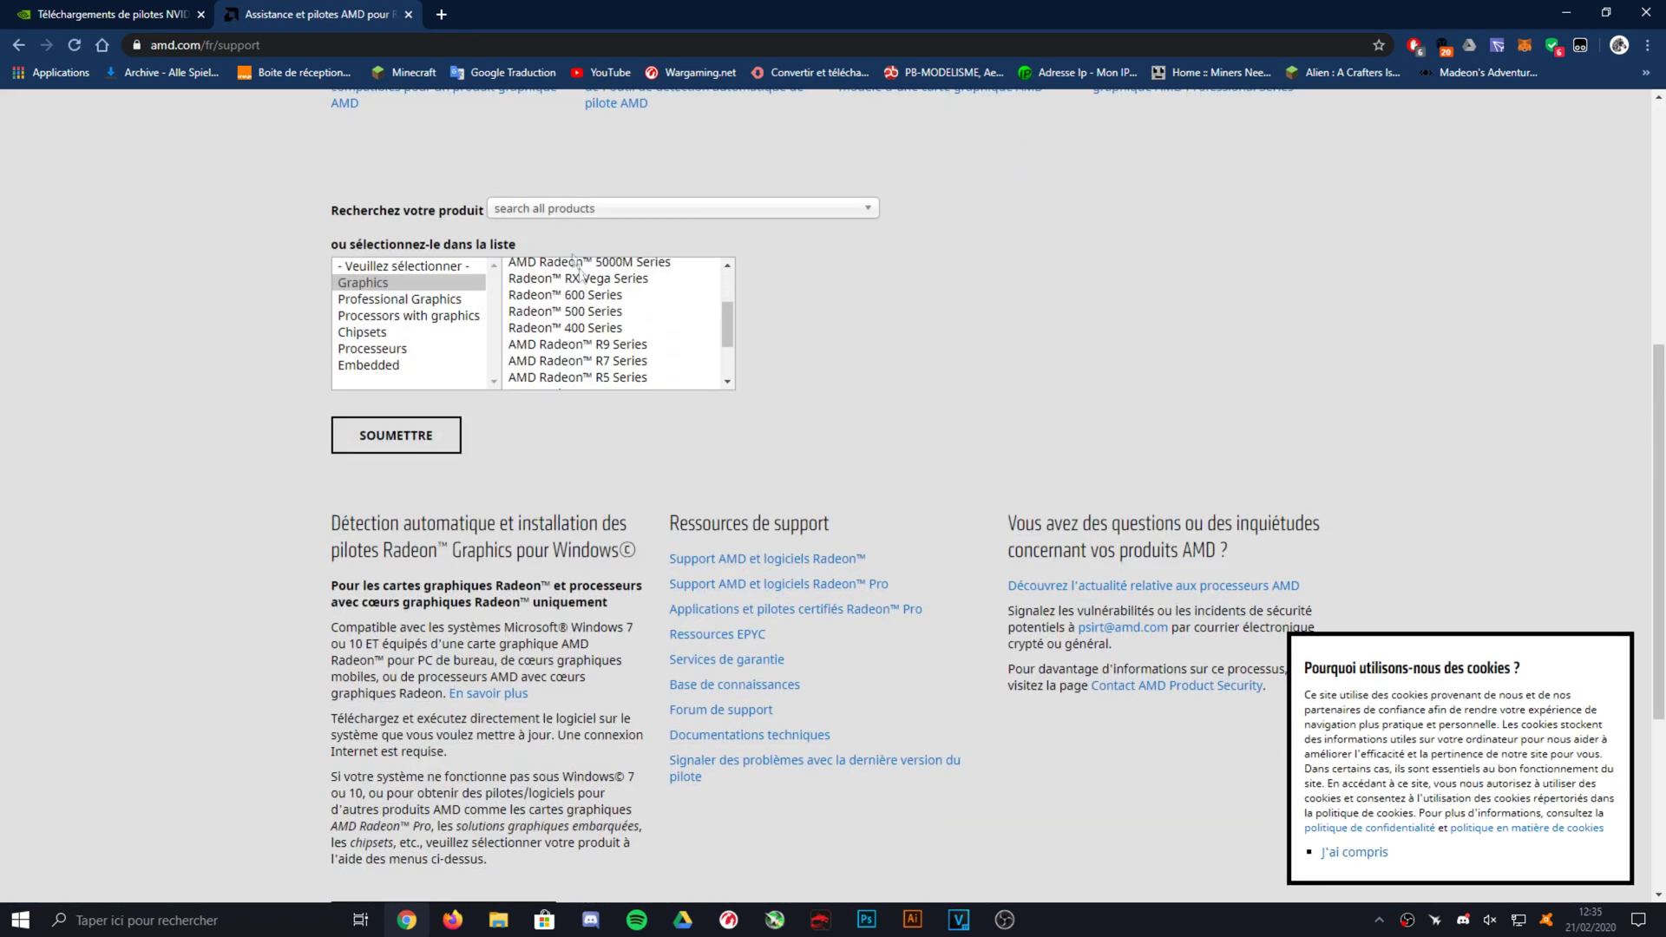
pyautogui.click(573, 217)
pyautogui.click(572, 217)
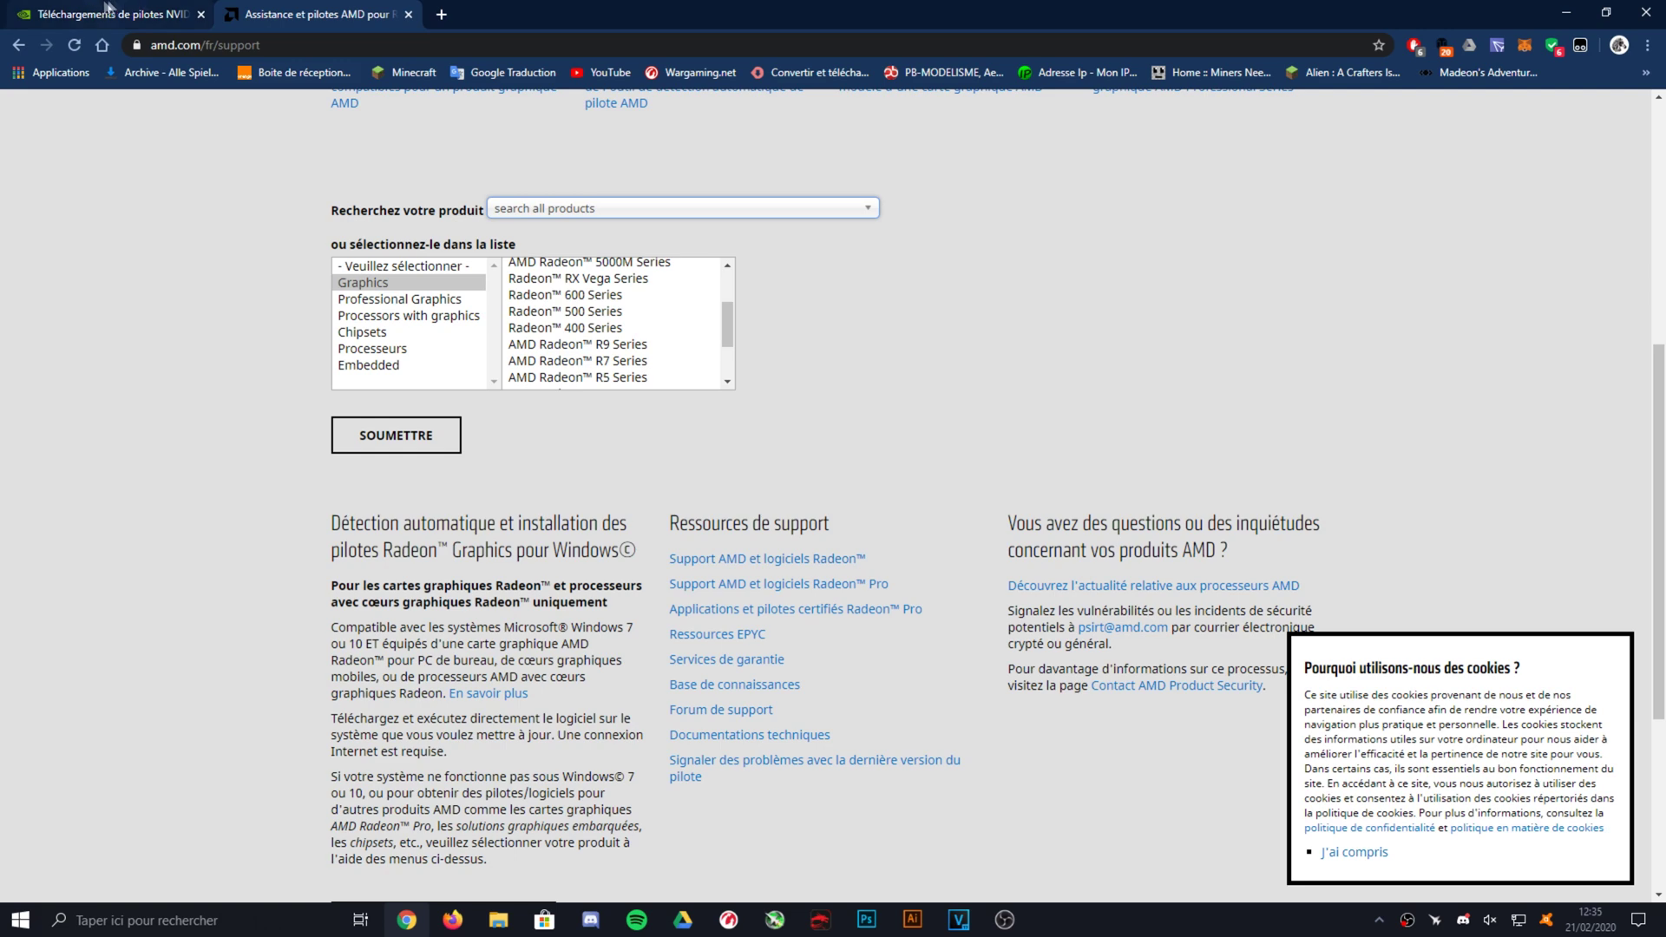
# Search NVIDIA's drivers for GeForce, GeForce 16 Series, GeForce GTX 1660, Windows 10 64-bit, Game Ready Driver in Français
pyautogui.hotkey('ctrl', 'Tab')
pyautogui.click(785, 319)
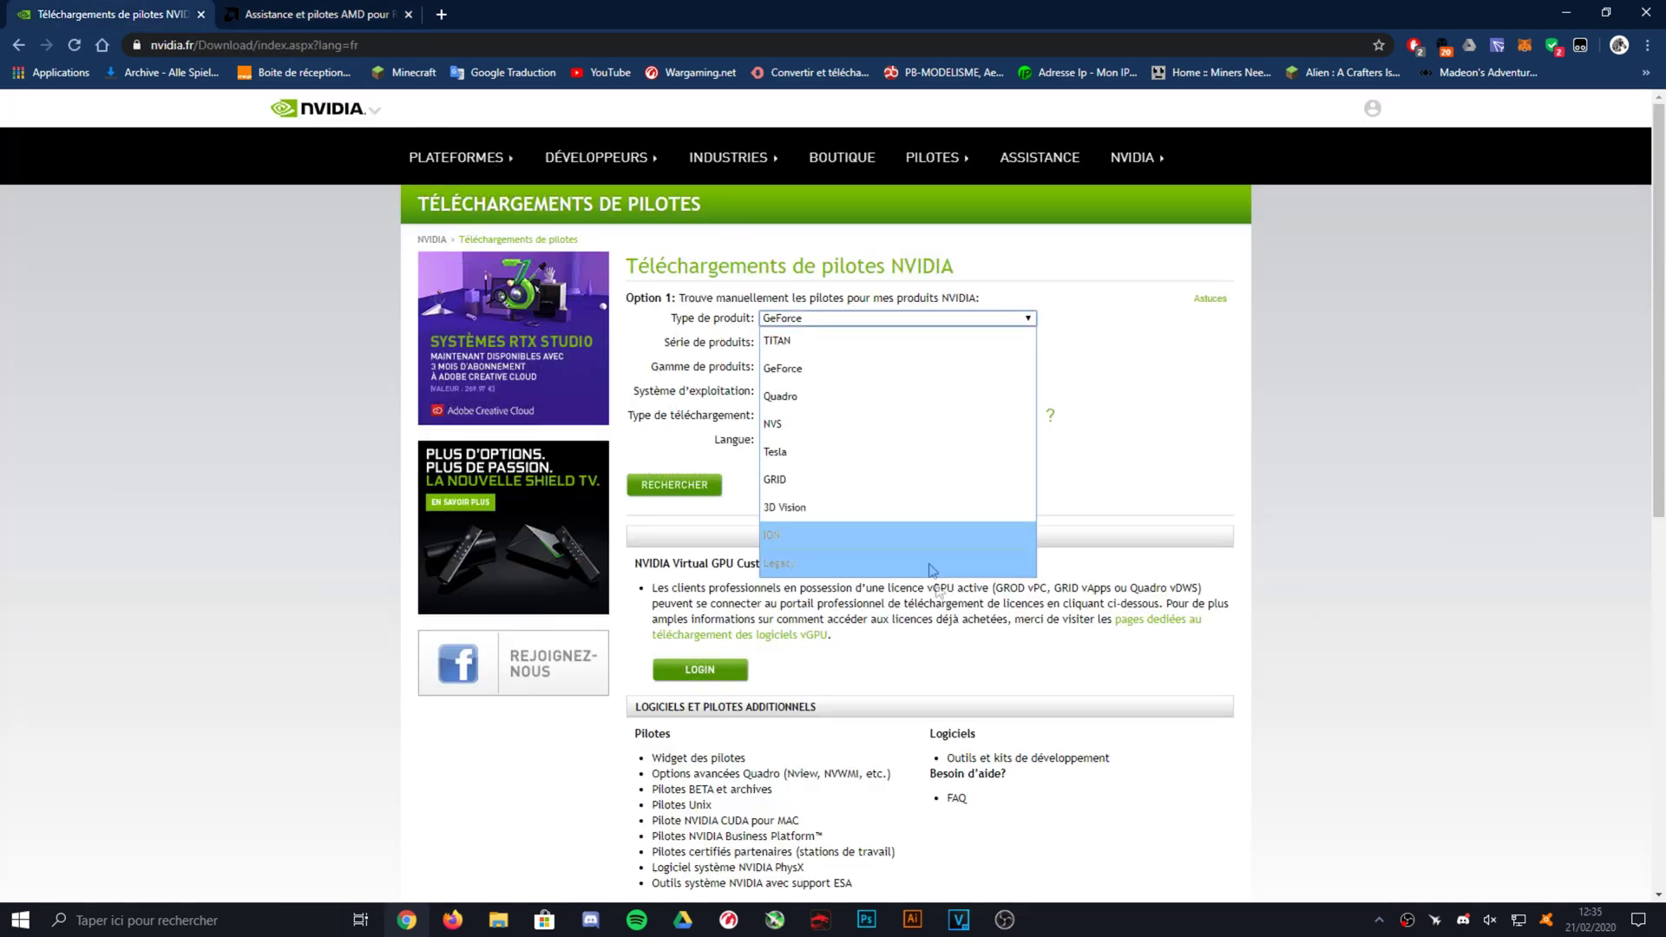
pyautogui.click(811, 366)
pyautogui.click(811, 344)
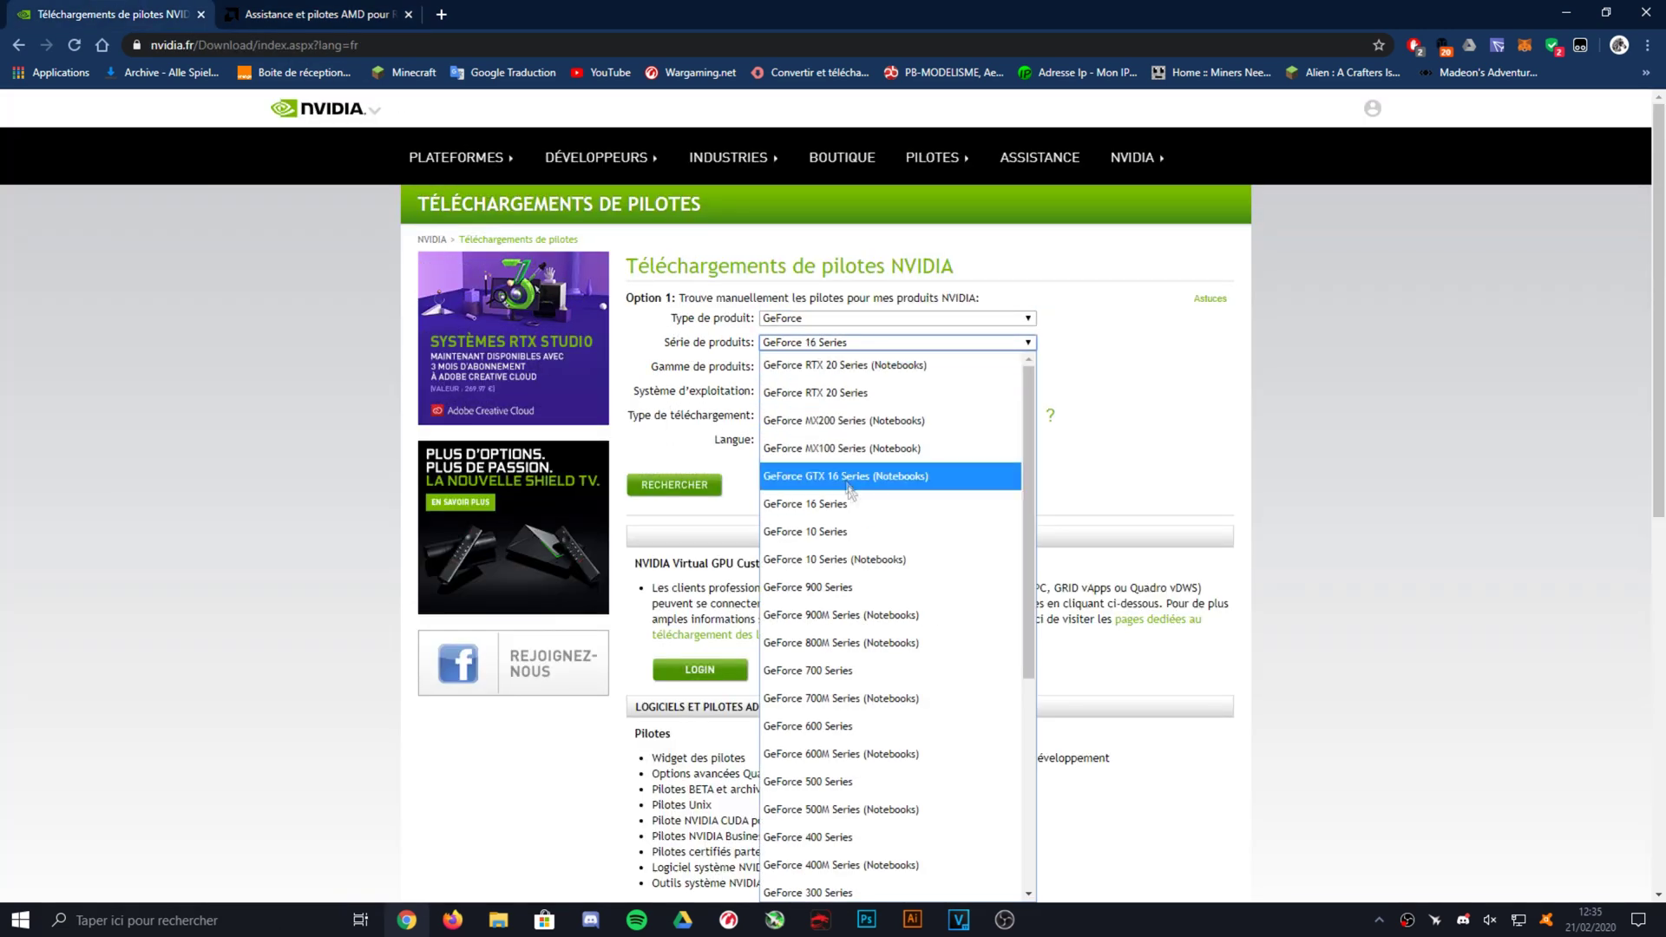
pyautogui.click(810, 367)
pyautogui.click(809, 368)
pyautogui.click(813, 373)
pyautogui.click(816, 395)
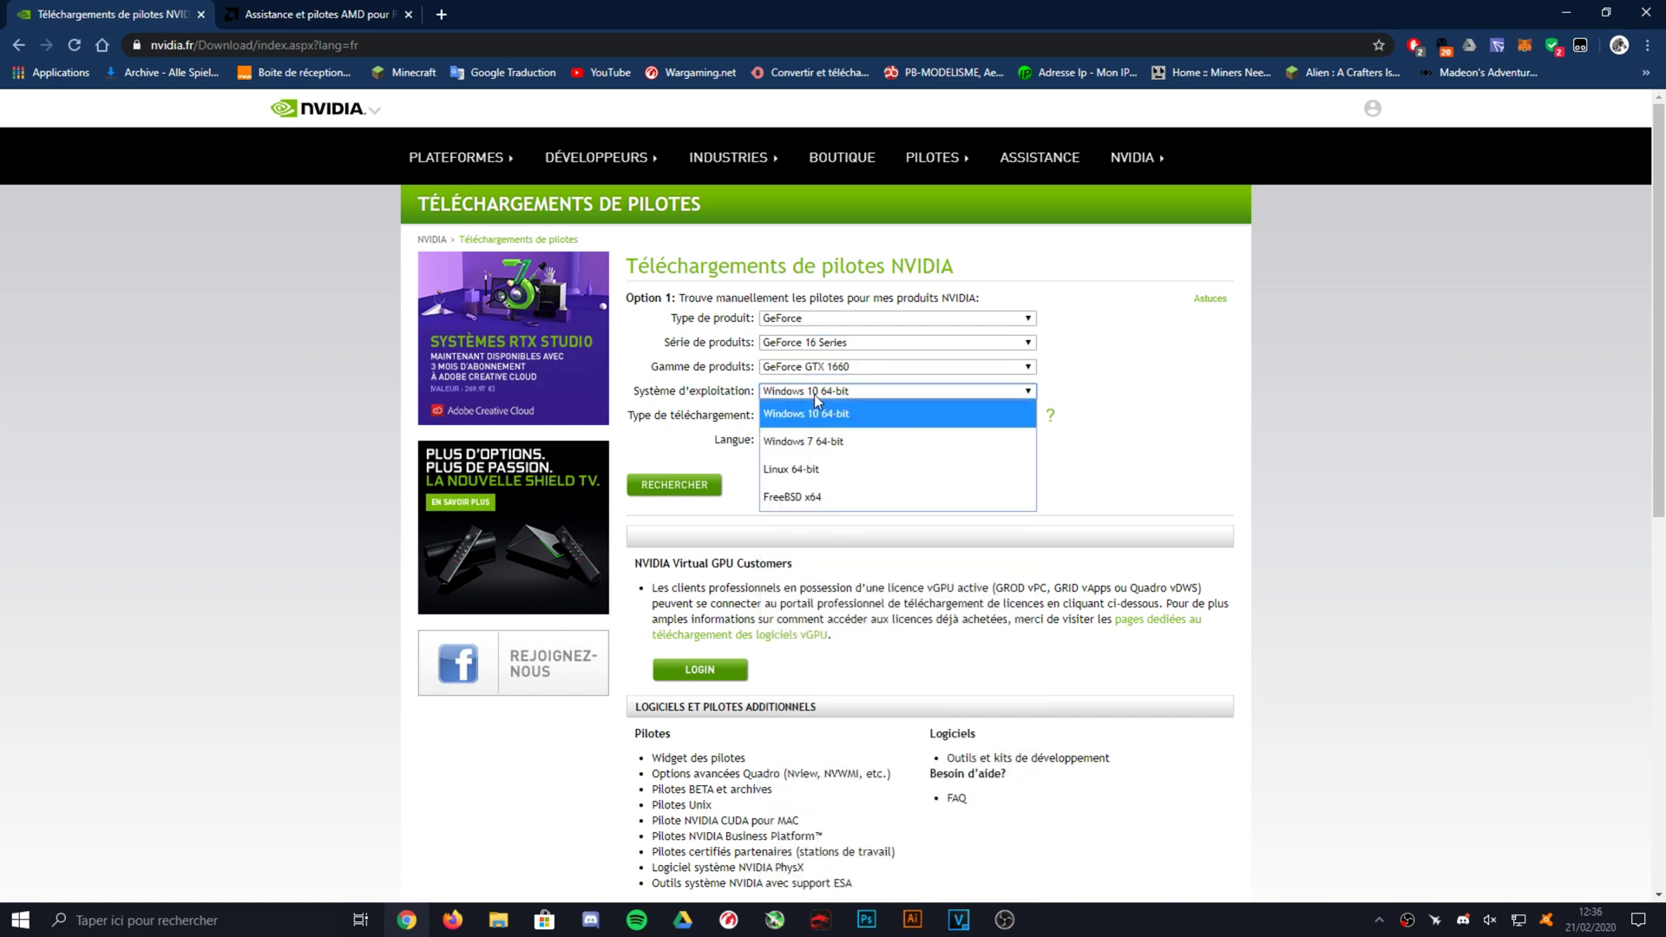
pyautogui.click(815, 397)
pyautogui.click(782, 416)
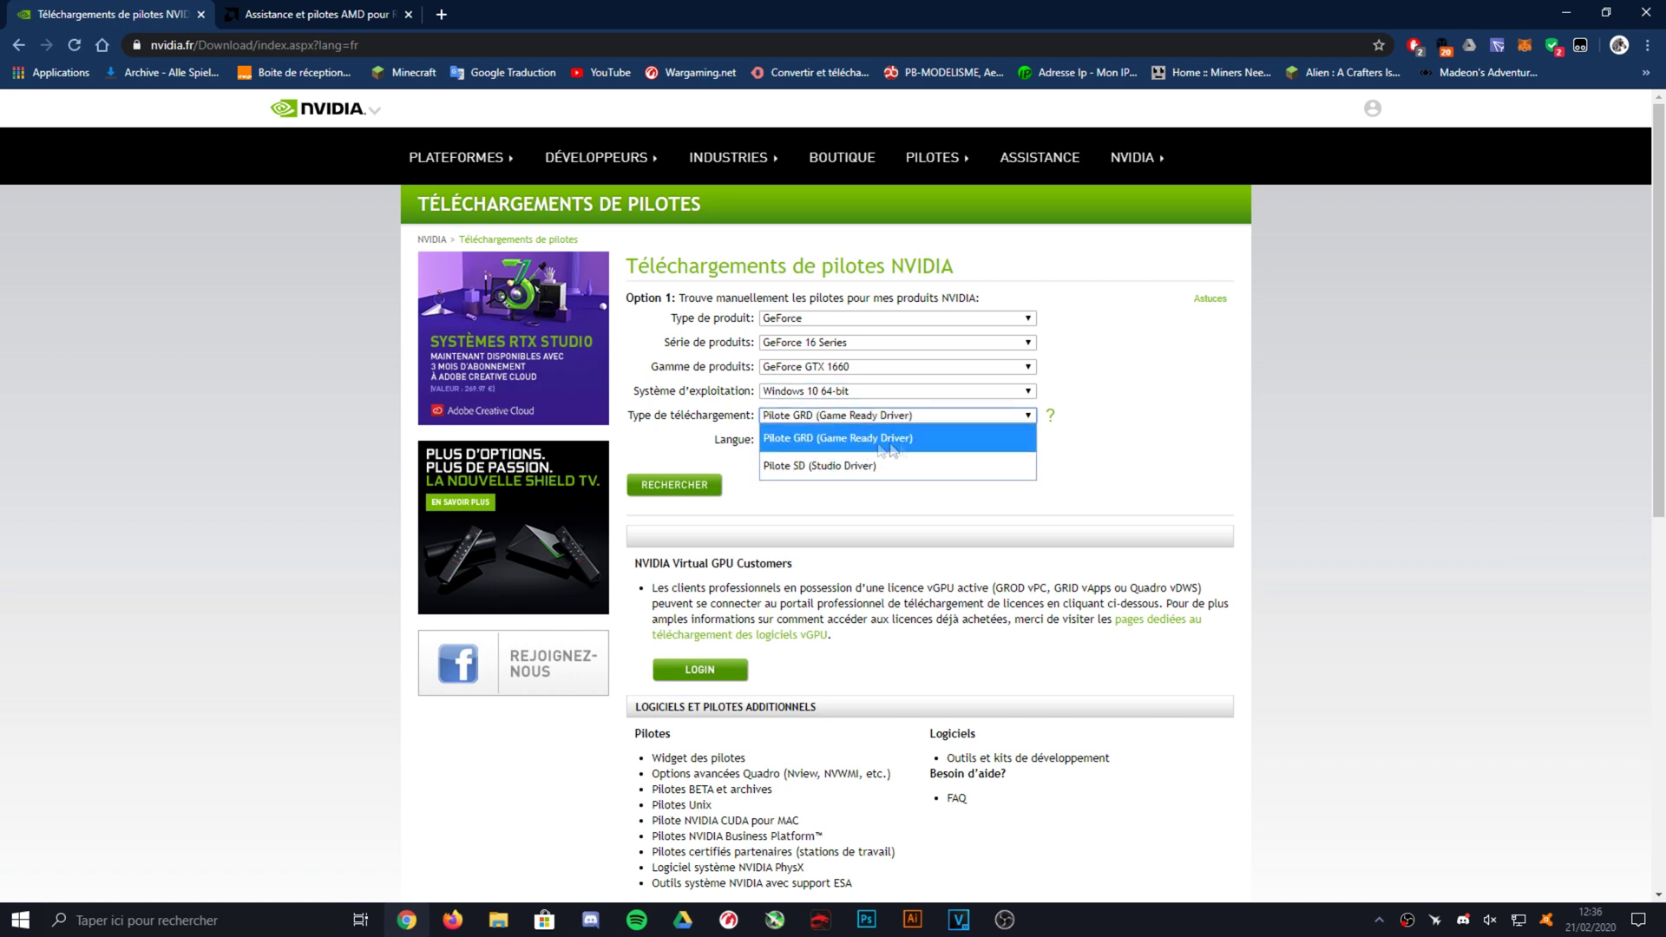
pyautogui.click(846, 439)
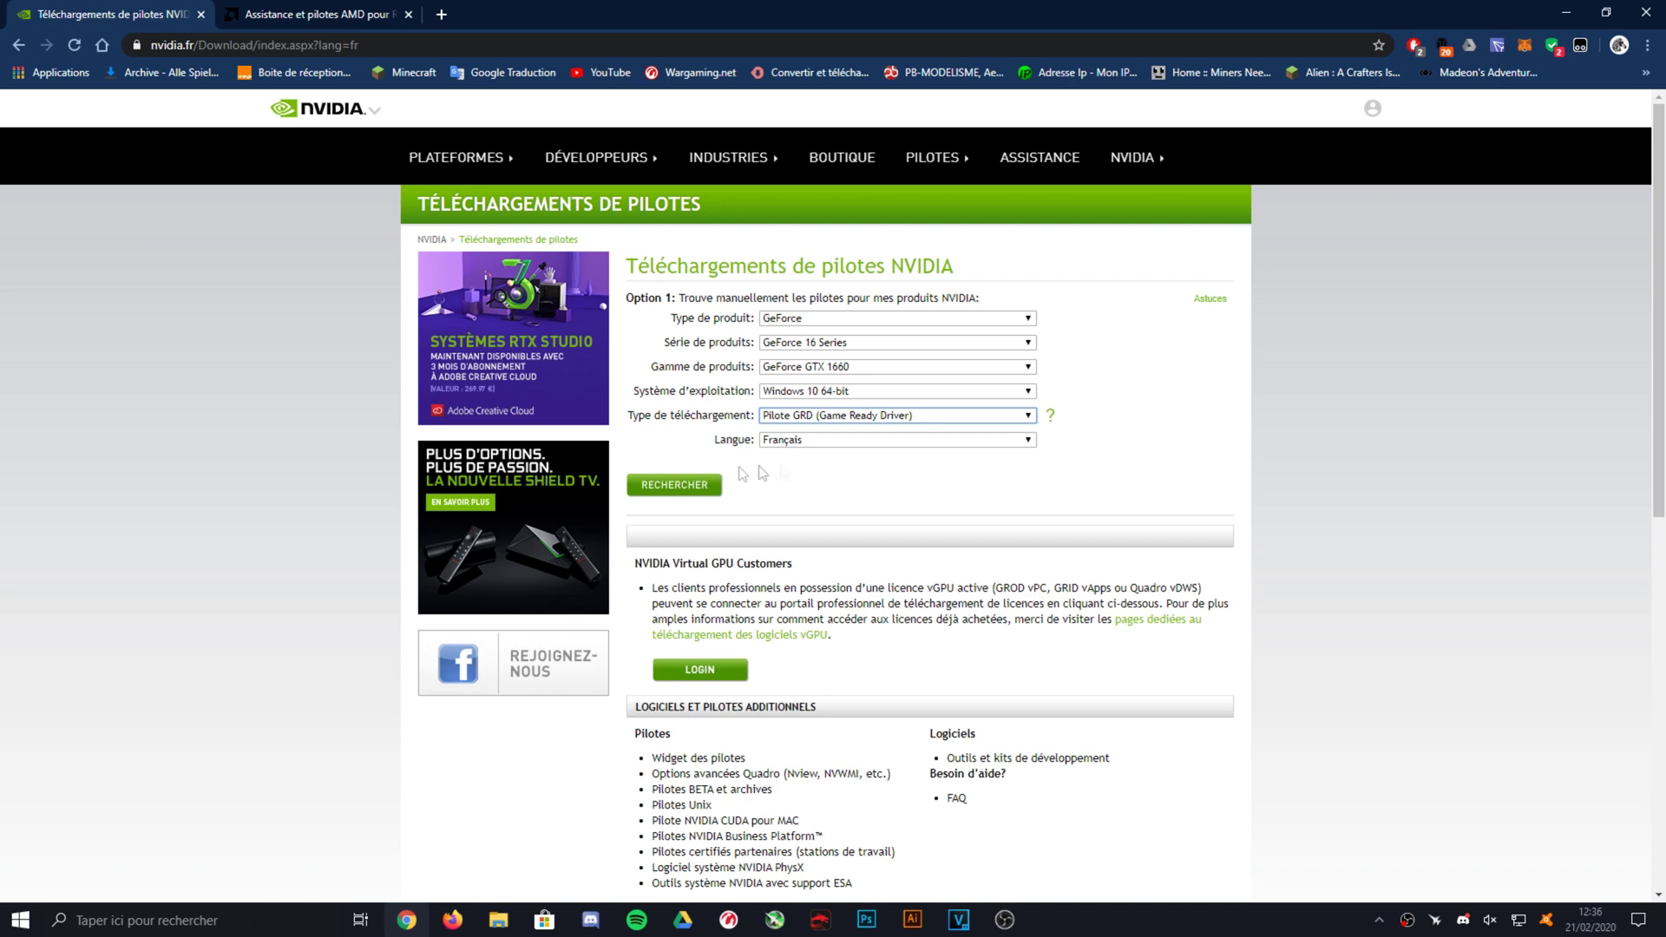
pyautogui.click(651, 493)
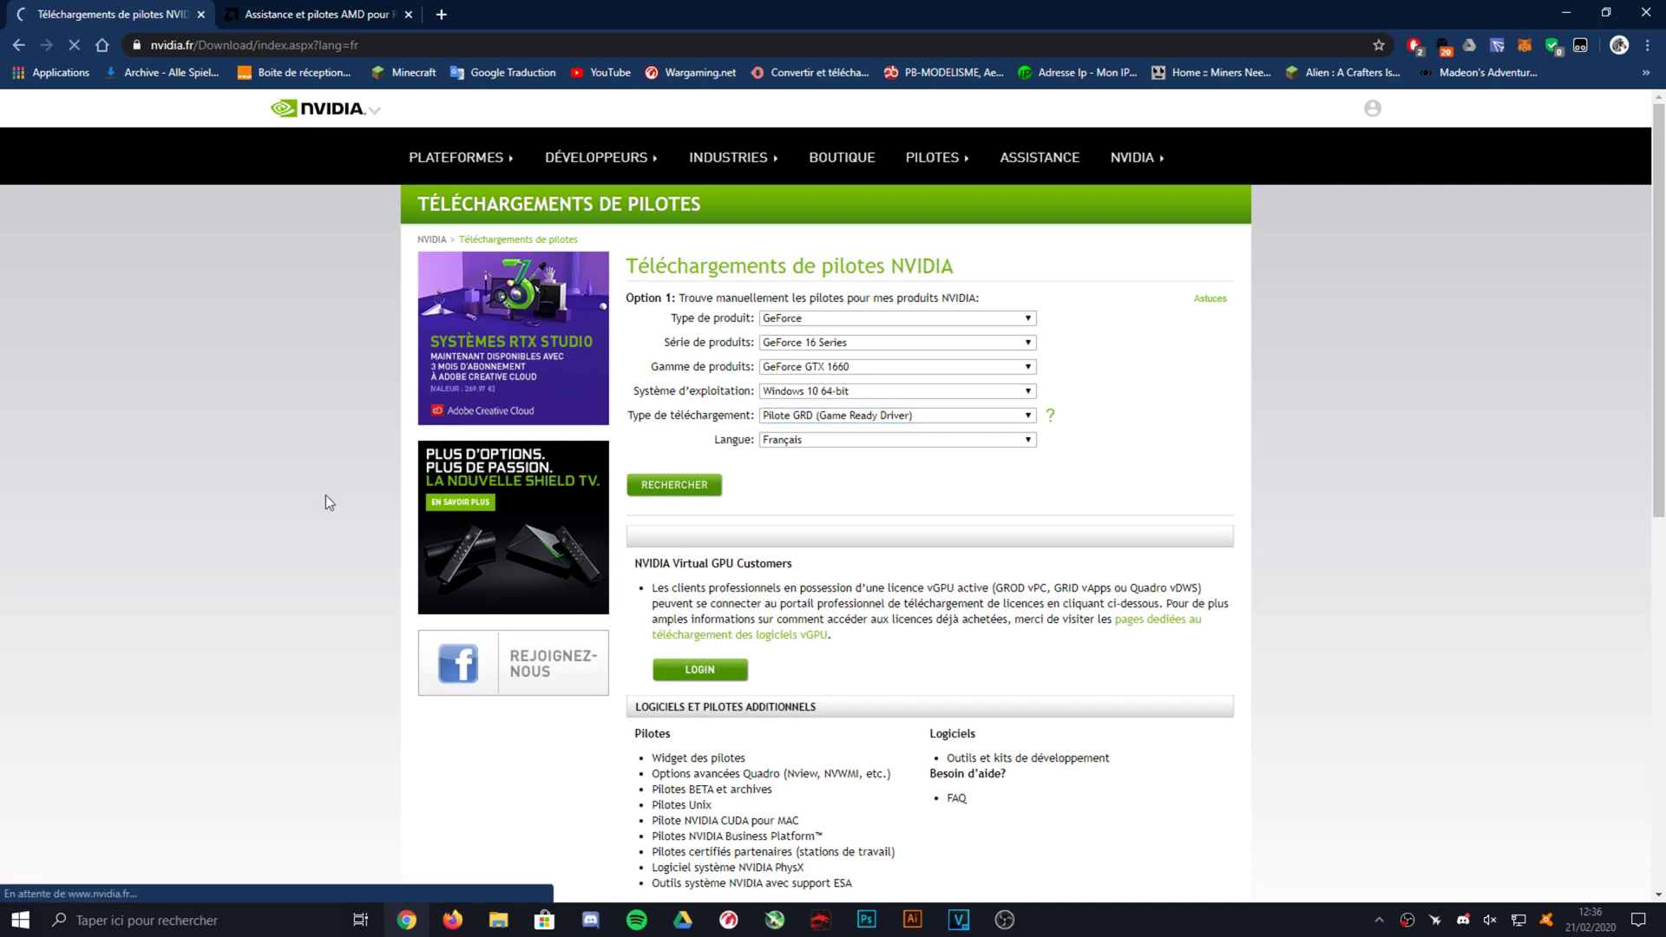
# Examine the version and release details of the GeForce Game Ready driver and close the browser
pyautogui.moveTo(753, 297); pyautogui.dragTo(814, 386)
pyautogui.click(737, 310)
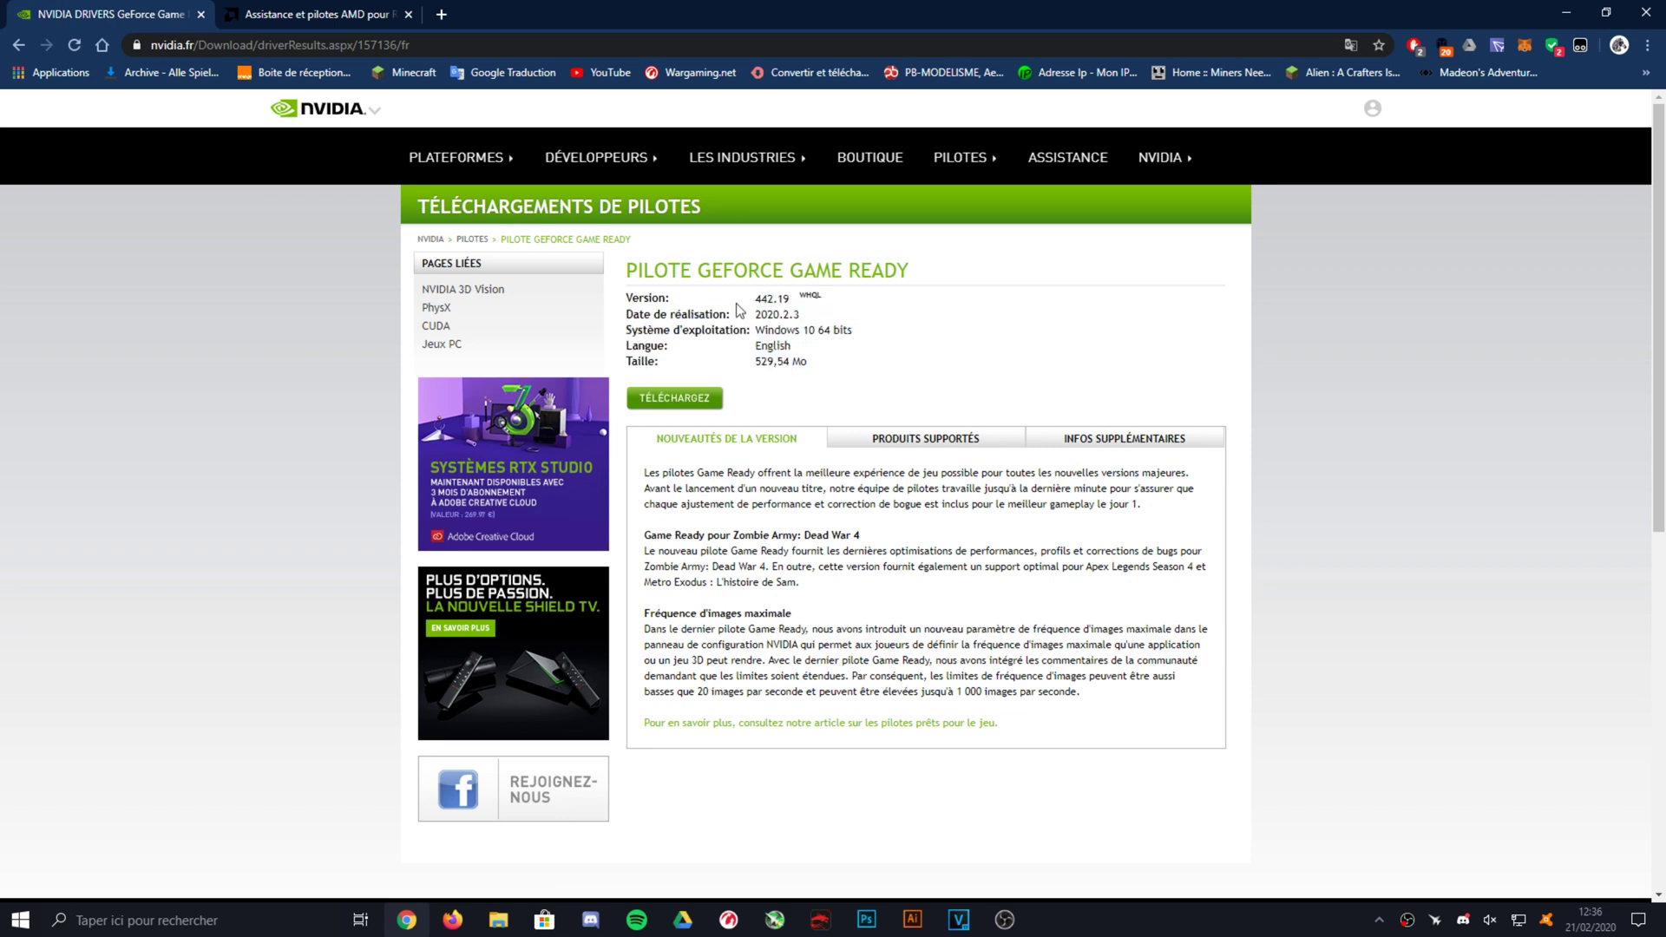
pyautogui.click(1653, 10)
# Look through the files in the DDU v18.0.2.2 folder and close it
pyautogui.doubleClick(717, 424)
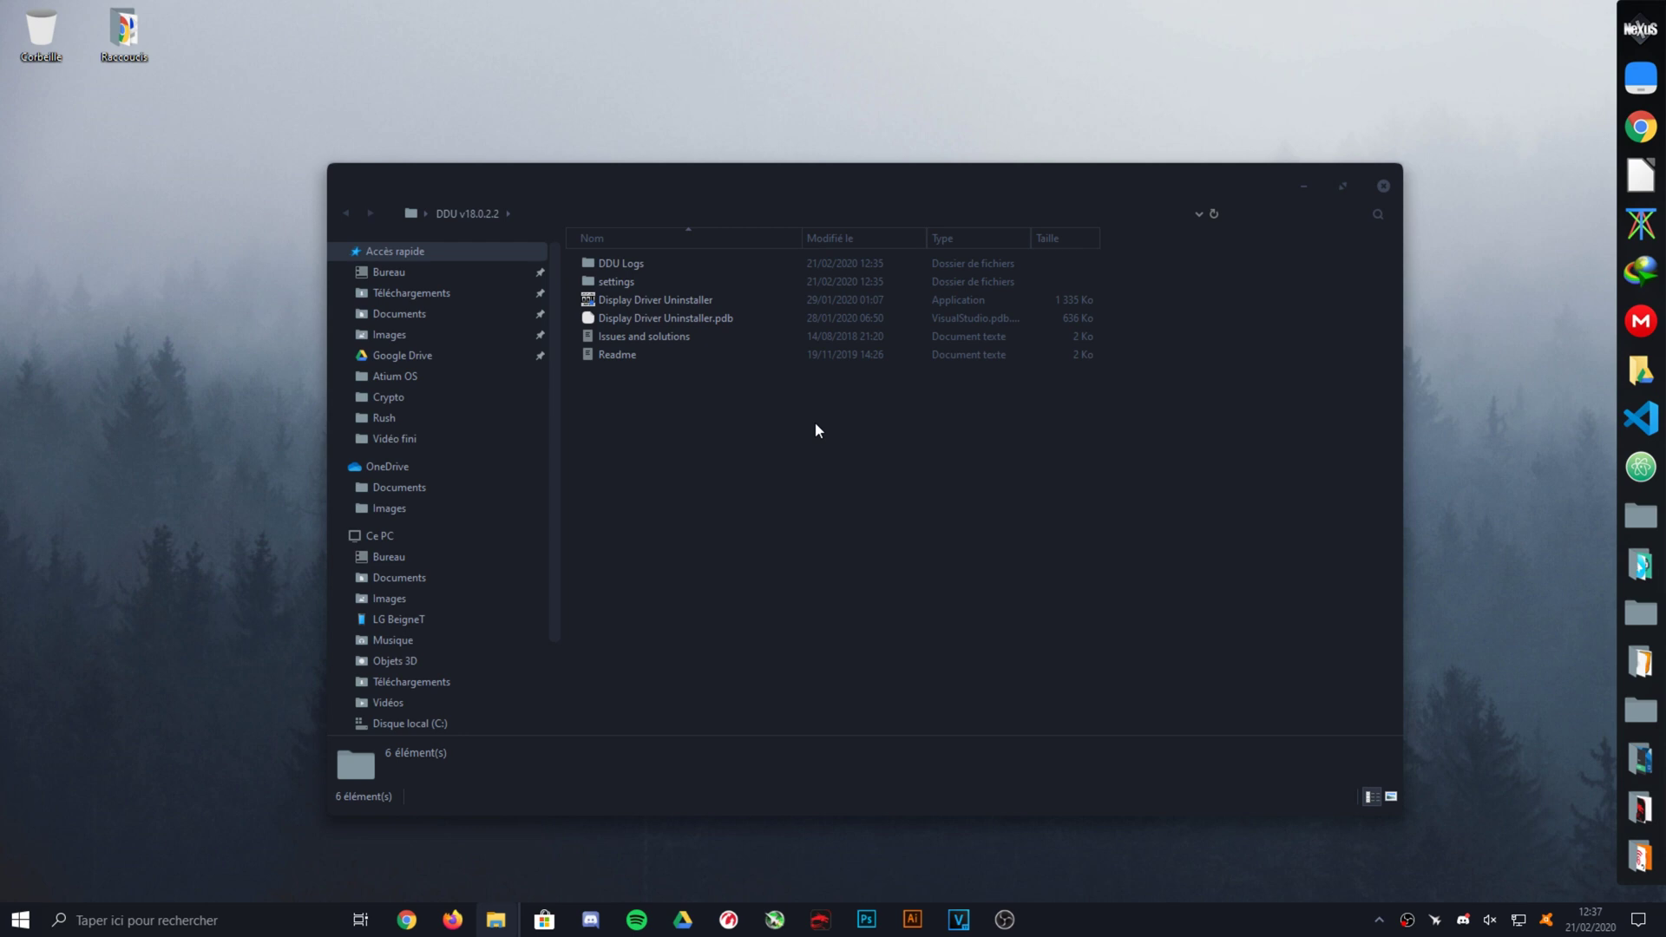
pyautogui.click(1383, 187)
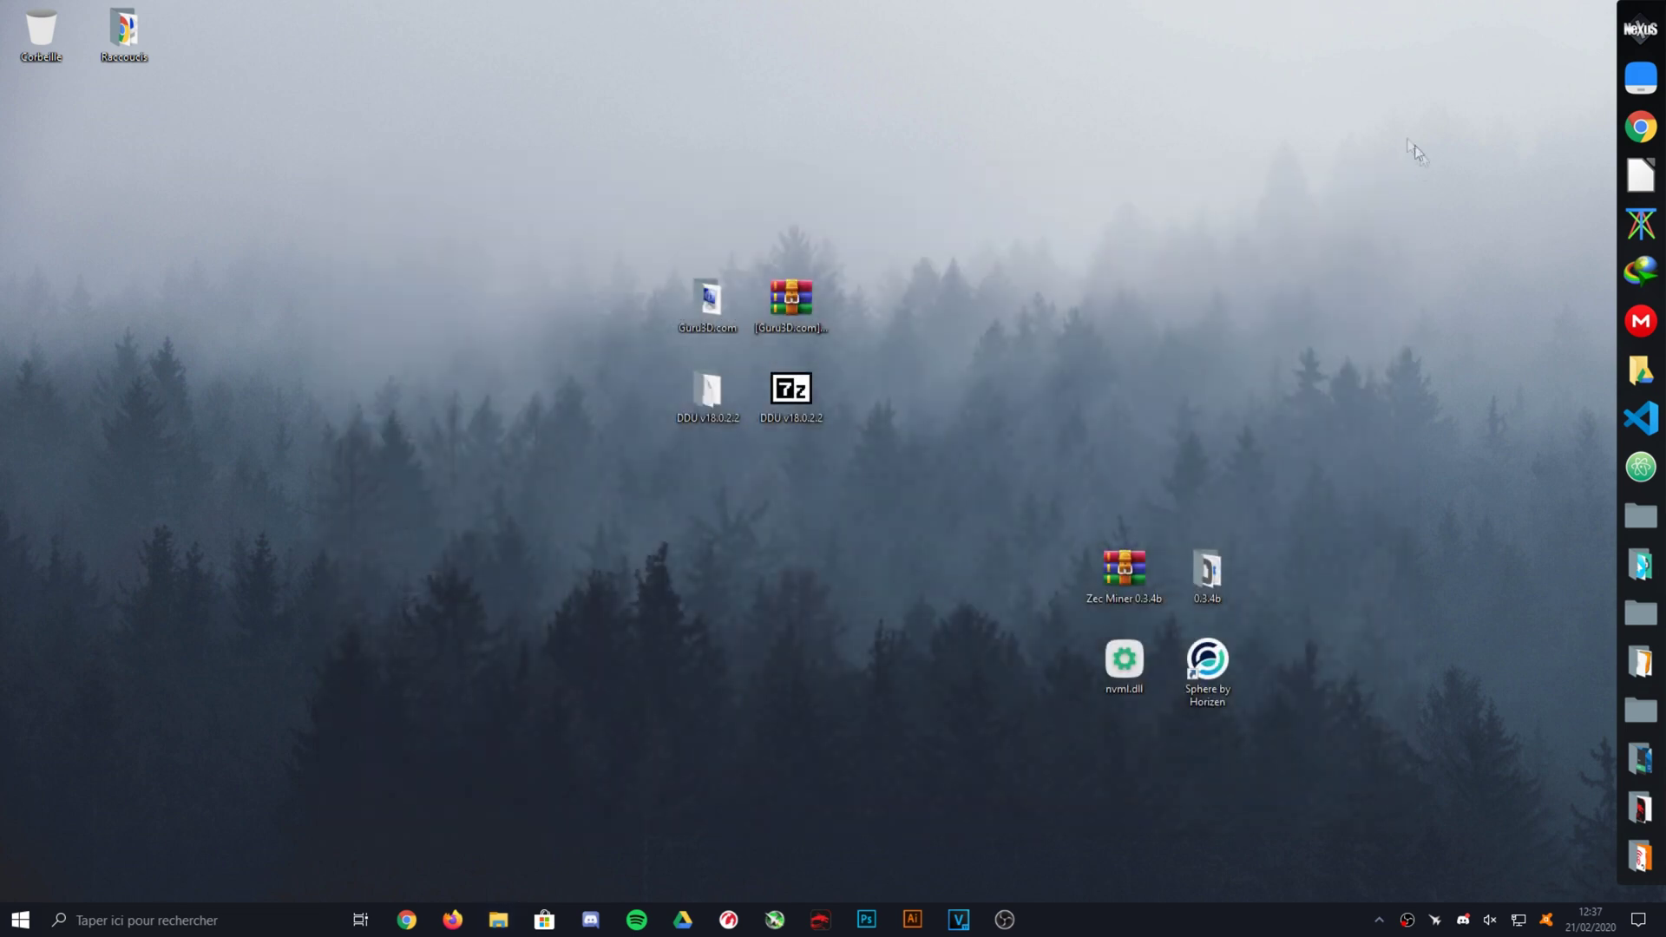
# Run the start file from the 0.3.4b miner folder to check its output, and close the console and the folder
pyautogui.doubleClick(1207, 580)
pyautogui.doubleClick(555, 420)
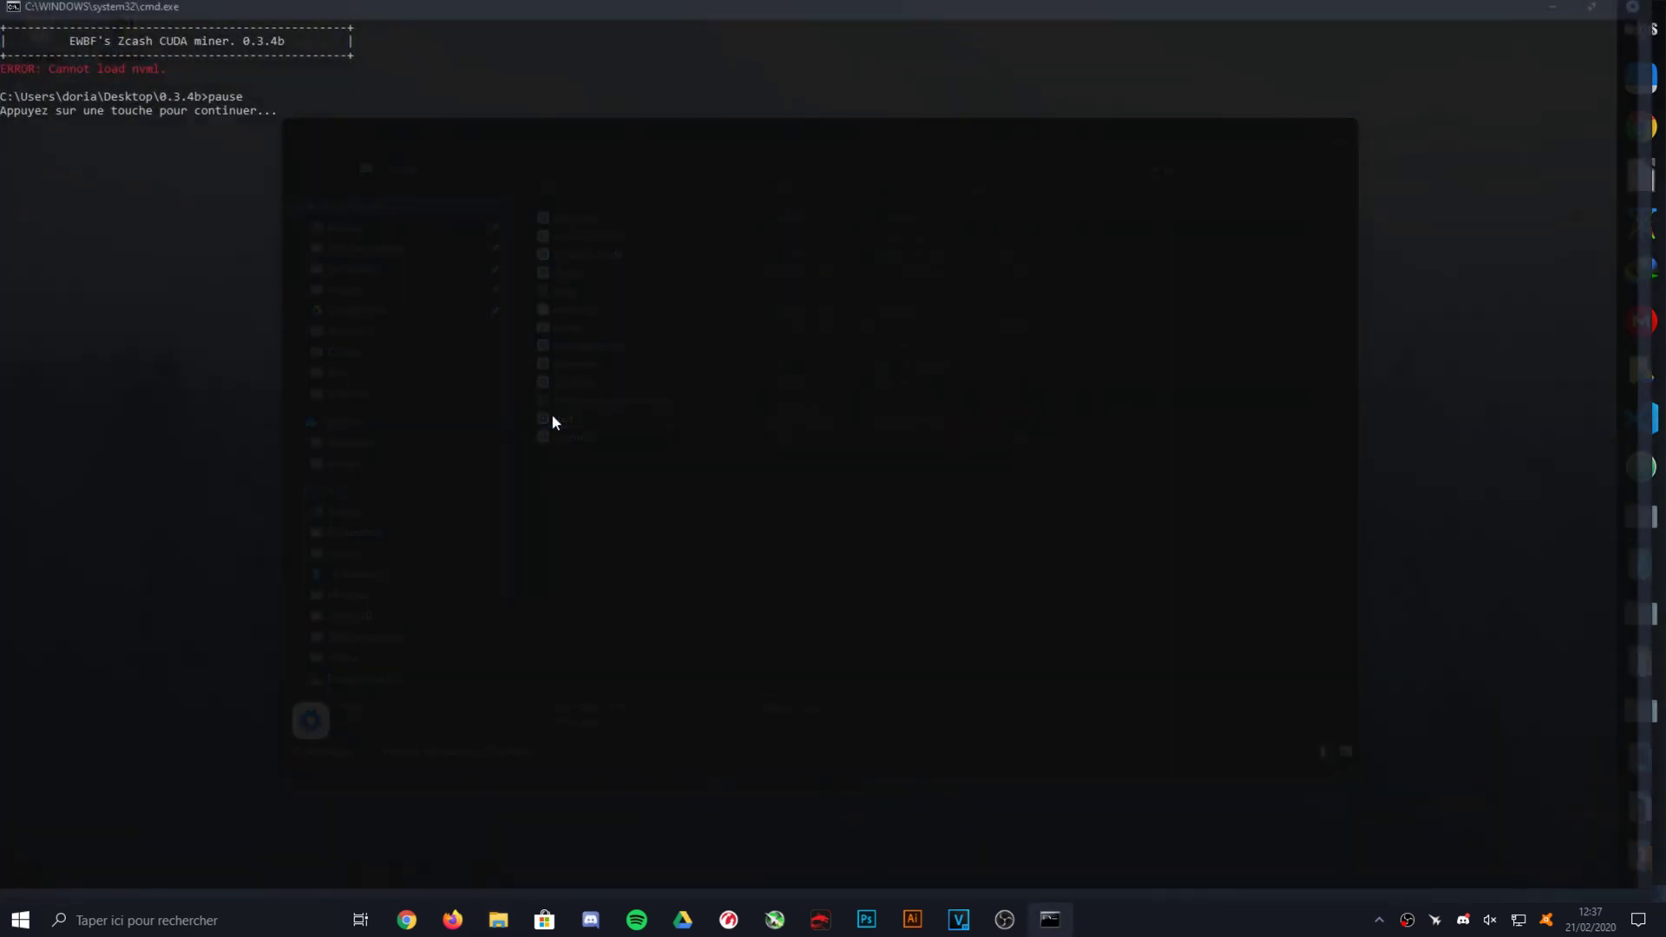
pyautogui.doubleClick(447, 8)
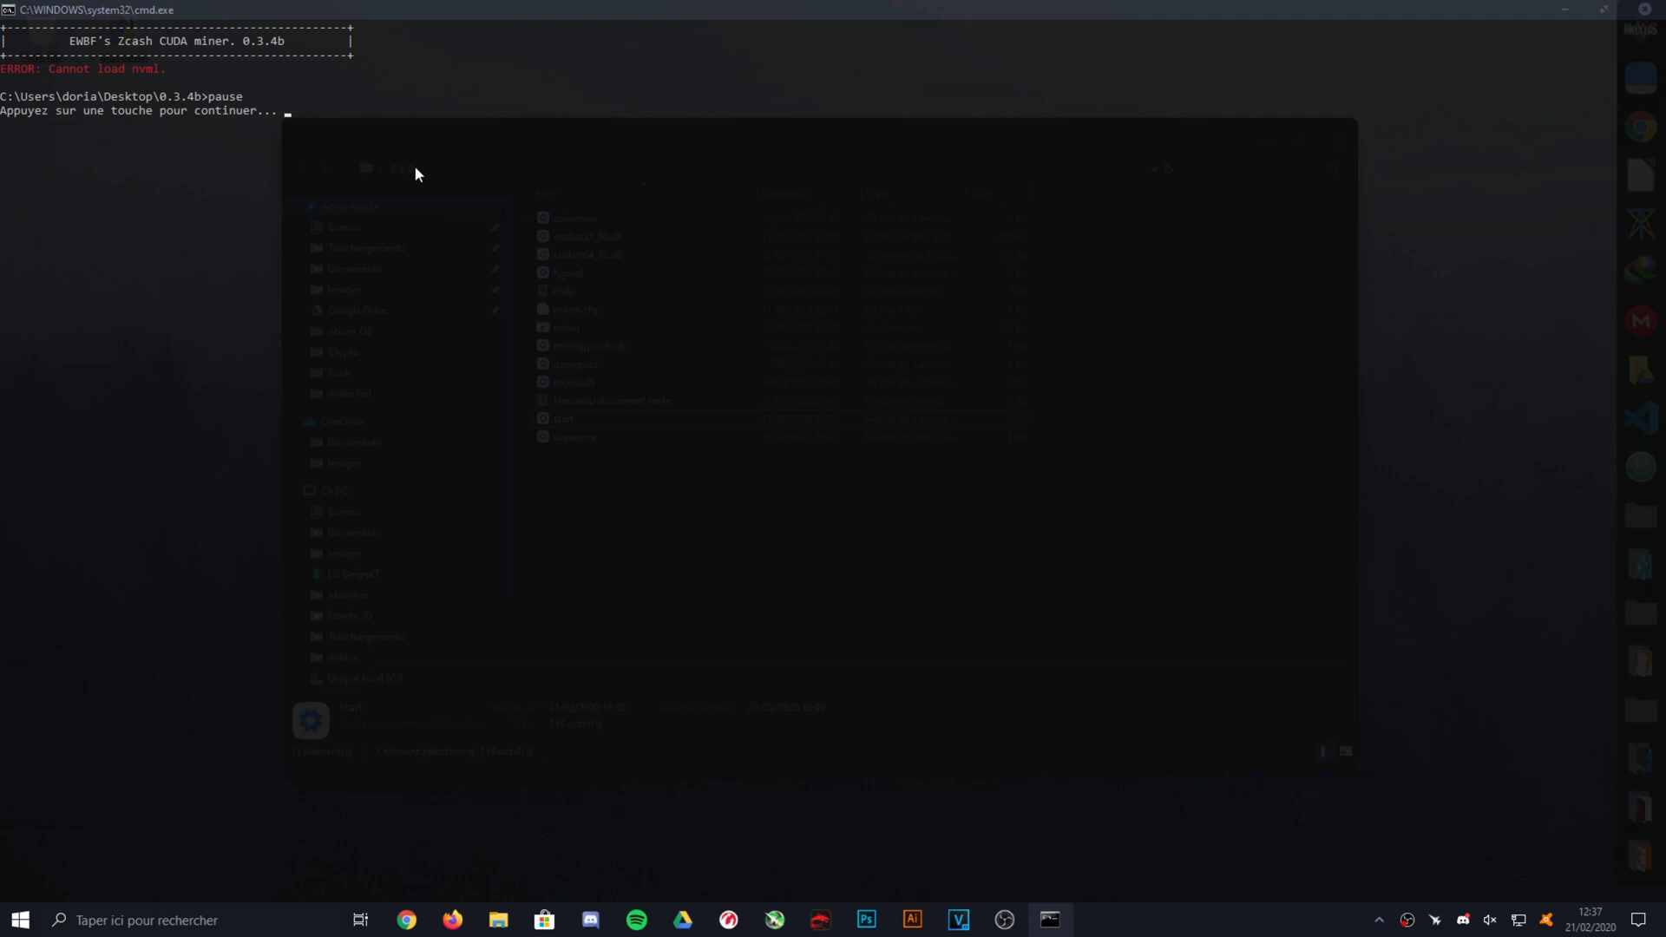
pyautogui.press('Return')
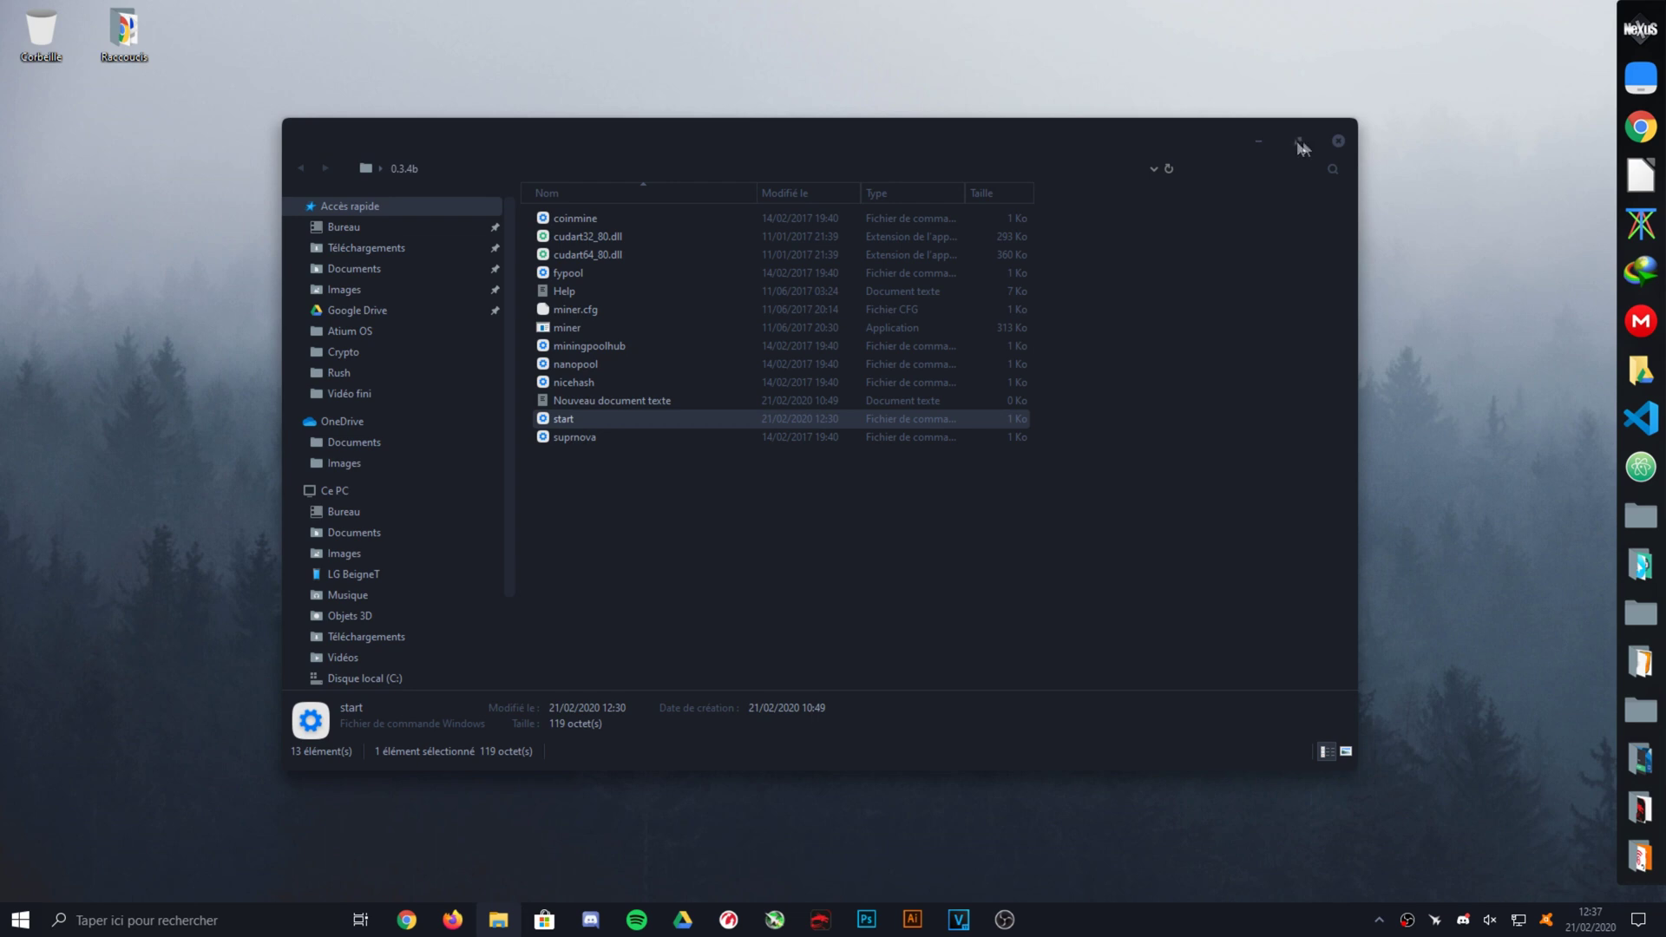
pyautogui.click(1339, 141)
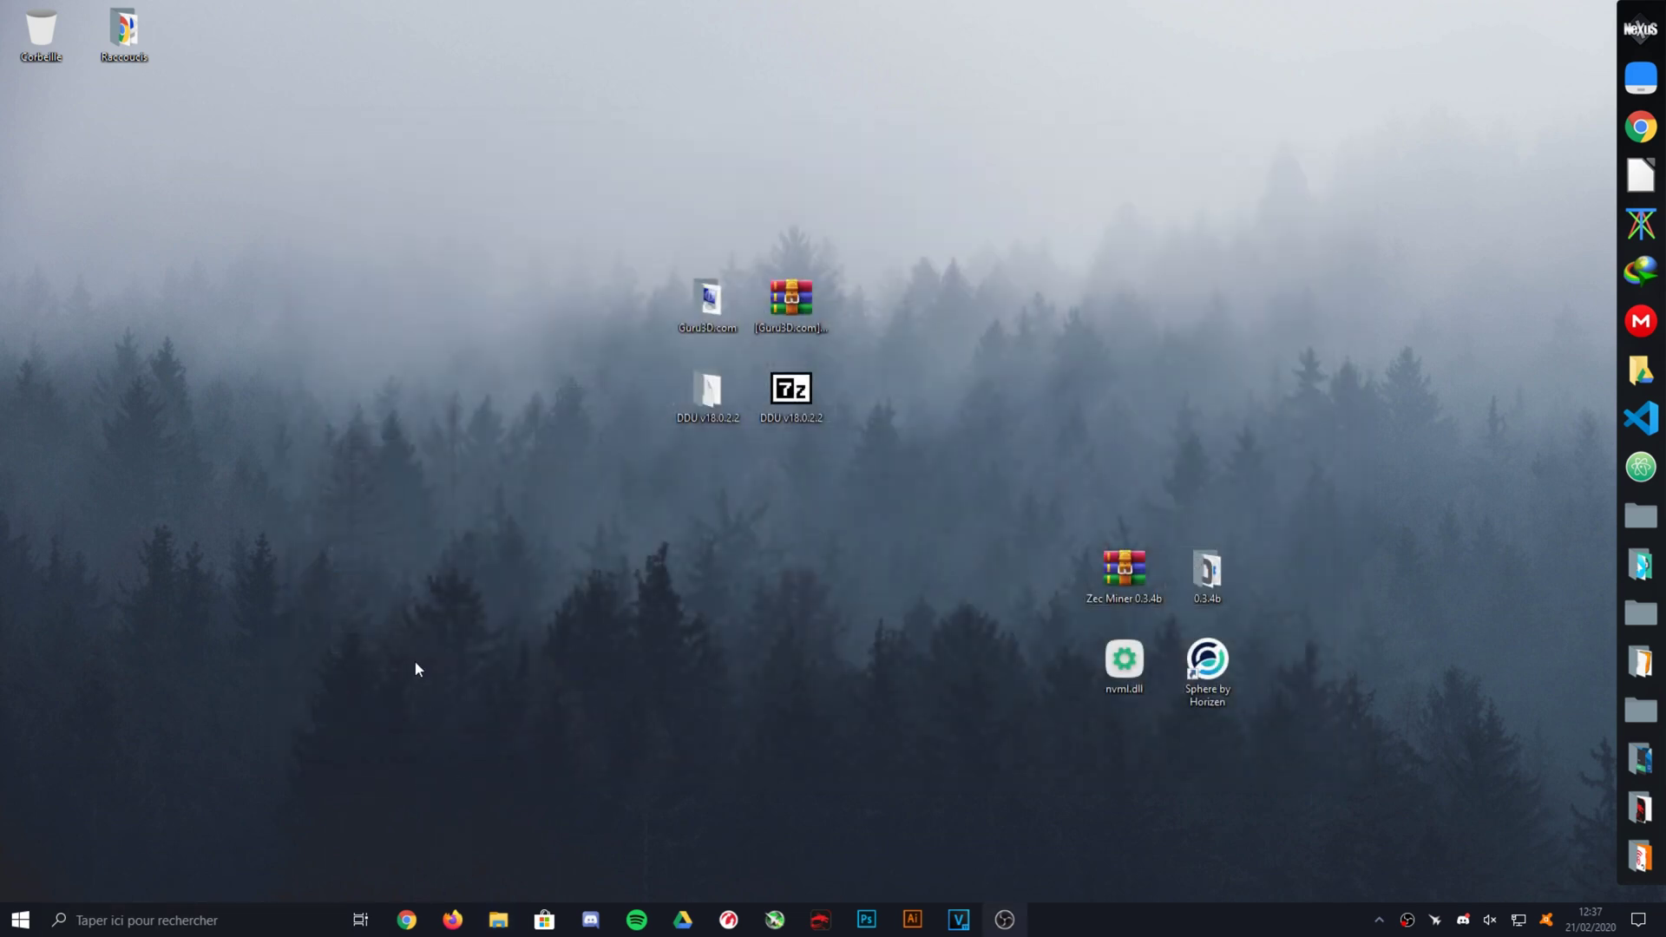
# Open the NVIDIA Corporation folder inside Programmes on Disque local (C:)
pyautogui.click(1128, 688)
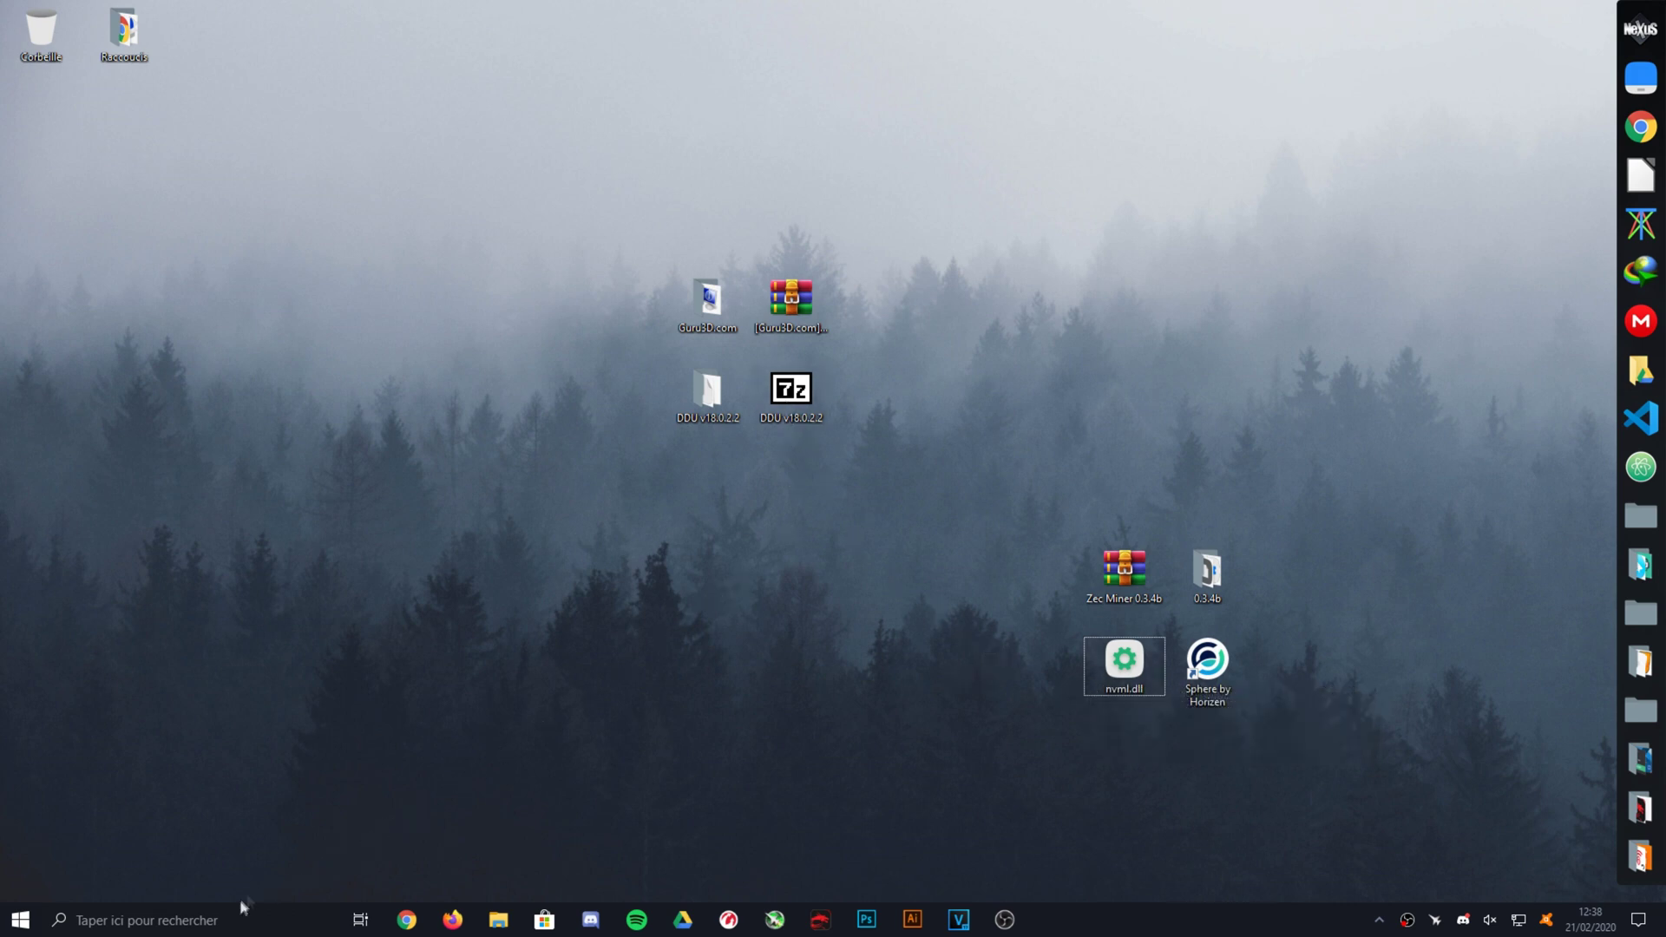
pyautogui.click(20, 919)
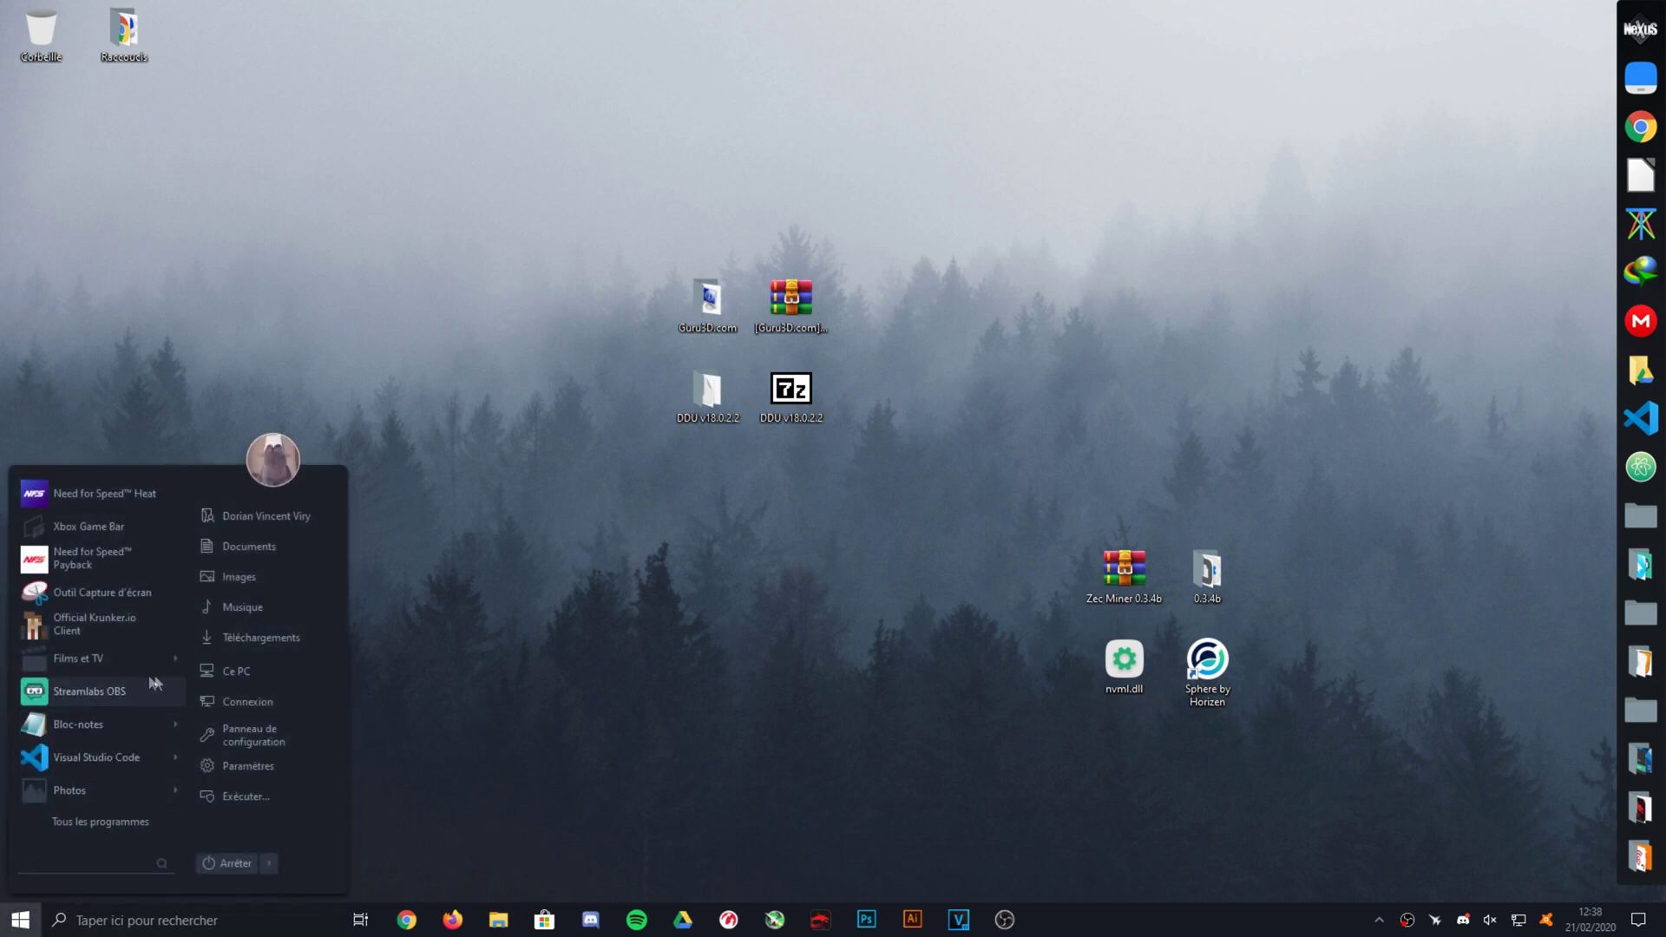
pyautogui.click(233, 677)
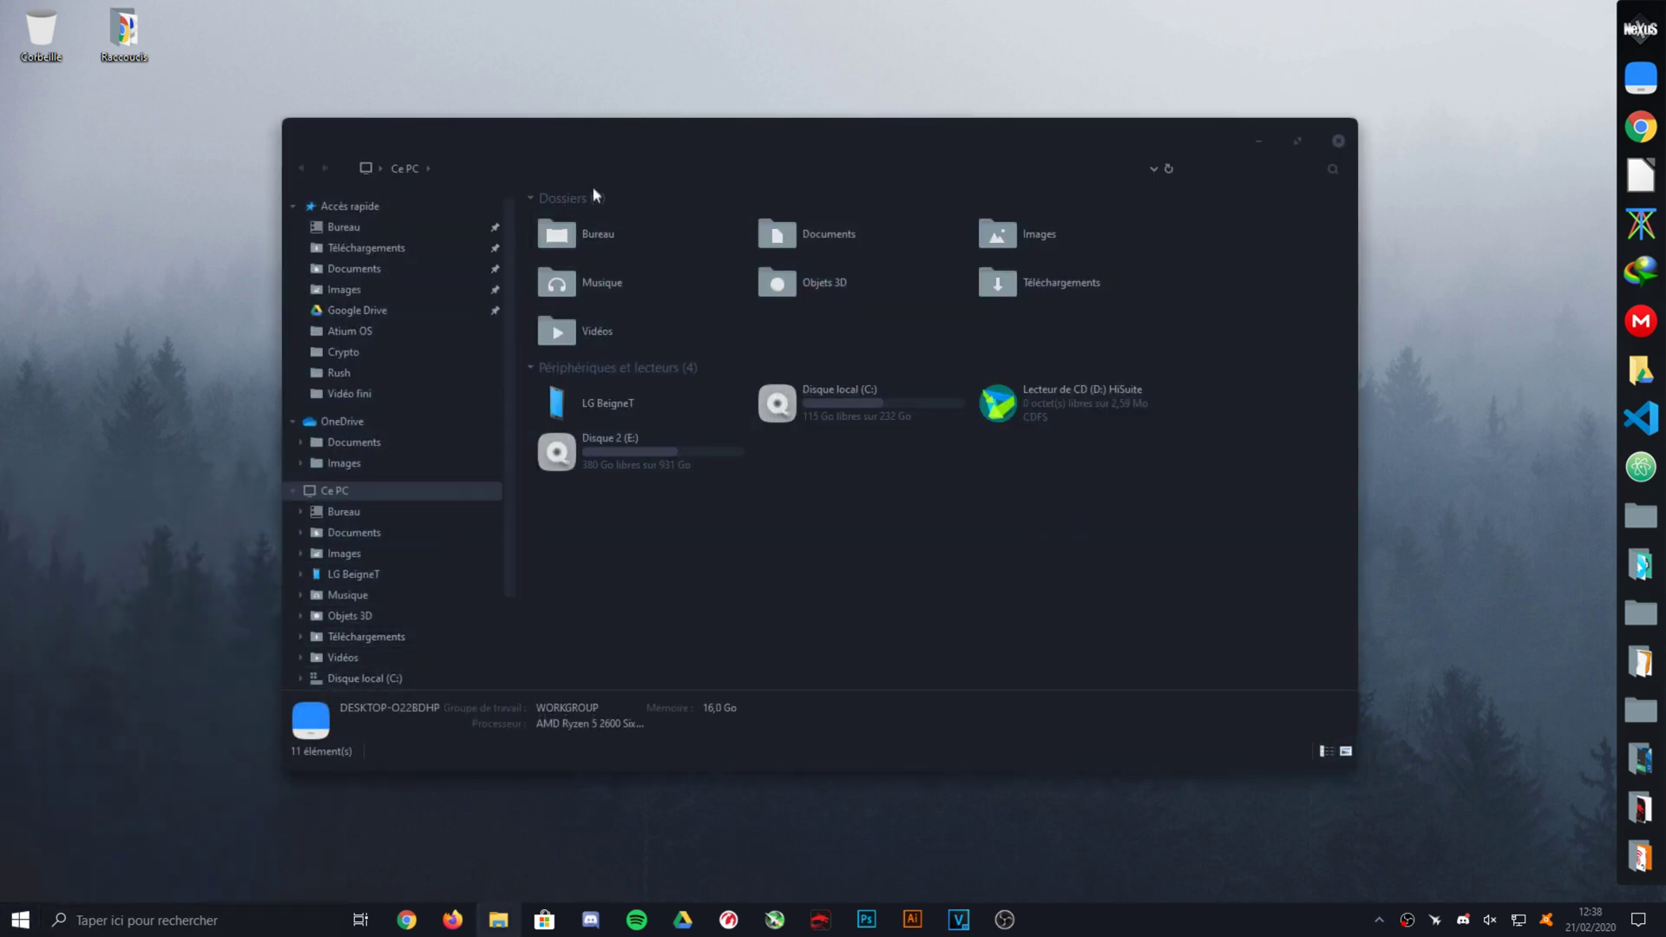
pyautogui.moveTo(637, 155); pyautogui.dragTo(632, 4)
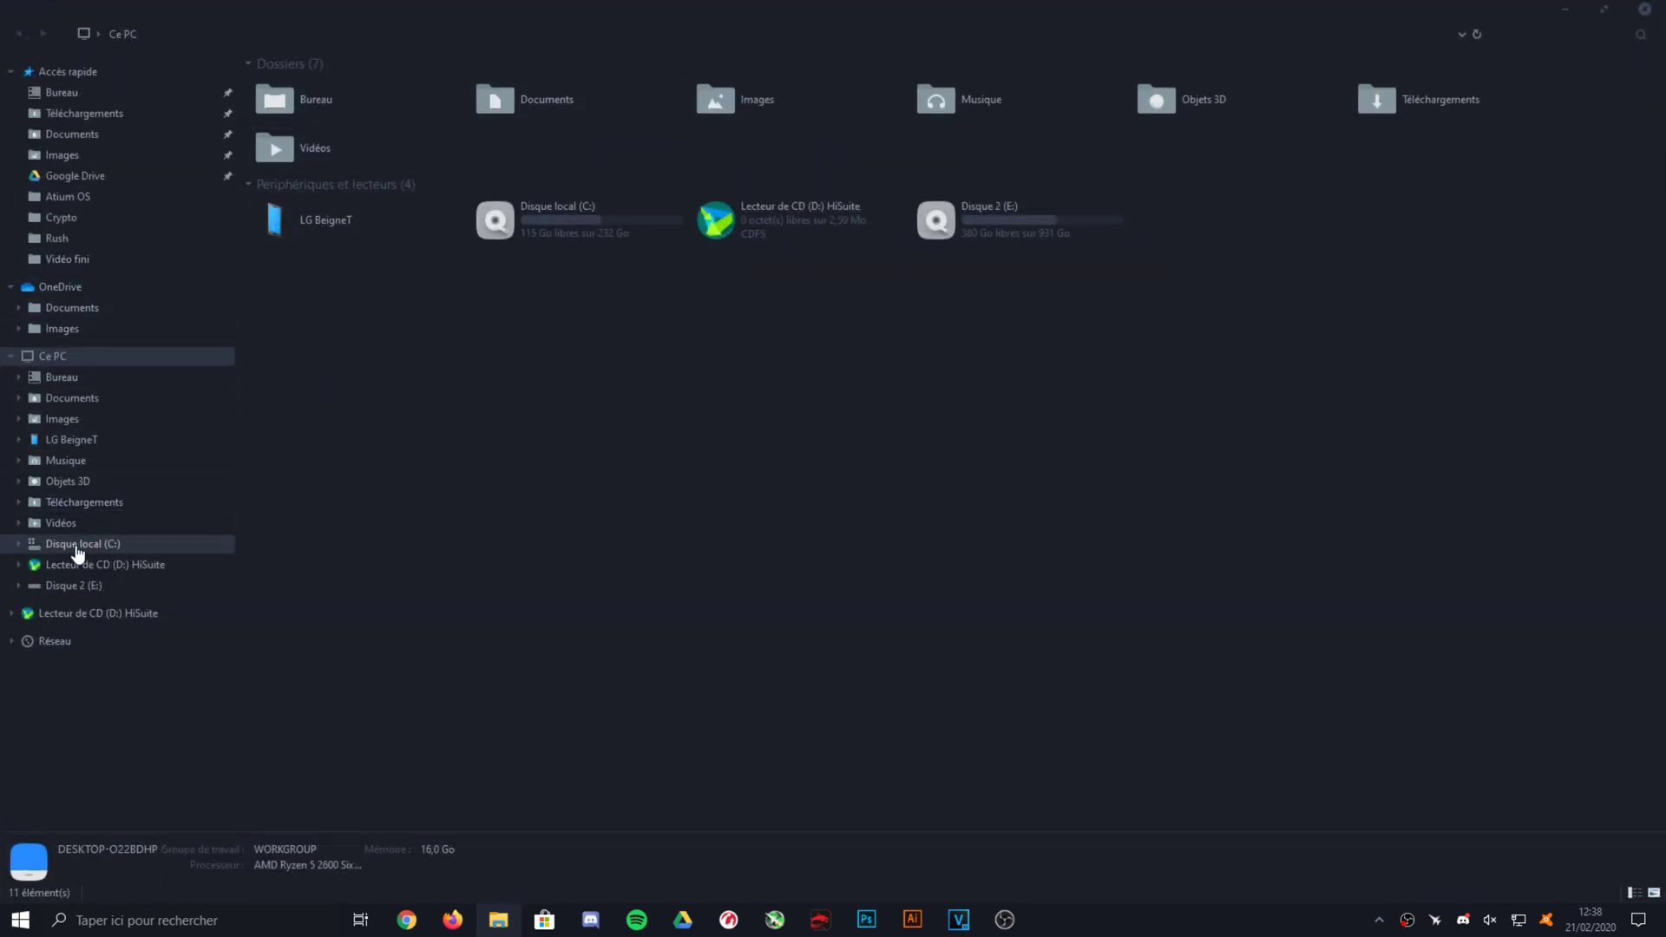
pyautogui.click(76, 547)
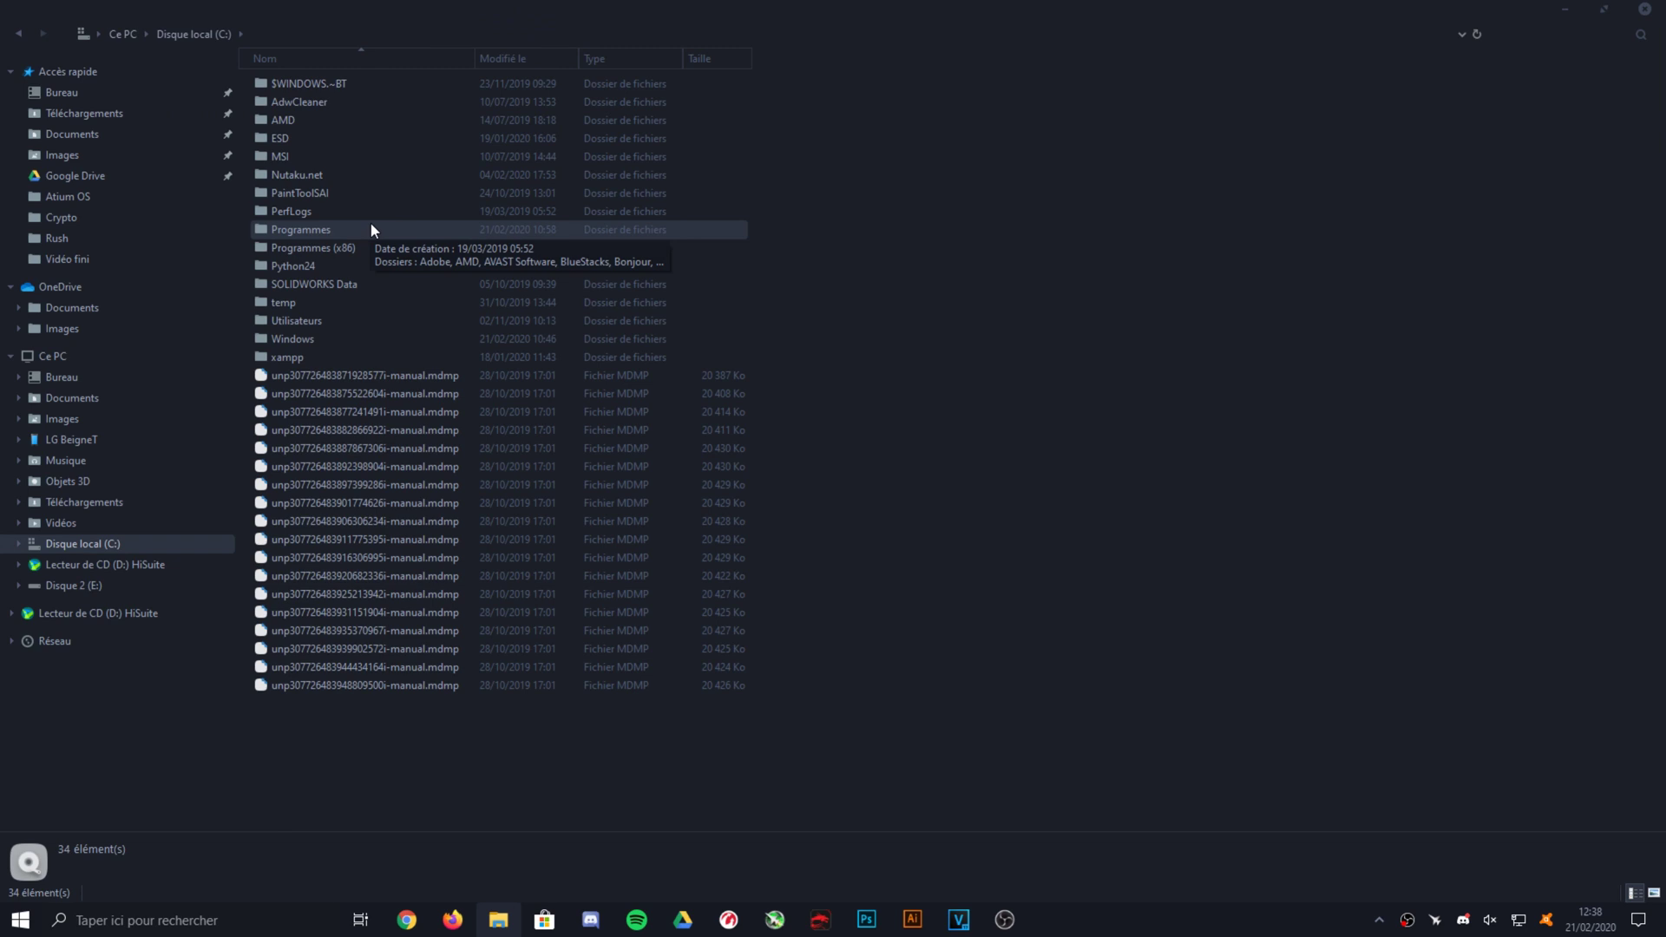
pyautogui.doubleClick(372, 227)
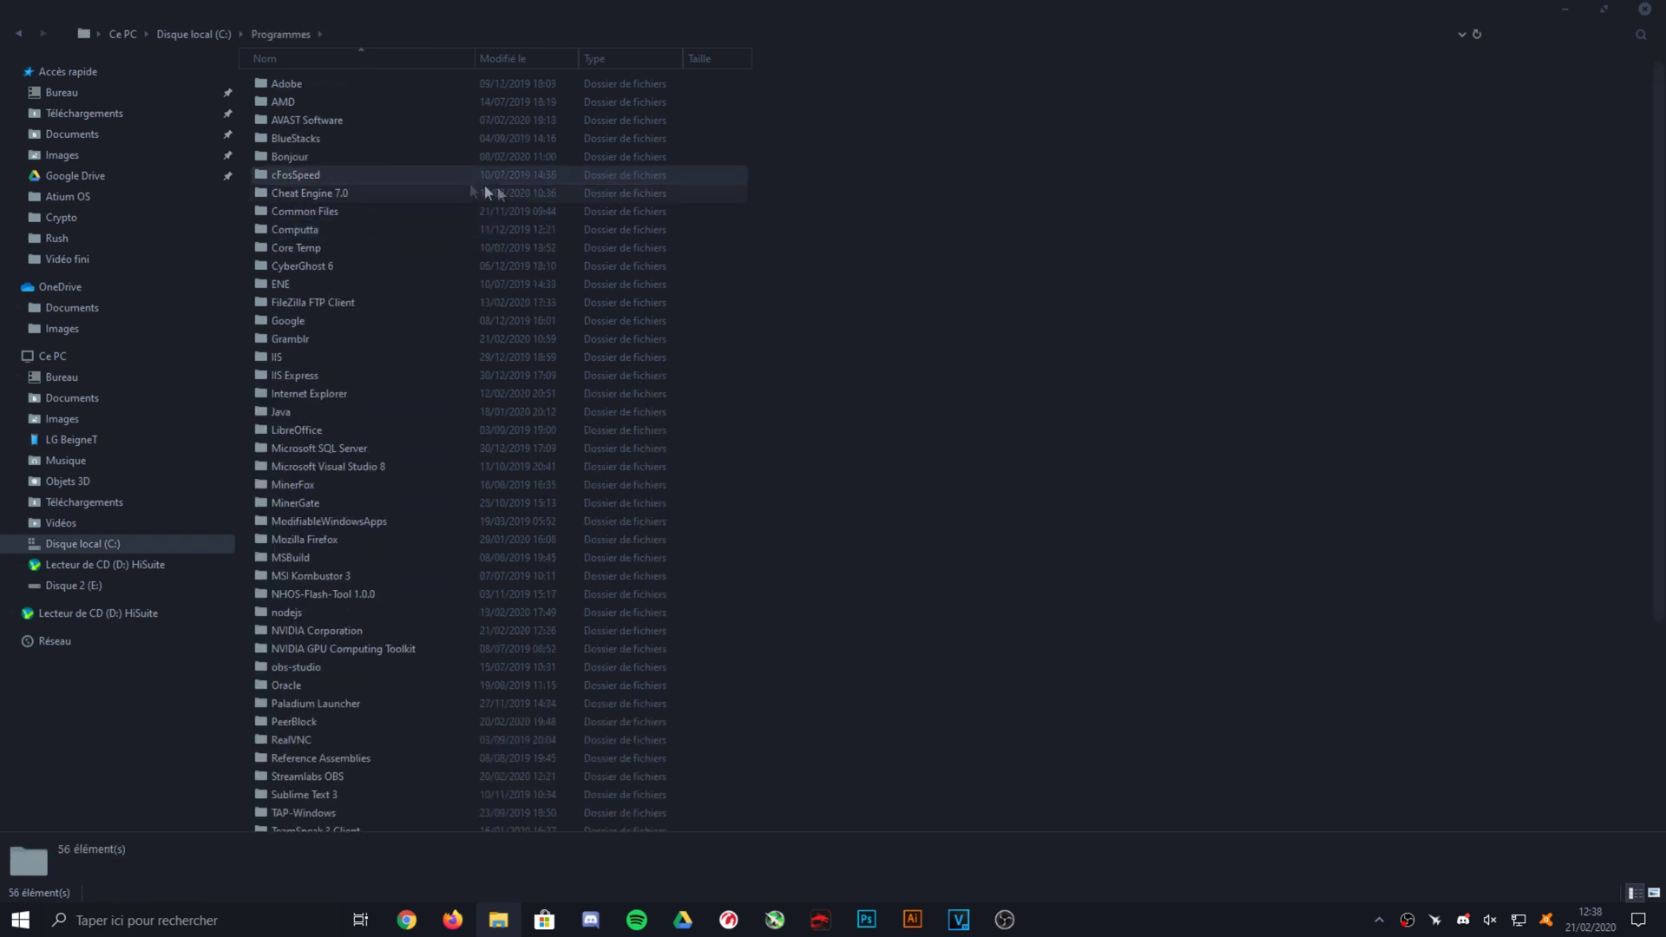
pyautogui.scroll(-5, 595, 532)
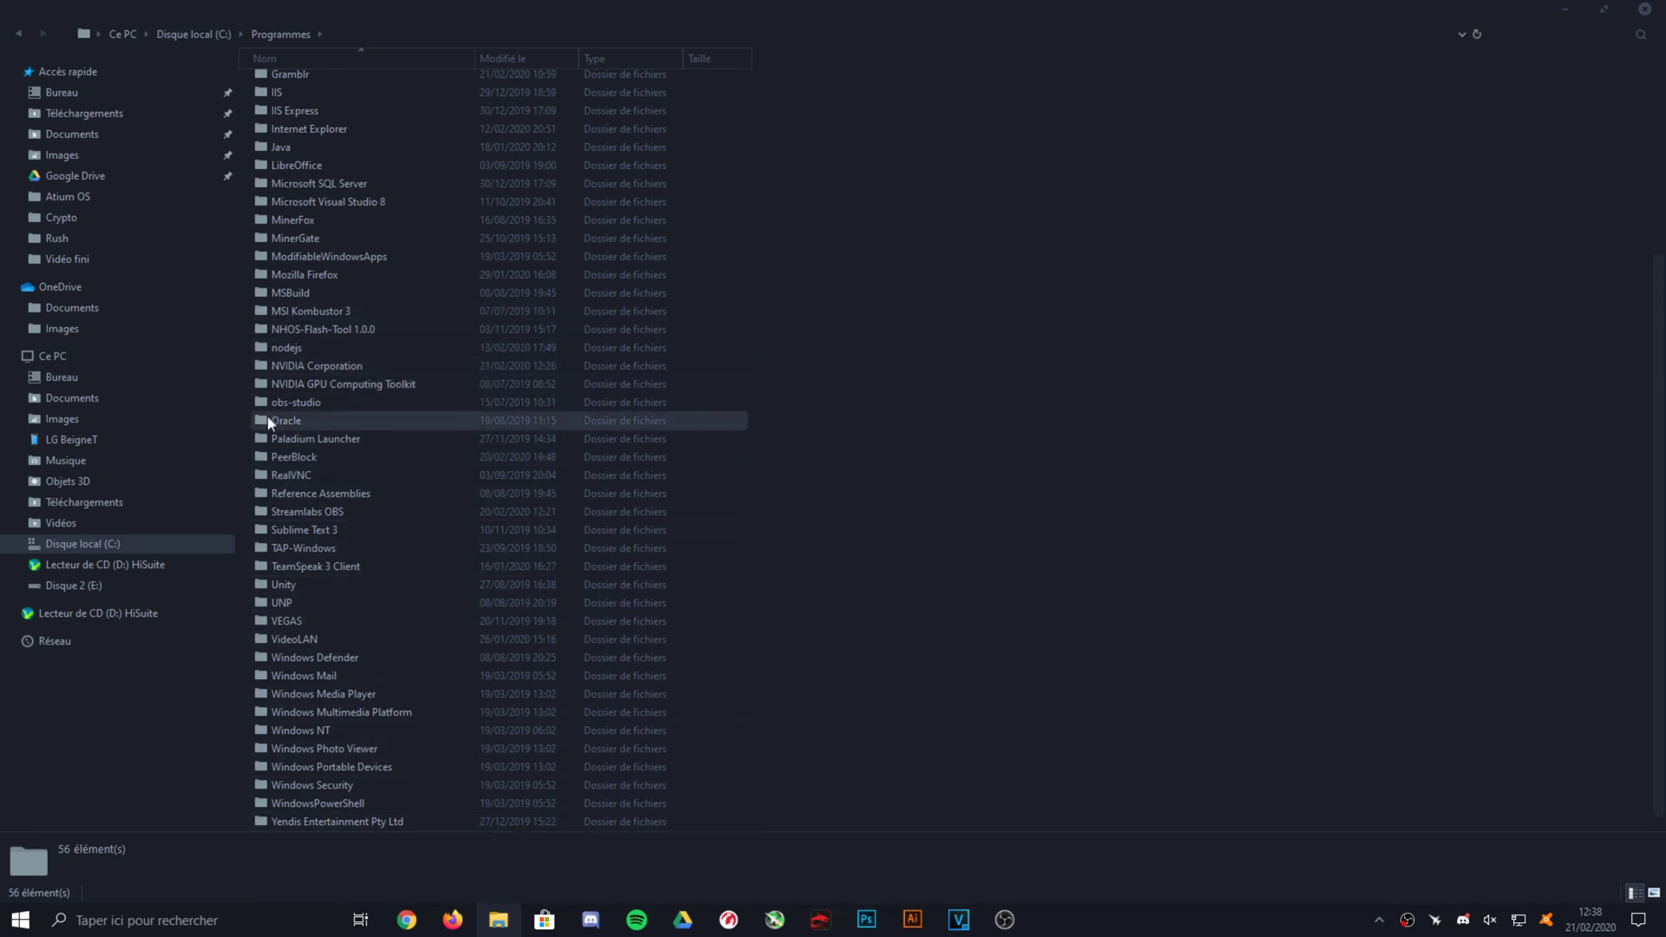
pyautogui.click(354, 371)
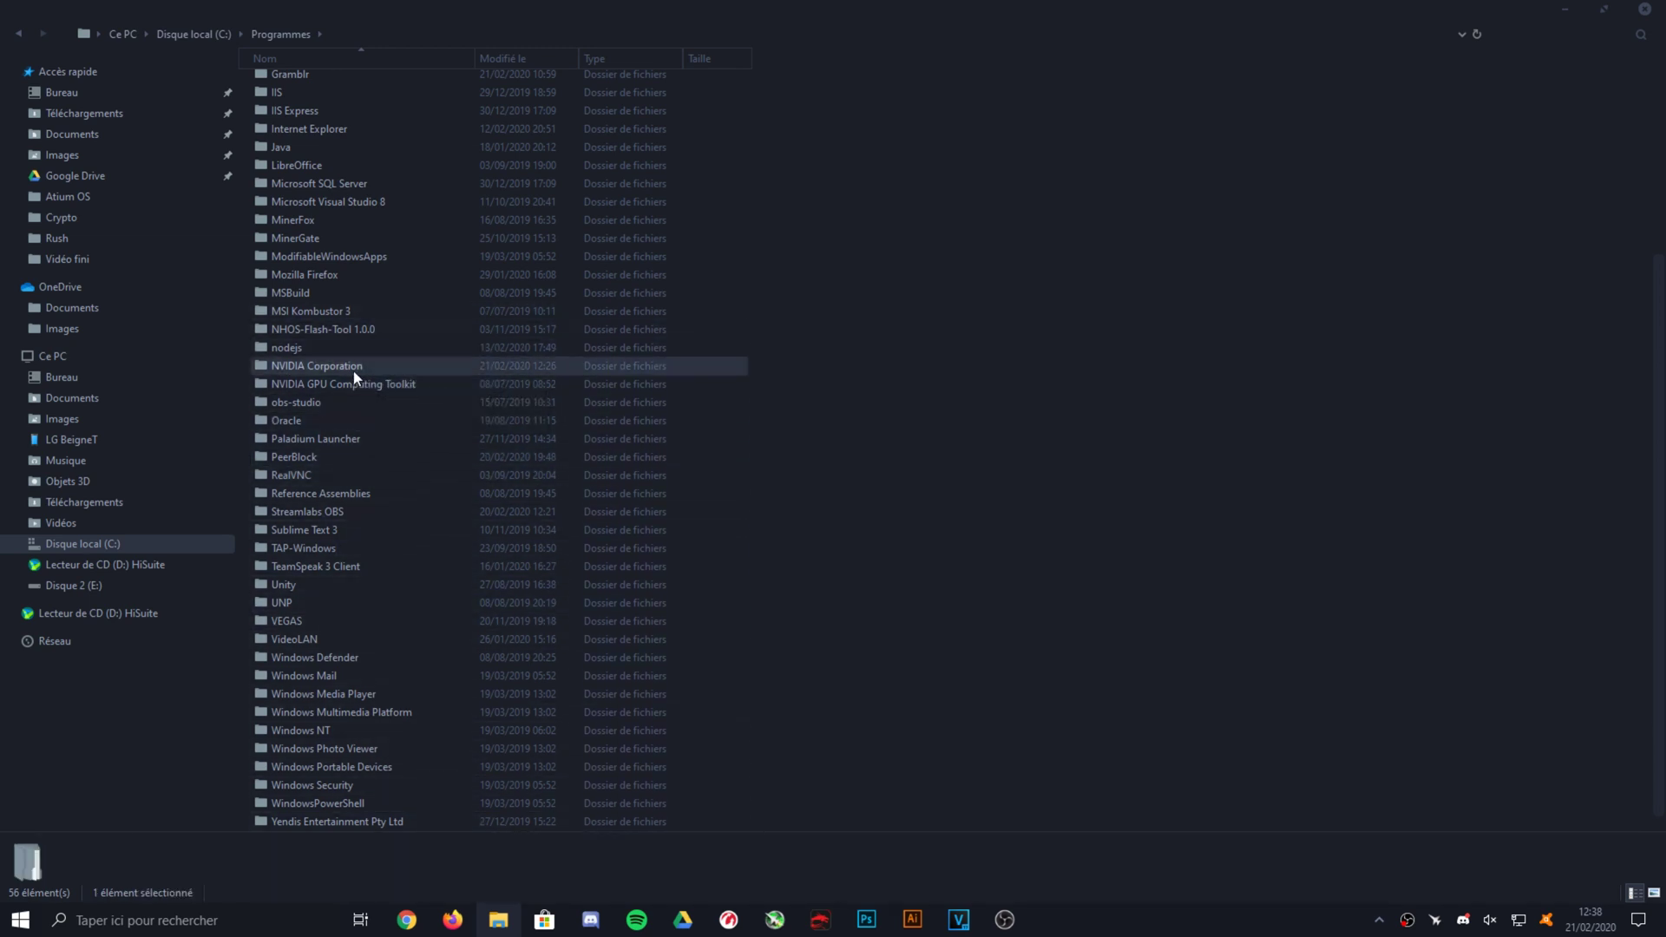
pyautogui.doubleClick(353, 368)
# Create a folder named NVSMI in the NVIDIA Corporation folder under Programmes
pyautogui.moveTo(428, 575); pyautogui.dragTo(320, 479)
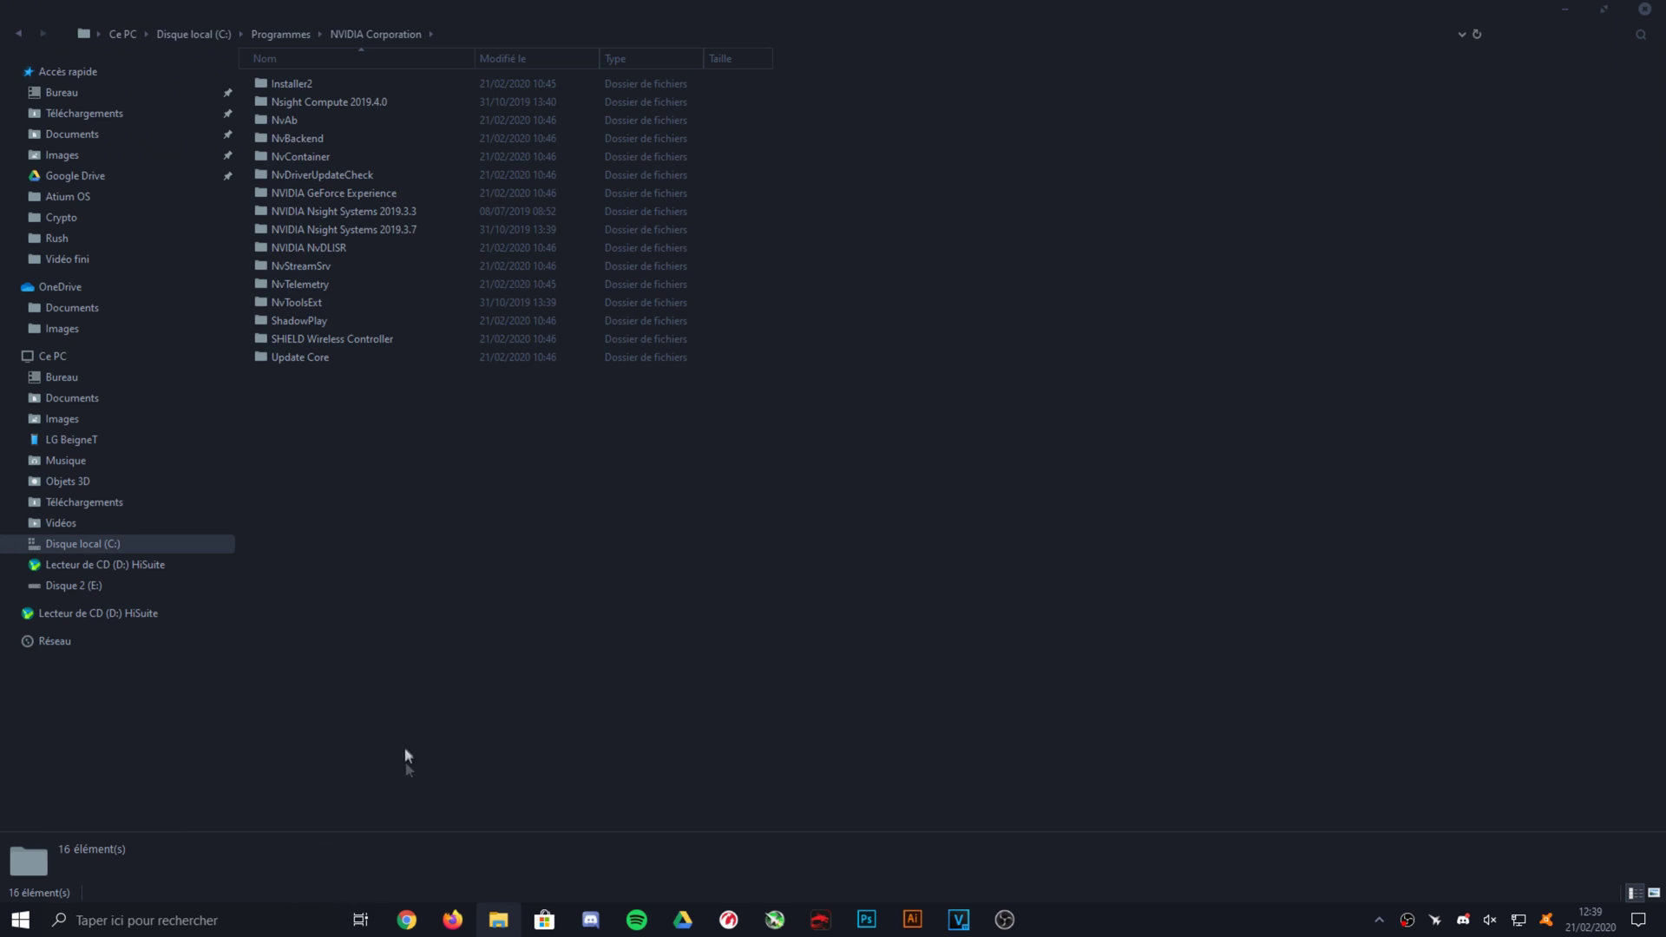
pyautogui.rightClick(388, 442)
pyautogui.moveTo(321, 668)
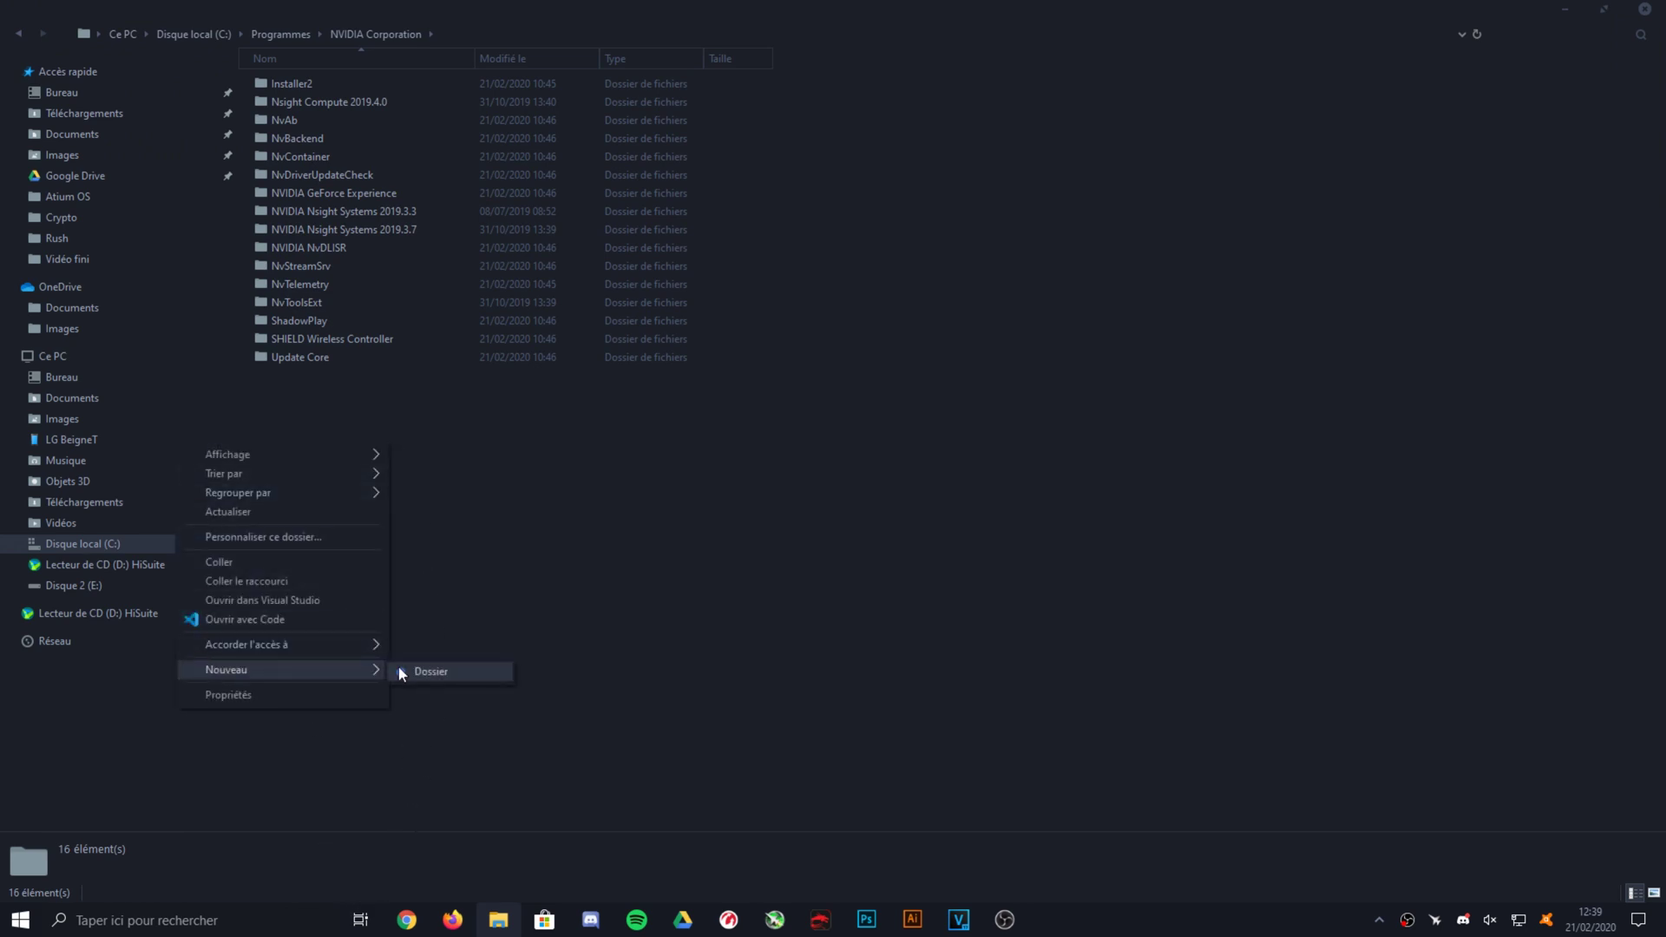
pyautogui.click(408, 668)
pyautogui.write('NVSMI')
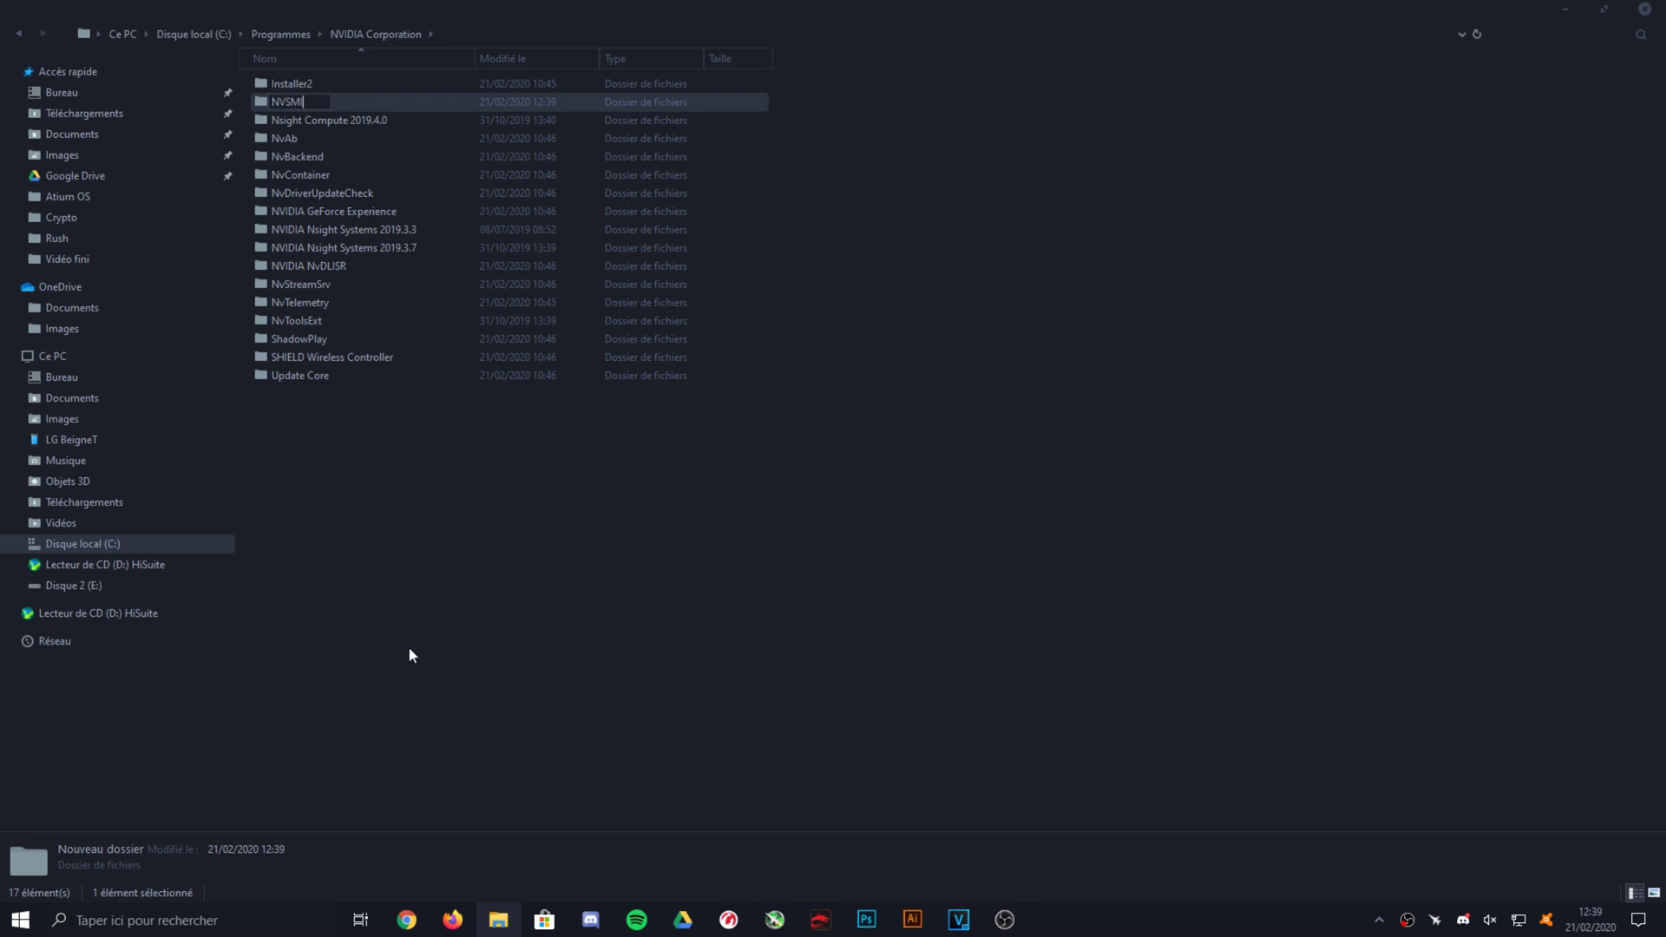
pyautogui.press('Return')
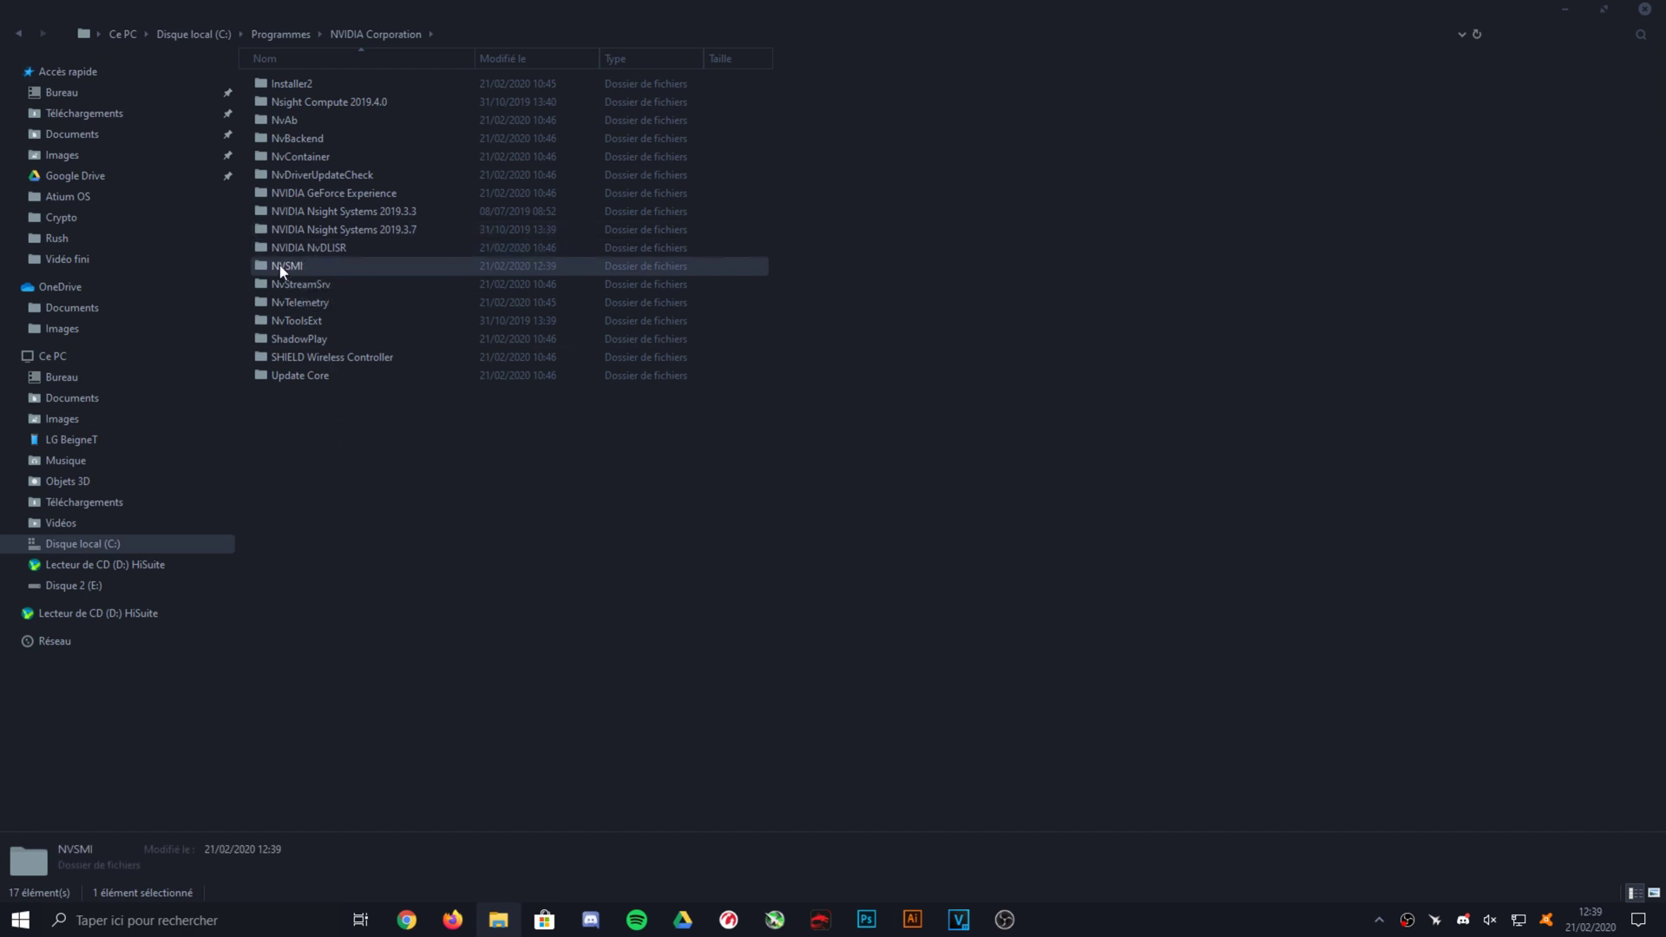
pyautogui.click(447, 425)
# Search Google in Chrome for "nvsmi folder missing" and return to the NVIDIA Corporation folder
pyautogui.click(407, 918)
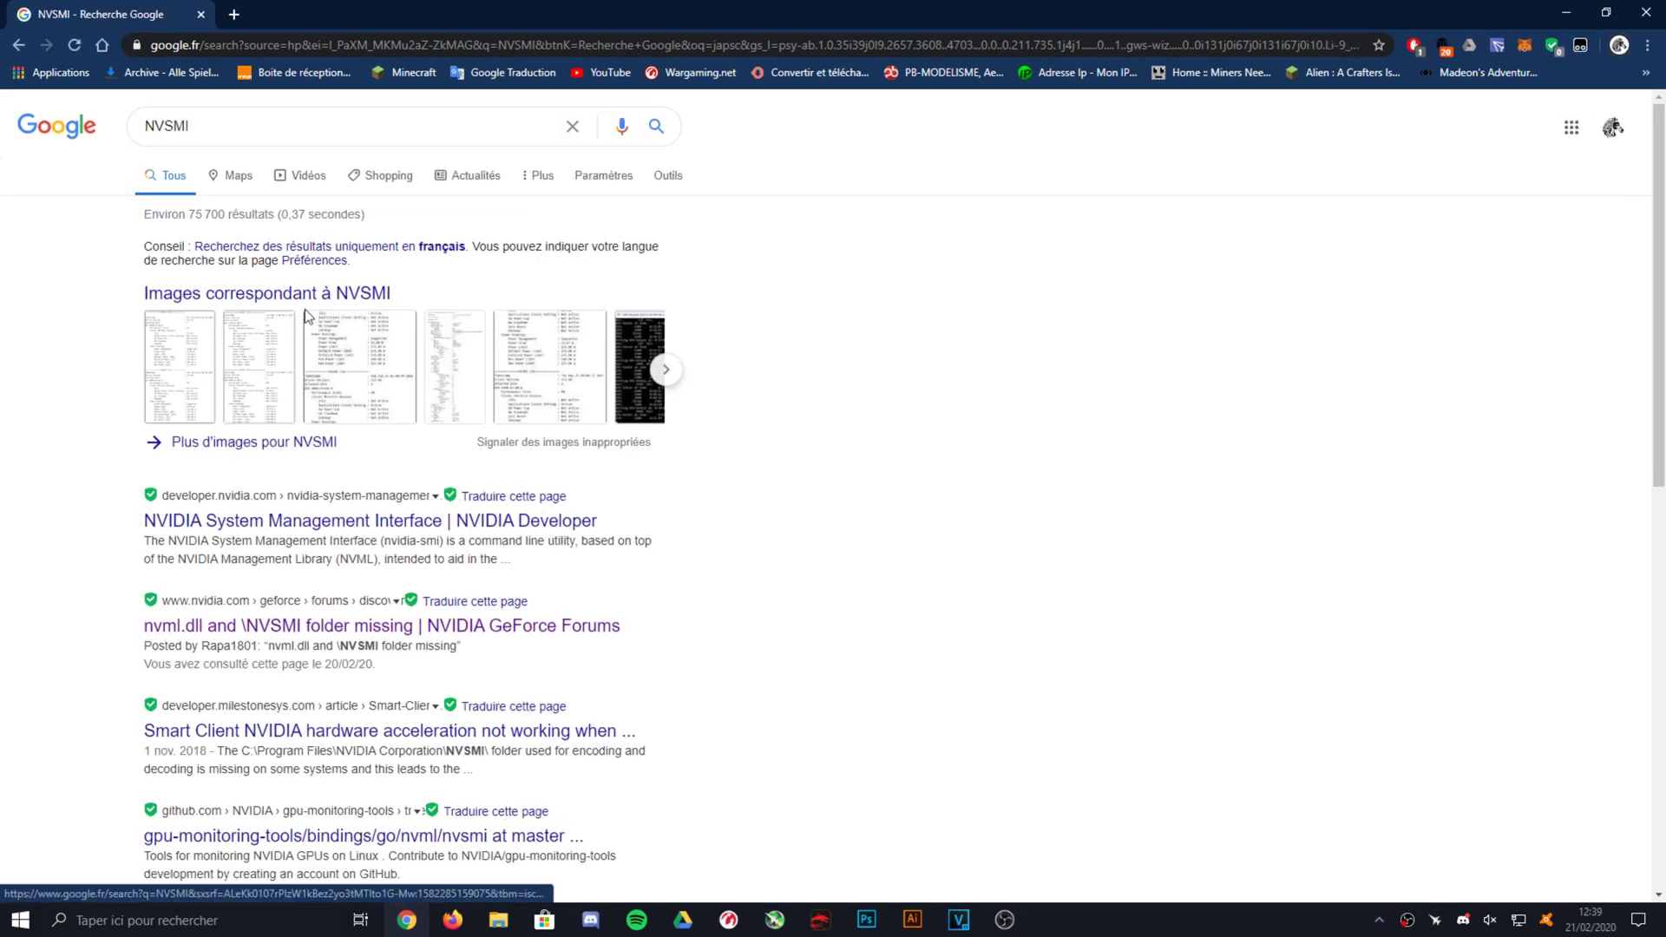
pyautogui.click(224, 121)
pyautogui.write('d')
pyautogui.press('BackSpace')
pyautogui.write('folde')
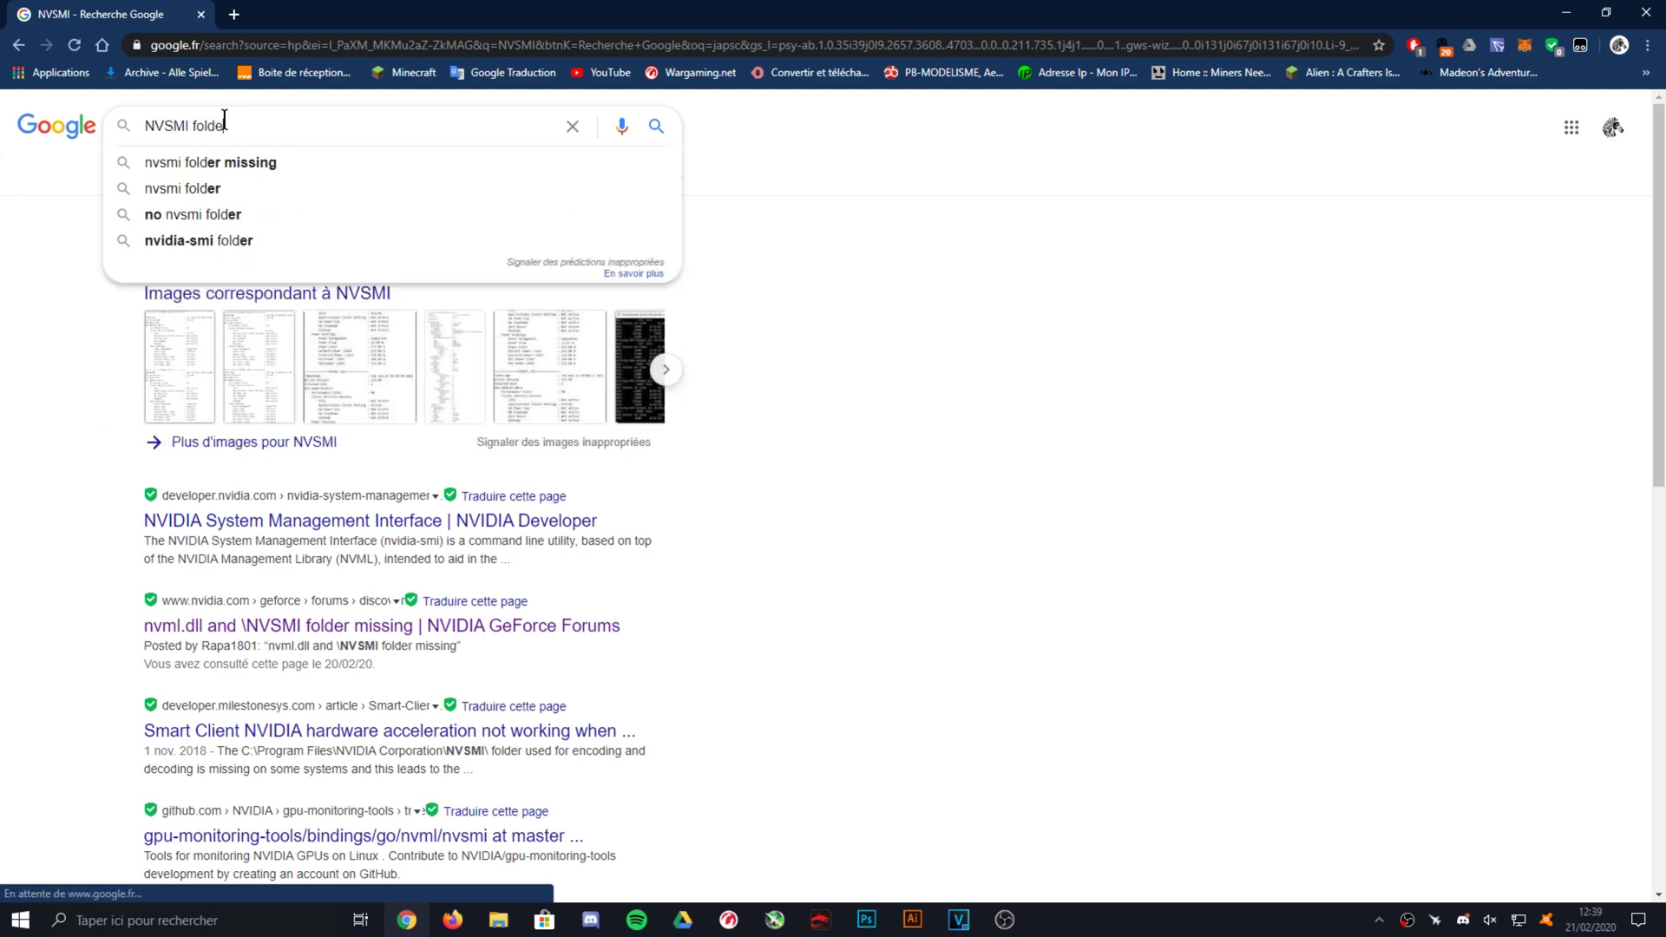
pyautogui.press('Down')
pyautogui.press('Return')
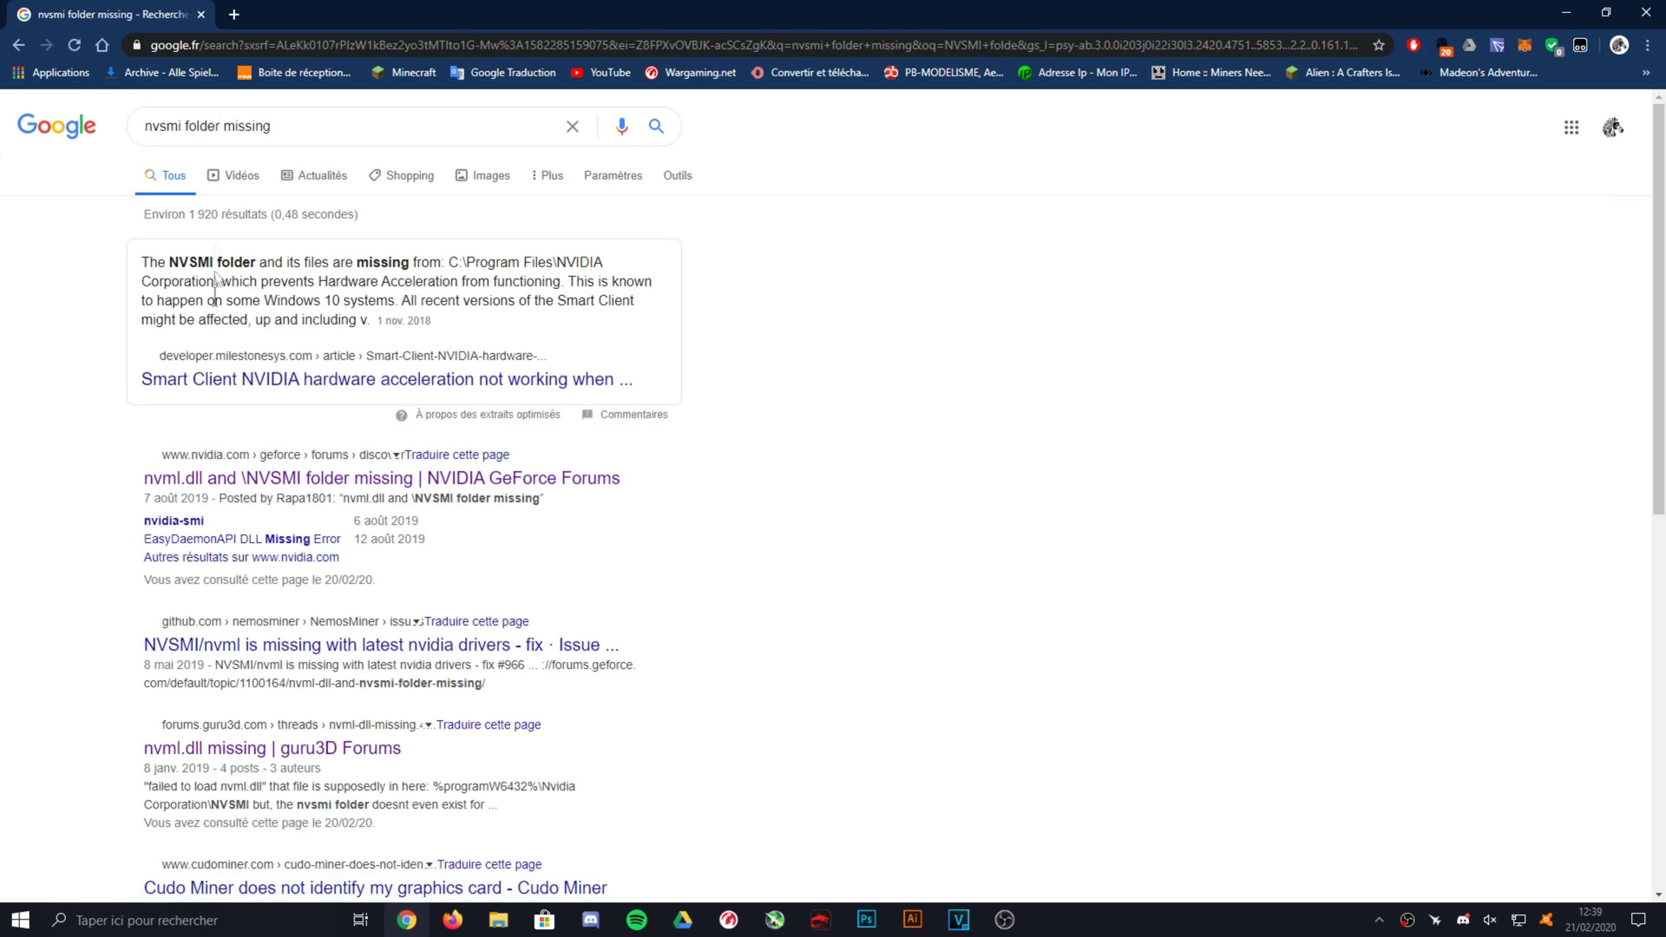
pyautogui.hotkey('alt', 'Tab')
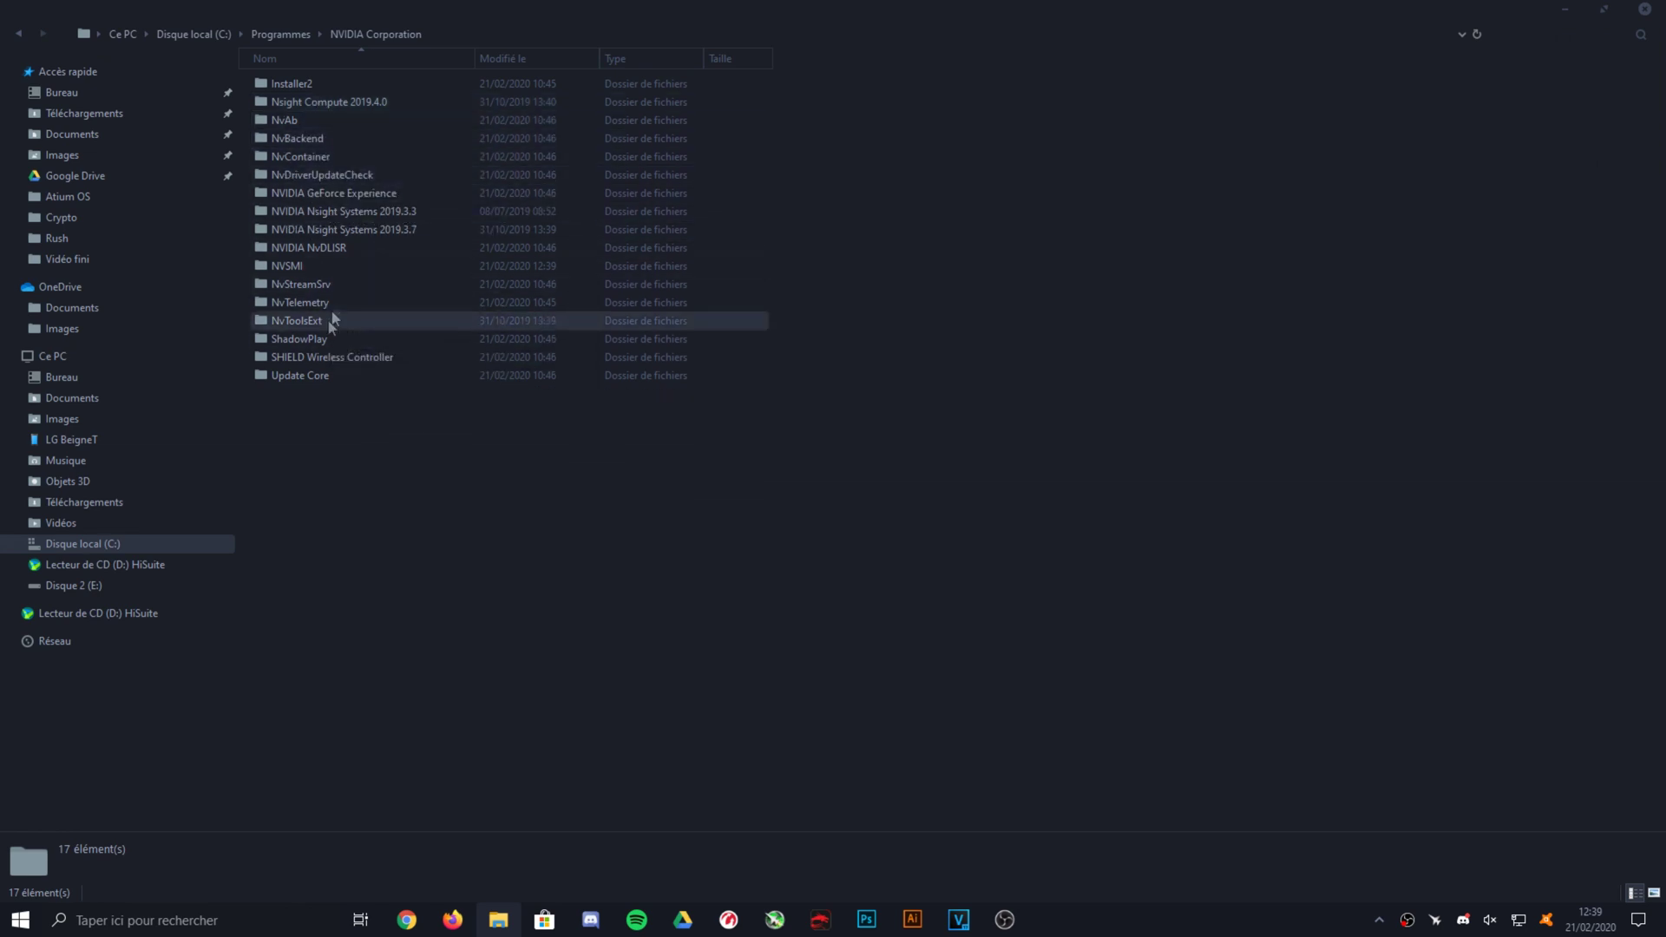
# Open the new NVSMI folder and shrink its window so the desktop files are accessible
pyautogui.click(272, 266)
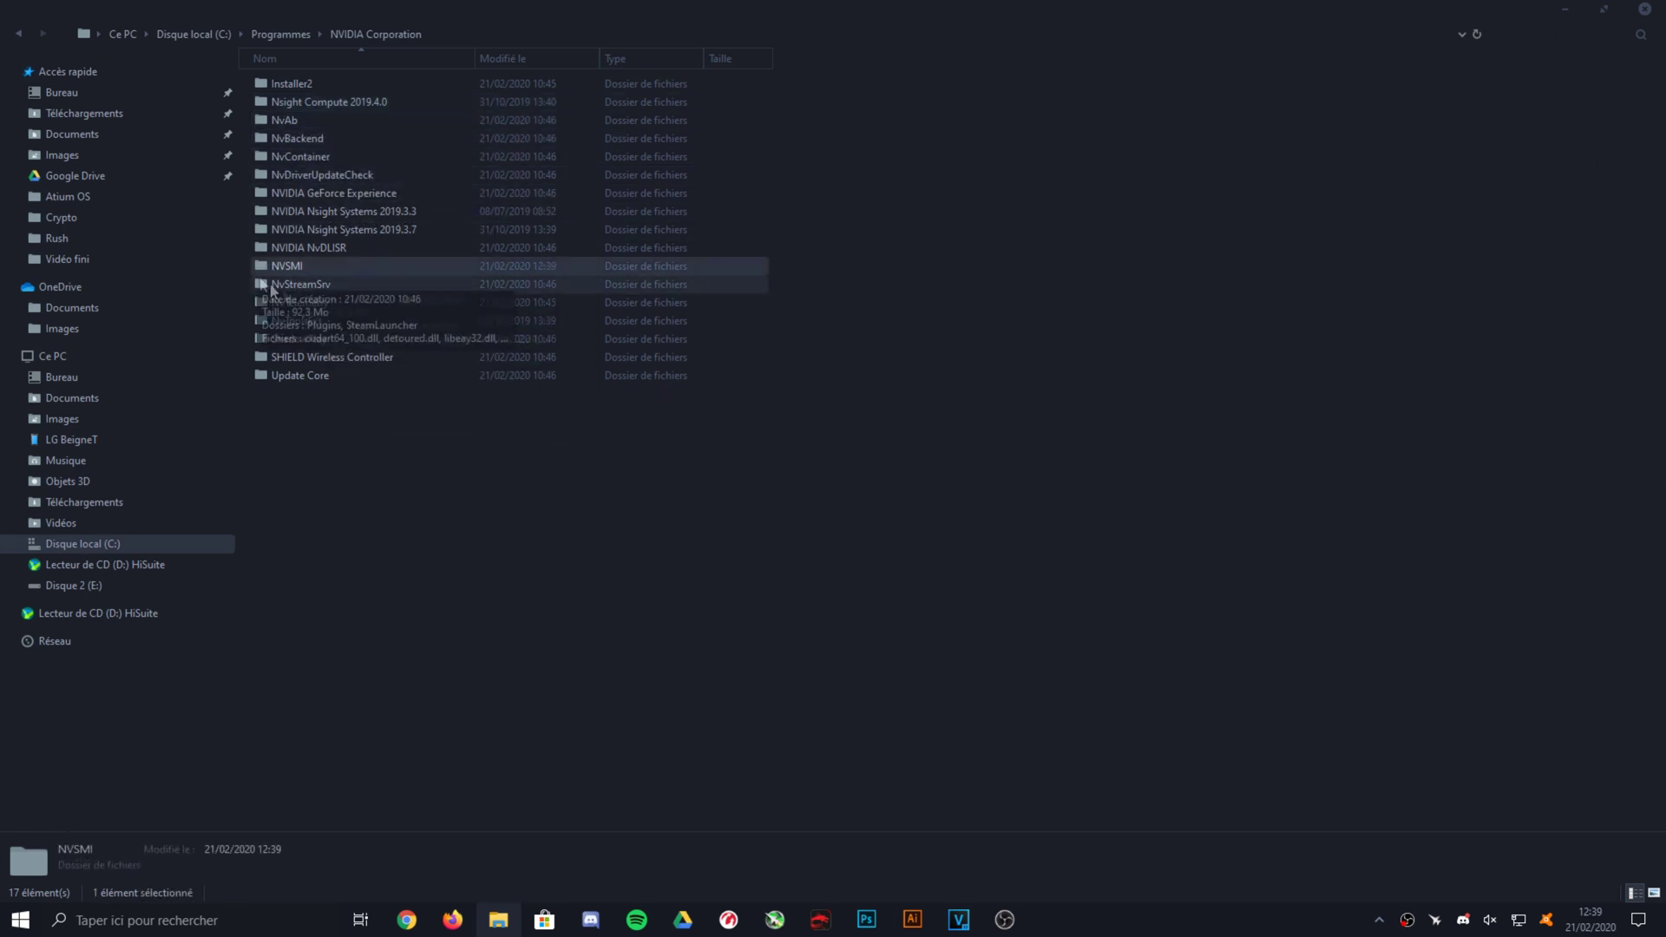
pyautogui.moveTo(284, 264)
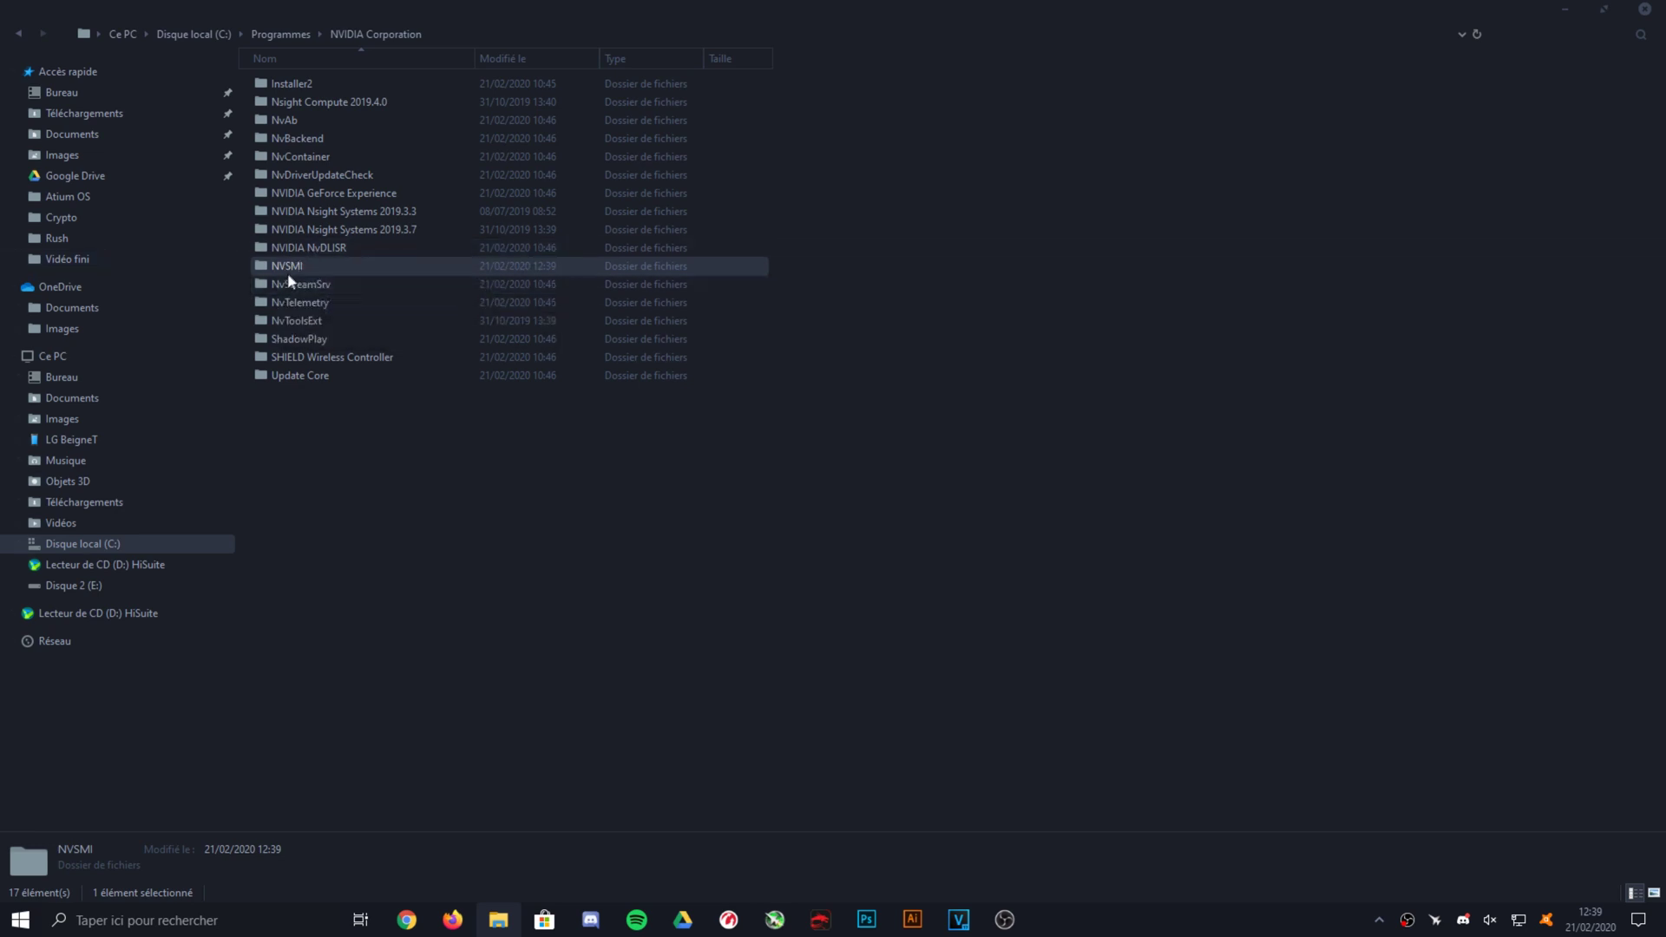
pyautogui.rightClick(358, 568)
pyautogui.moveTo(343, 795)
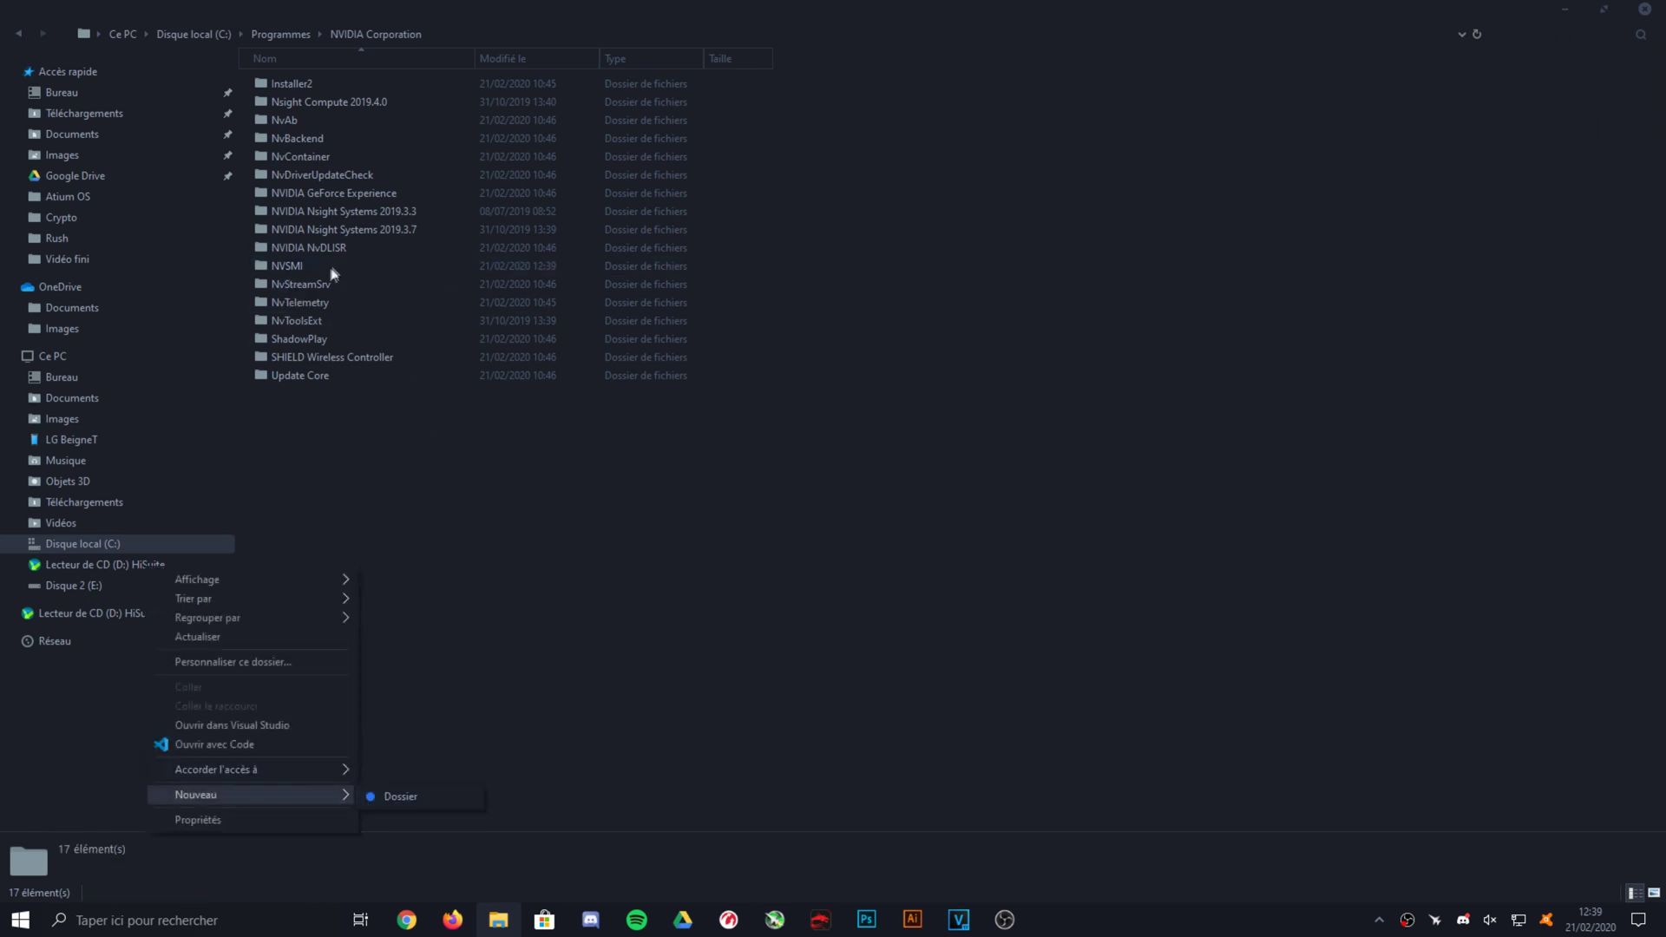
pyautogui.doubleClick(272, 266)
pyautogui.moveTo(995, 8); pyautogui.dragTo(577, 130)
# Copy nvml.dll from the desktop into the NVSMI folder, continuing with administrator rights
pyautogui.moveTo(1139, 673); pyautogui.dragTo(1187, 396)
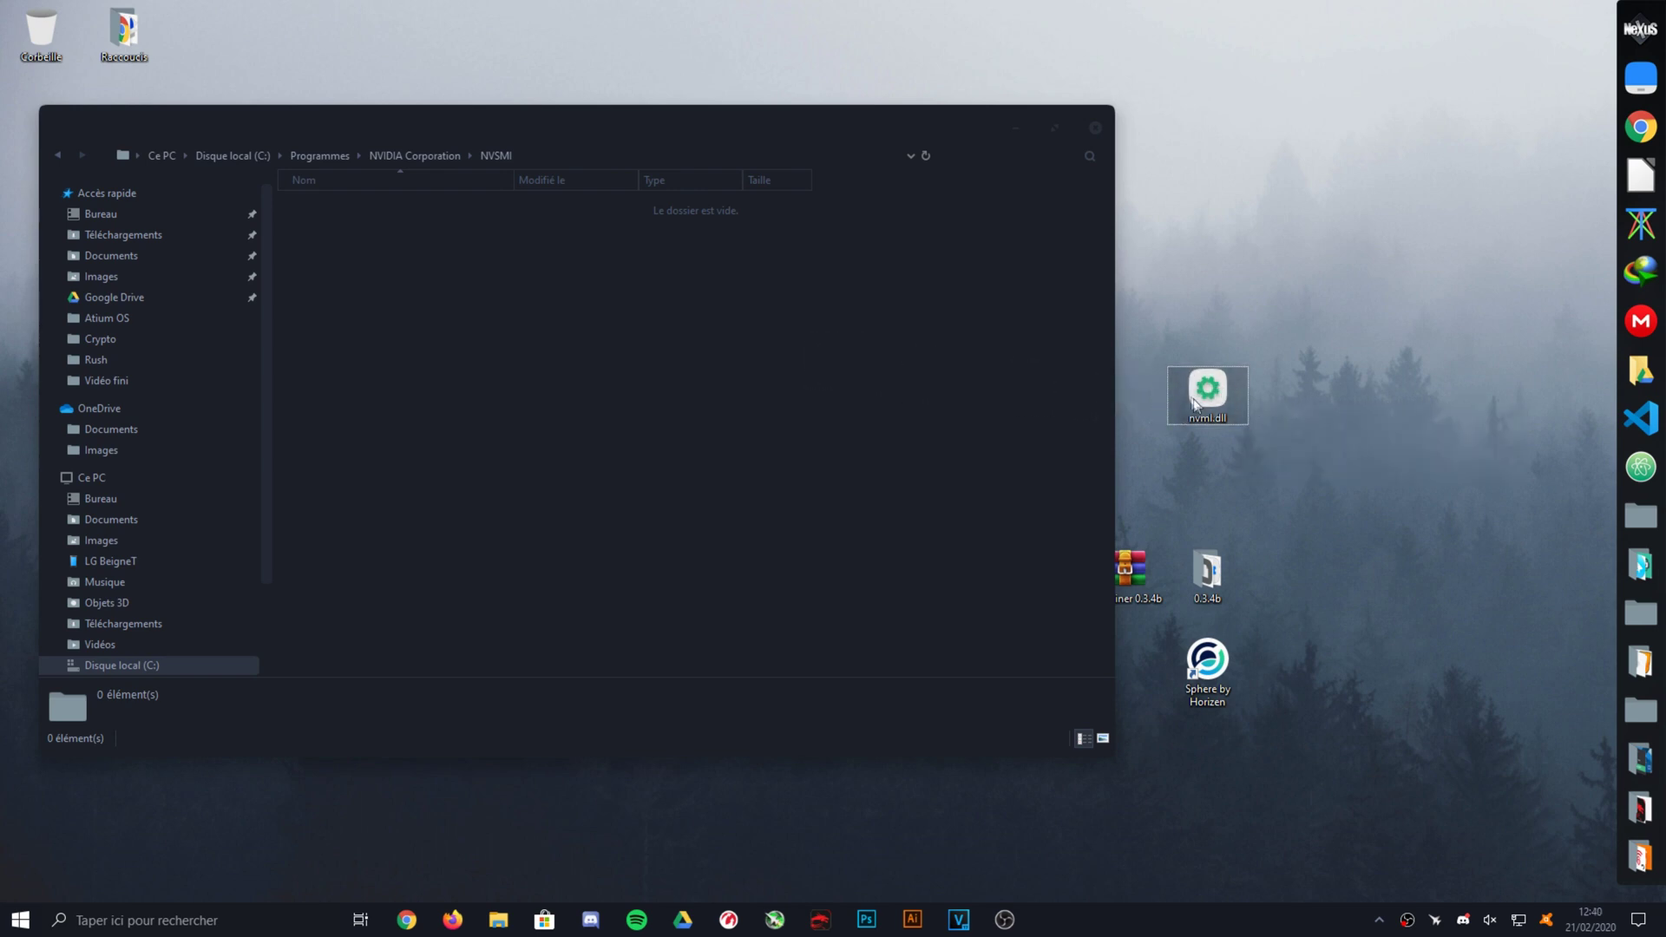
pyautogui.click(685, 360)
pyautogui.hotkey('ctrl', 'v')
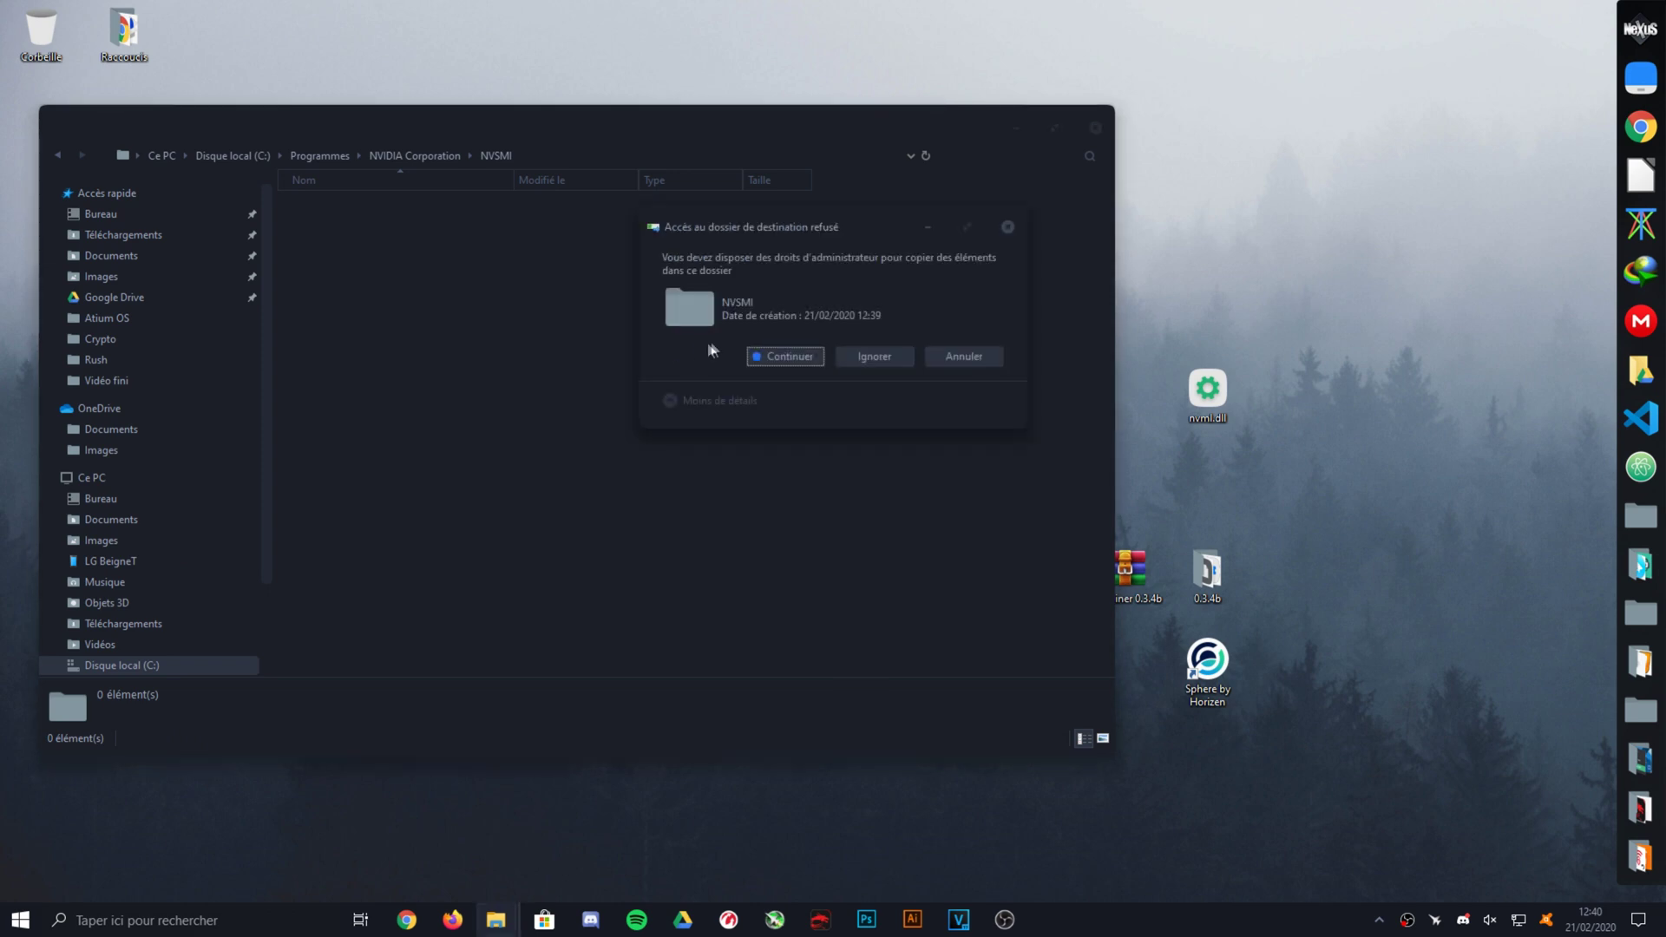
pyautogui.click(794, 357)
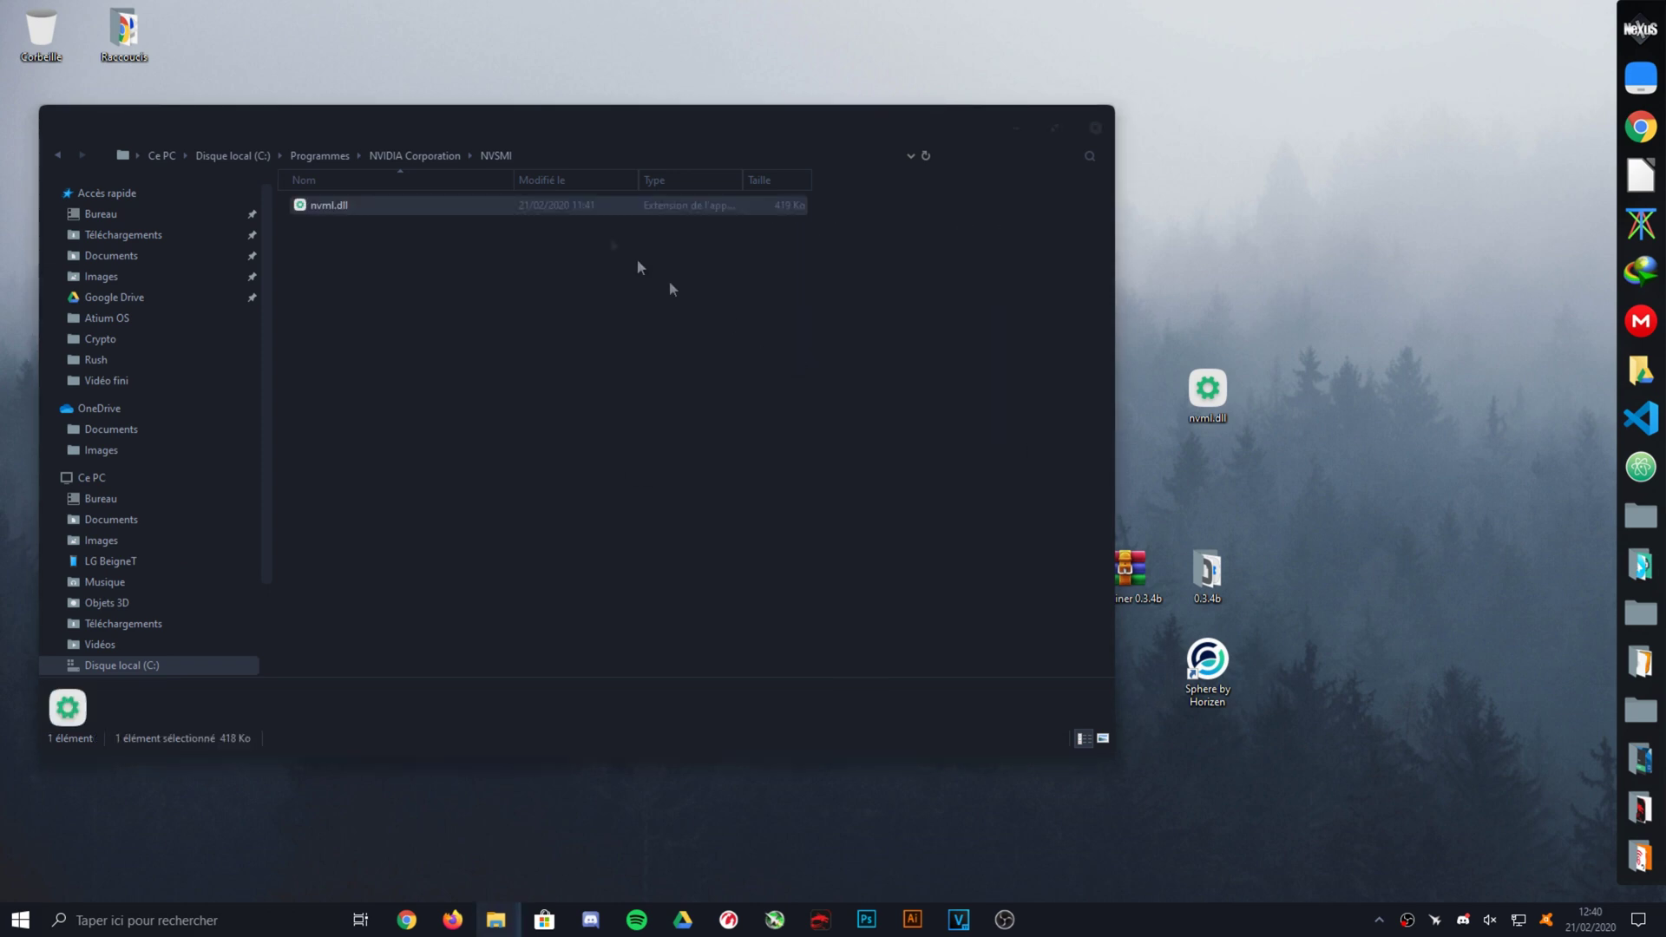
pyautogui.moveTo(495, 132); pyautogui.dragTo(811, 115)
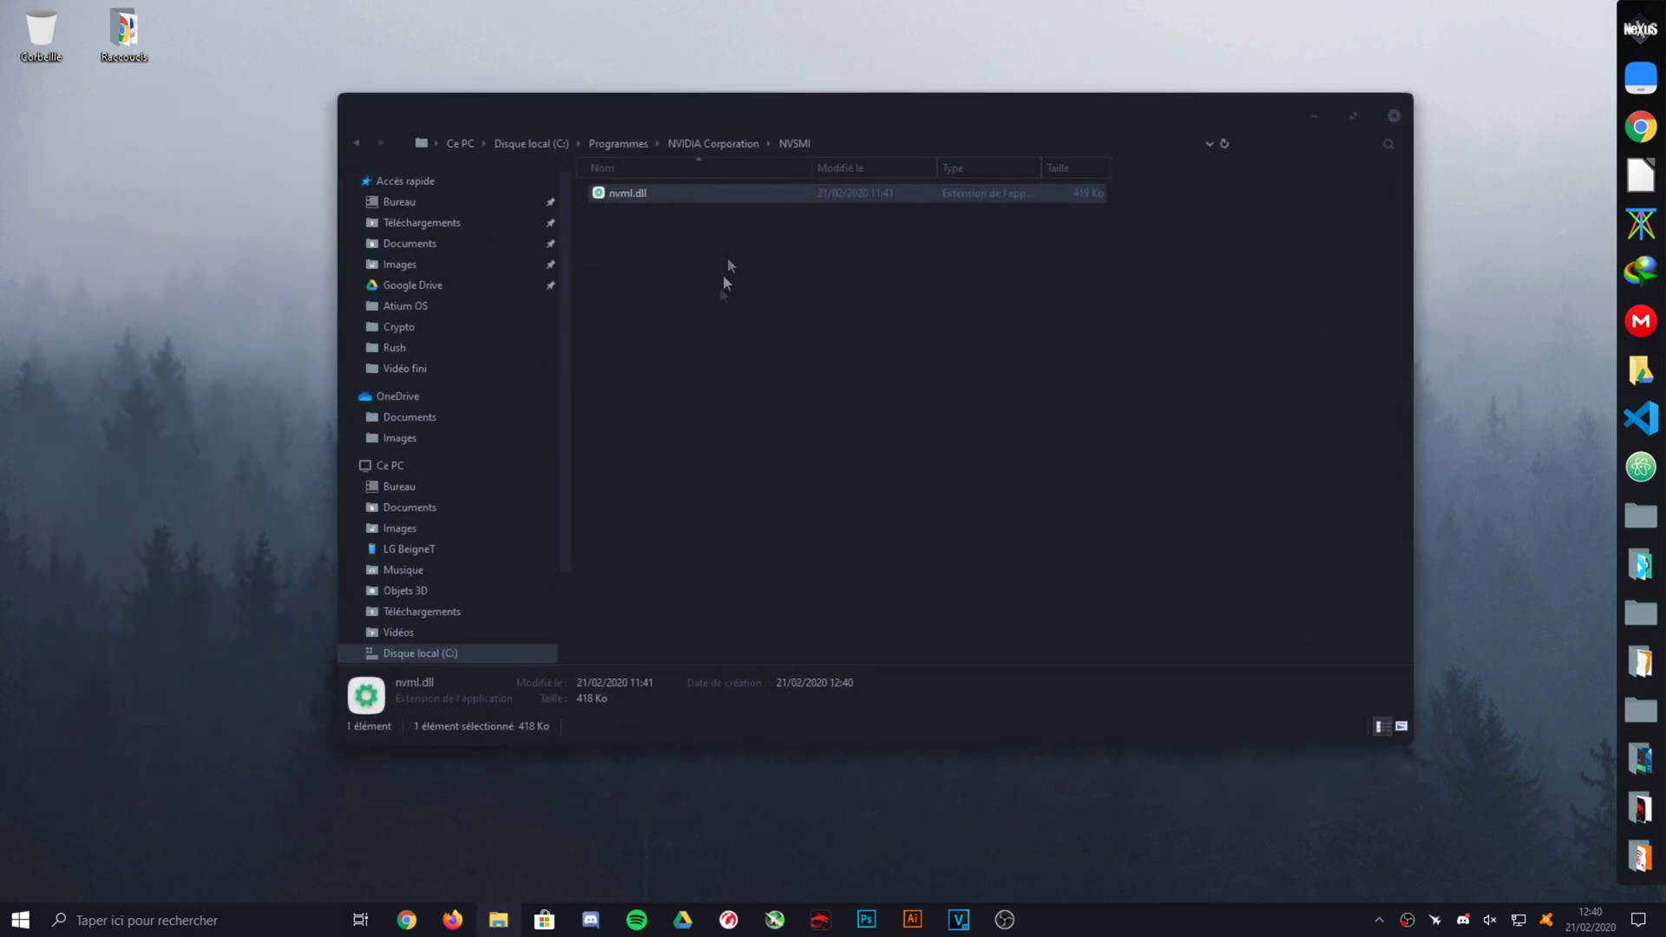
pyautogui.click(704, 266)
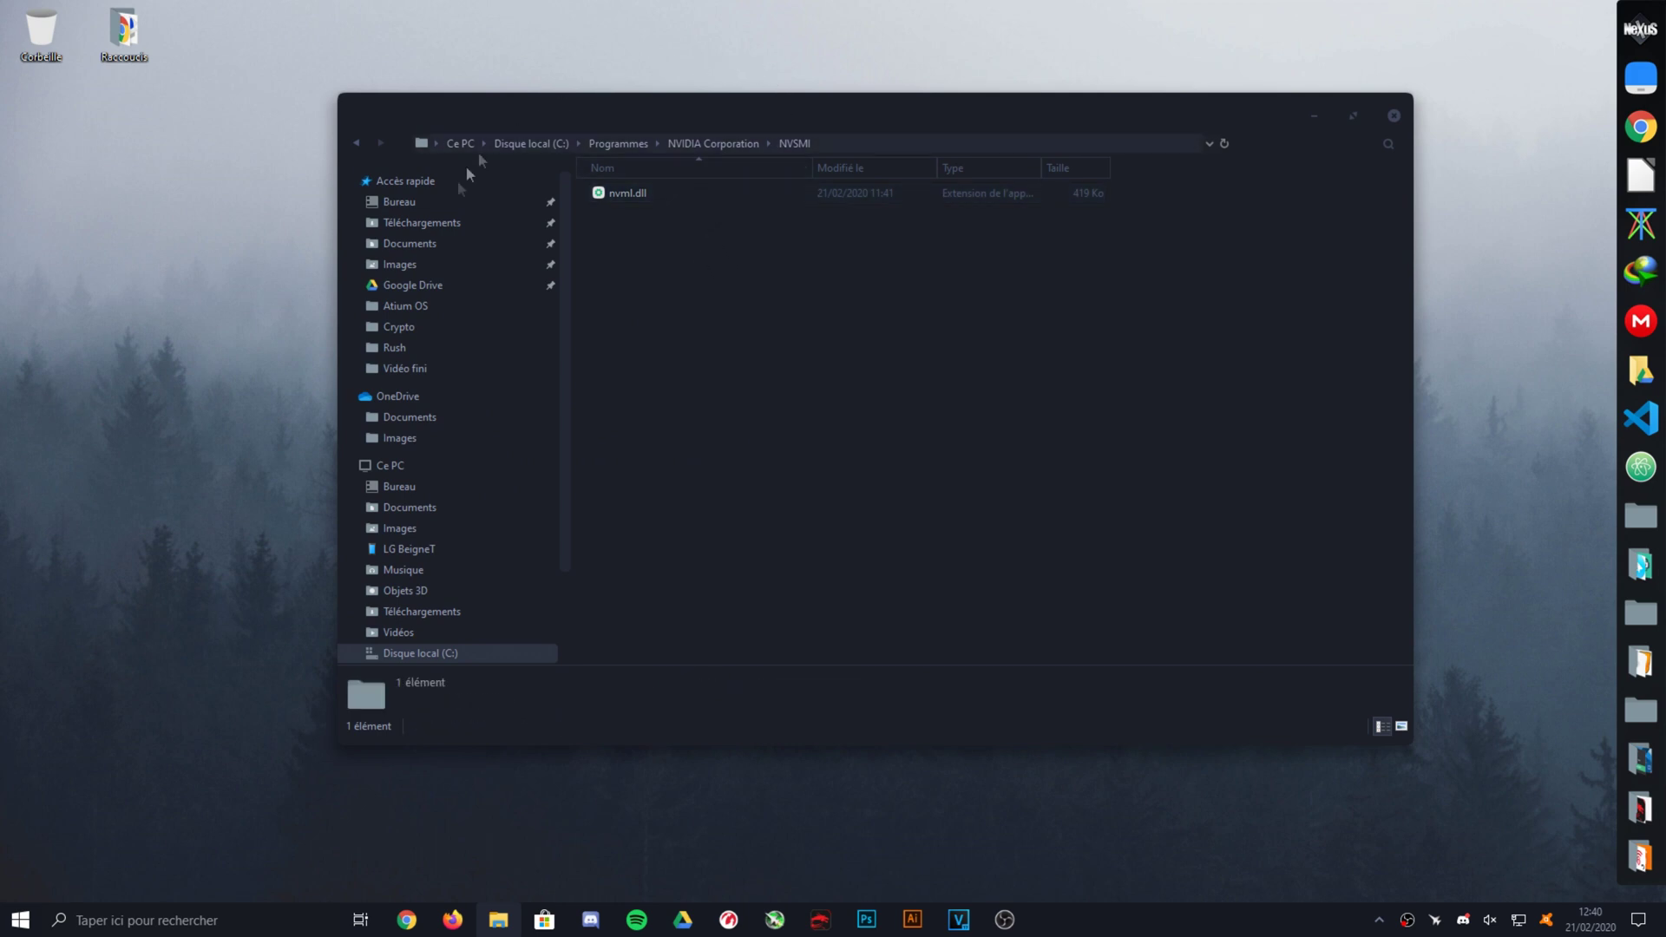
# Open the NVIDIA Corporation folder inside Programmes (x86) on Disque local (C:)
pyautogui.scroll(-1, 446, 494)
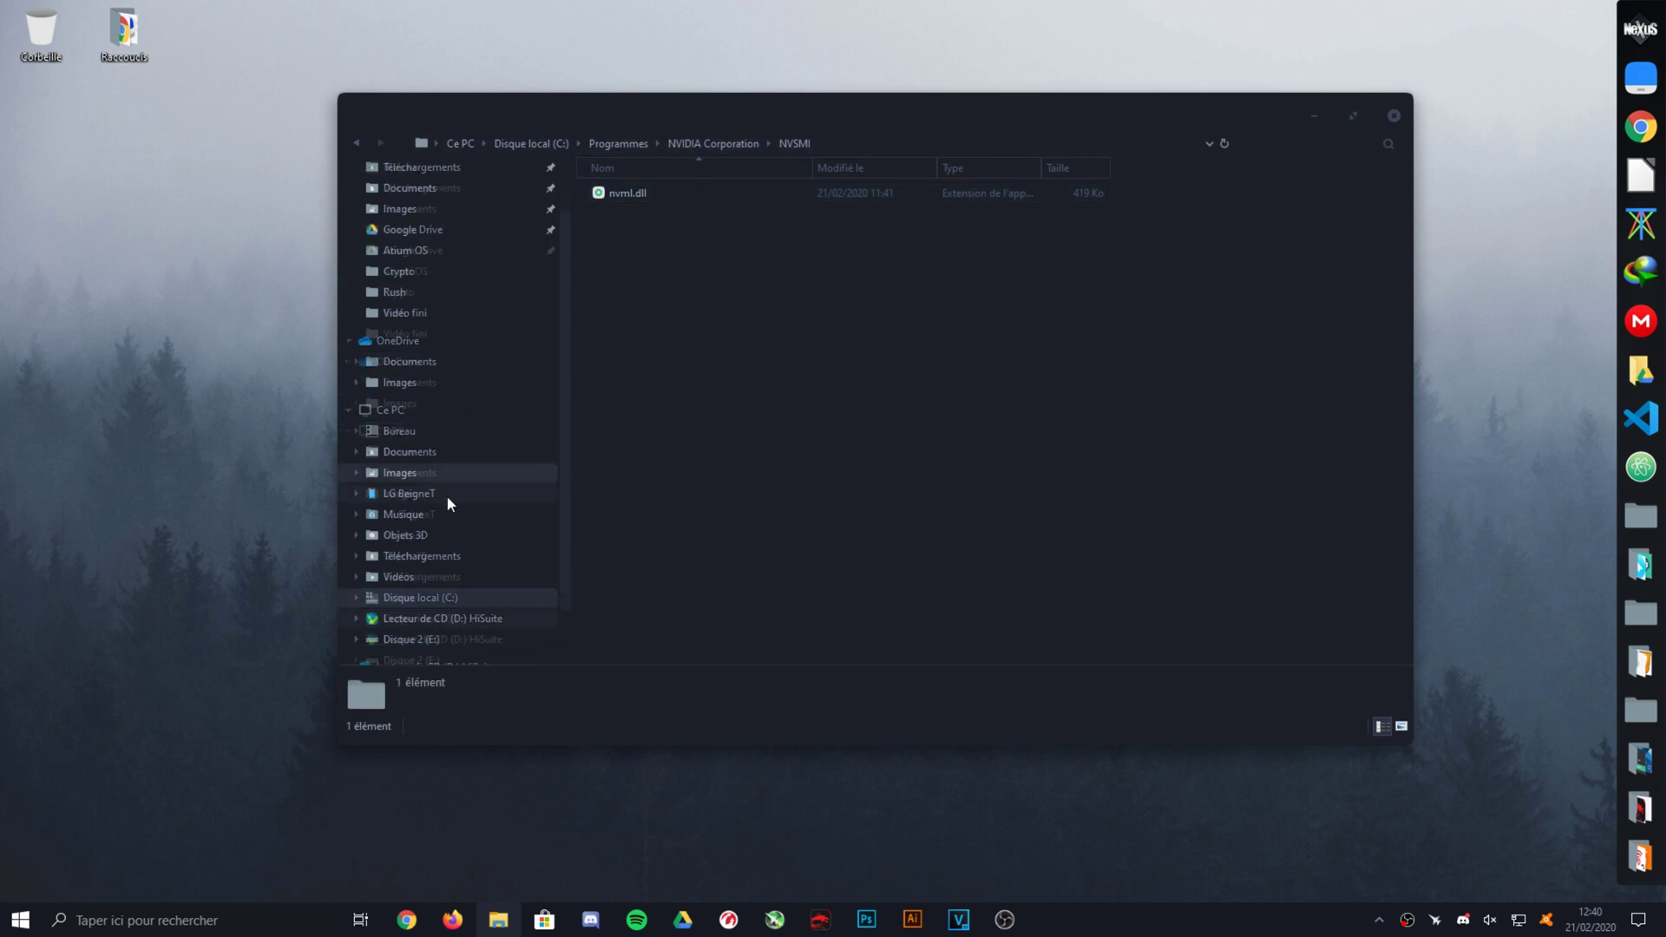
pyautogui.click(423, 598)
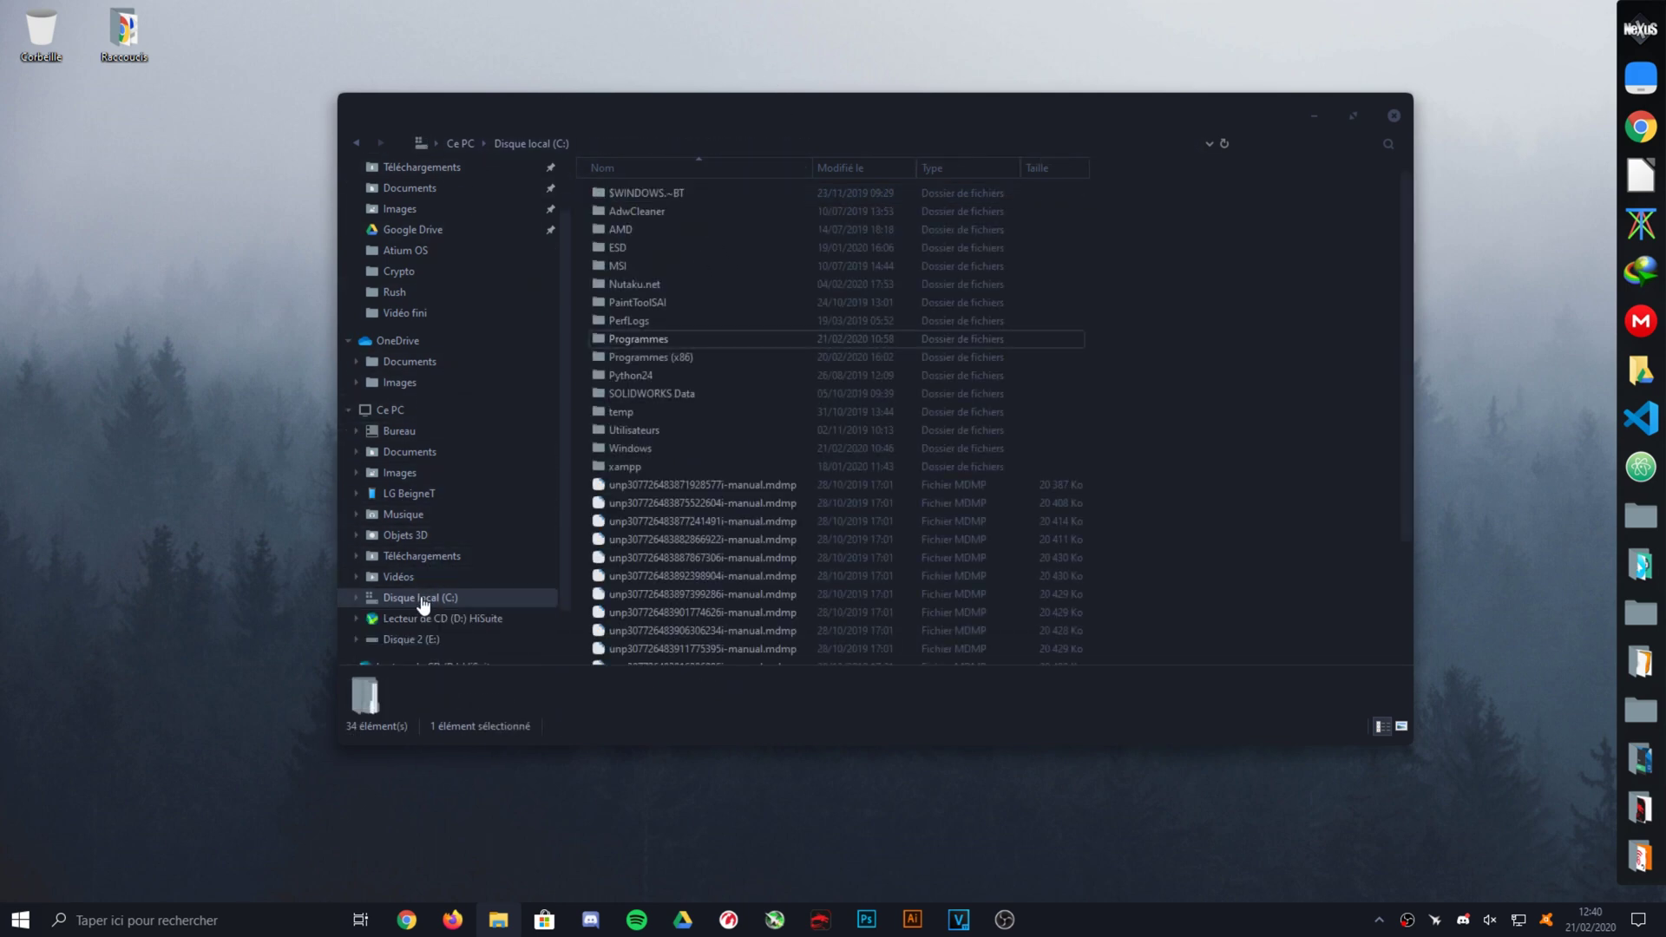
pyautogui.doubleClick(780, 127)
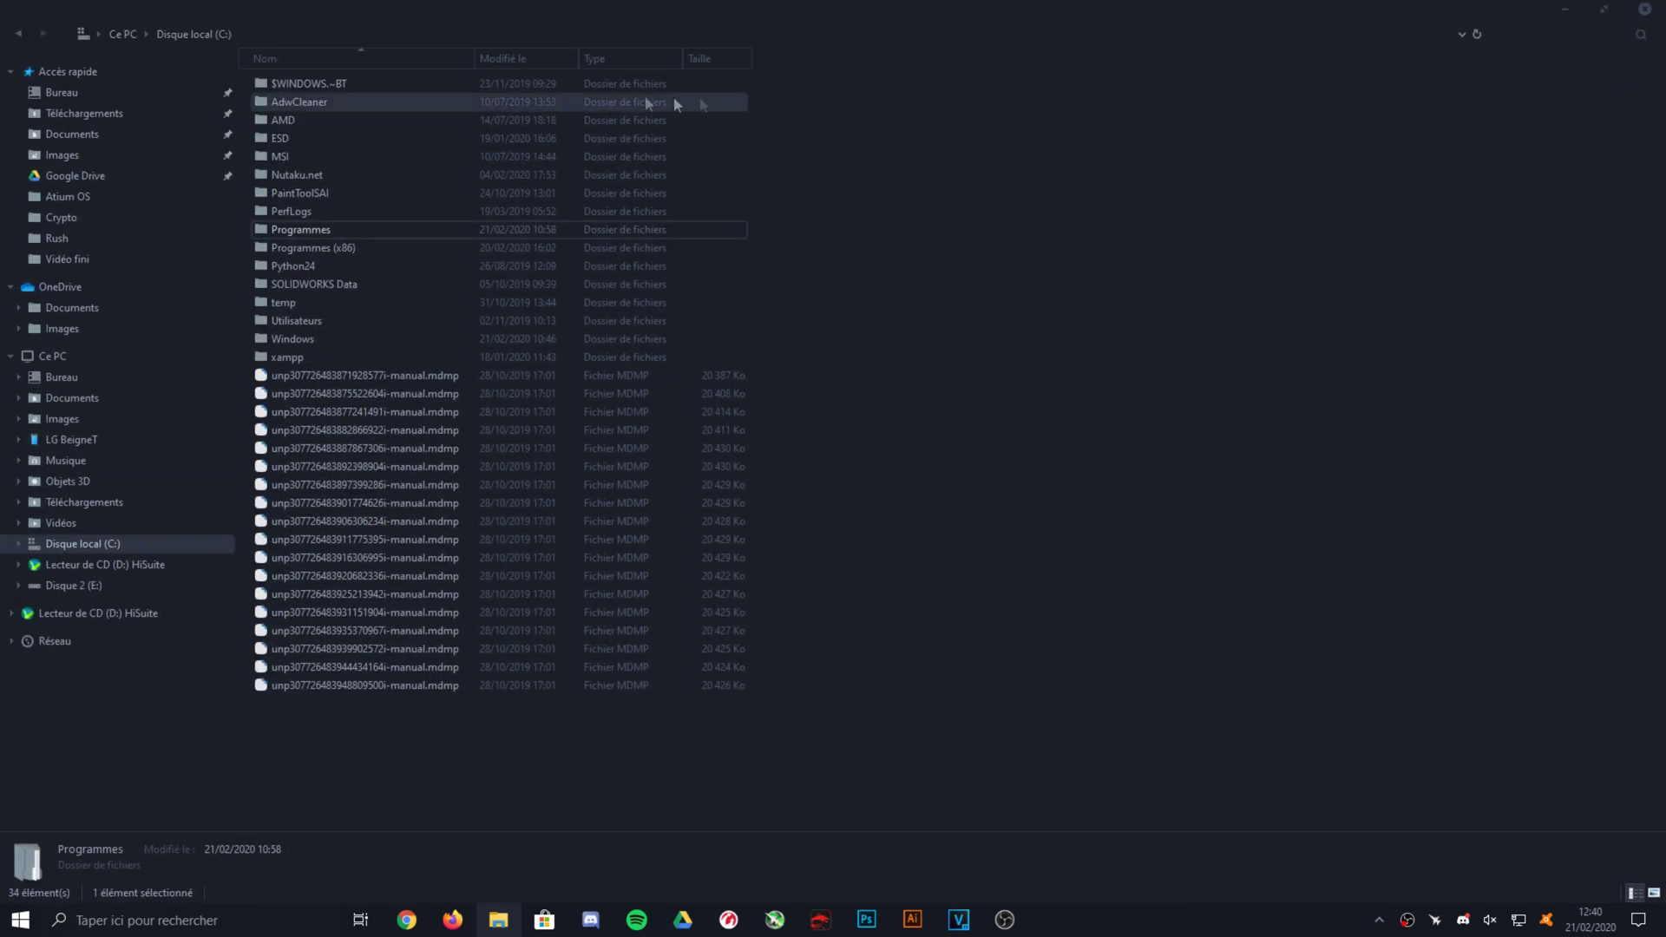
pyautogui.doubleClick(406, 252)
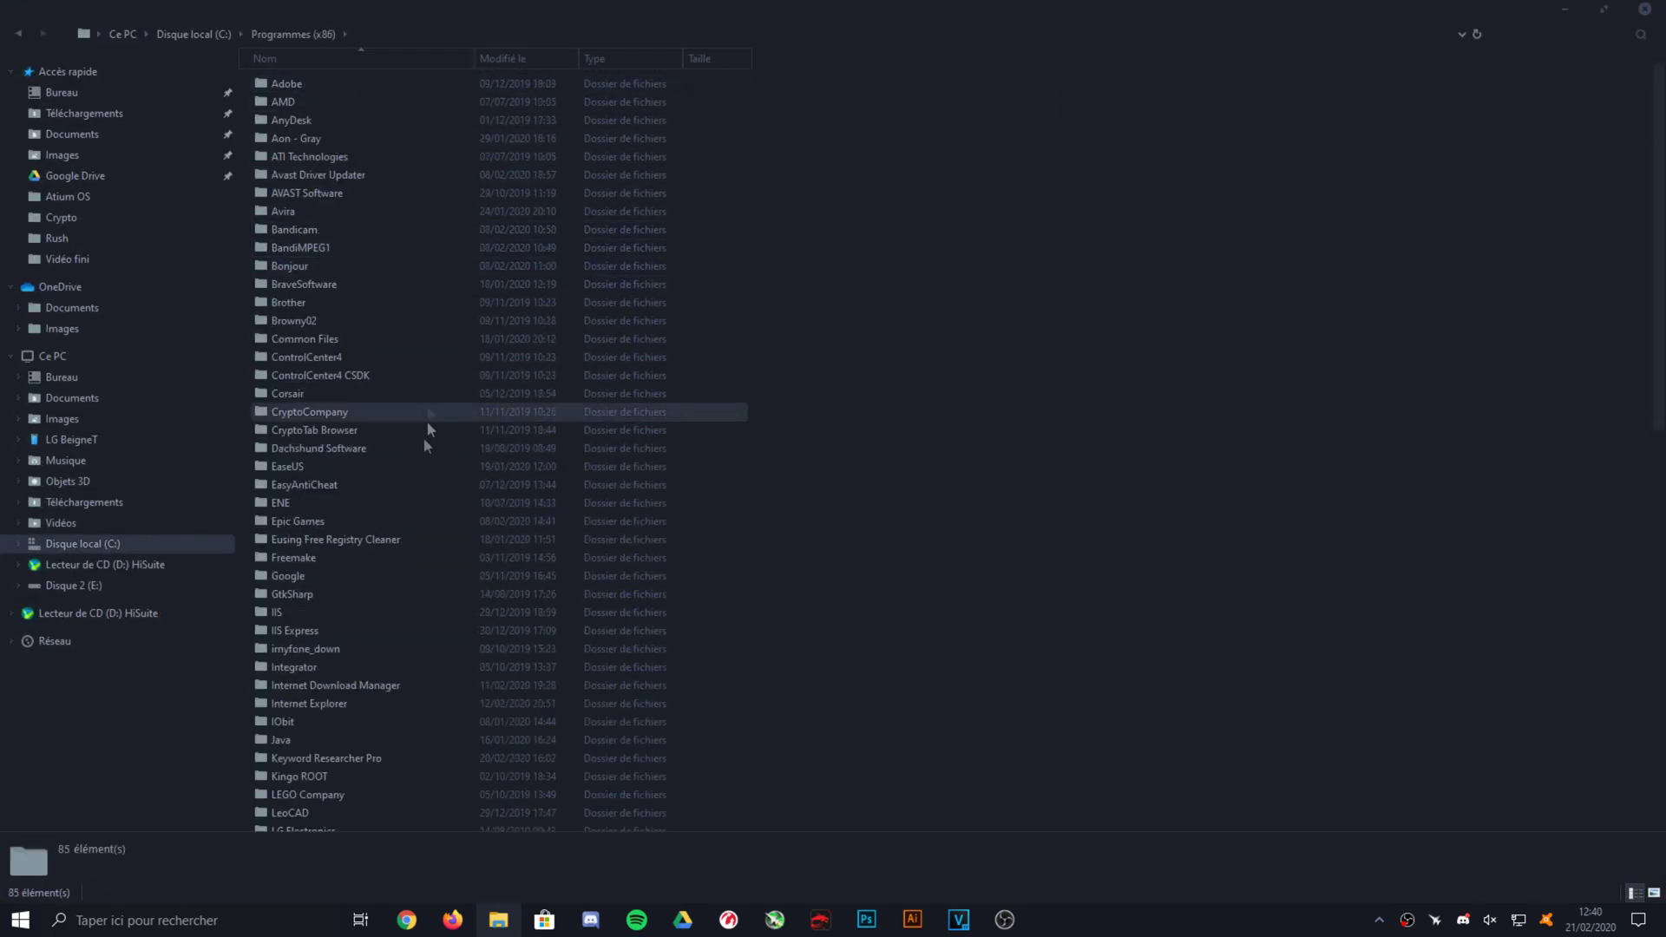
pyautogui.scroll(-5, 399, 580)
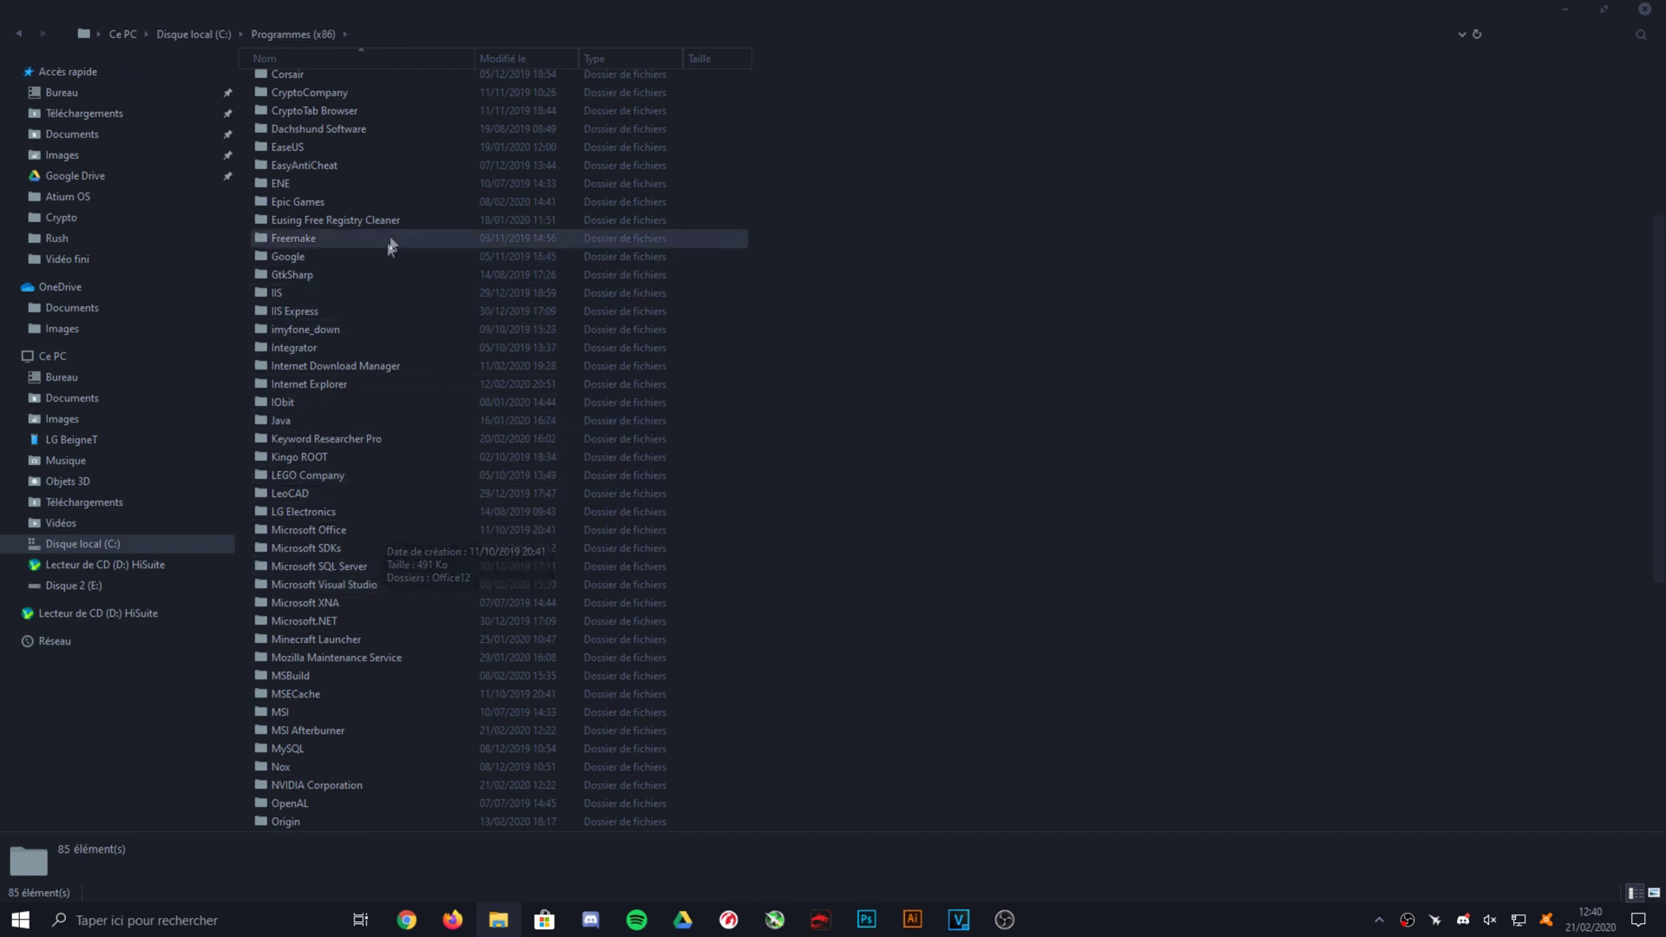
pyautogui.scroll(-1, 429, 339)
pyautogui.scroll(-2, 382, 526)
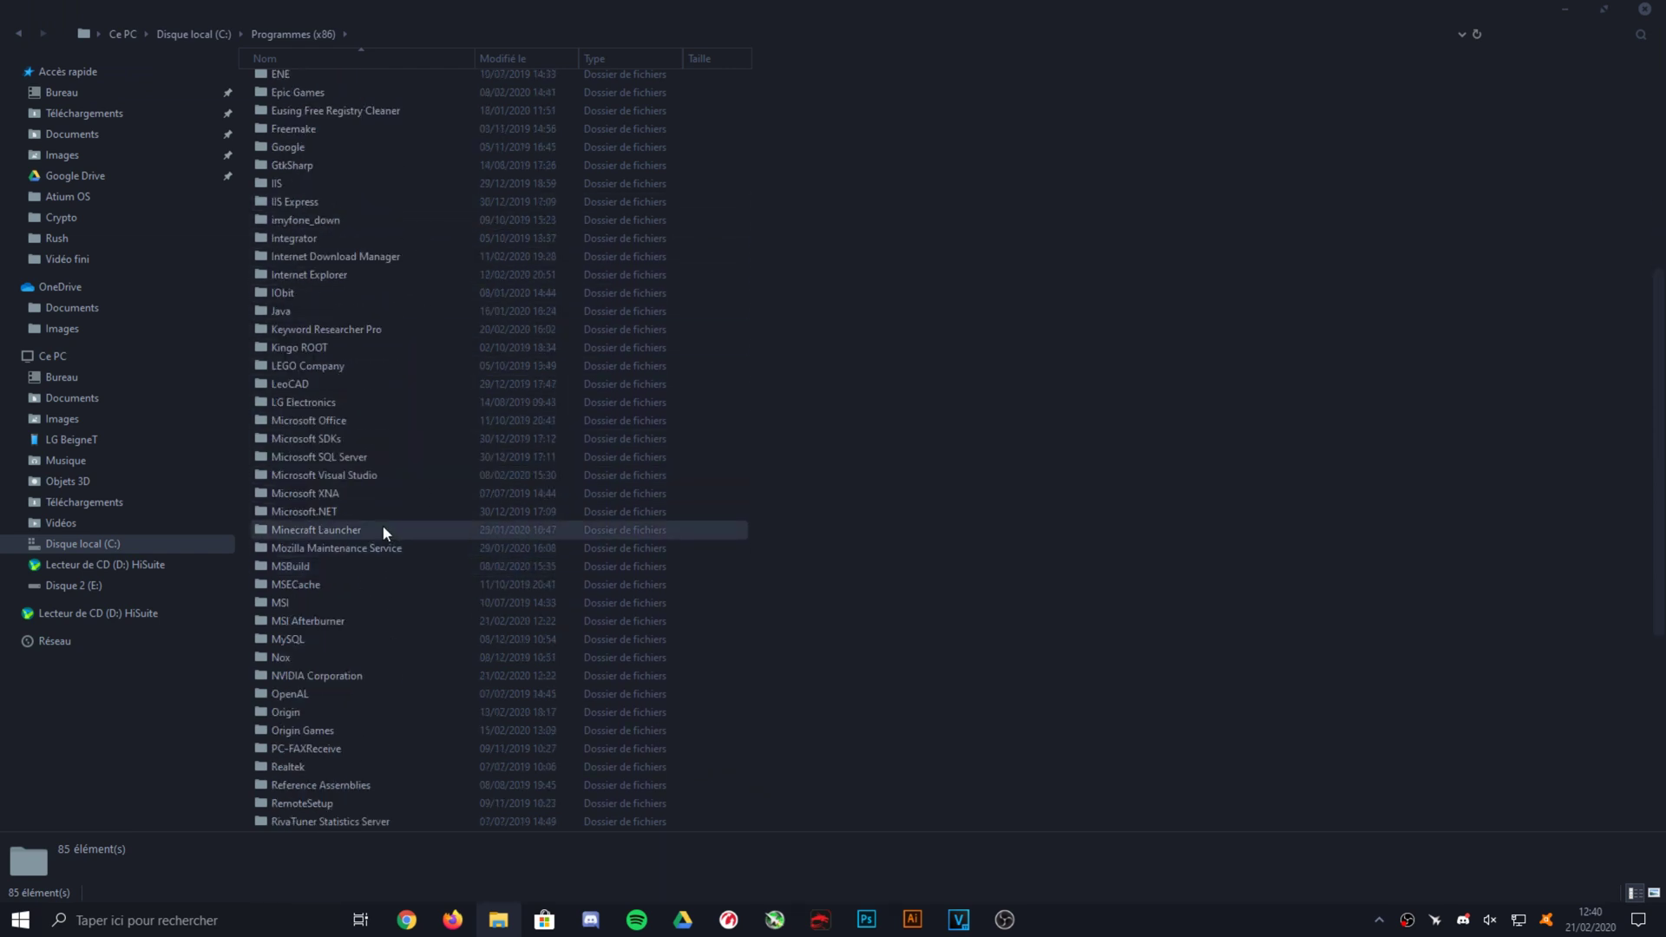
pyautogui.scroll(-2, 378, 524)
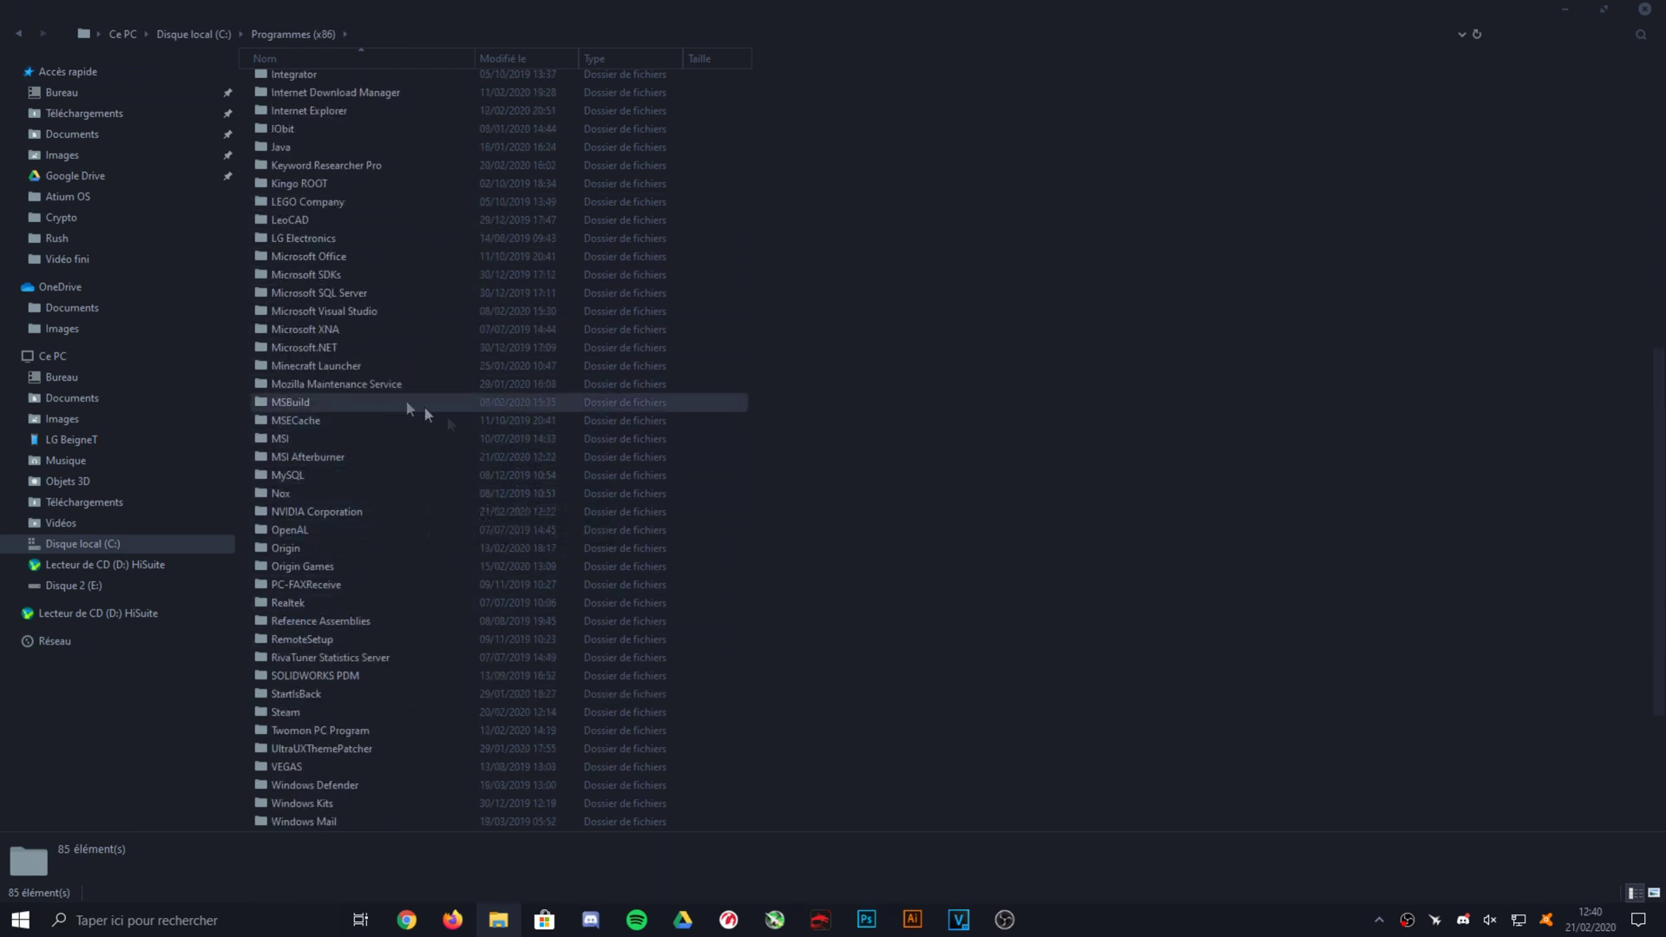
pyautogui.doubleClick(409, 511)
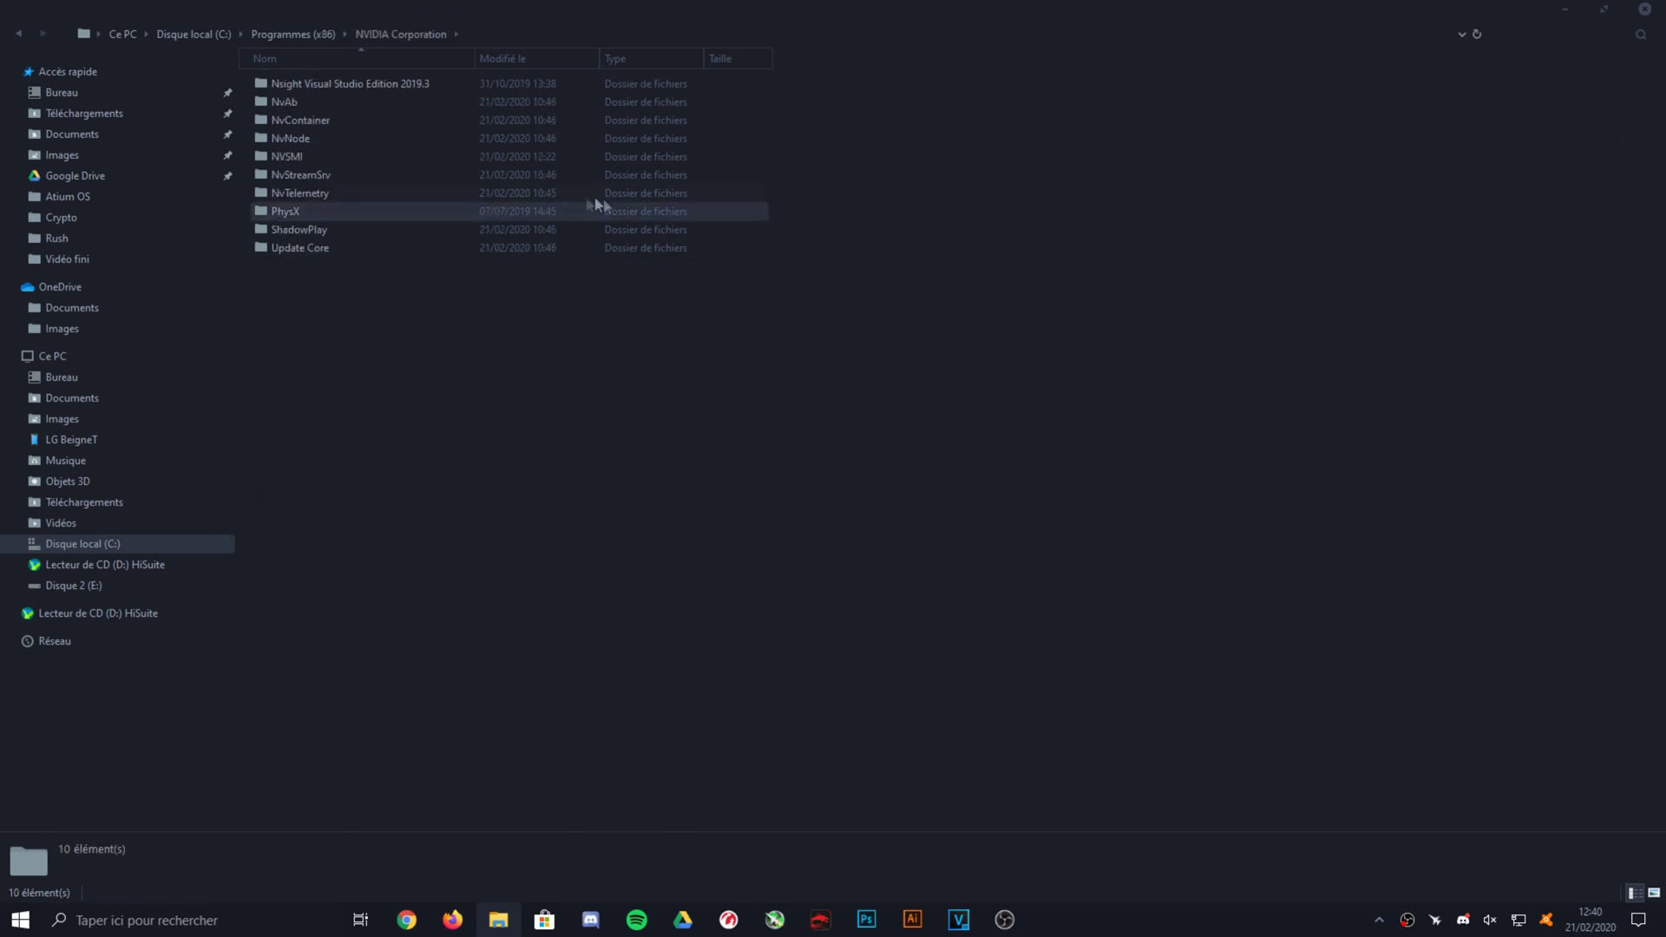
# Create a folder named NVMSI in the NVIDIA Corporation folder under Programmes (x86)
pyautogui.rightClick(356, 313)
pyautogui.moveTo(298, 539)
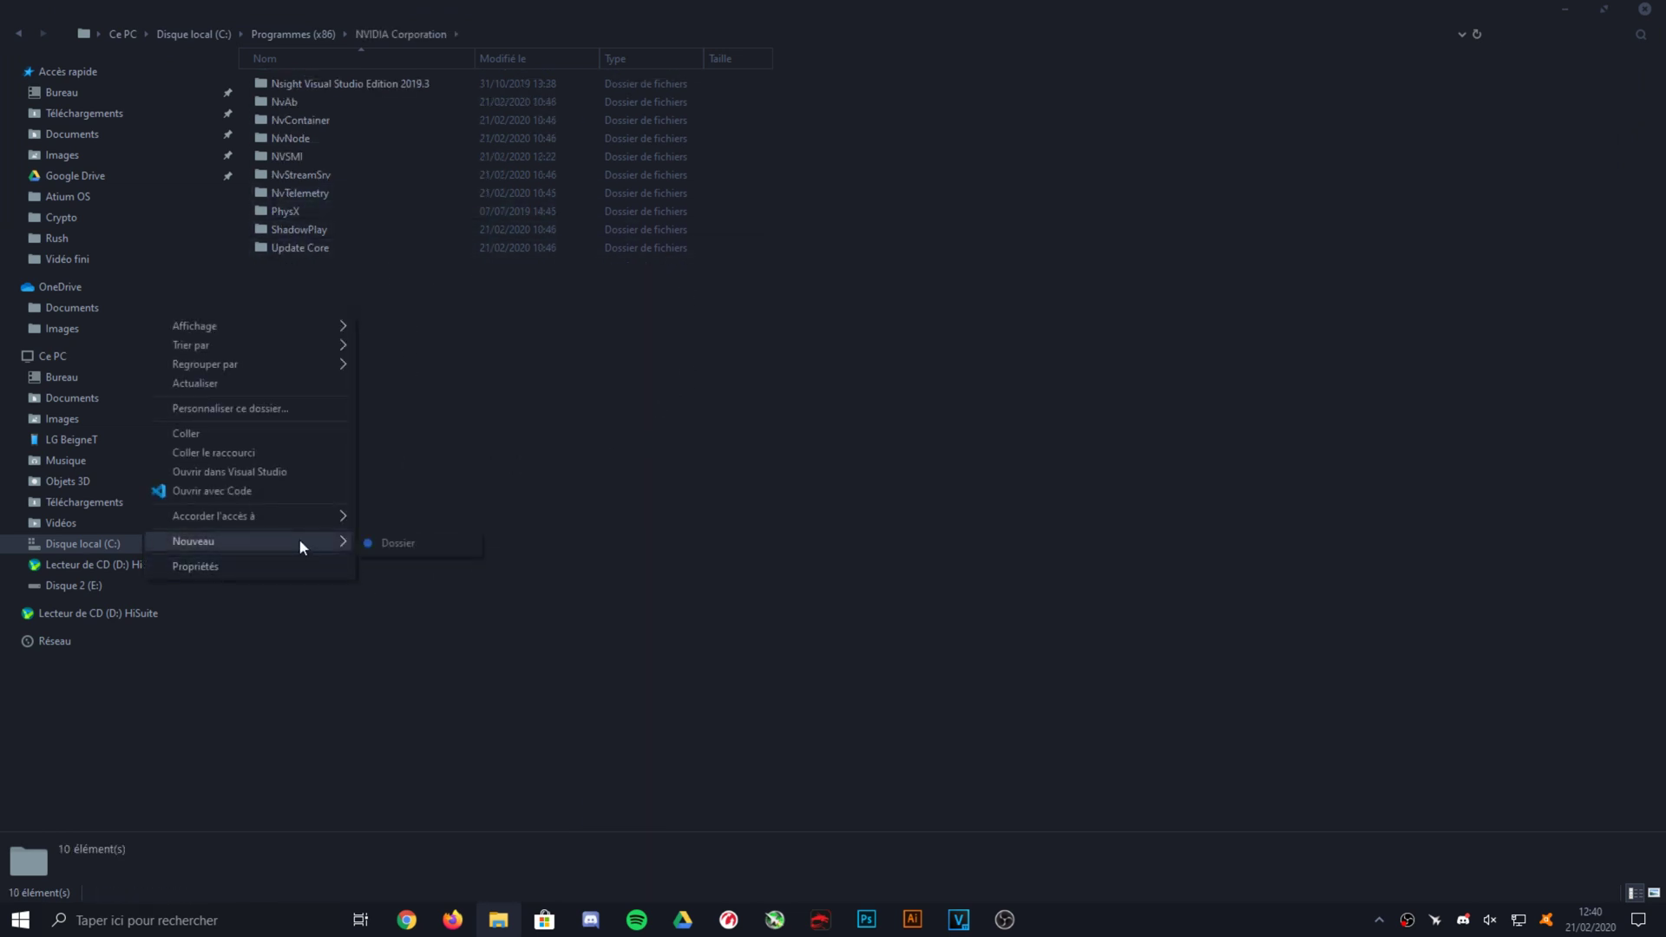
pyautogui.click(366, 543)
pyautogui.write('N')
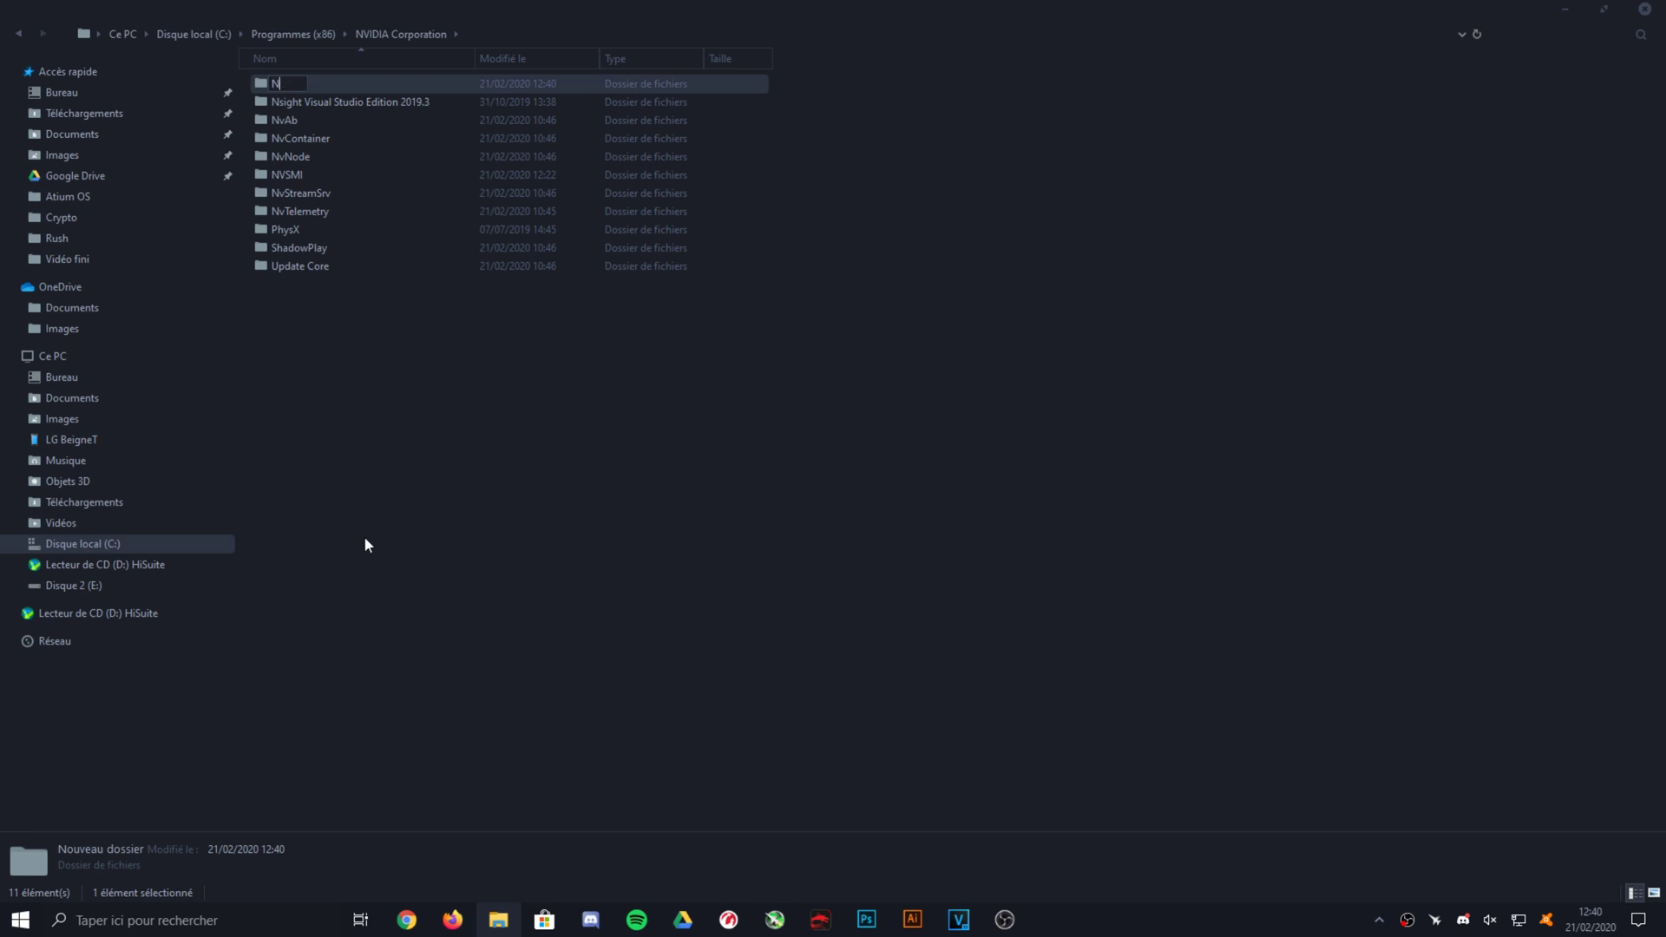
pyautogui.write('VMSI')
pyautogui.press('Return')
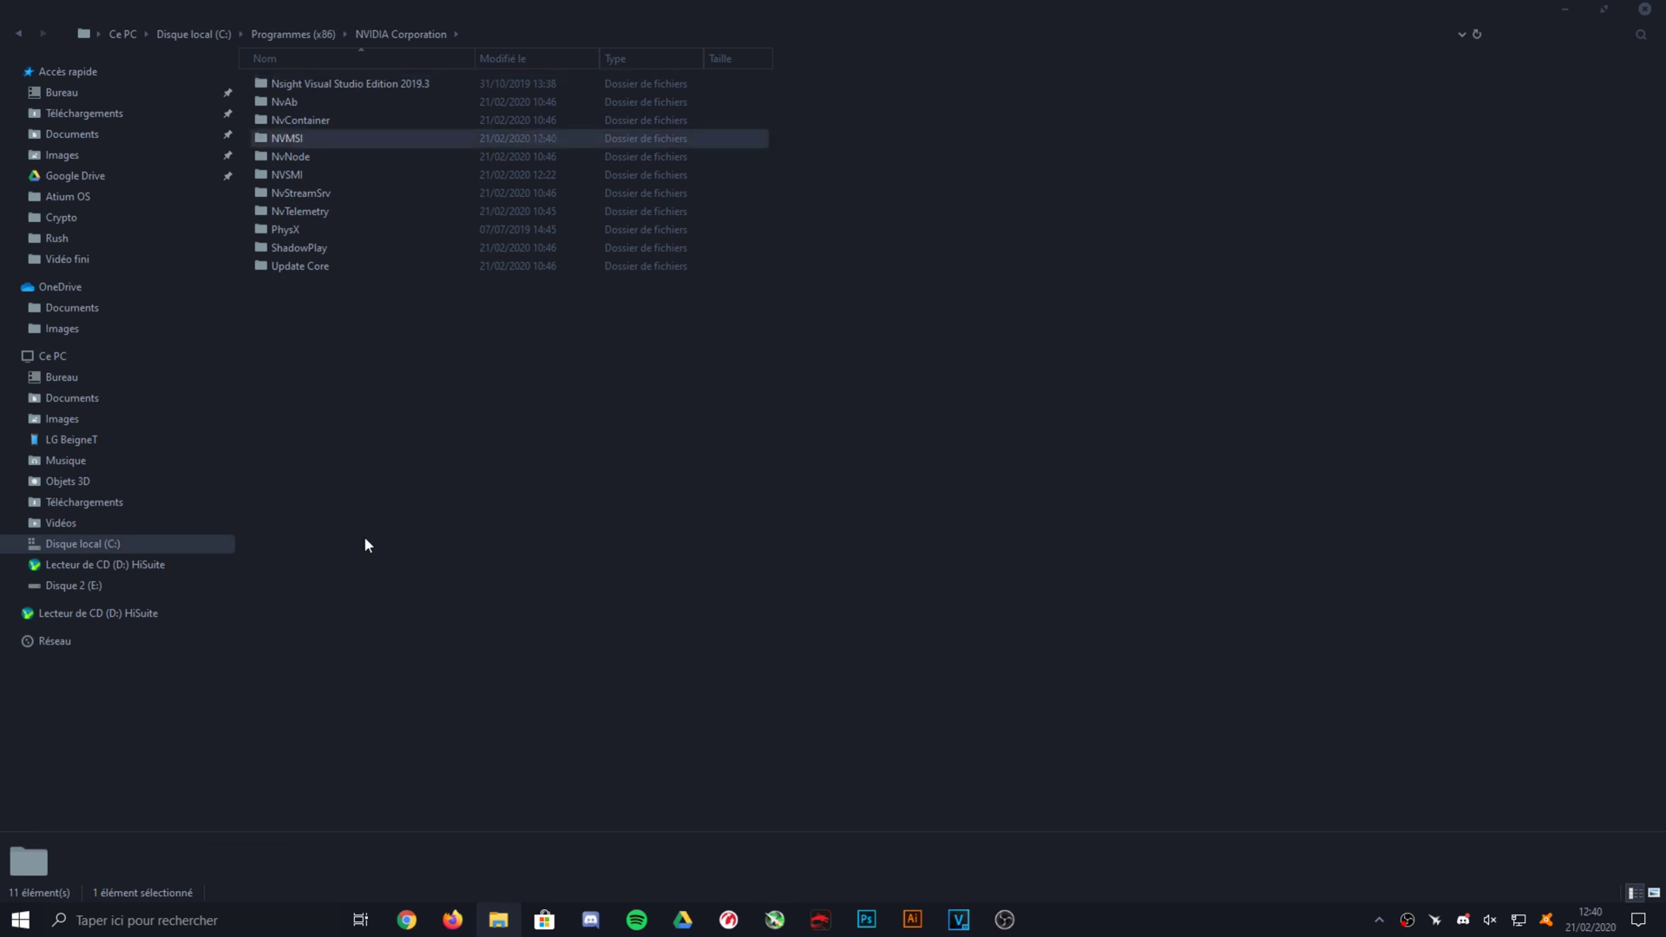
# Copy nvml.dll into the new NVMSI folder under Programmes (x86) and close the folder window
pyautogui.press('Return')
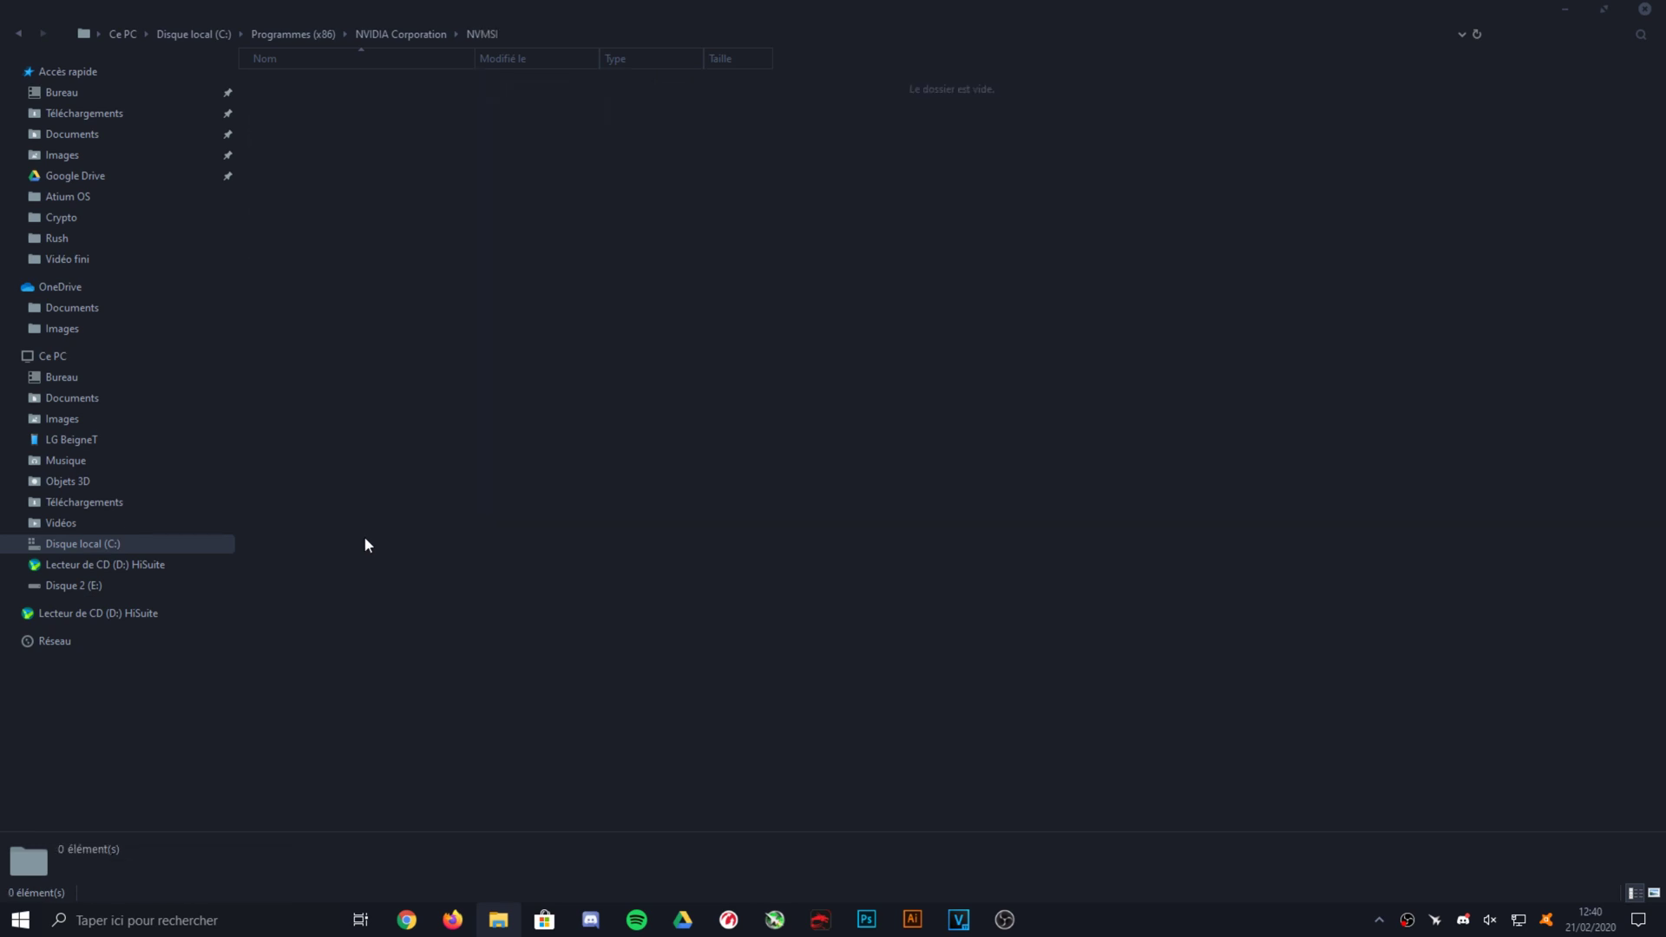
pyautogui.click(748, 359)
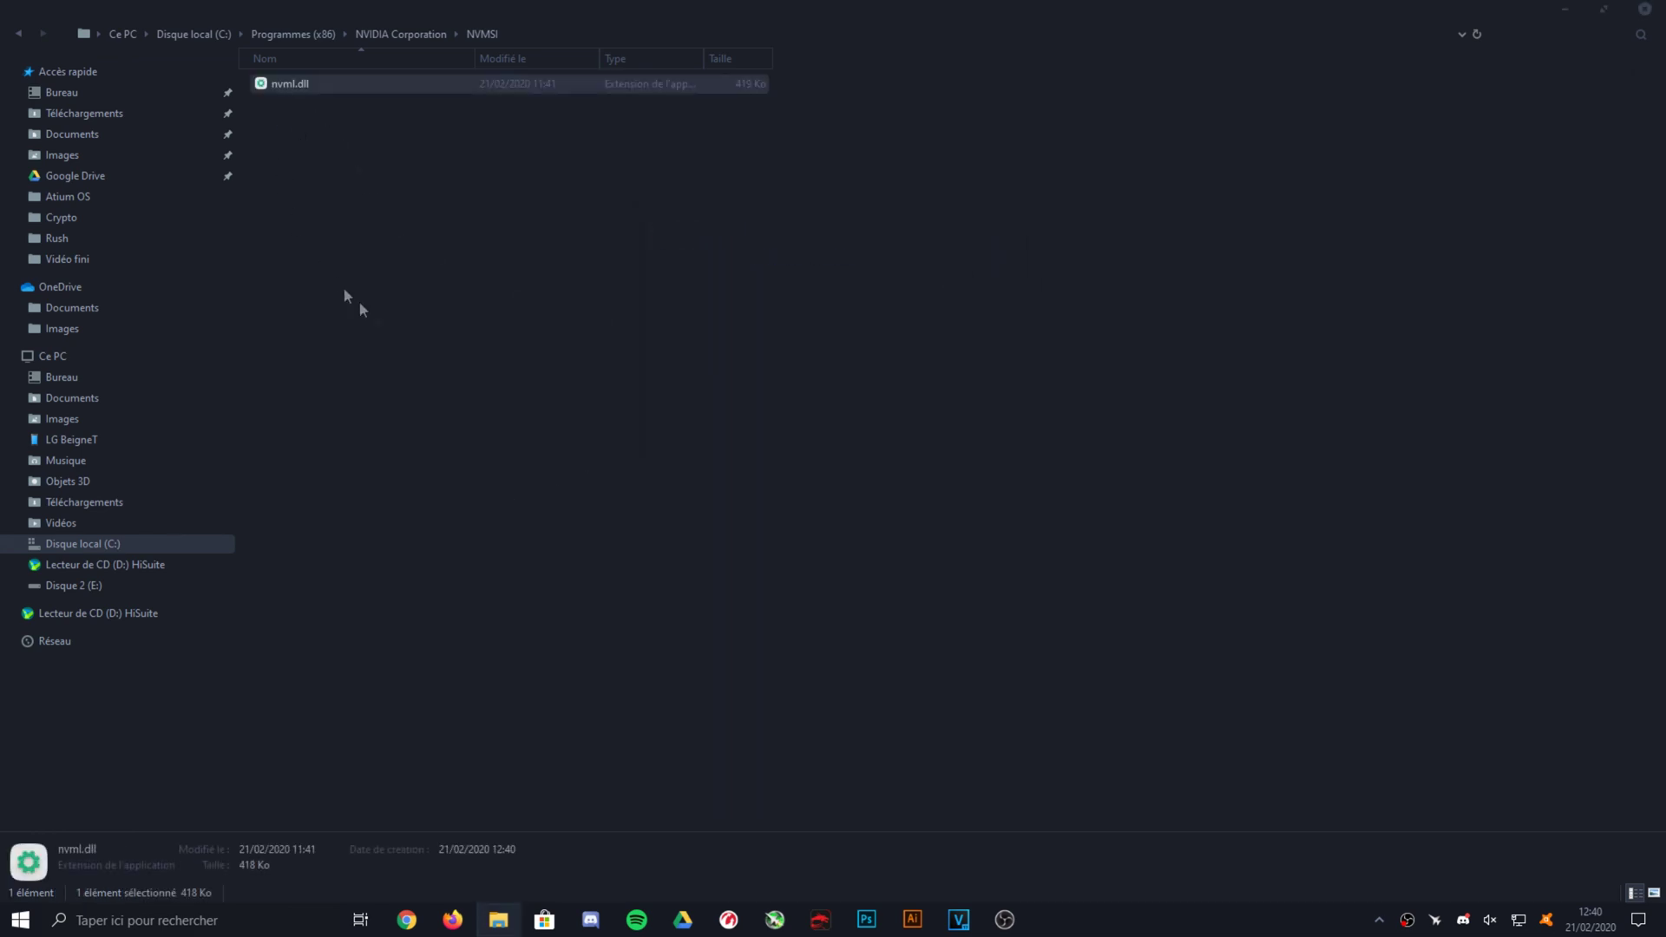
pyautogui.click(1645, 11)
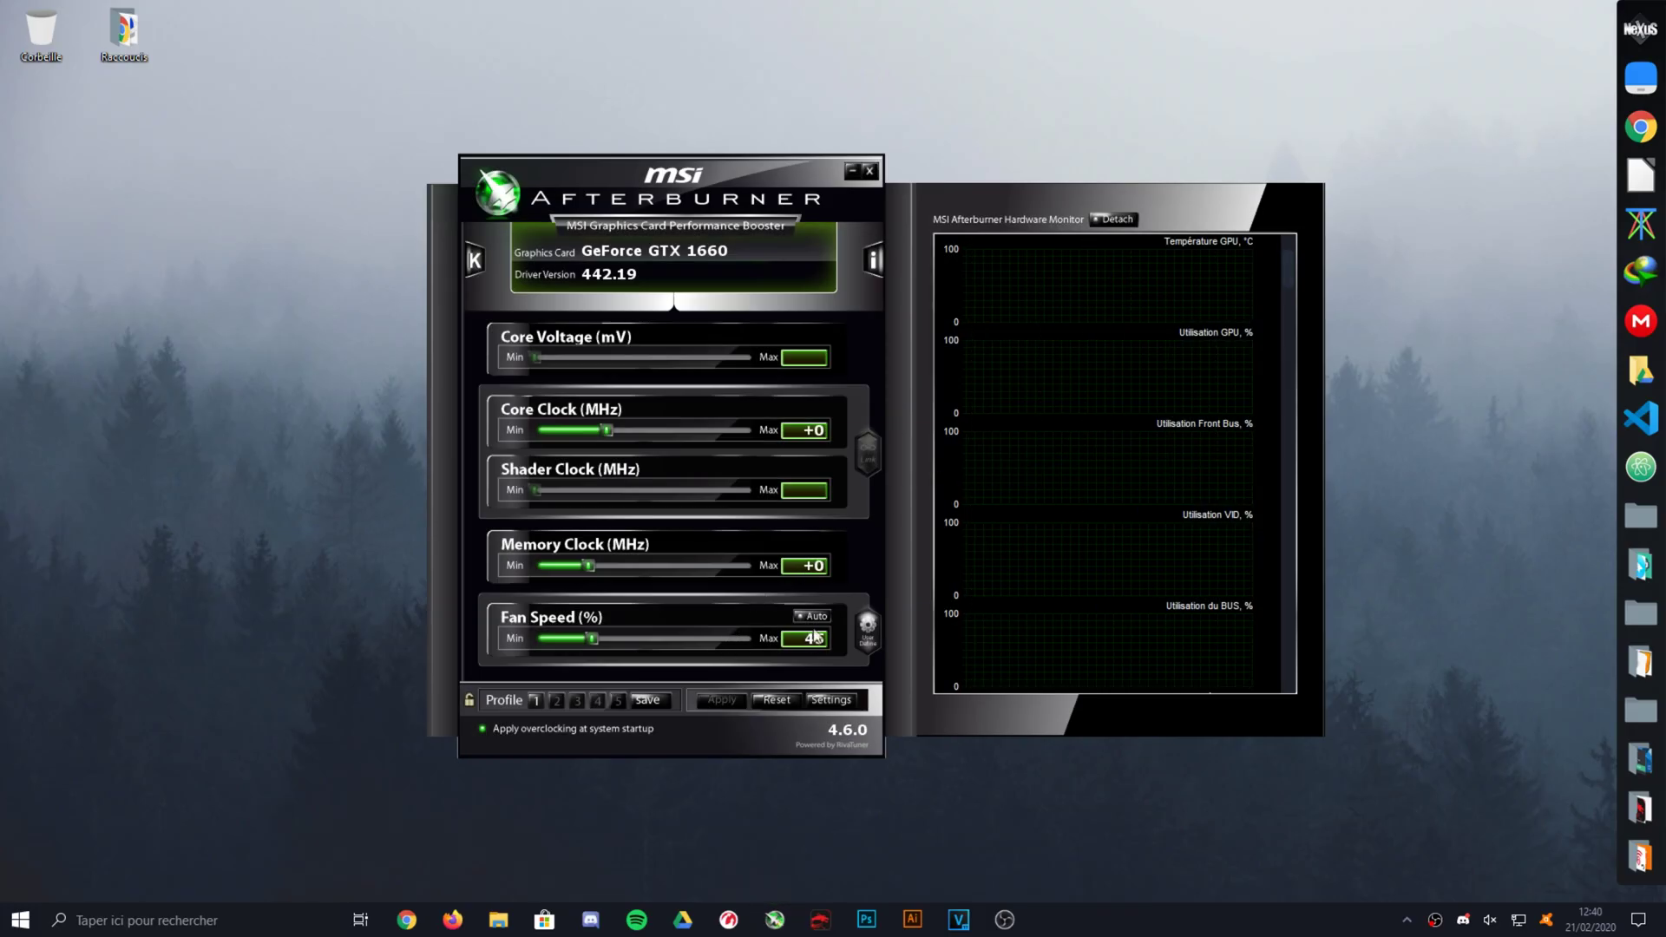
# Set the graphics card's fan speed to 70 % in MSI Afterburner and apply it
pyautogui.moveTo(594, 642); pyautogui.dragTo(665, 642)
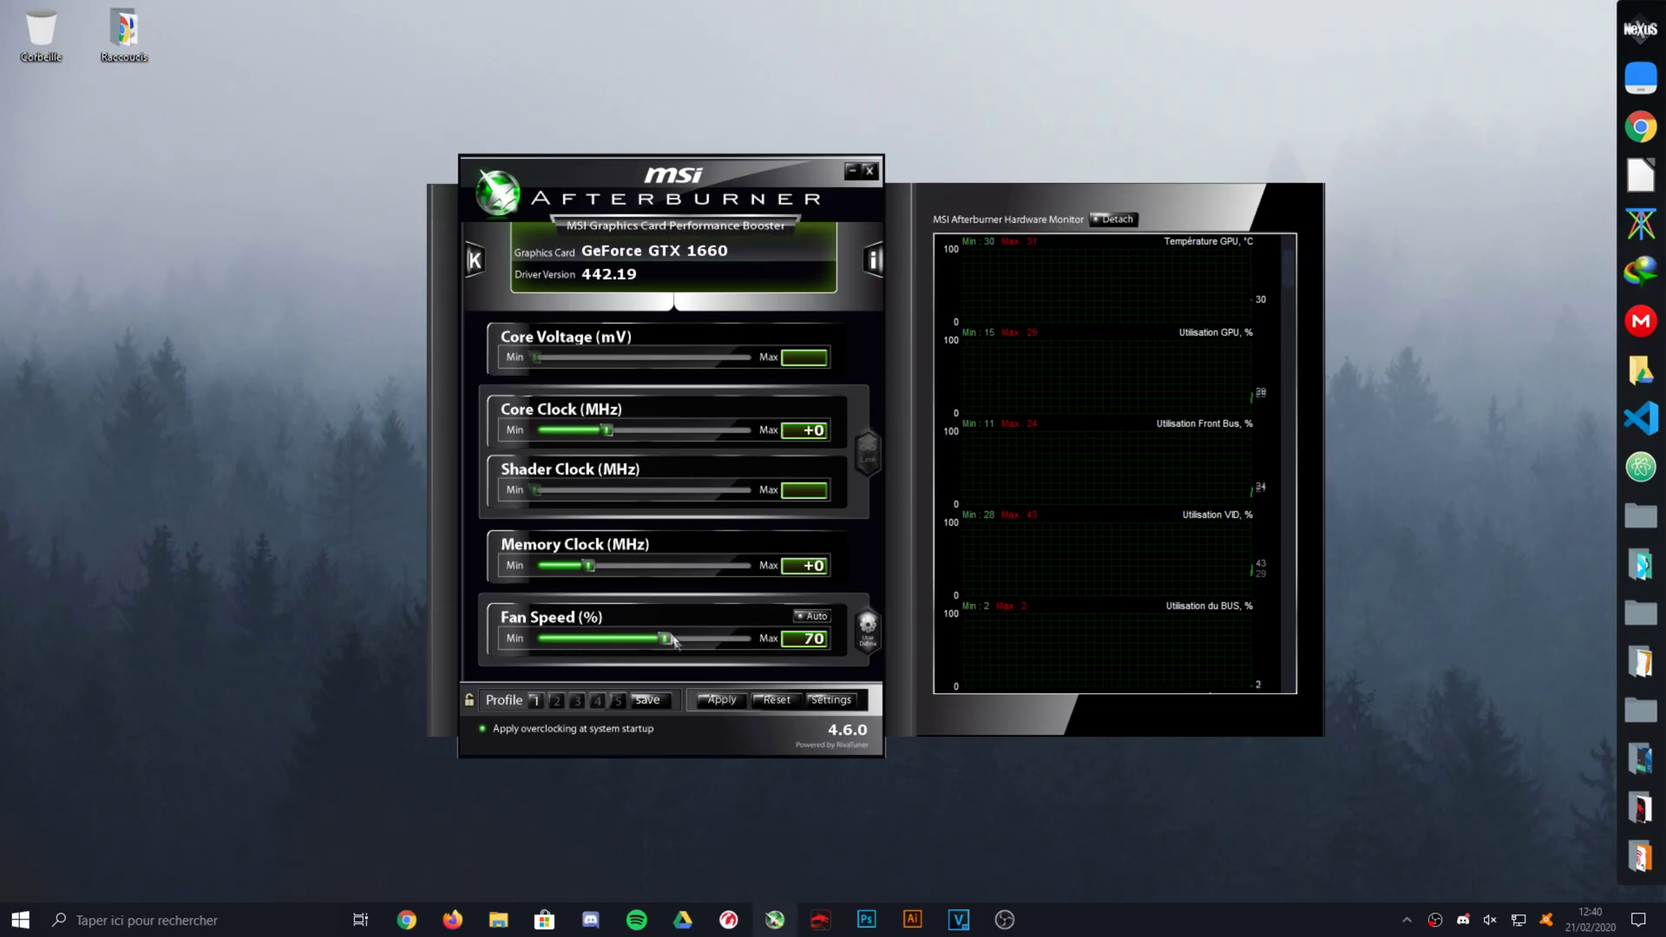
pyautogui.click(721, 700)
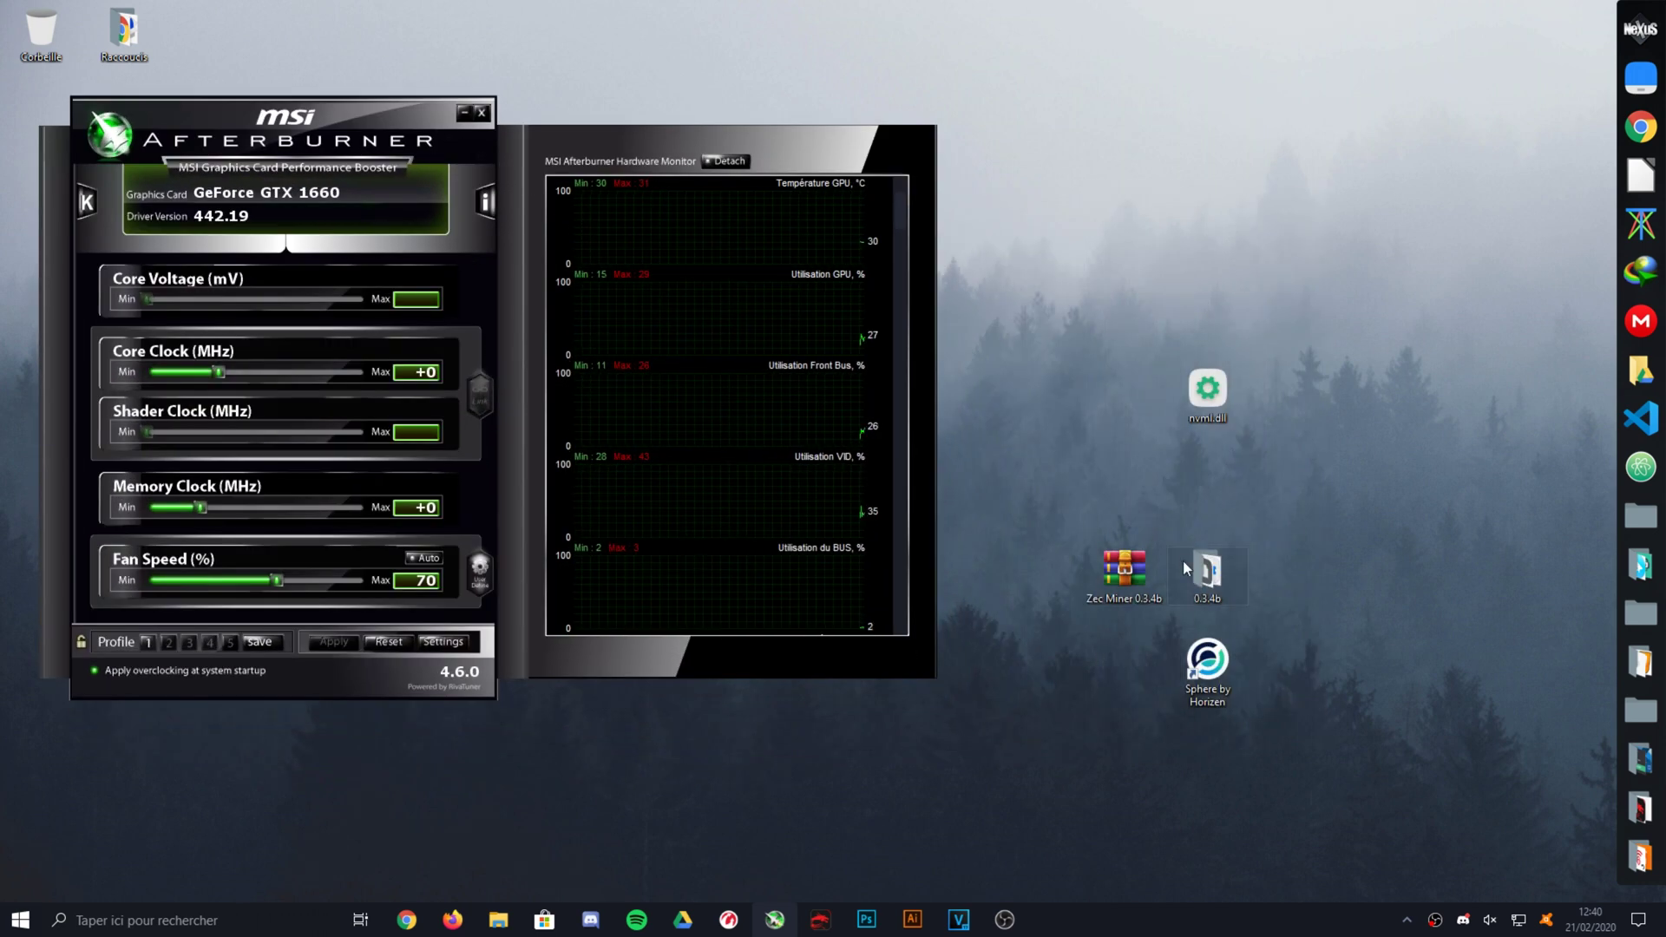
# Open the 0.3.4b folder from the desktop, run the start command file and maximize the miner's console
pyautogui.doubleClick(1184, 560)
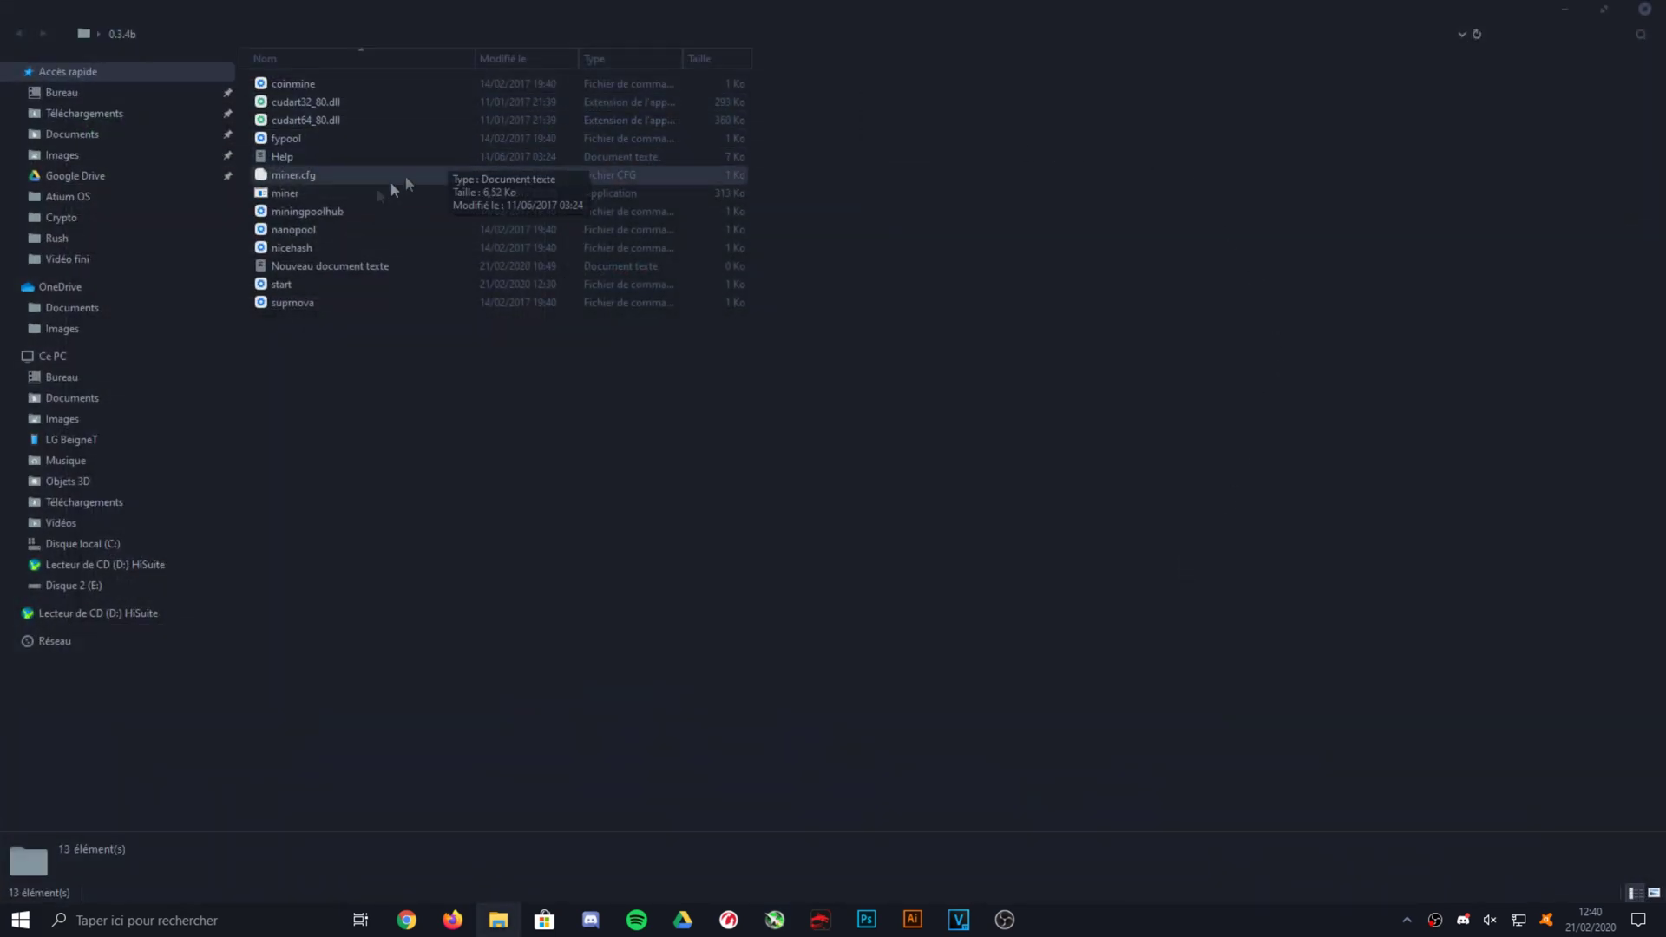
pyautogui.click(304, 288)
pyautogui.doubleClick(304, 288)
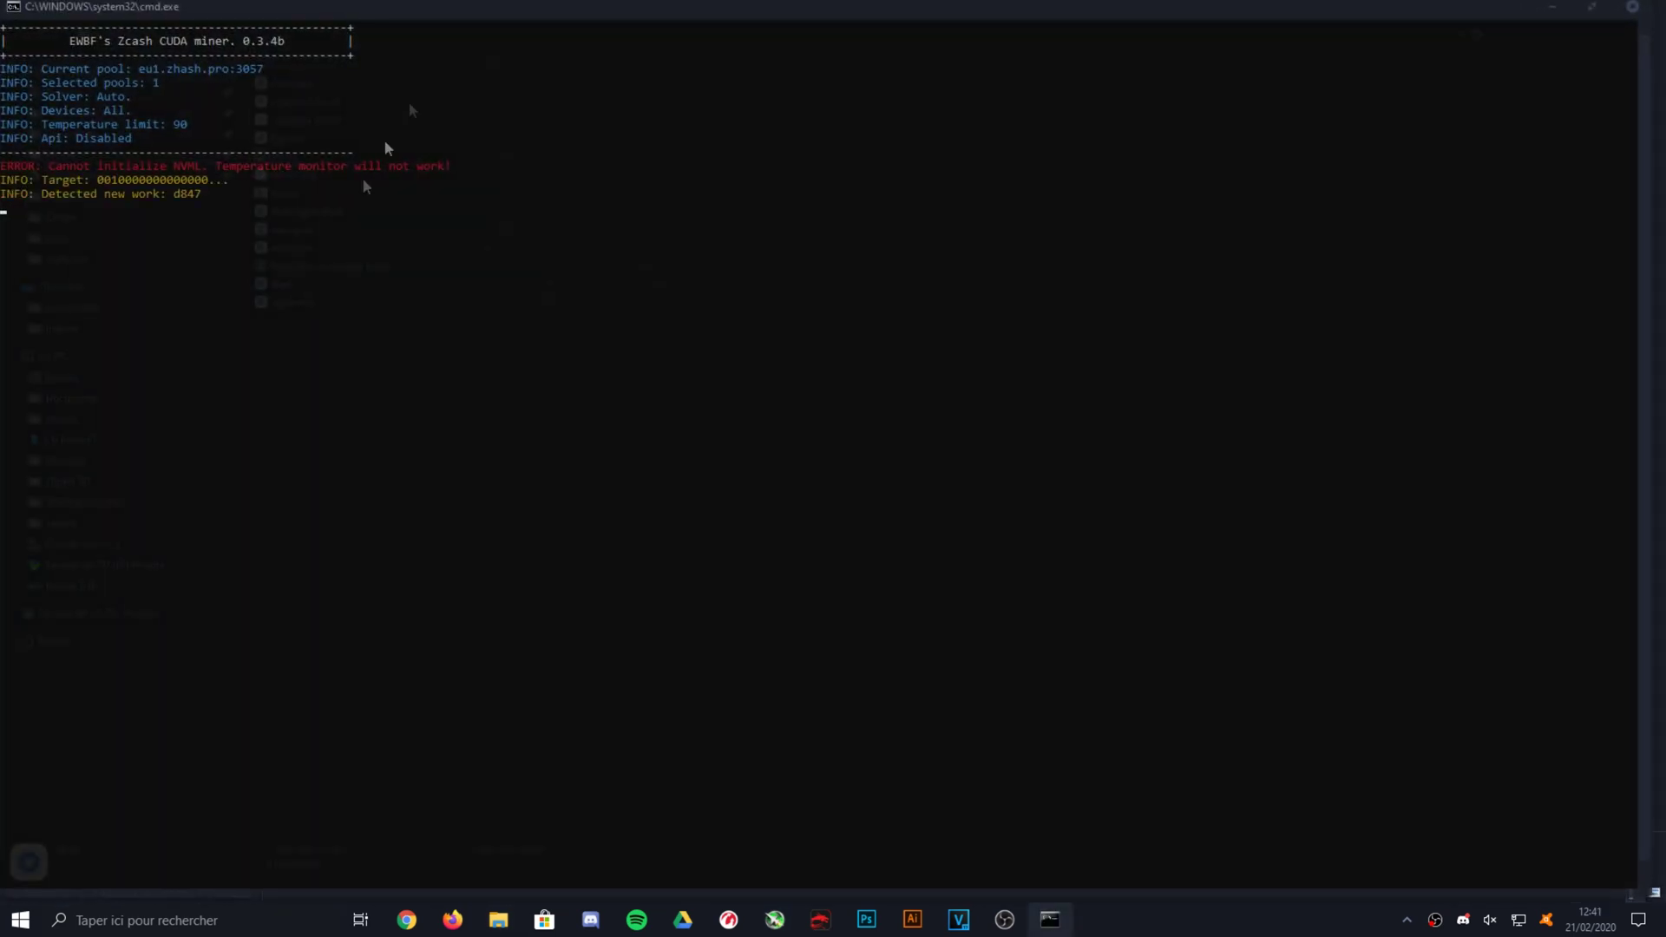
pyautogui.doubleClick(477, 4)
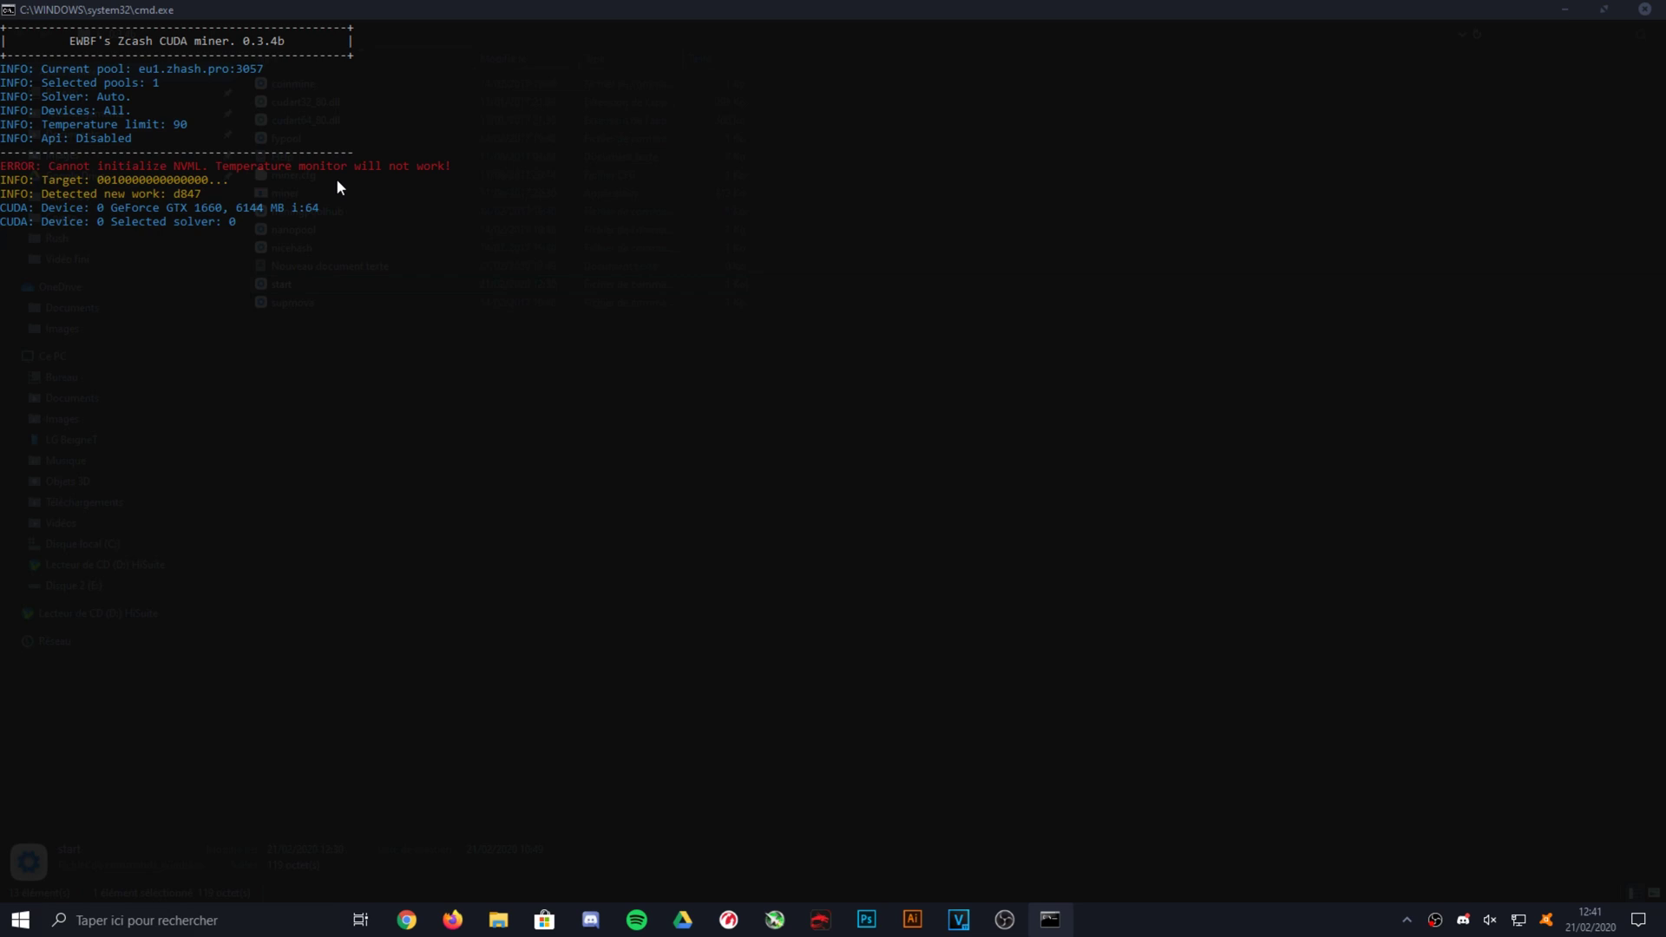
# Check the GPU graphs in MSI Afterburner while the miner runs, then return to the miner's console
pyautogui.click(775, 919)
pyautogui.moveTo(267, 128); pyautogui.dragTo(796, 239)
pyautogui.click(441, 4)
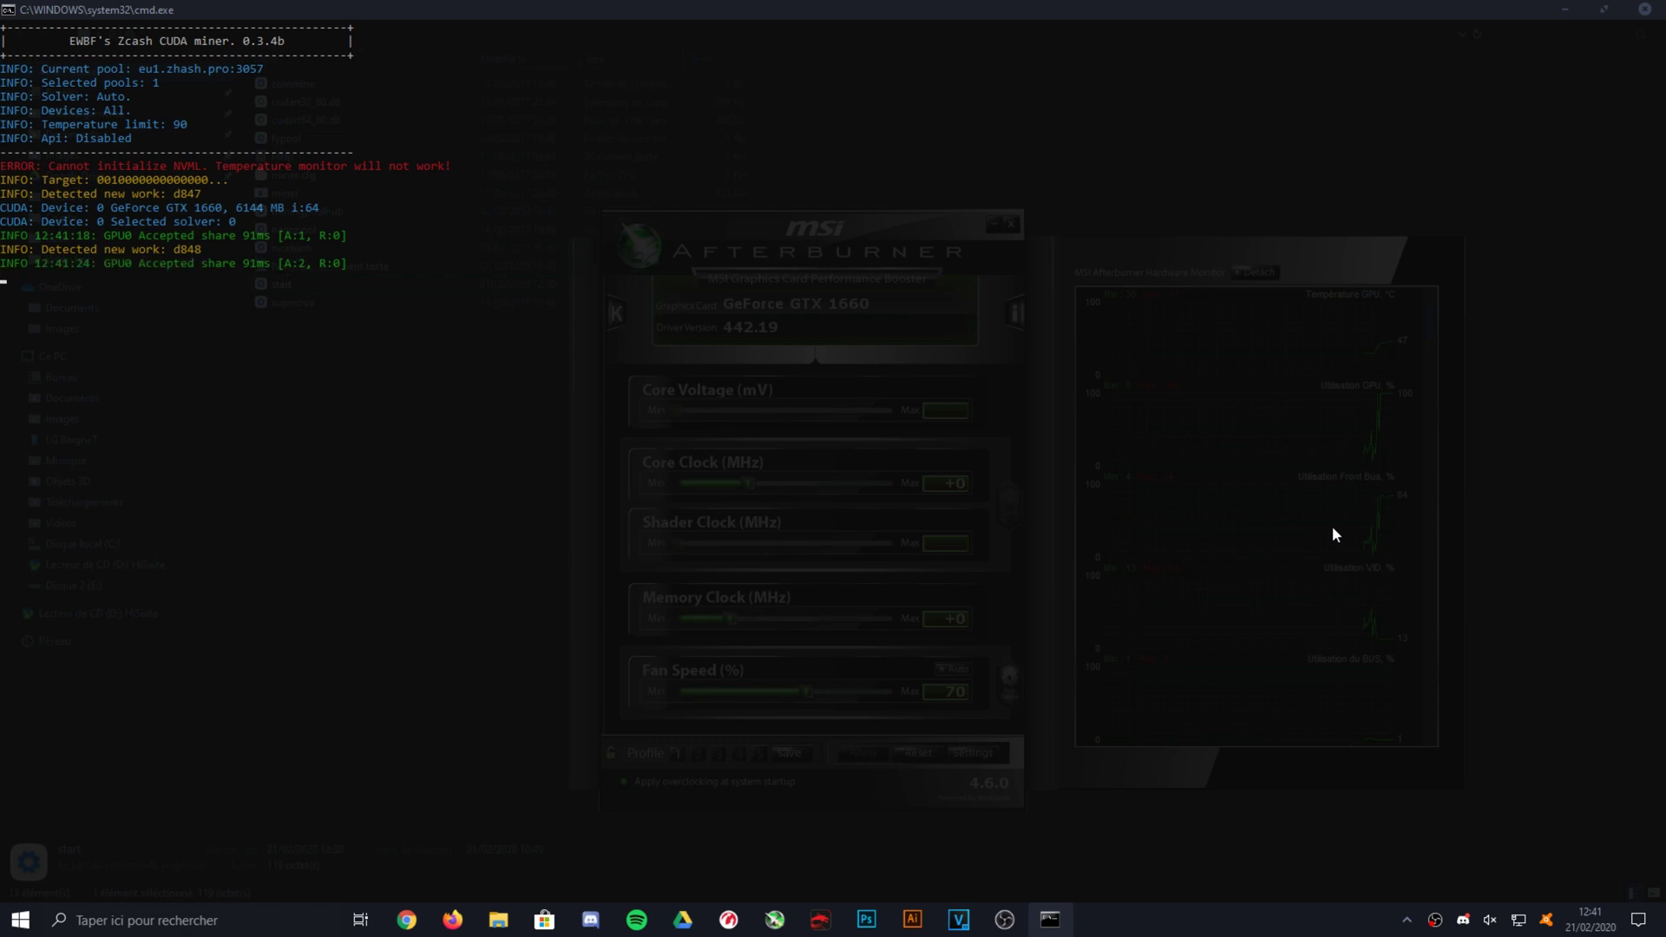
# Switch to Chrome and open the ZHash.pro ZEN miner dashboard
pyautogui.click(407, 919)
pyautogui.write('z')
pyautogui.press('Return')
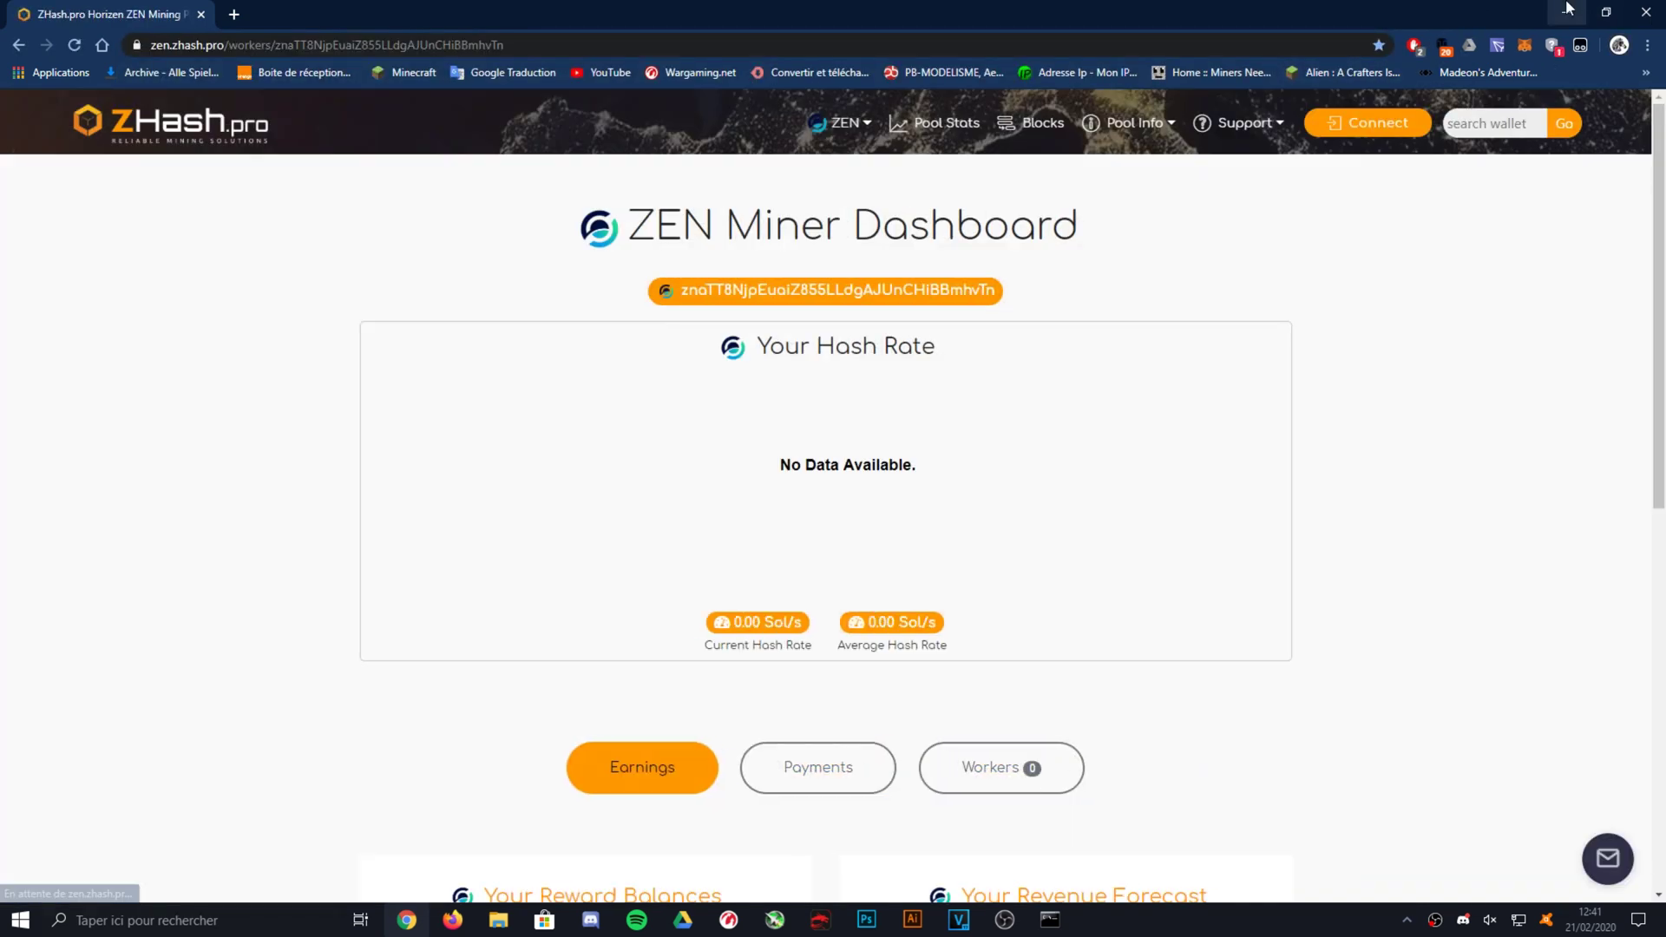
# Minimize Chrome and MSI Afterburner, copy the wallet address from the start command file and close the file
pyautogui.click(1567, 10)
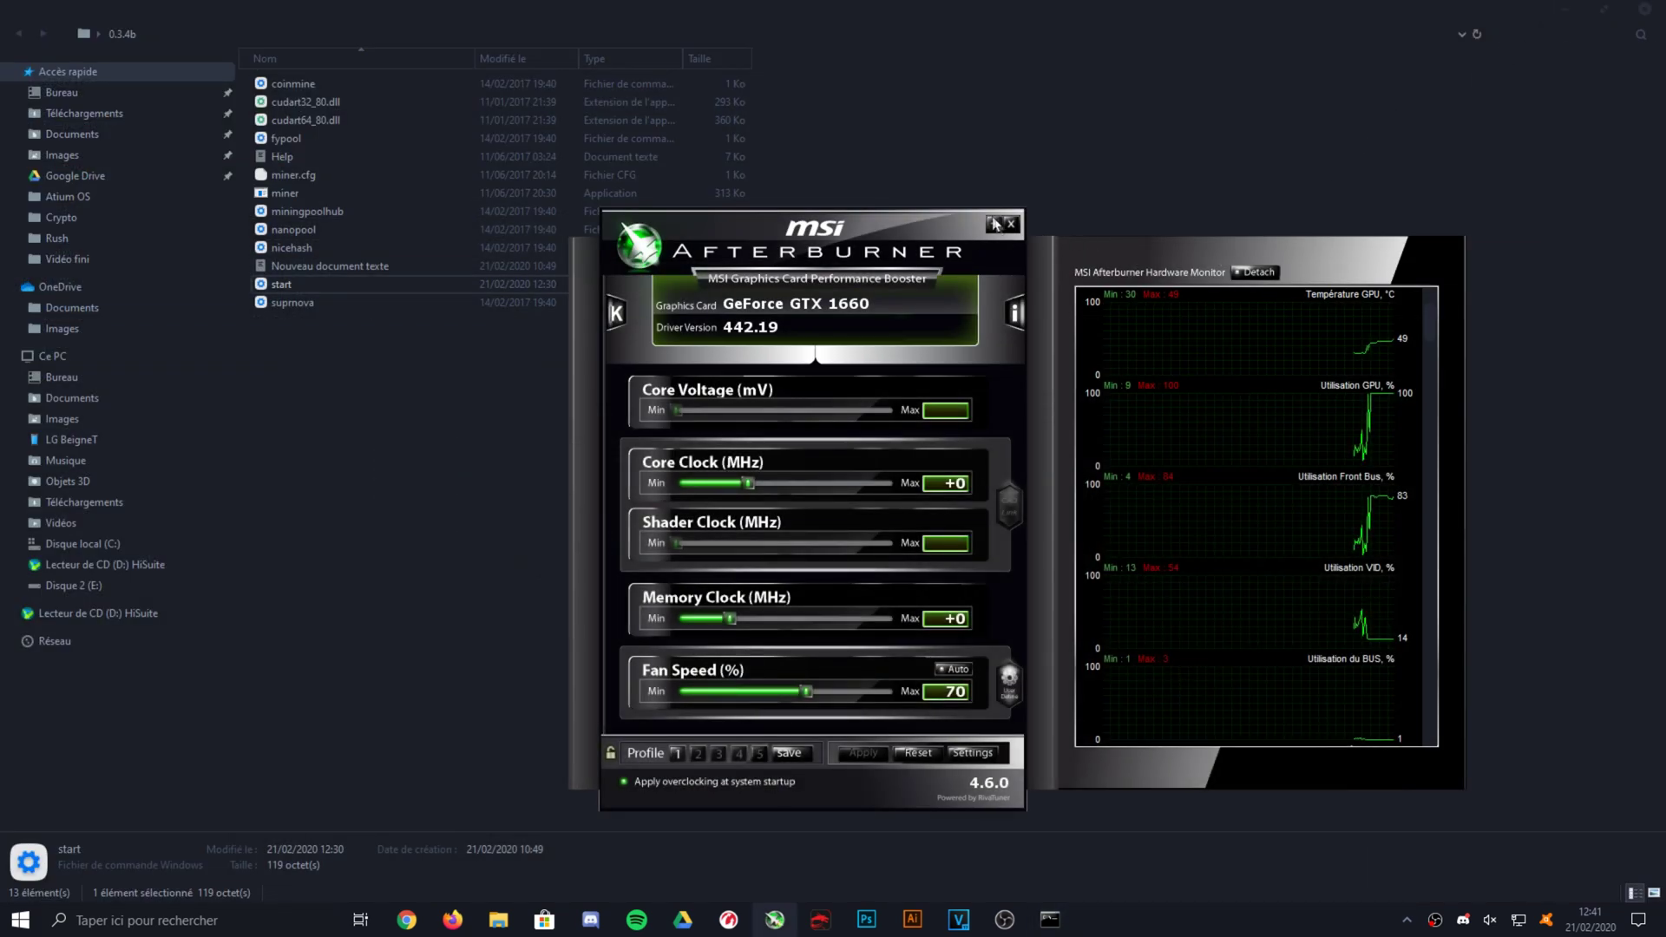
pyautogui.click(992, 225)
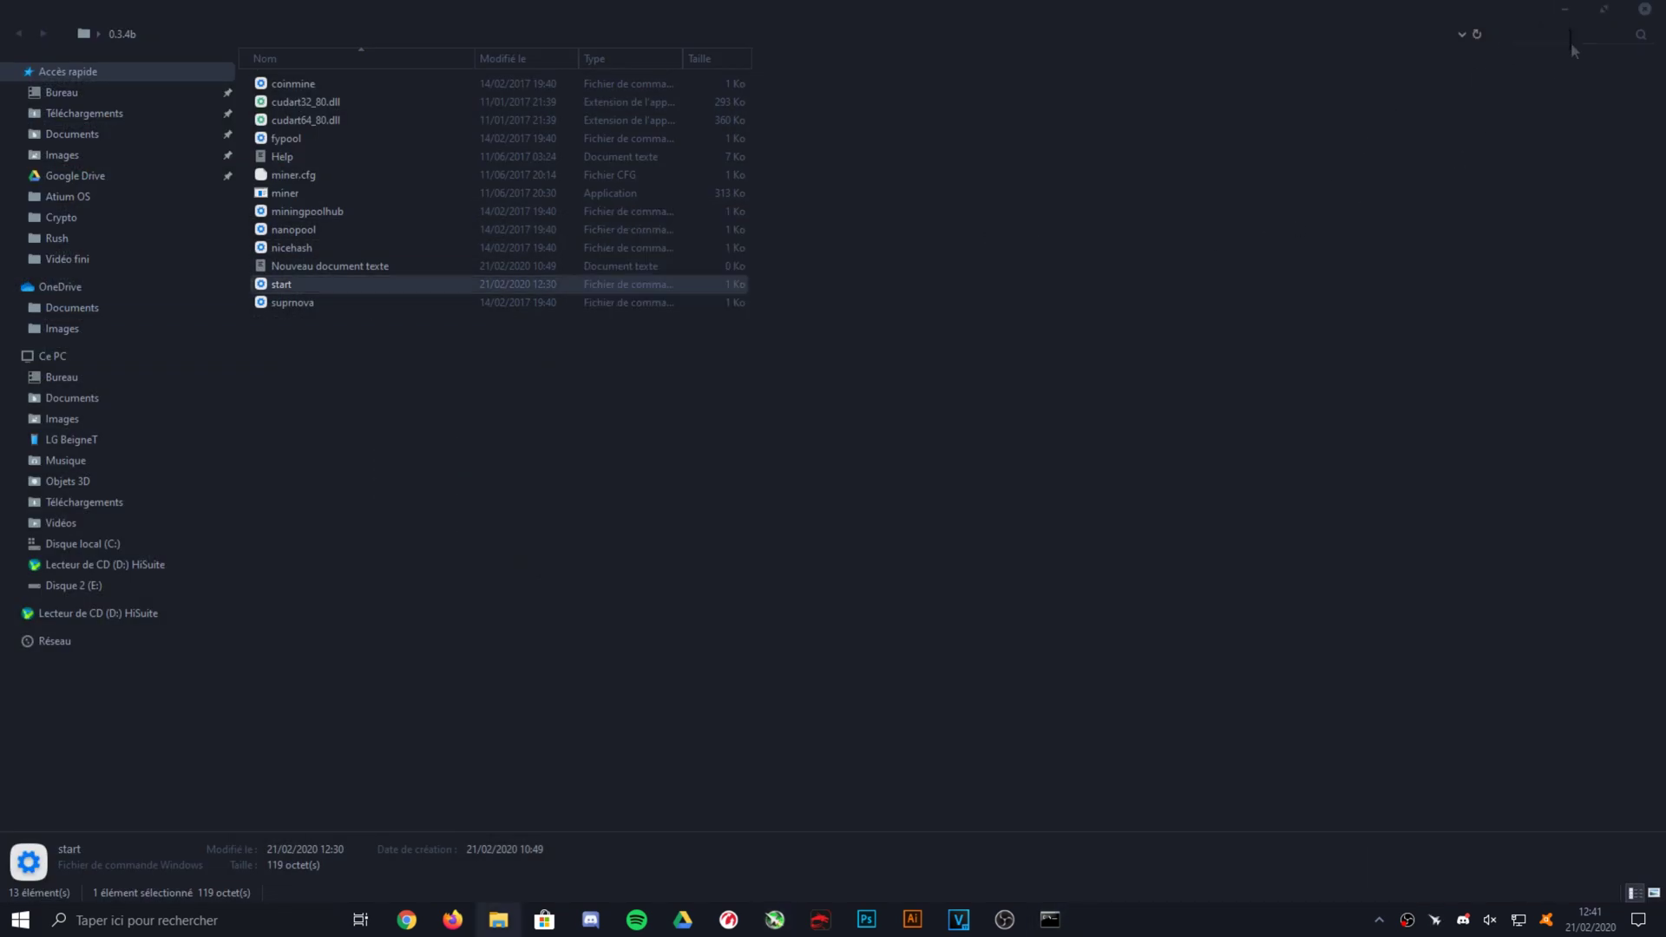
pyautogui.rightClick(288, 281)
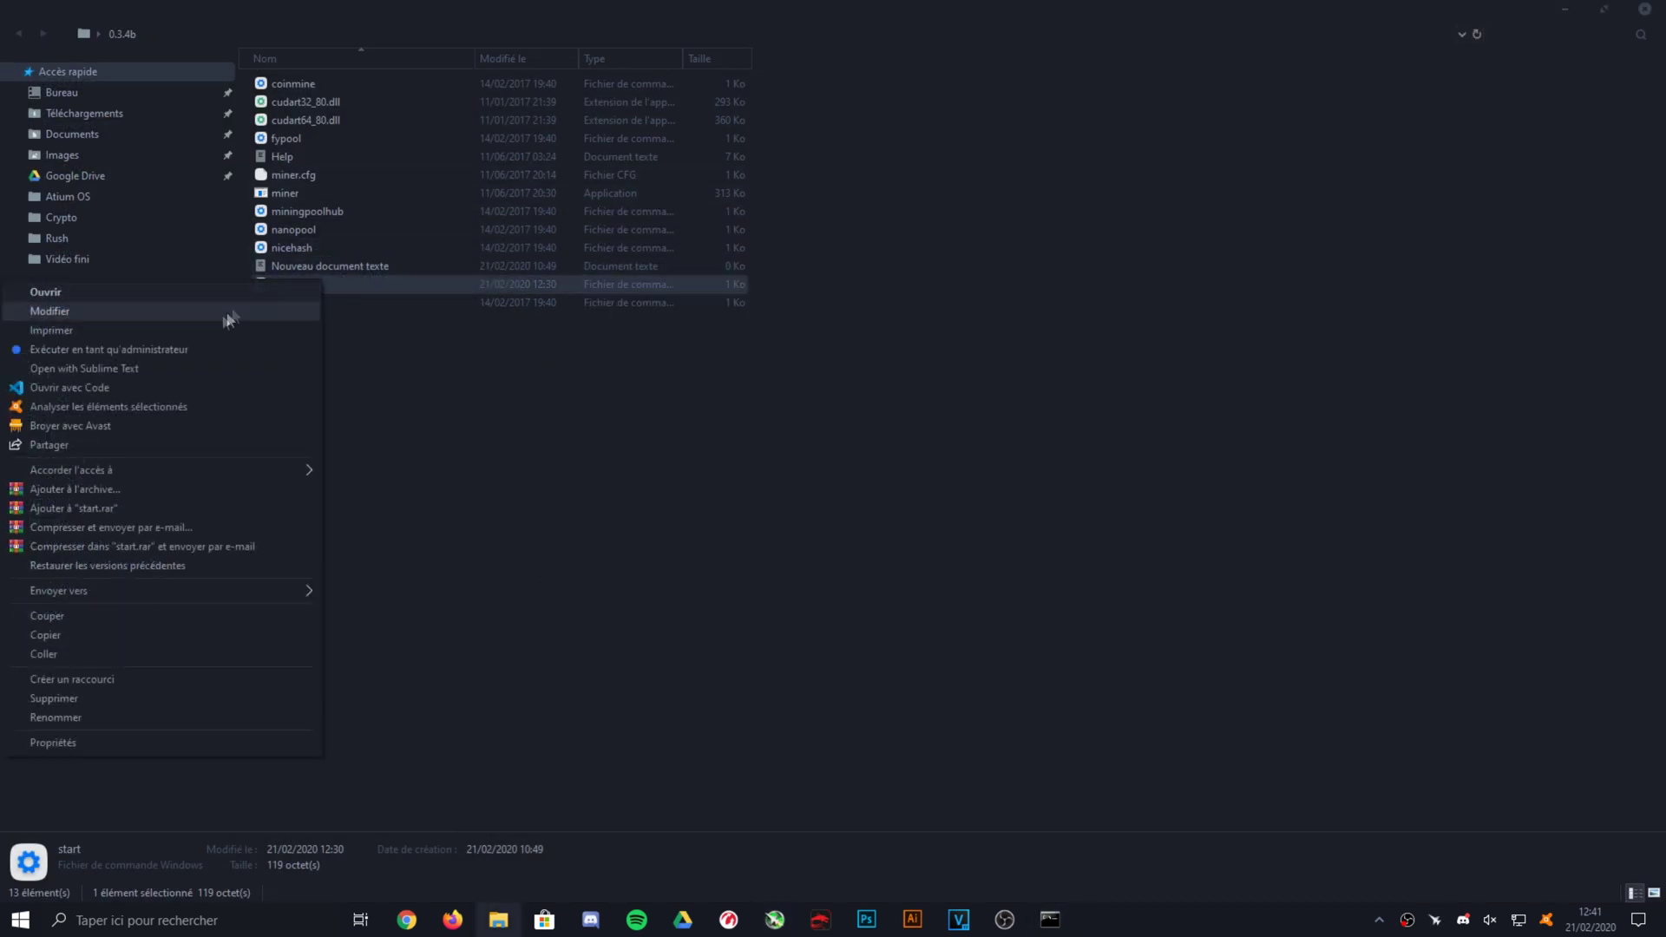
pyautogui.click(220, 314)
pyautogui.moveTo(566, 236); pyautogui.dragTo(832, 236)
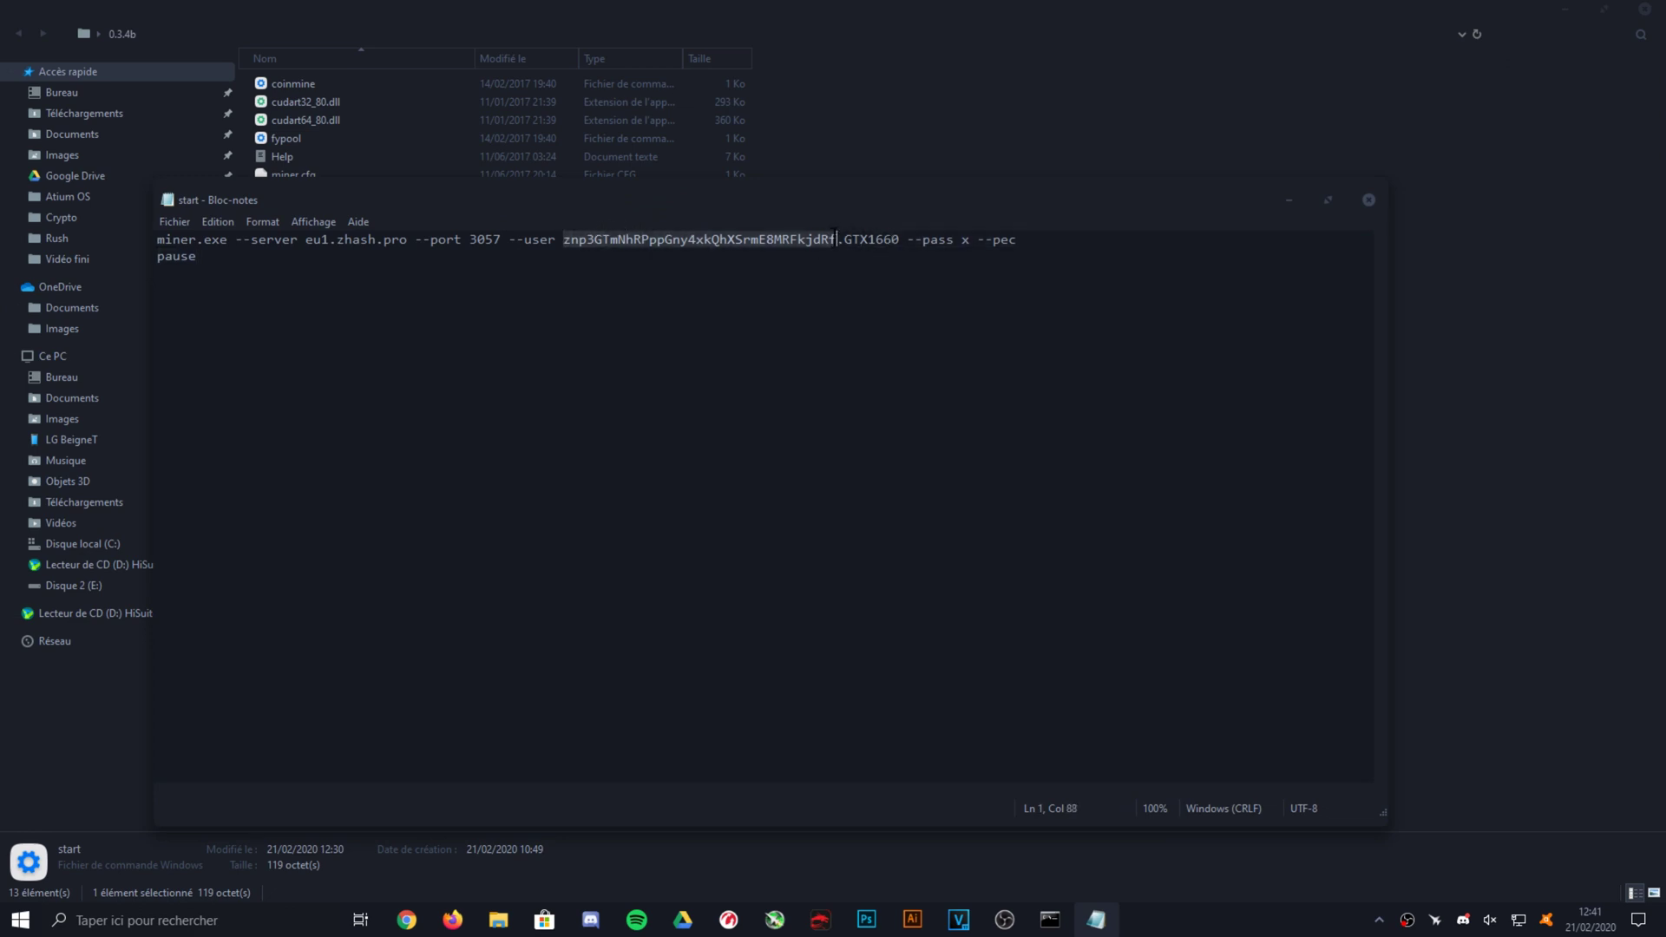
pyautogui.click(1369, 200)
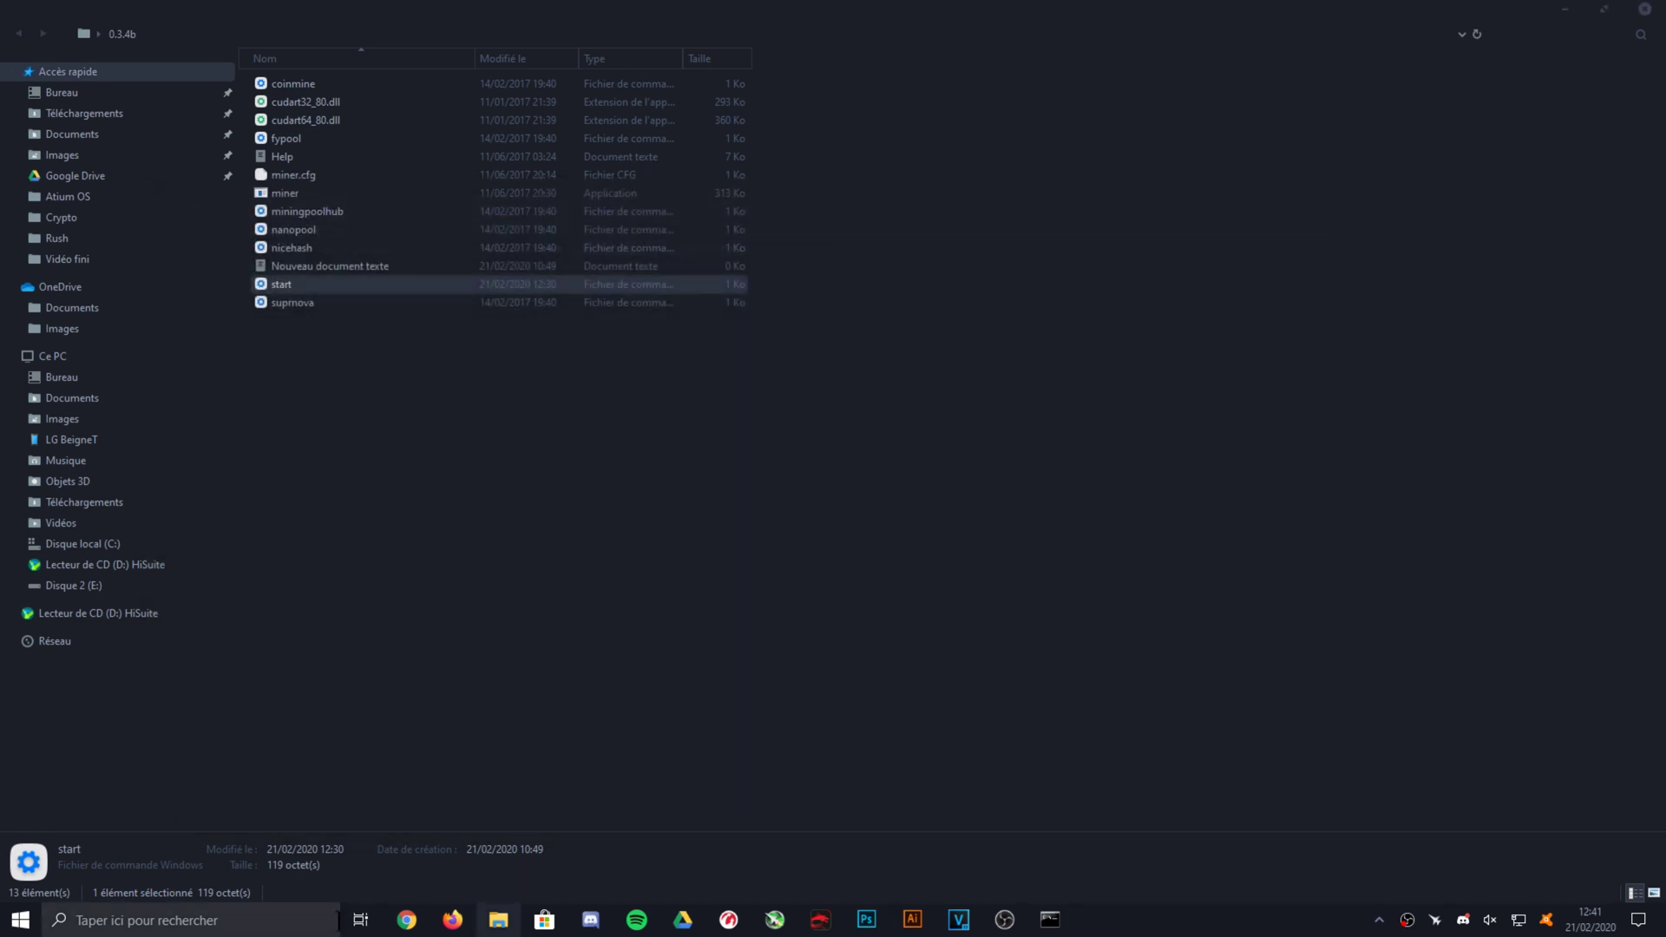
# Search ZHash.pro for the copied wallet address to open its miner dashboard
pyautogui.click(406, 920)
pyautogui.click(1485, 127)
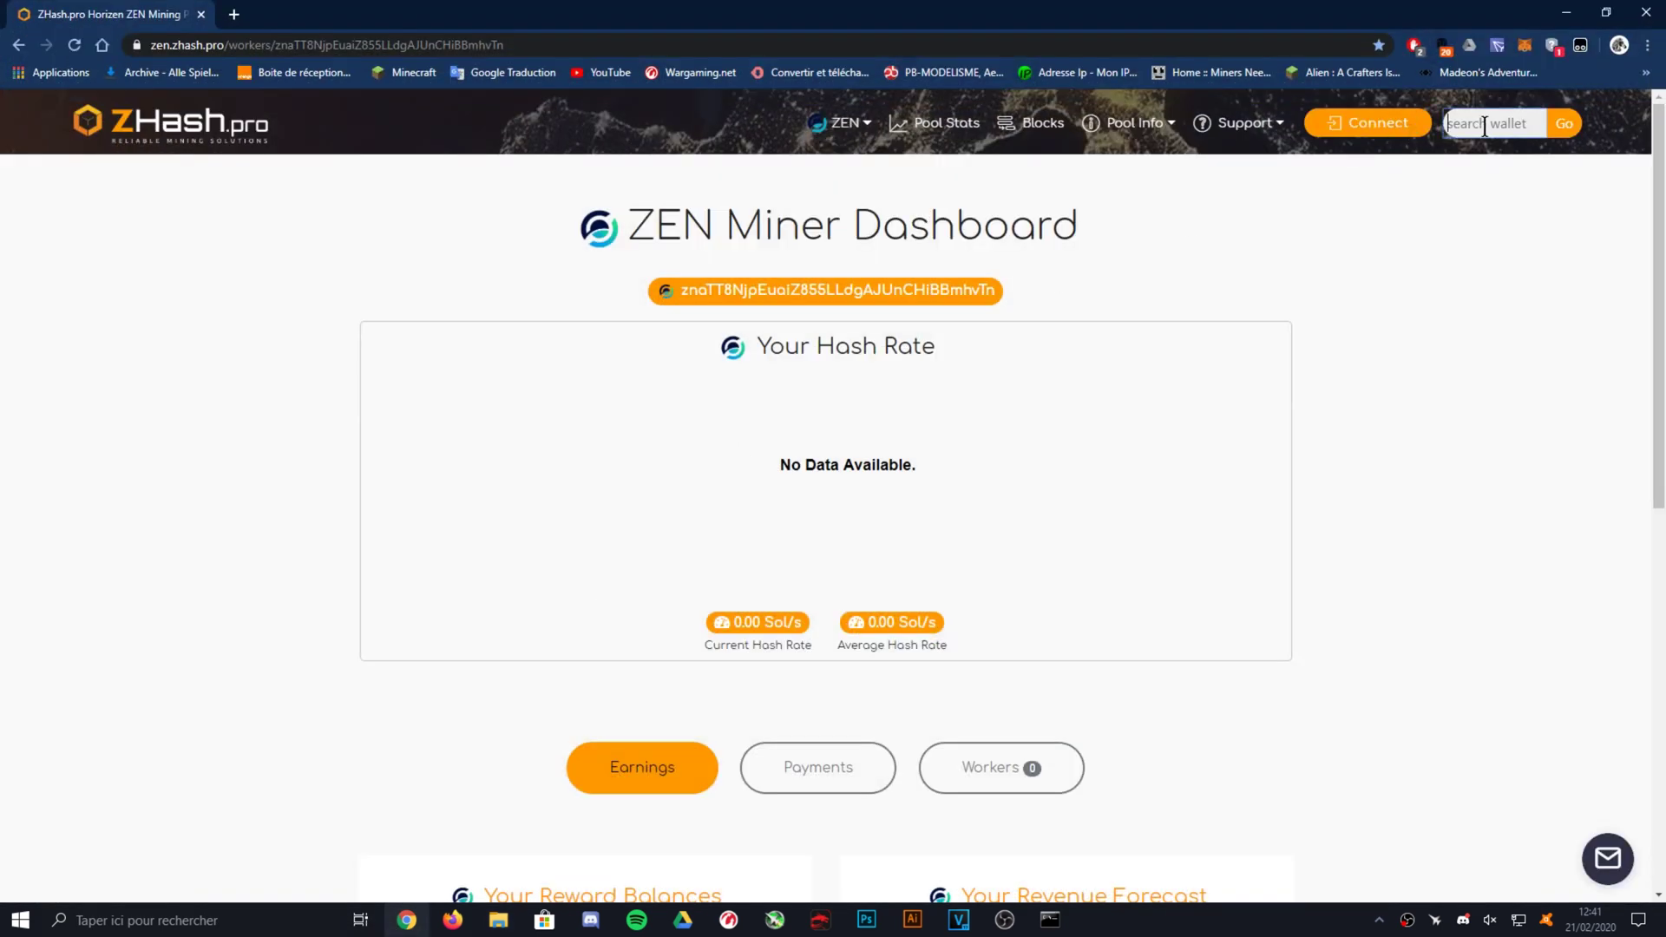
pyautogui.hotkey('ctrl', 'v')
pyautogui.press('Return')
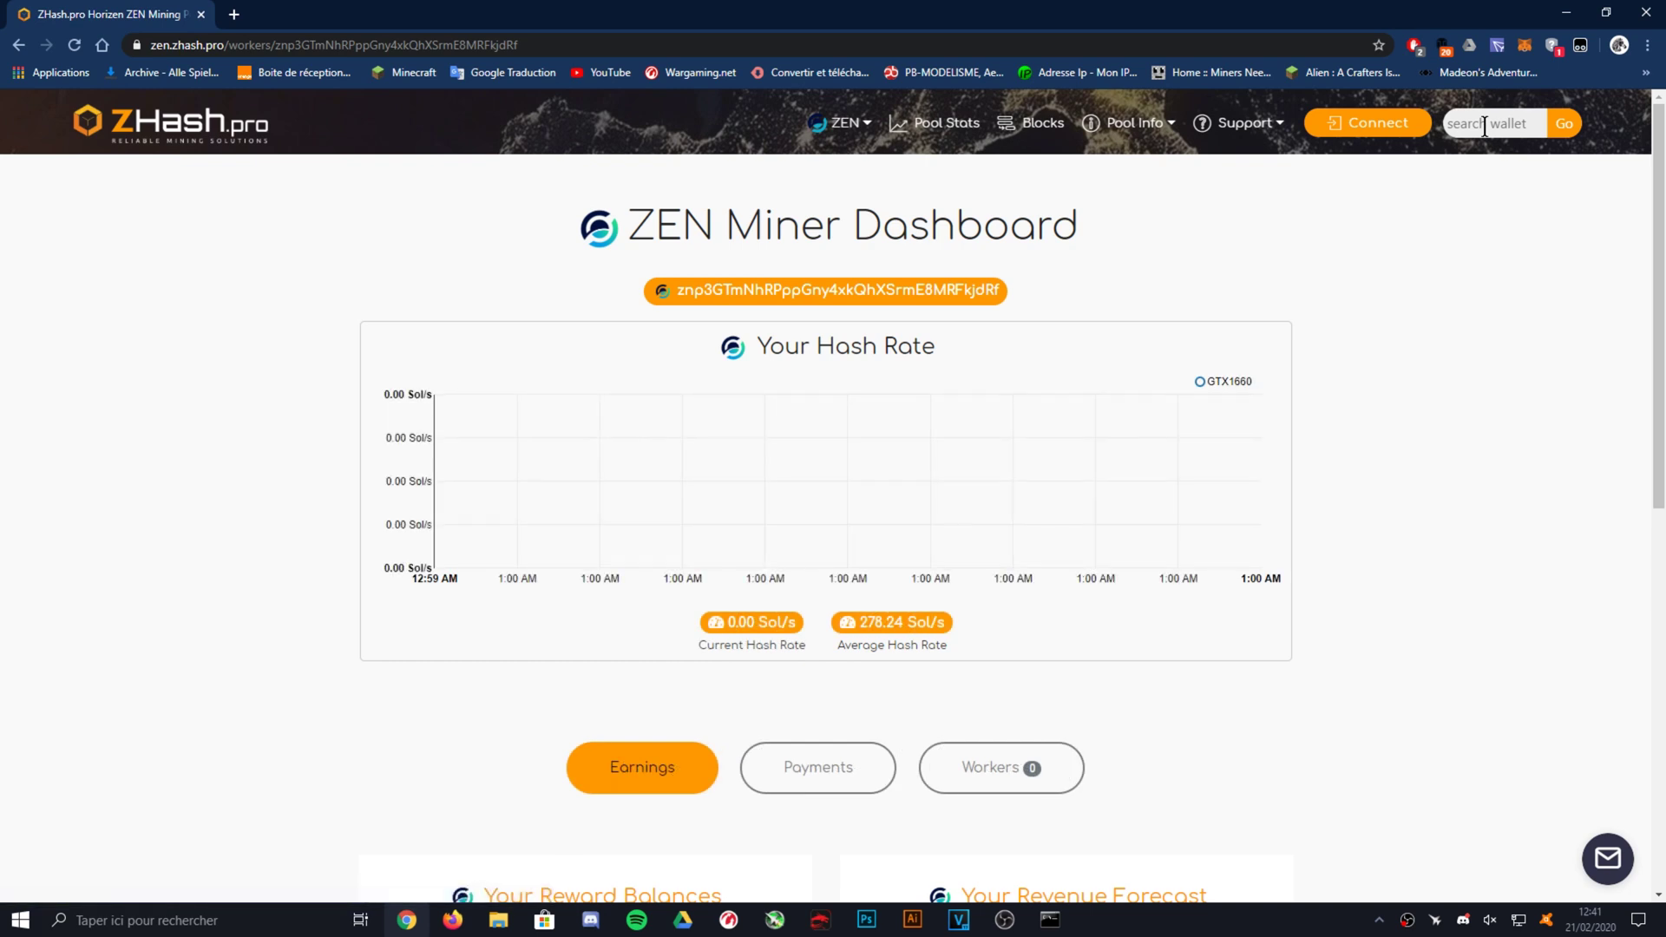
pyautogui.scroll(-1, 37, 470)
pyautogui.scroll(1, 37, 469)
# Review the miner console's accepted shares and speed, then the dashboard's earnings and revenue forecast
pyautogui.moveTo(1065, 931)
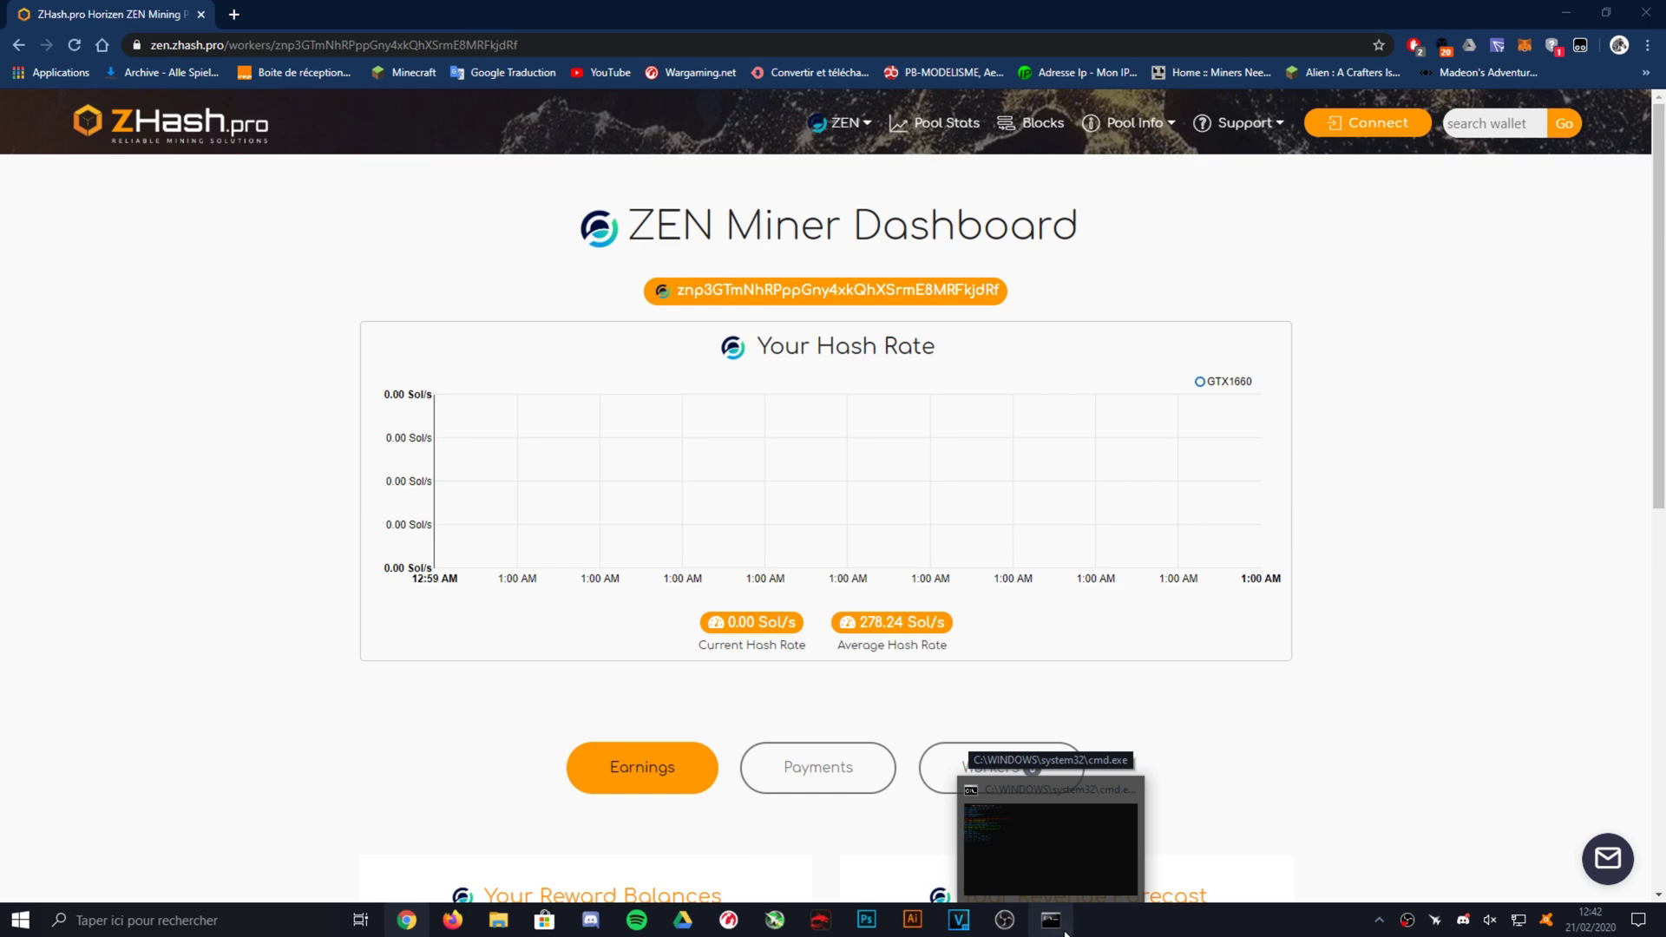
pyautogui.click(1063, 928)
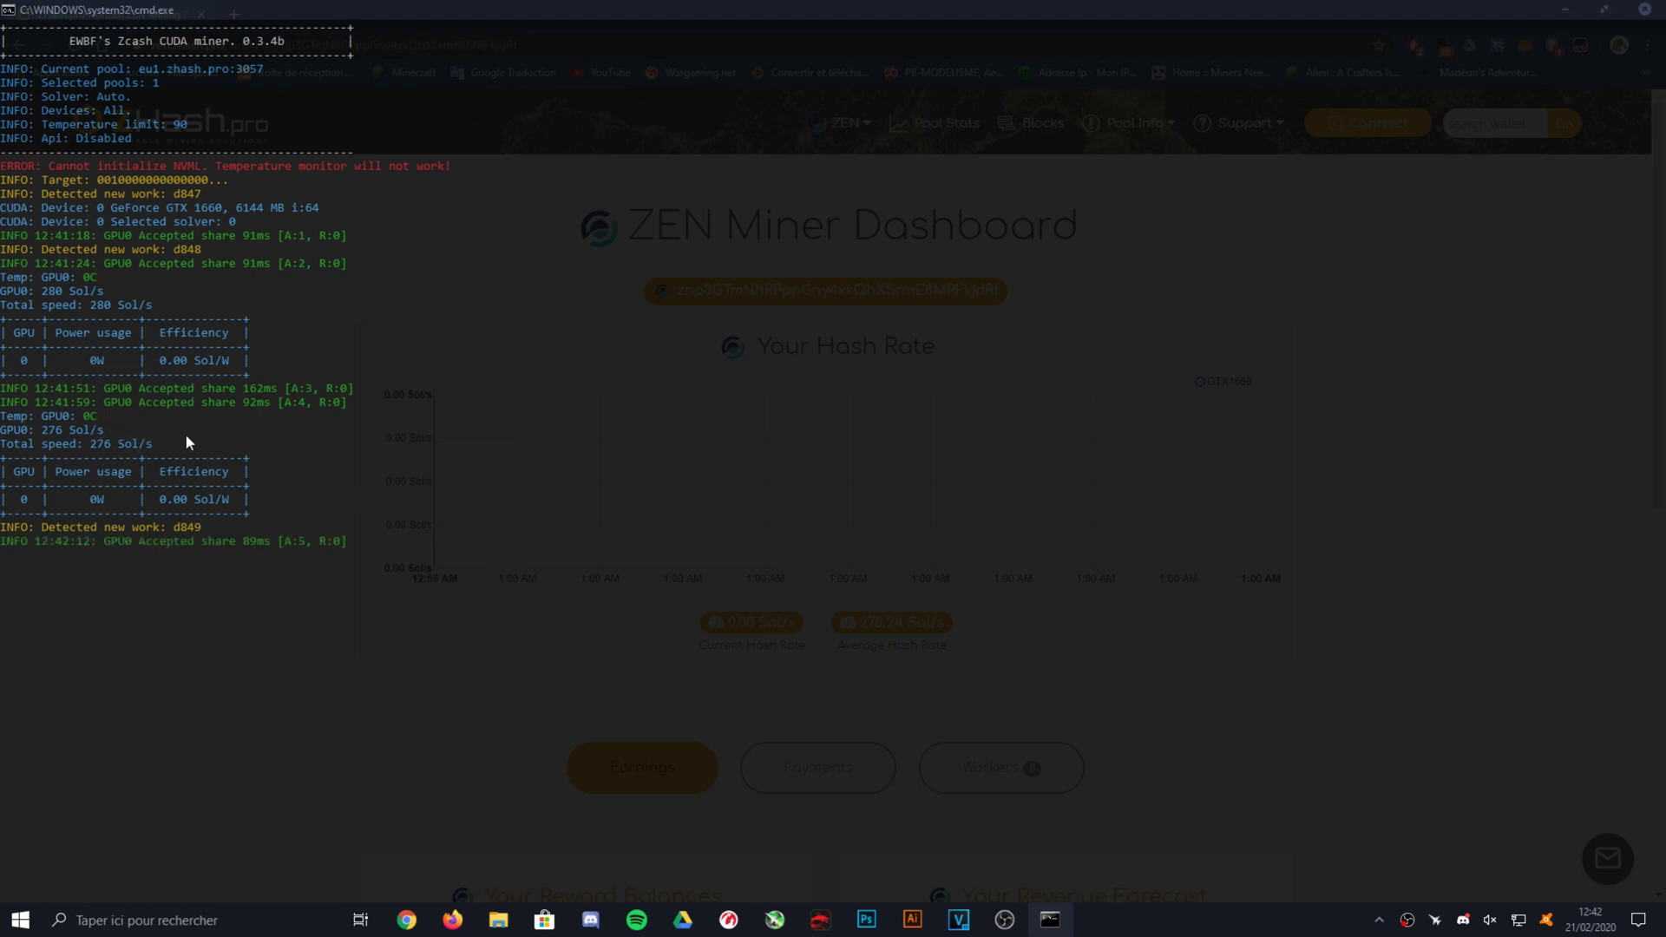
pyautogui.click(407, 919)
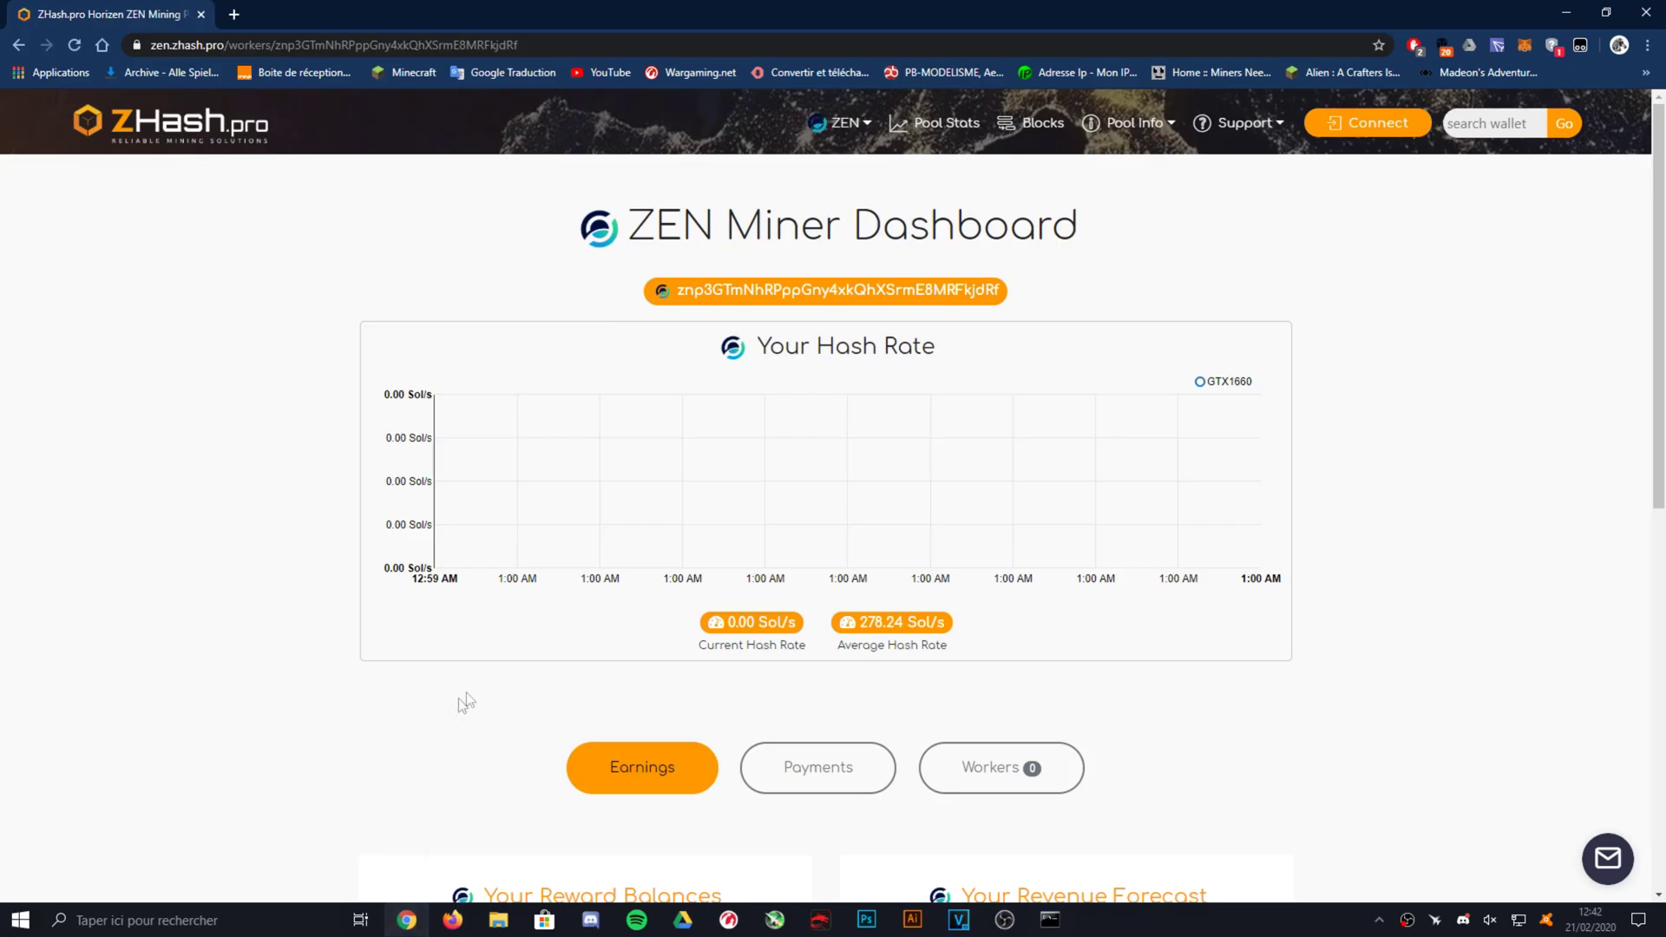
pyautogui.scroll(-3, 451, 707)
pyautogui.scroll(-5, 463, 701)
pyautogui.scroll(2, 330, 170)
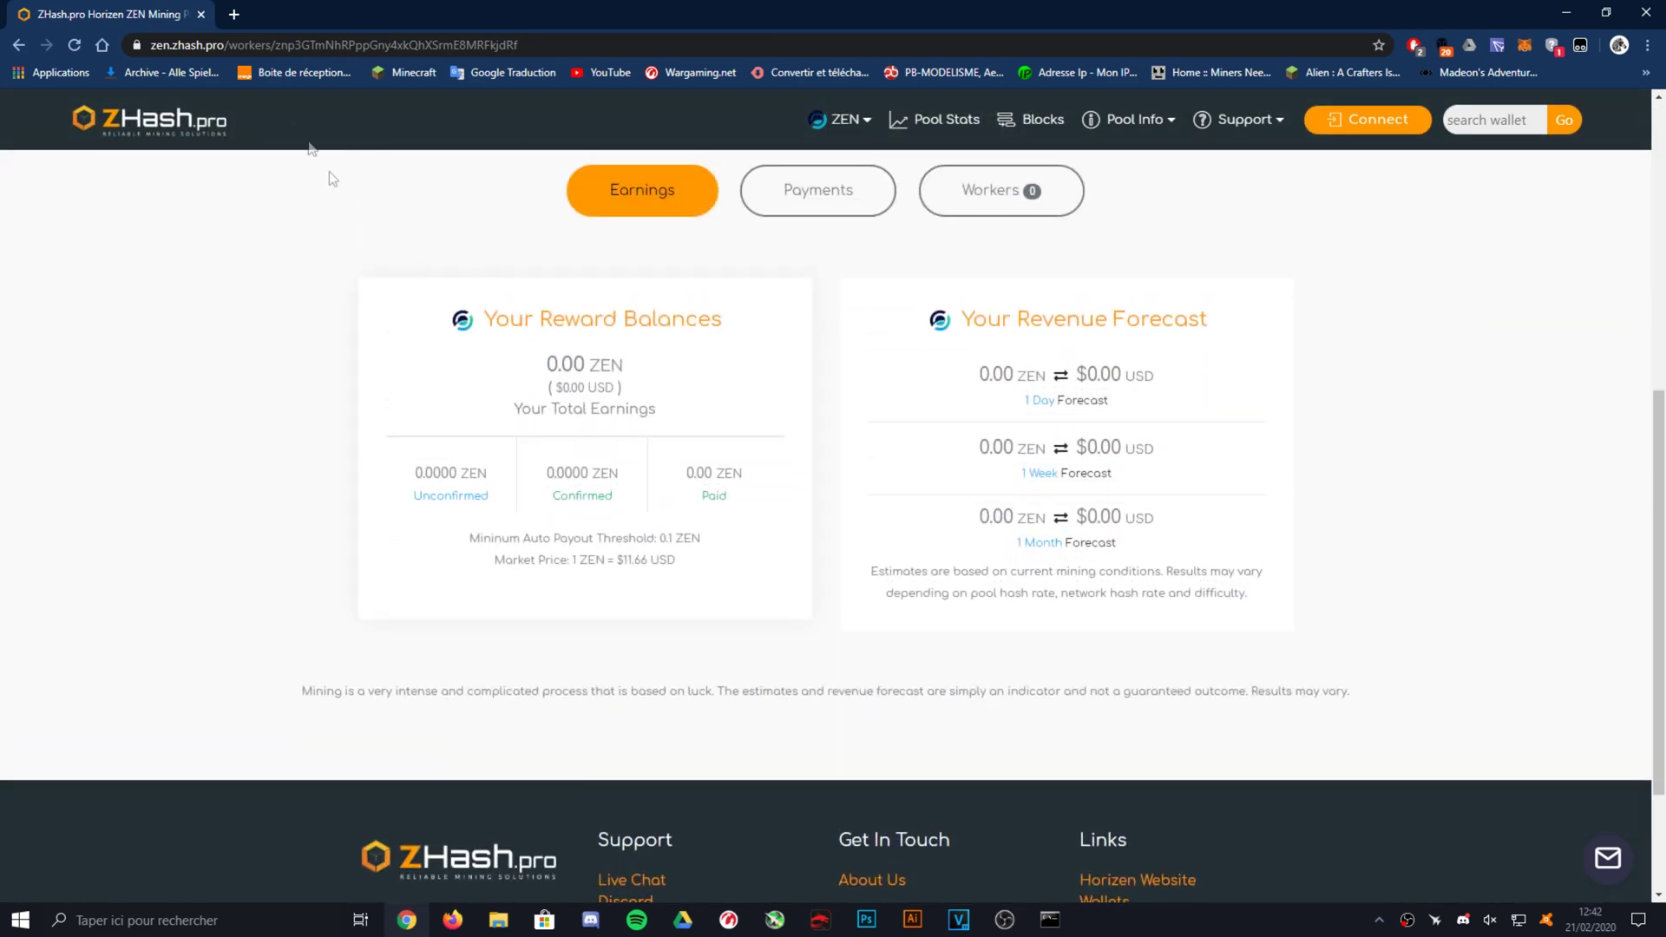
# Reload the wallet's dashboard and examine its hash rate, reward balances, and daily, weekly and monthly revenue forecasts
pyautogui.click(76, 46)
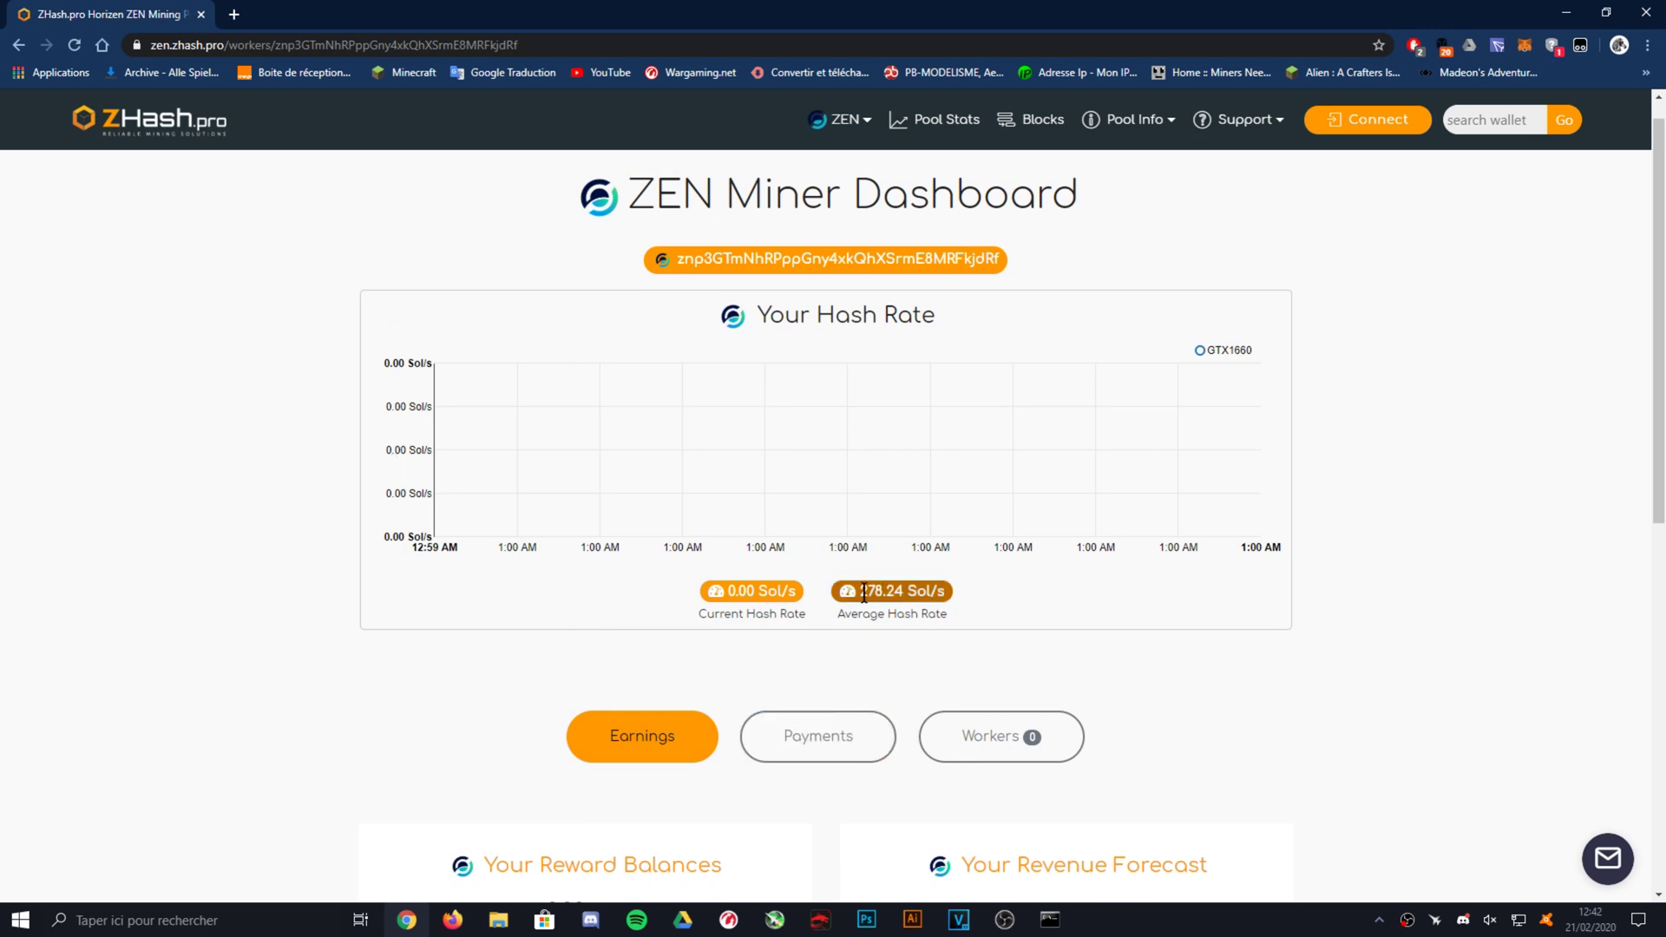
pyautogui.scroll(-1, 947, 709)
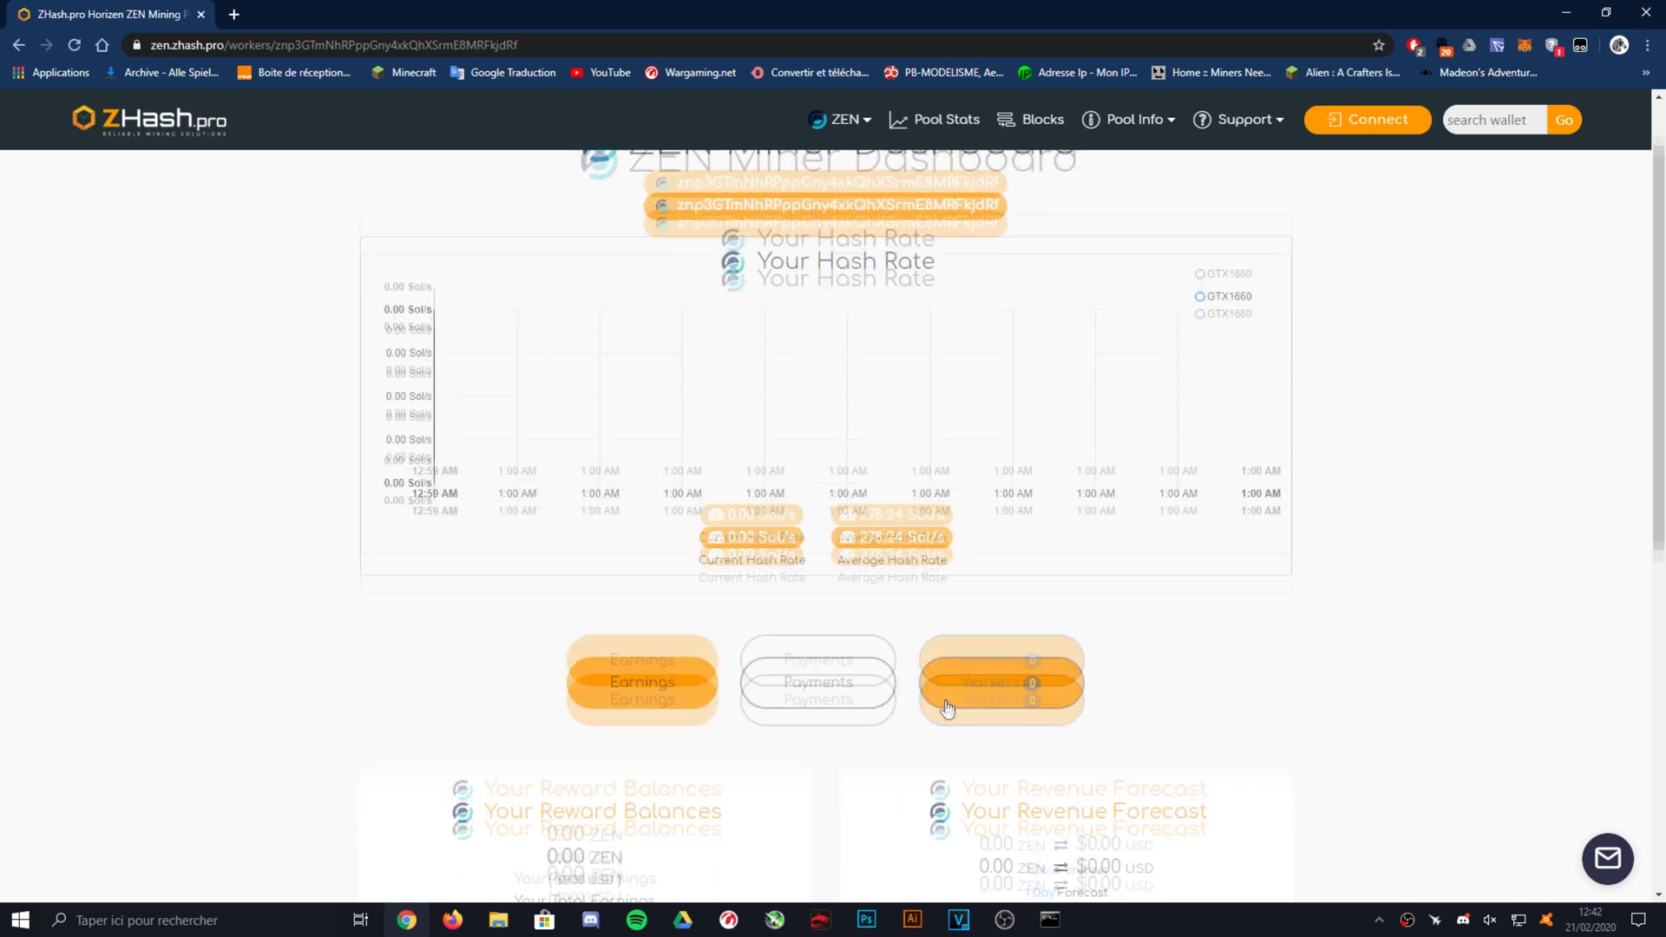
pyautogui.scroll(-4, 947, 709)
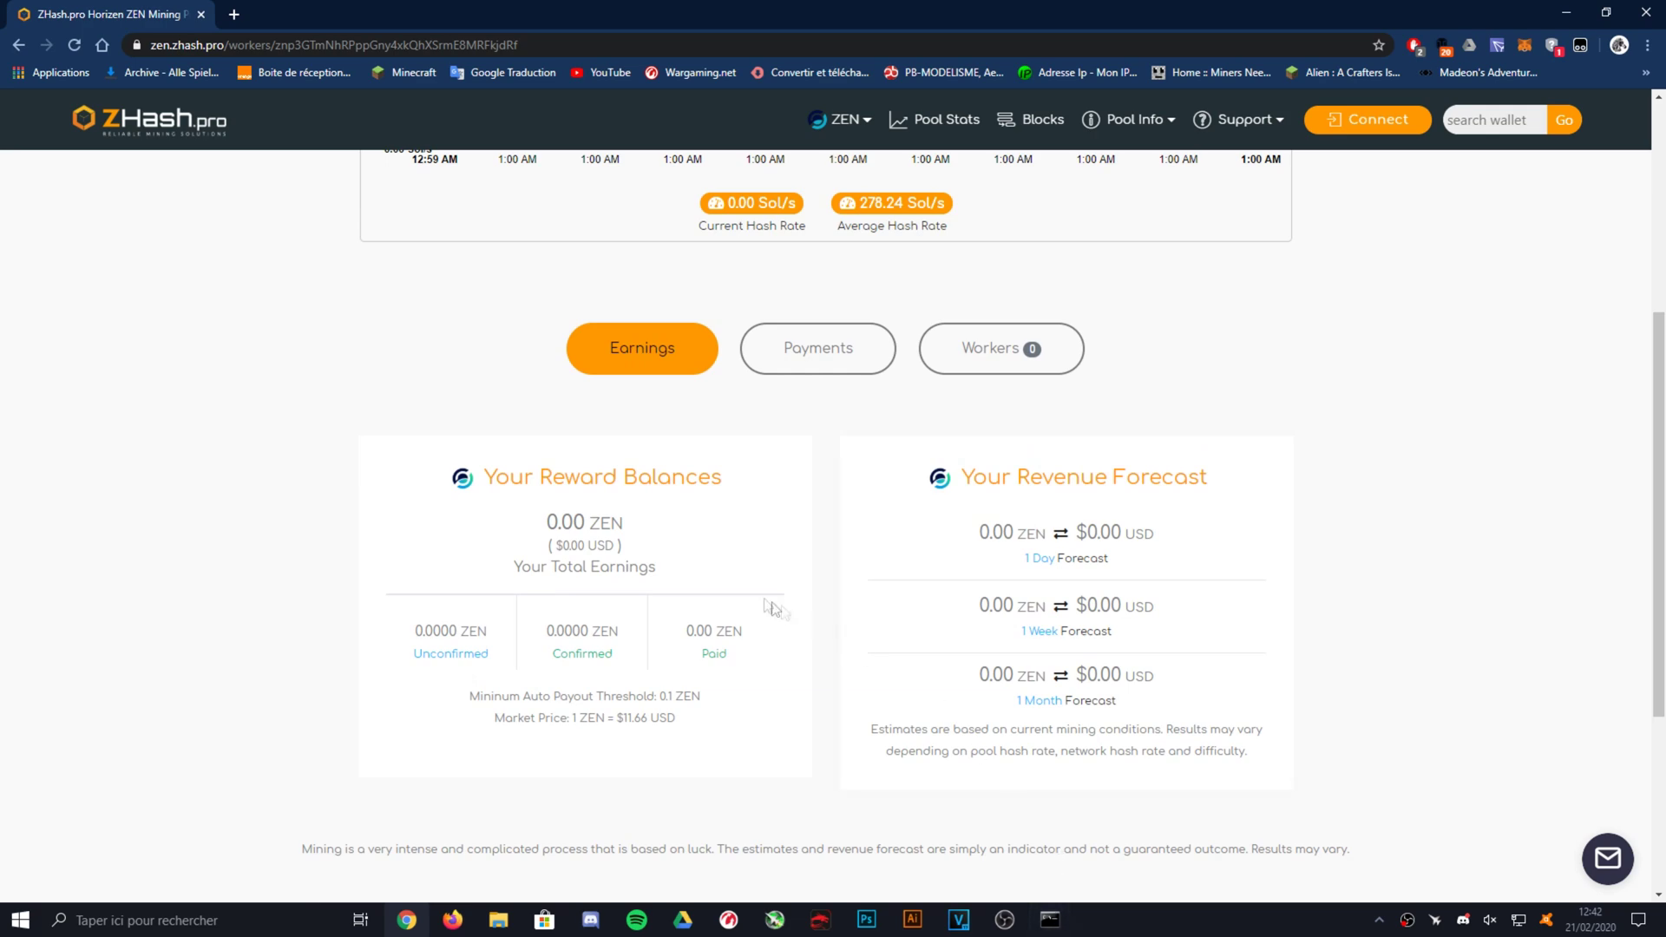
pyautogui.scroll(4, 694, 604)
pyautogui.scroll(-5, 694, 604)
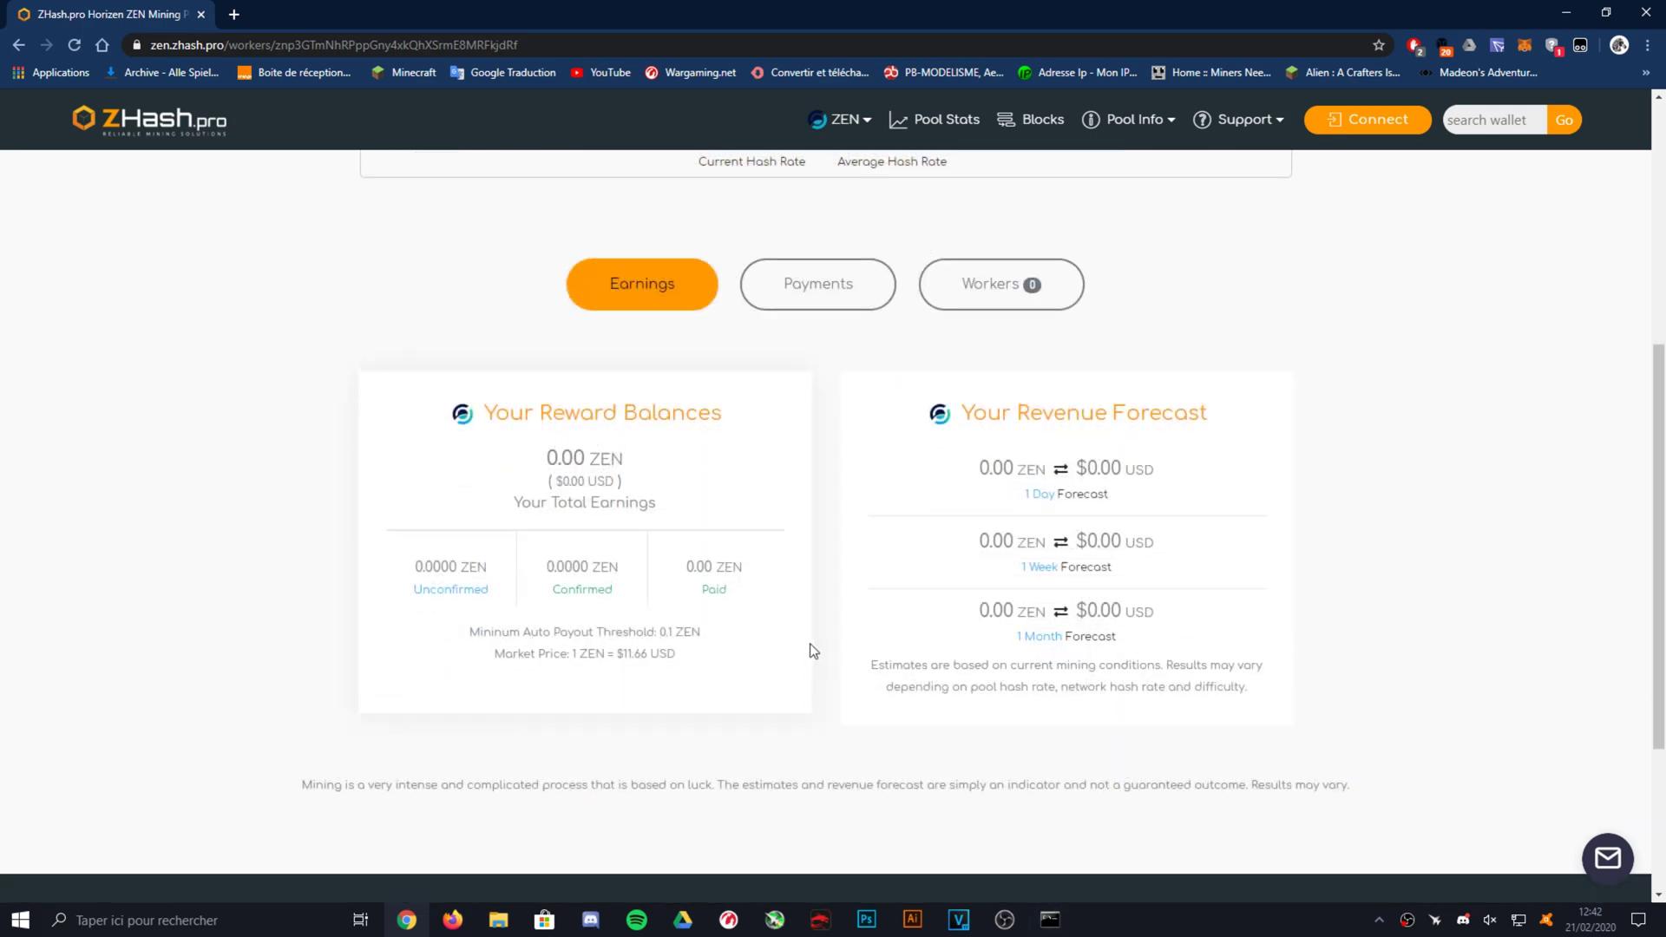
pyautogui.scroll(3, 812, 650)
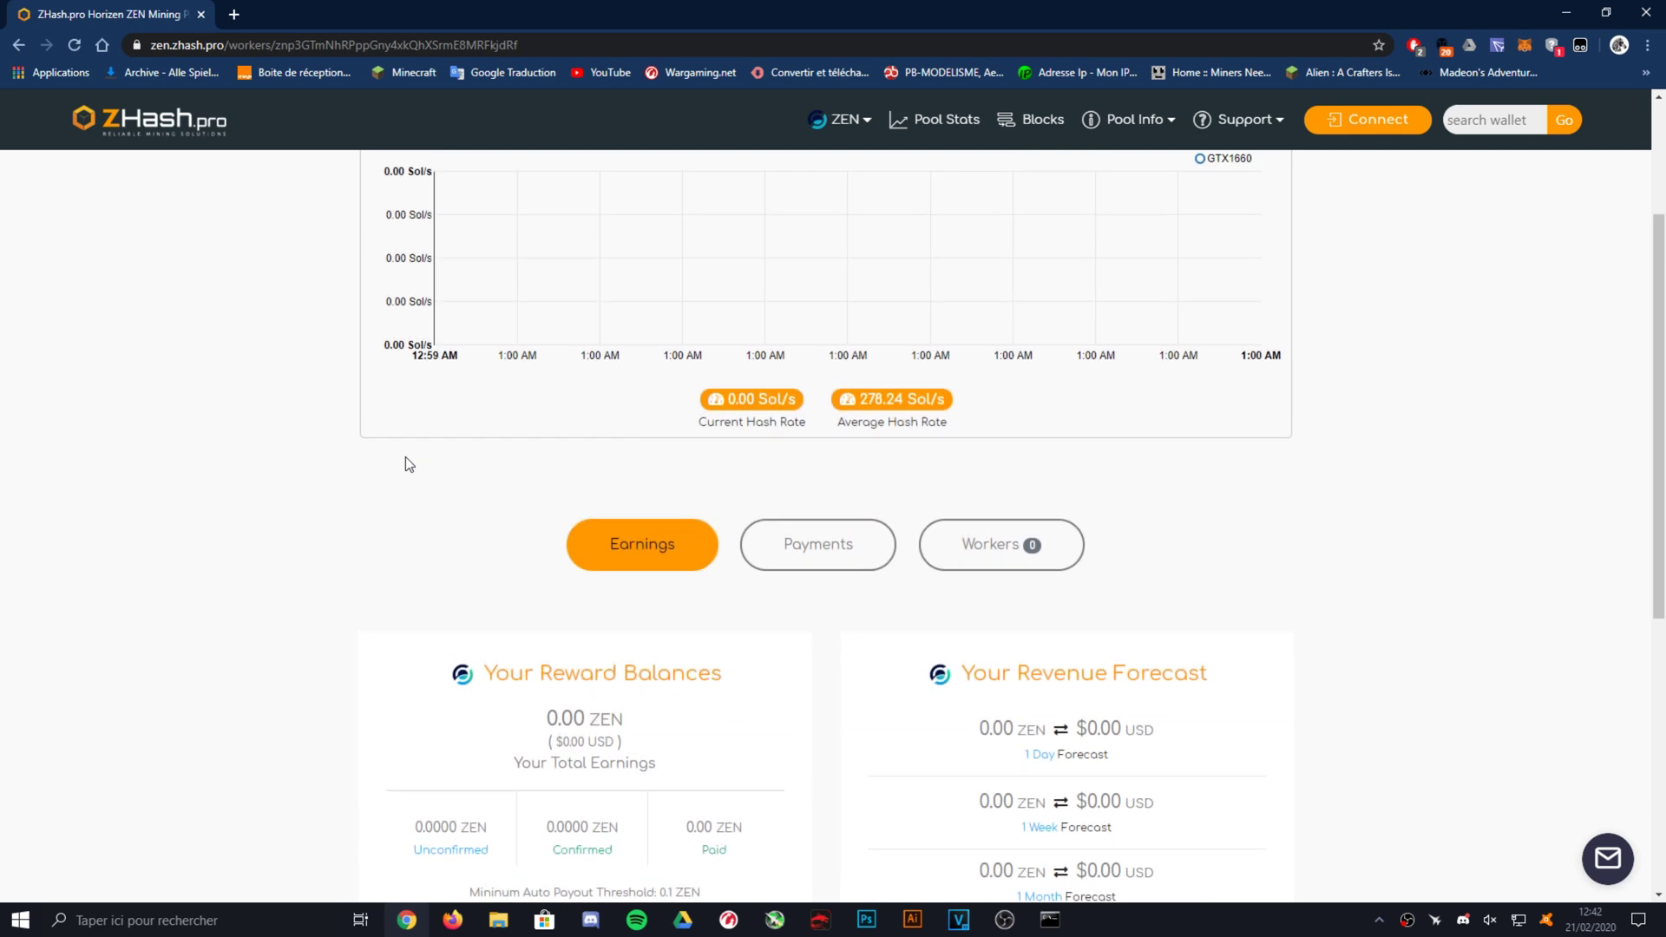
pyautogui.scroll(1, 382, 456)
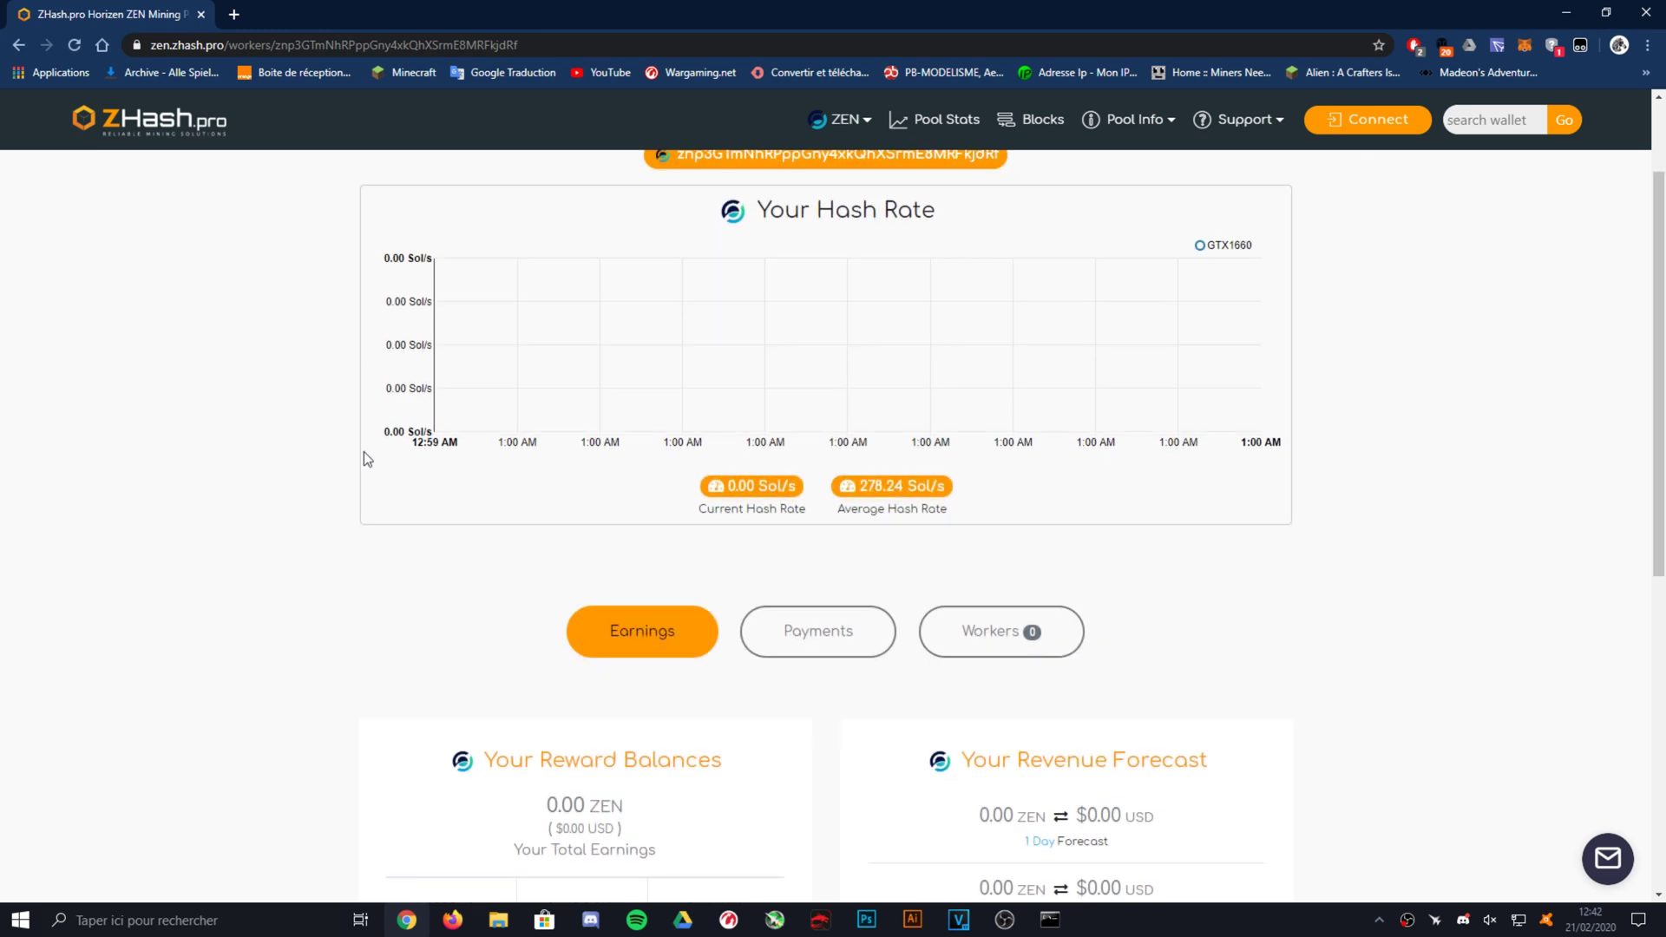
pyautogui.scroll(-3, 363, 452)
pyautogui.moveTo(1019, 554)
pyautogui.moveTo(1019, 553); pyautogui.dragTo(989, 556)
pyautogui.click(1012, 695)
pyautogui.moveTo(1000, 695)
pyautogui.mouseDown()
pyautogui.moveTo(1060, 695)
pyautogui.moveTo(1012, 695)
pyautogui.mouseUp()
pyautogui.click(997, 693)
pyautogui.click(1013, 695)
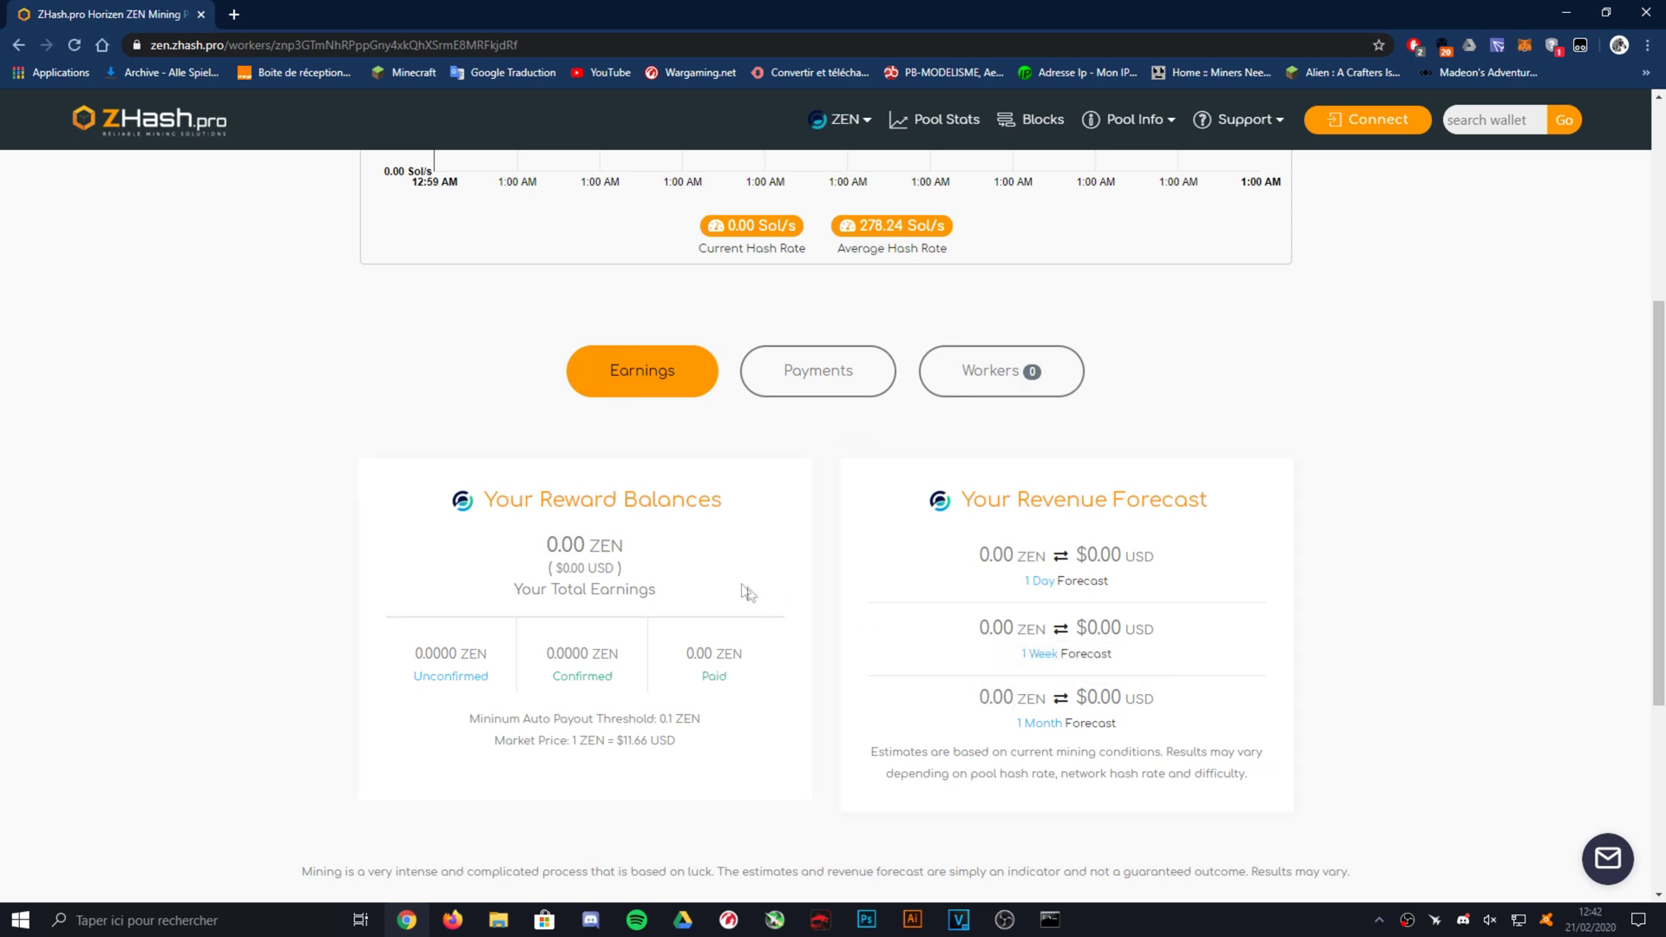
pyautogui.scroll(5, 729, 599)
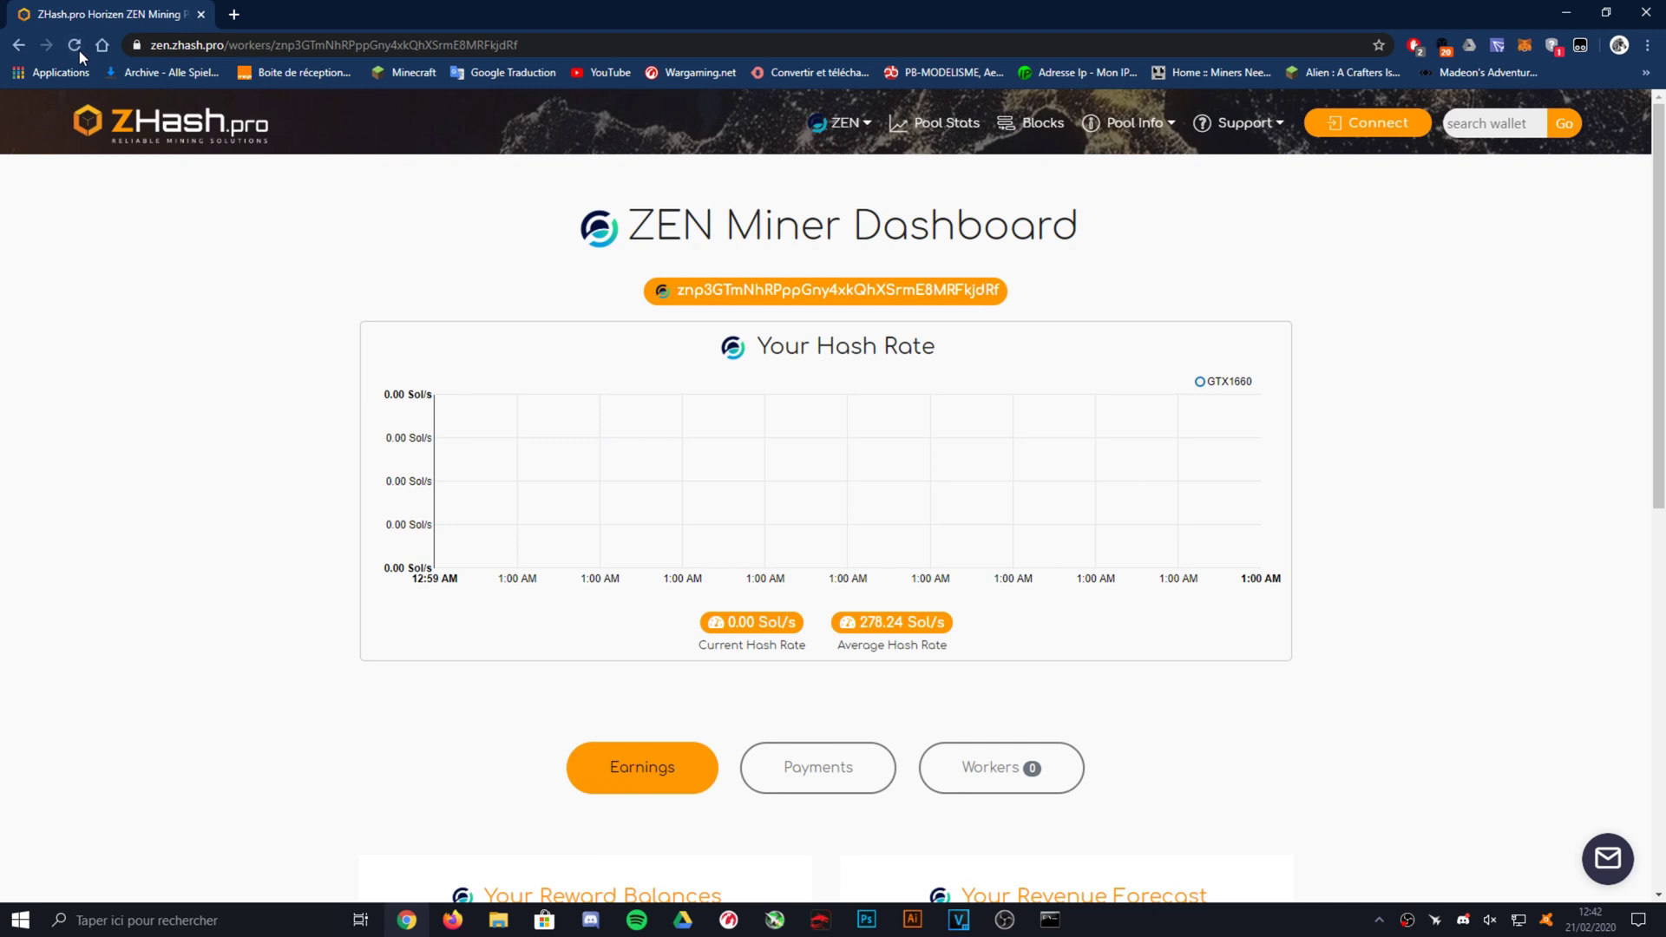
# Reload the wallet's dashboard again and compare its hash rate with the miner console's speed
pyautogui.click(75, 46)
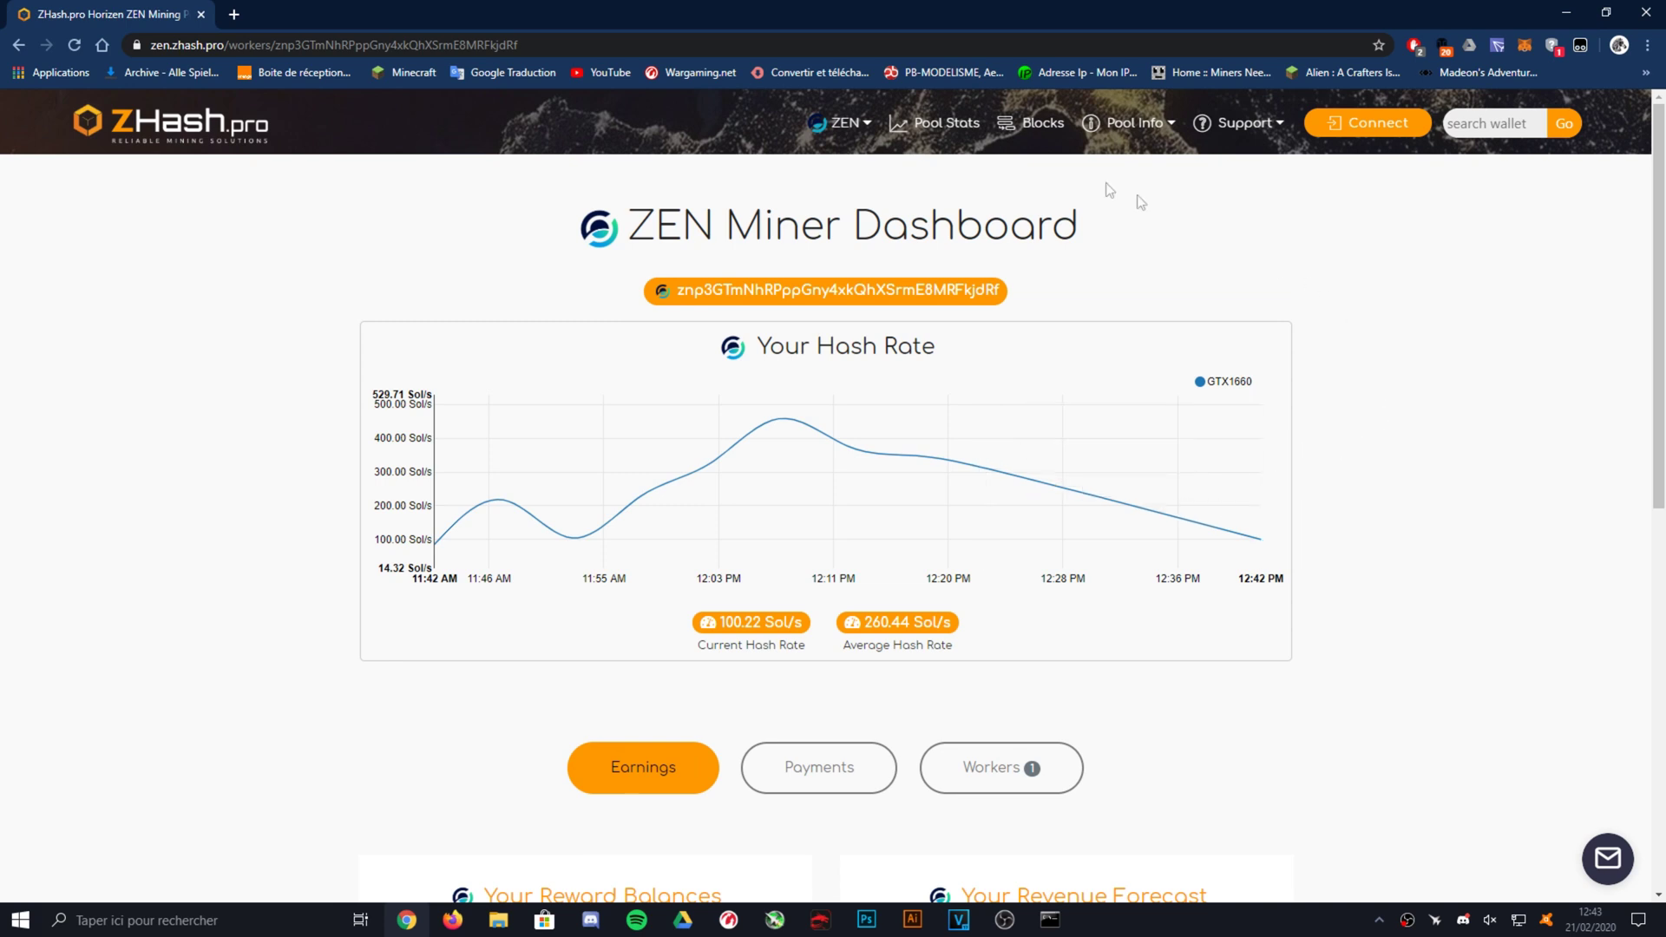
pyautogui.click(1053, 927)
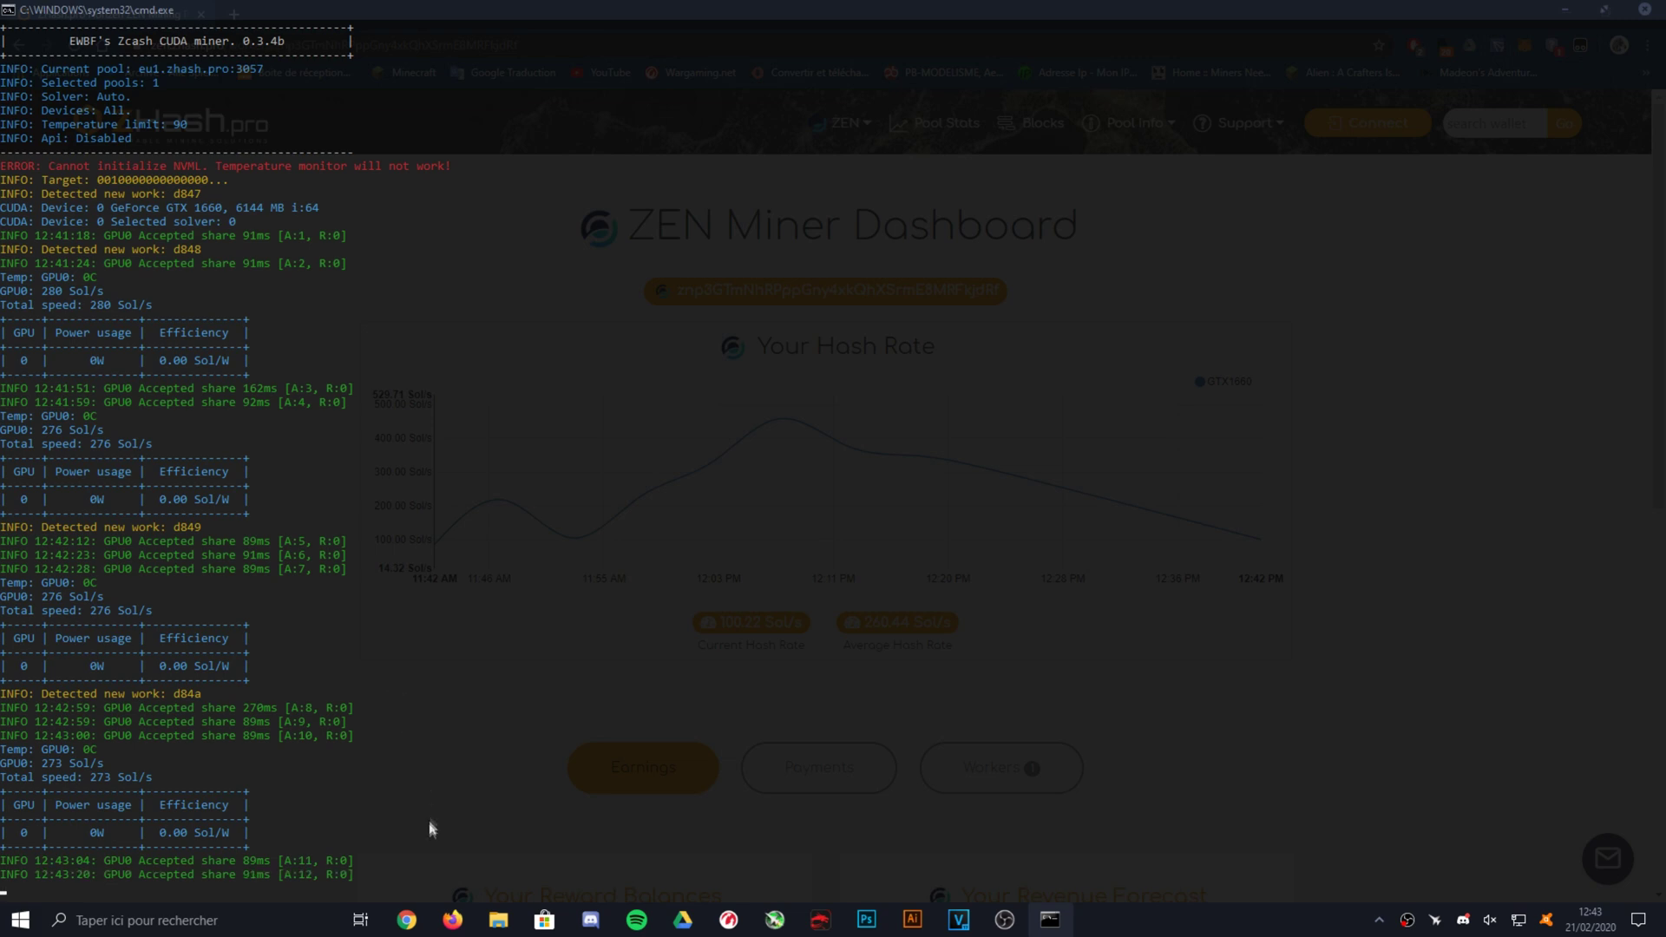
pyautogui.click(408, 918)
# Open the start command file from the 0.3.4b folder for editing and review its pool server and port parameters
pyautogui.click(1566, 12)
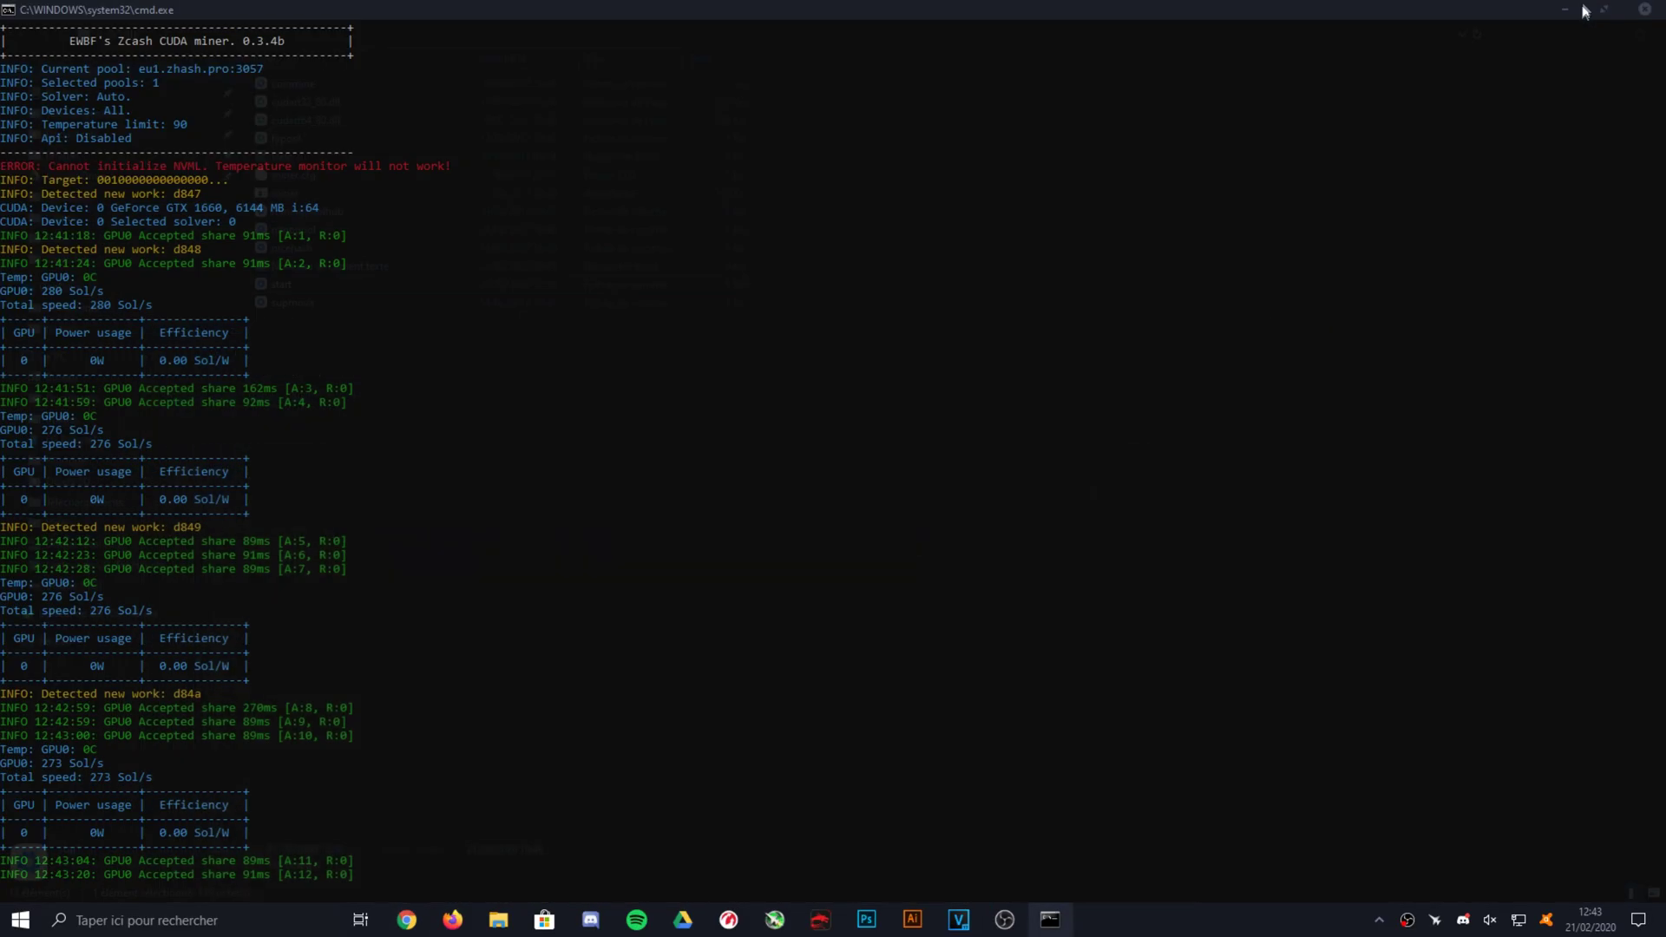
pyautogui.click(498, 920)
pyautogui.rightClick(305, 288)
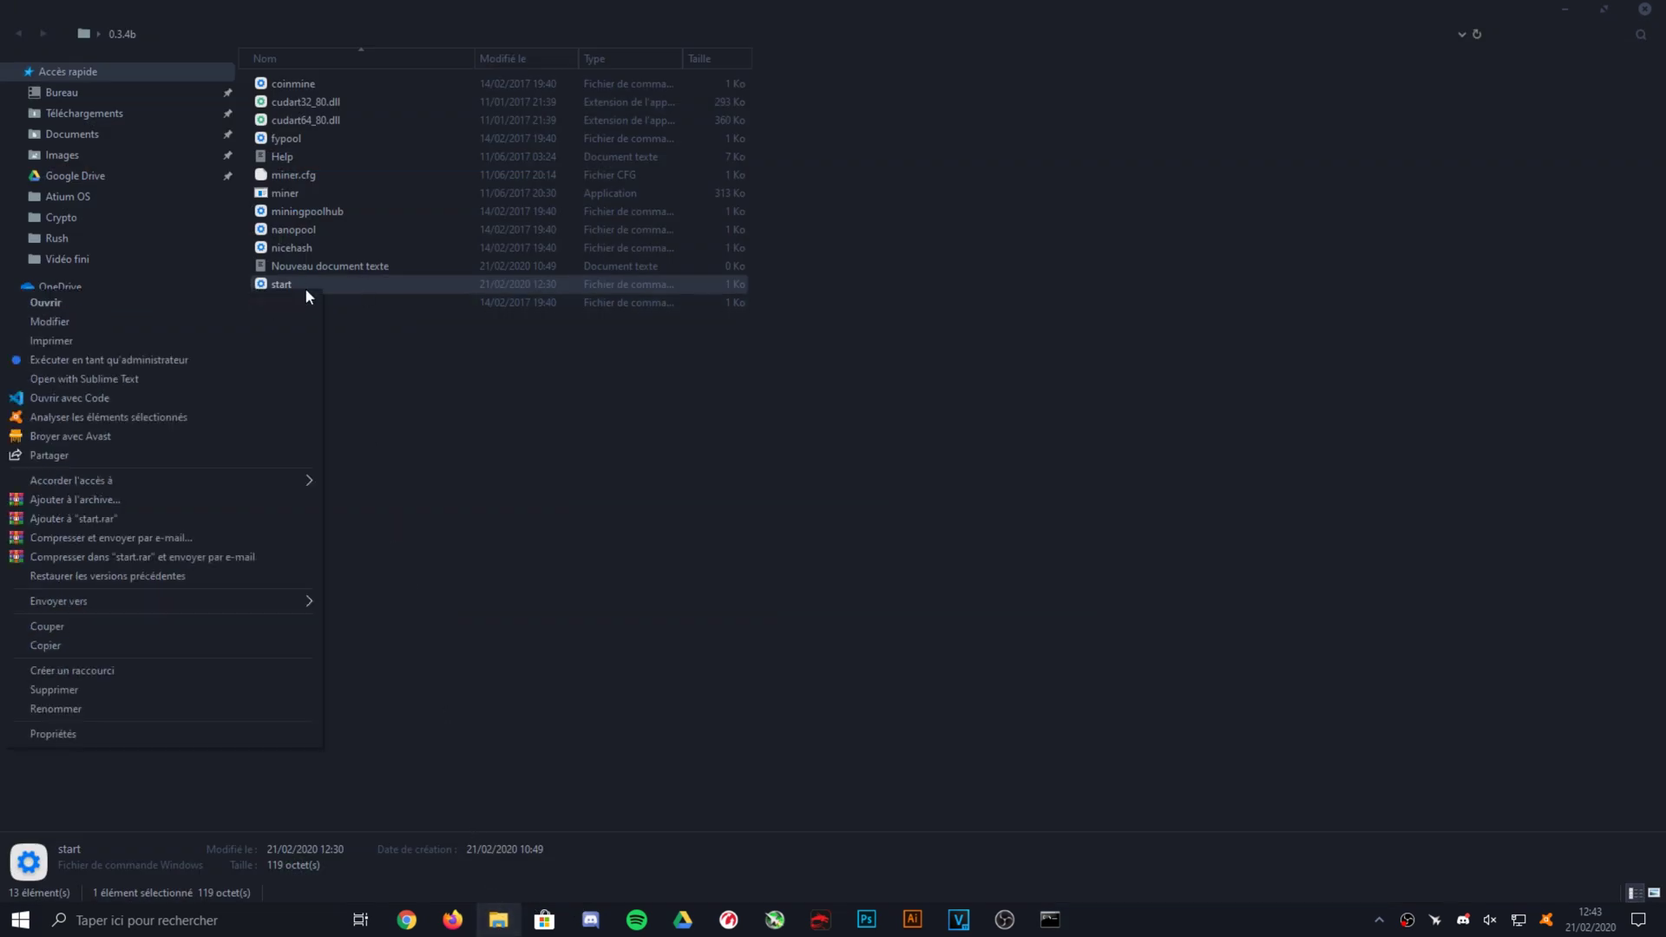
pyautogui.click(224, 323)
pyautogui.moveTo(306, 240); pyautogui.dragTo(471, 234)
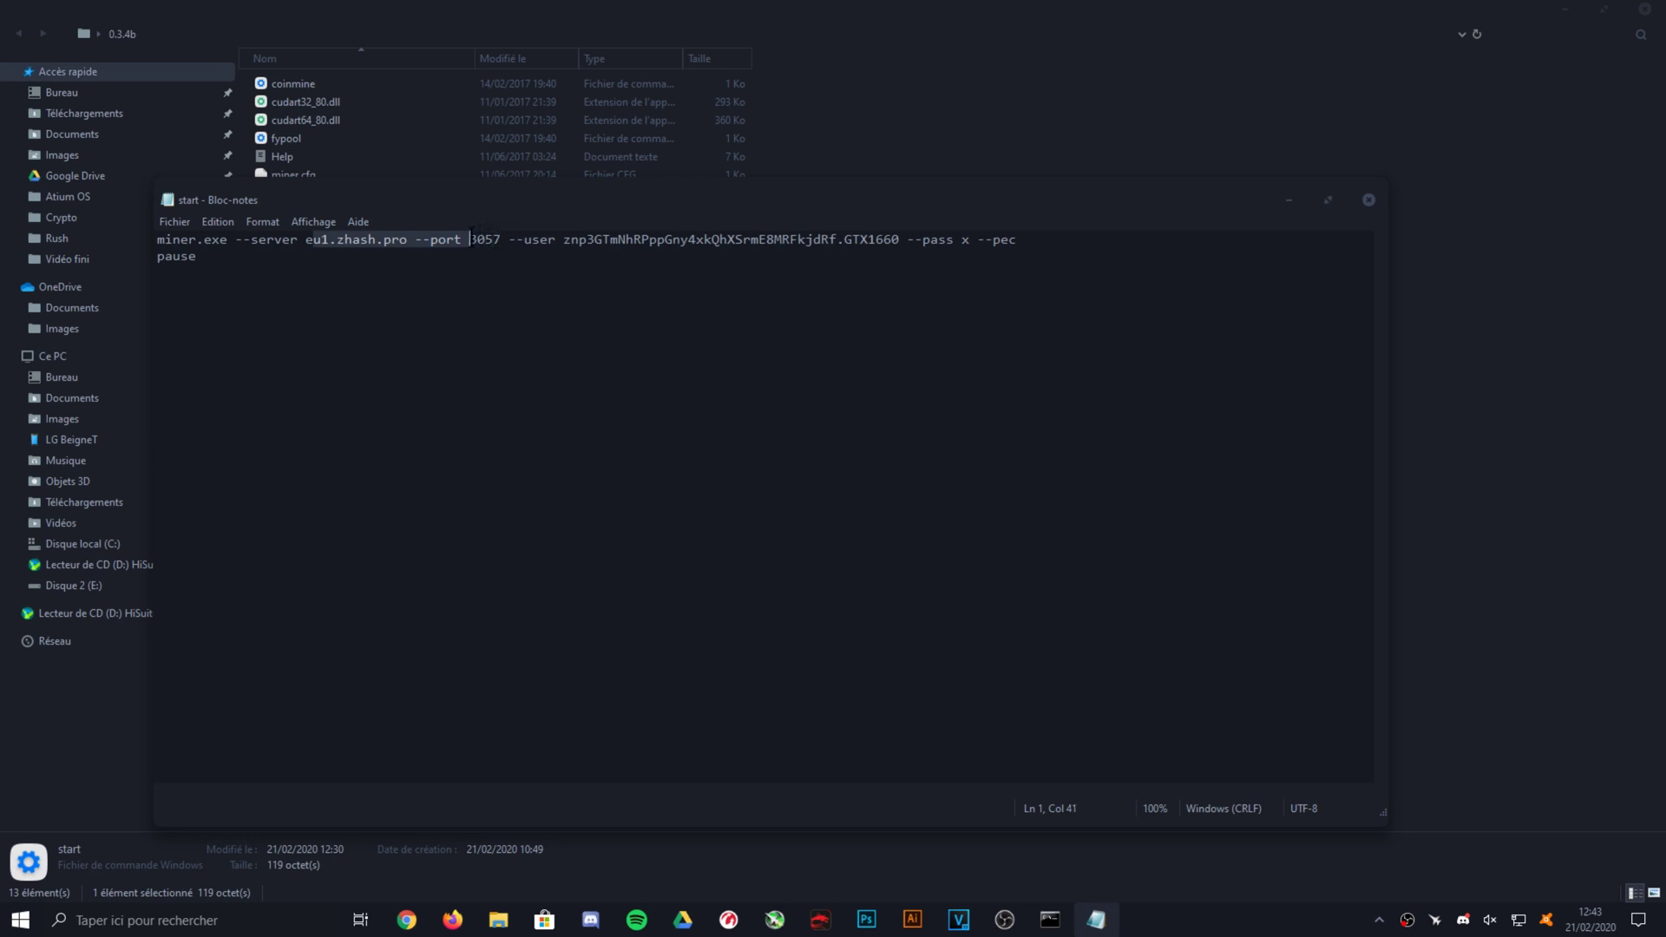
pyautogui.click(483, 277)
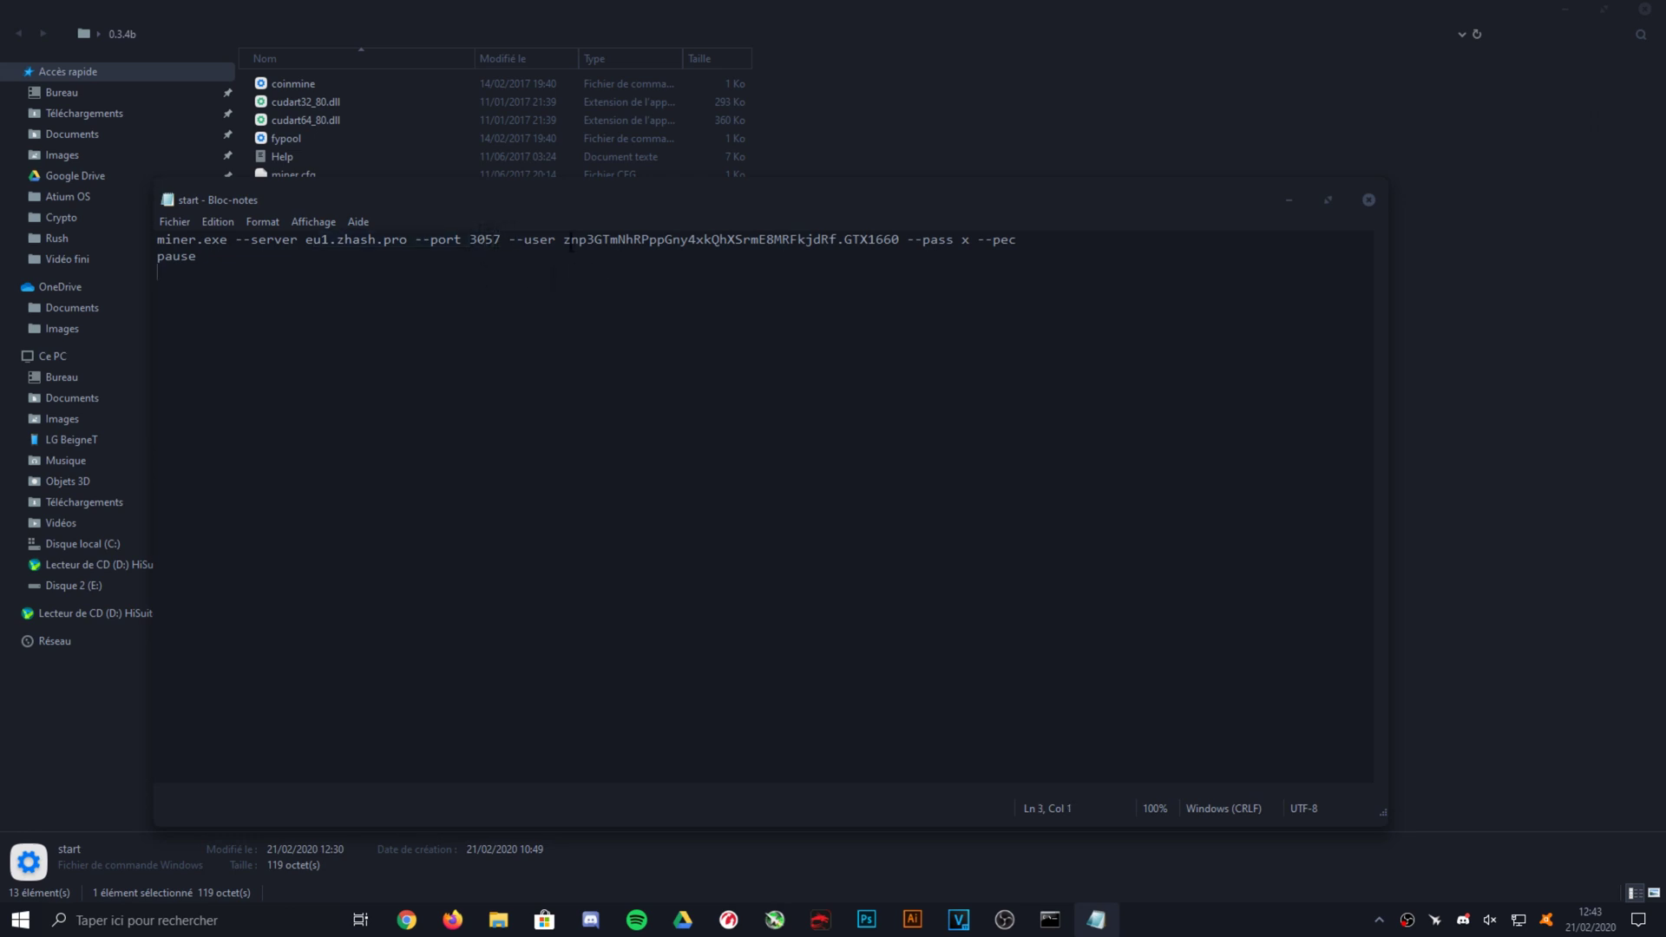
# Examine the wallet address and worker name in the start file's user parameter, then close the file without changes
pyautogui.moveTo(558, 240); pyautogui.dragTo(843, 236)
pyautogui.click(844, 234)
pyautogui.click(1369, 200)
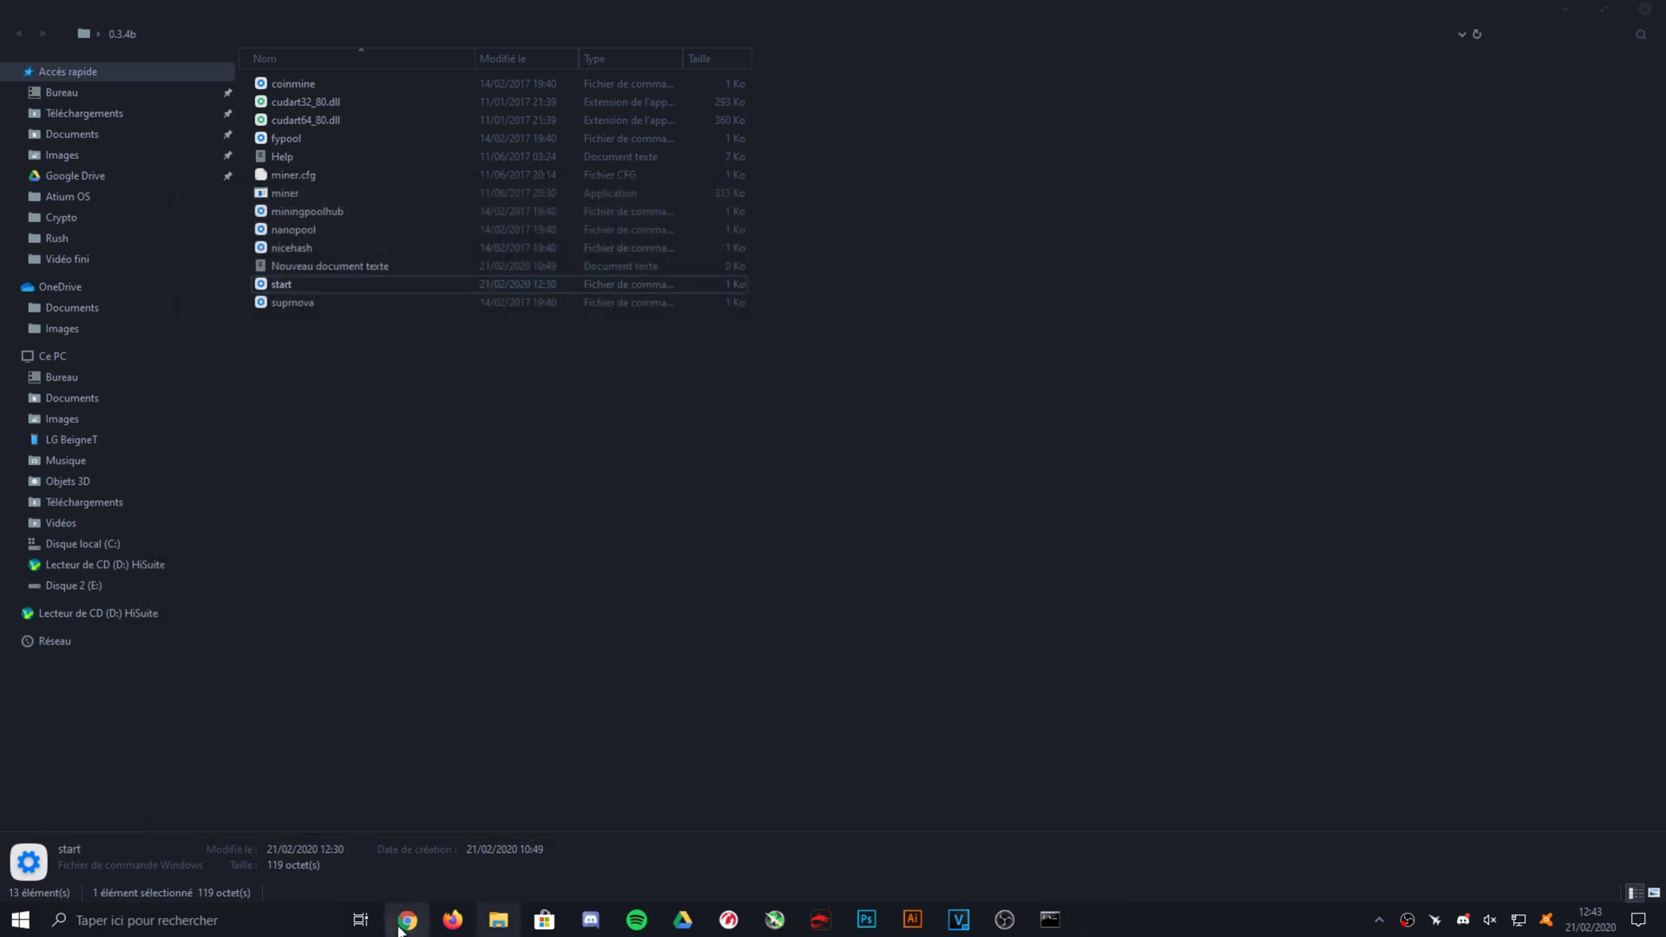
# Switch to Chrome, open the Zcash pool on ZHash.pro and look up the miner's wallet address there
pyautogui.click(407, 919)
pyautogui.click(839, 123)
pyautogui.click(857, 184)
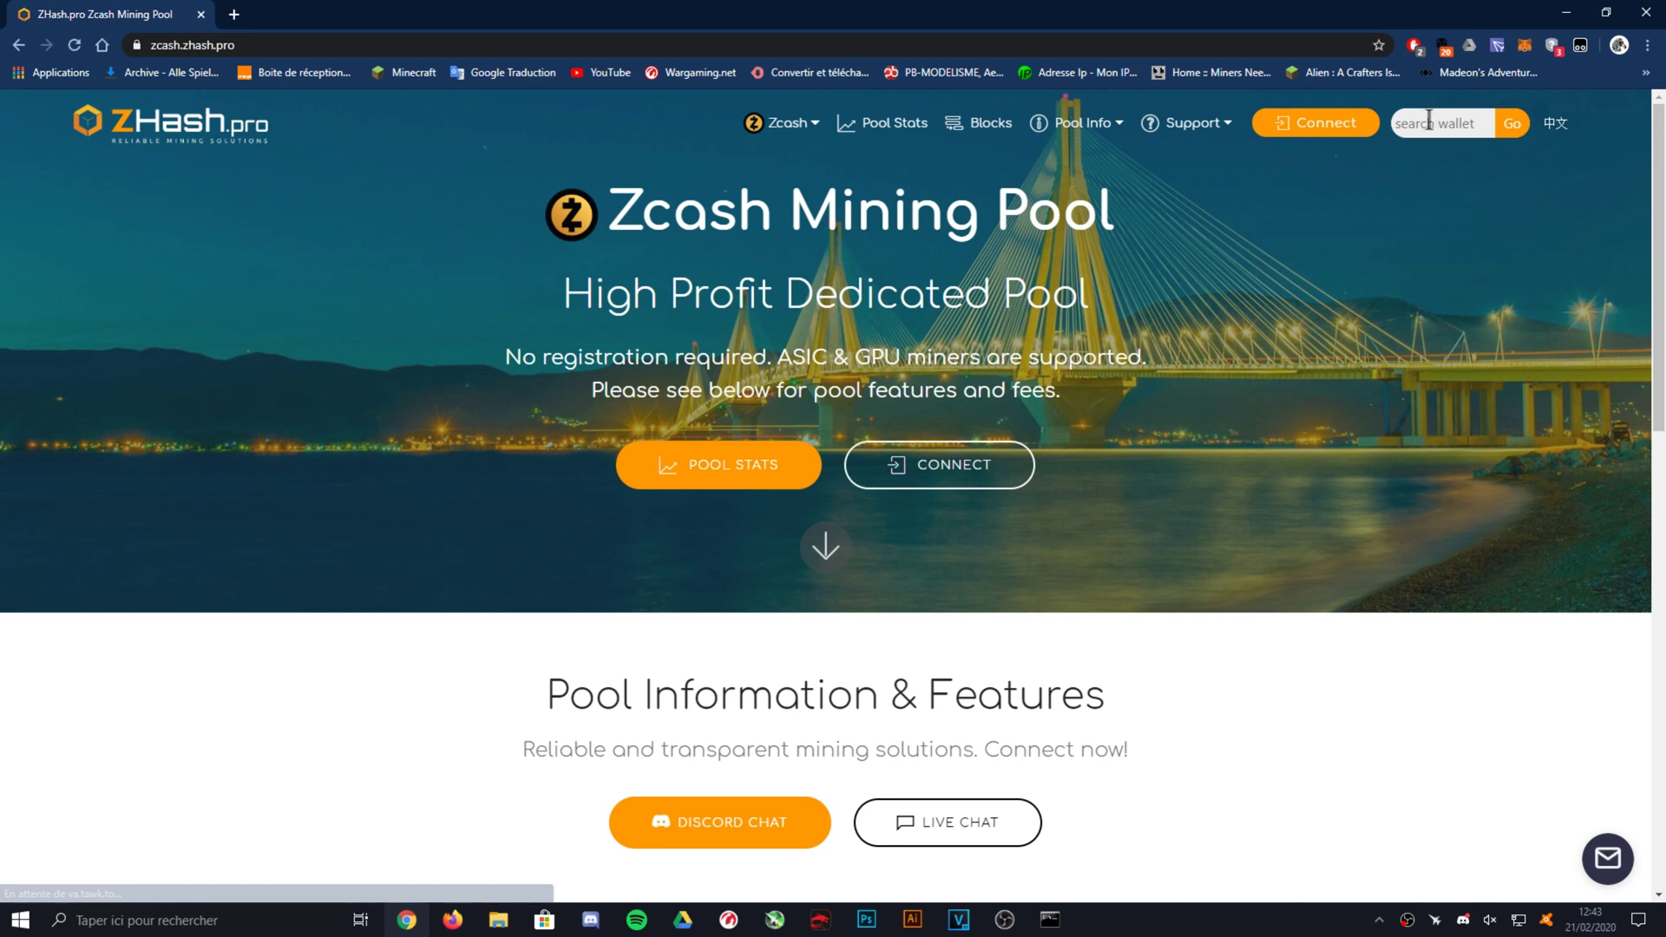
pyautogui.click(1426, 121)
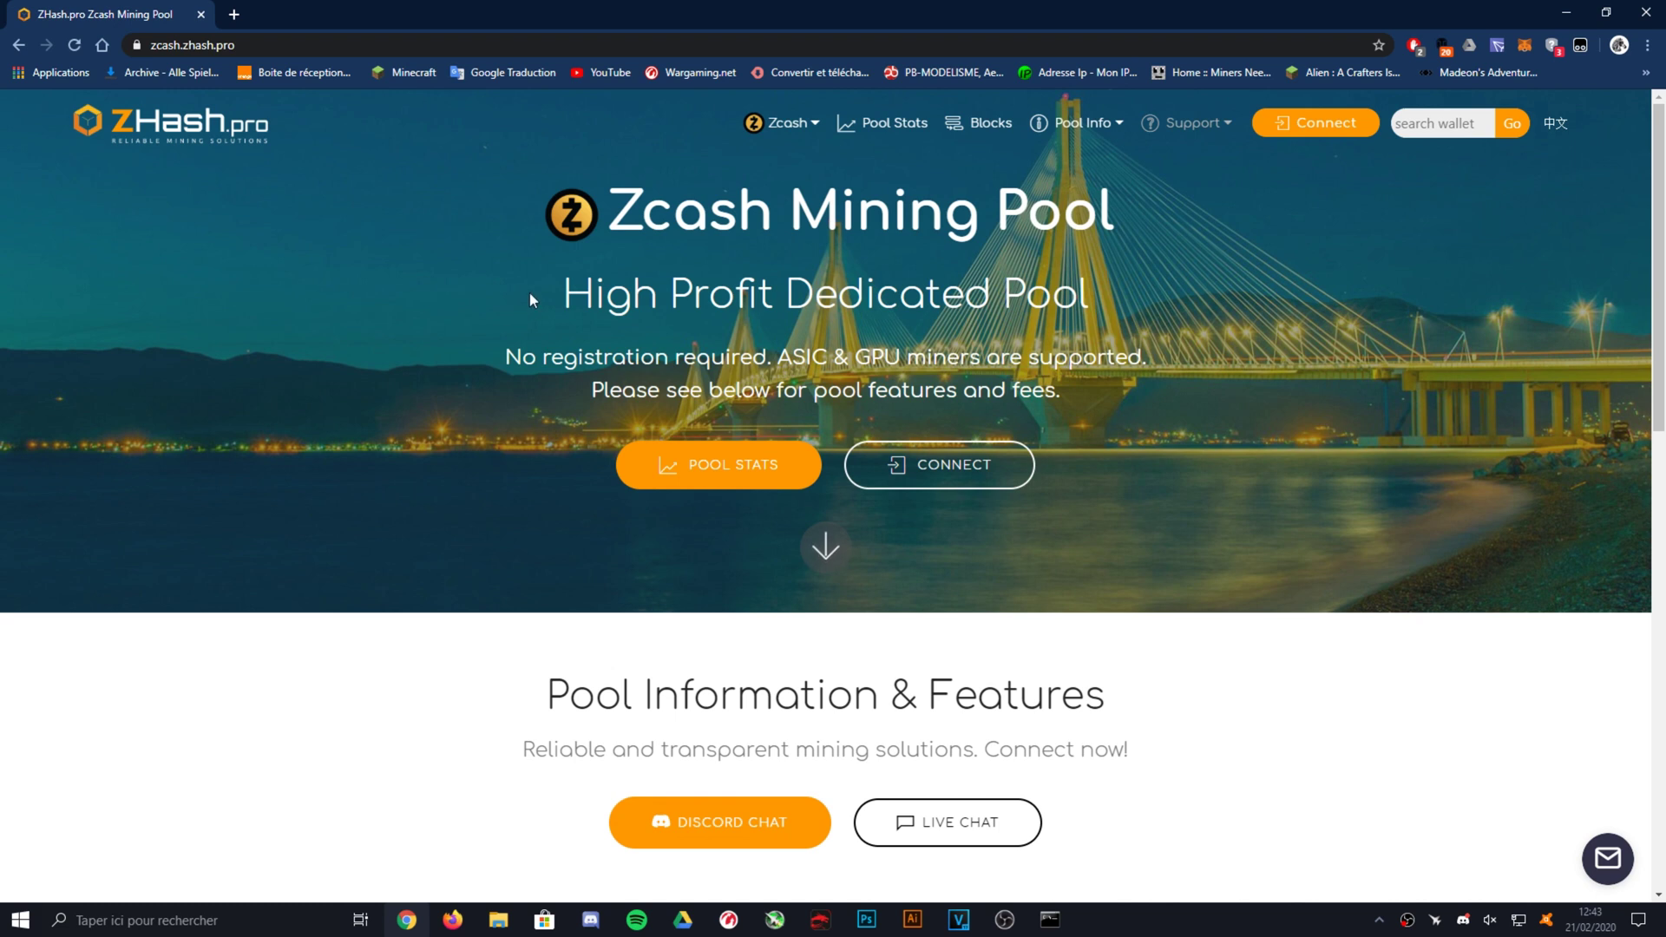
pyautogui.click(1416, 114)
pyautogui.hotkey('ctrl', 'v')
pyautogui.press('Return')
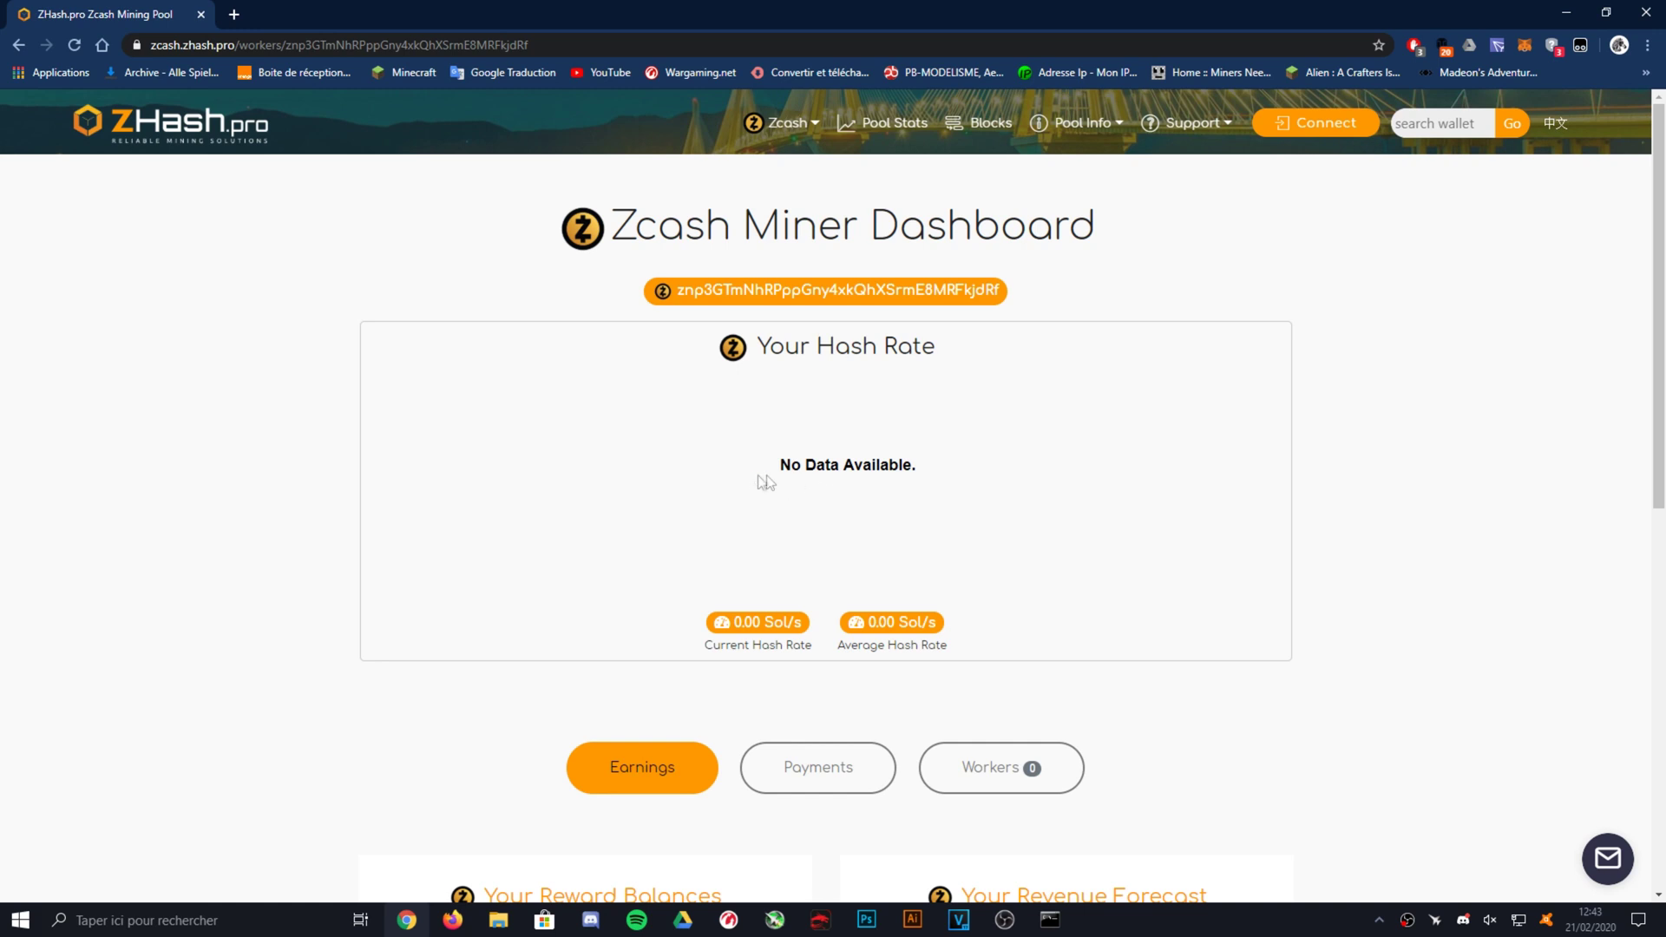
# Switch ZHash.pro to the ZEN pool and look up the wallet address from the Zcash dashboard there
pyautogui.moveTo(681, 290); pyautogui.dragTo(1041, 297)
pyautogui.hotkey('ctrl', 'c')
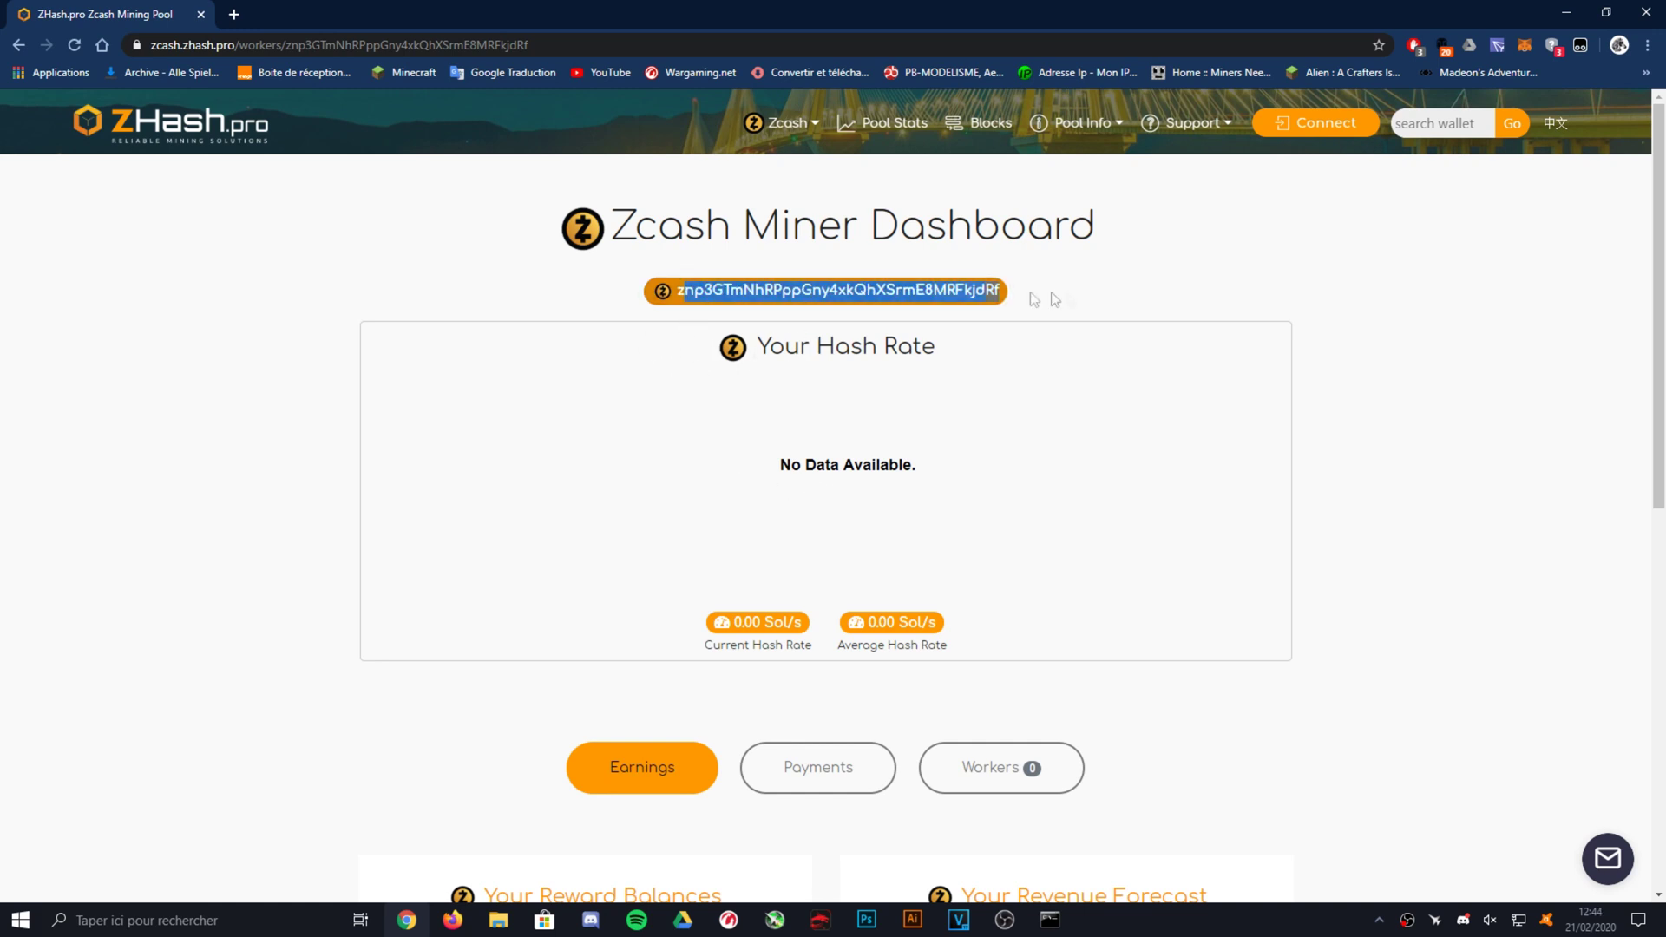
pyautogui.click(1108, 298)
pyautogui.click(781, 123)
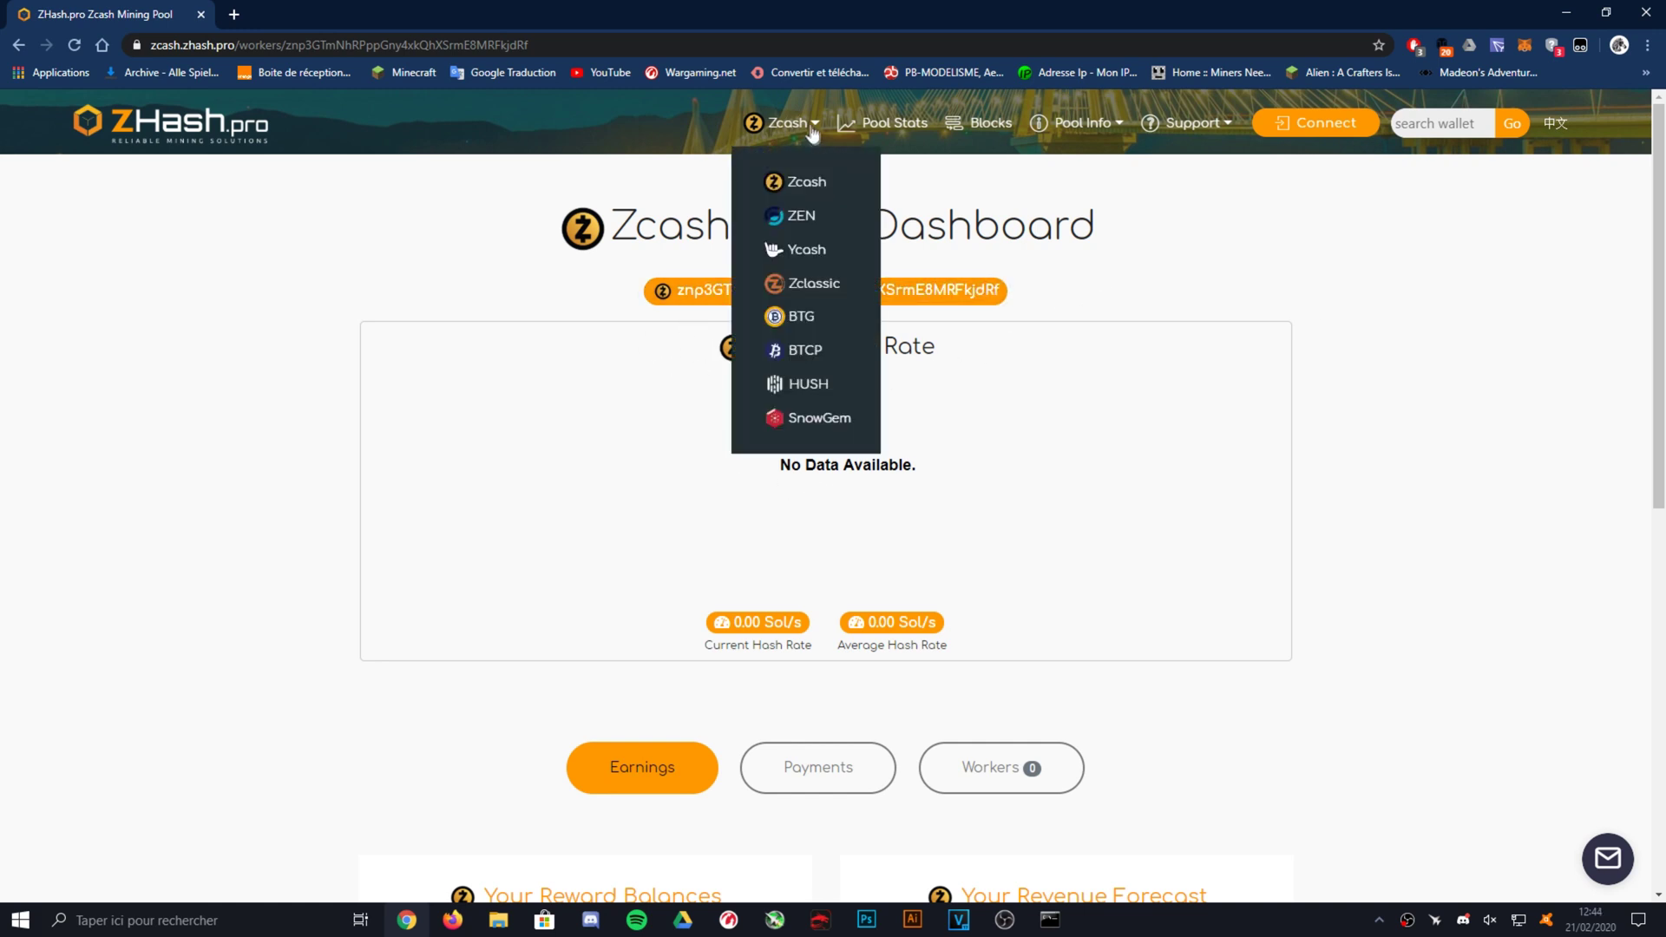
pyautogui.click(802, 212)
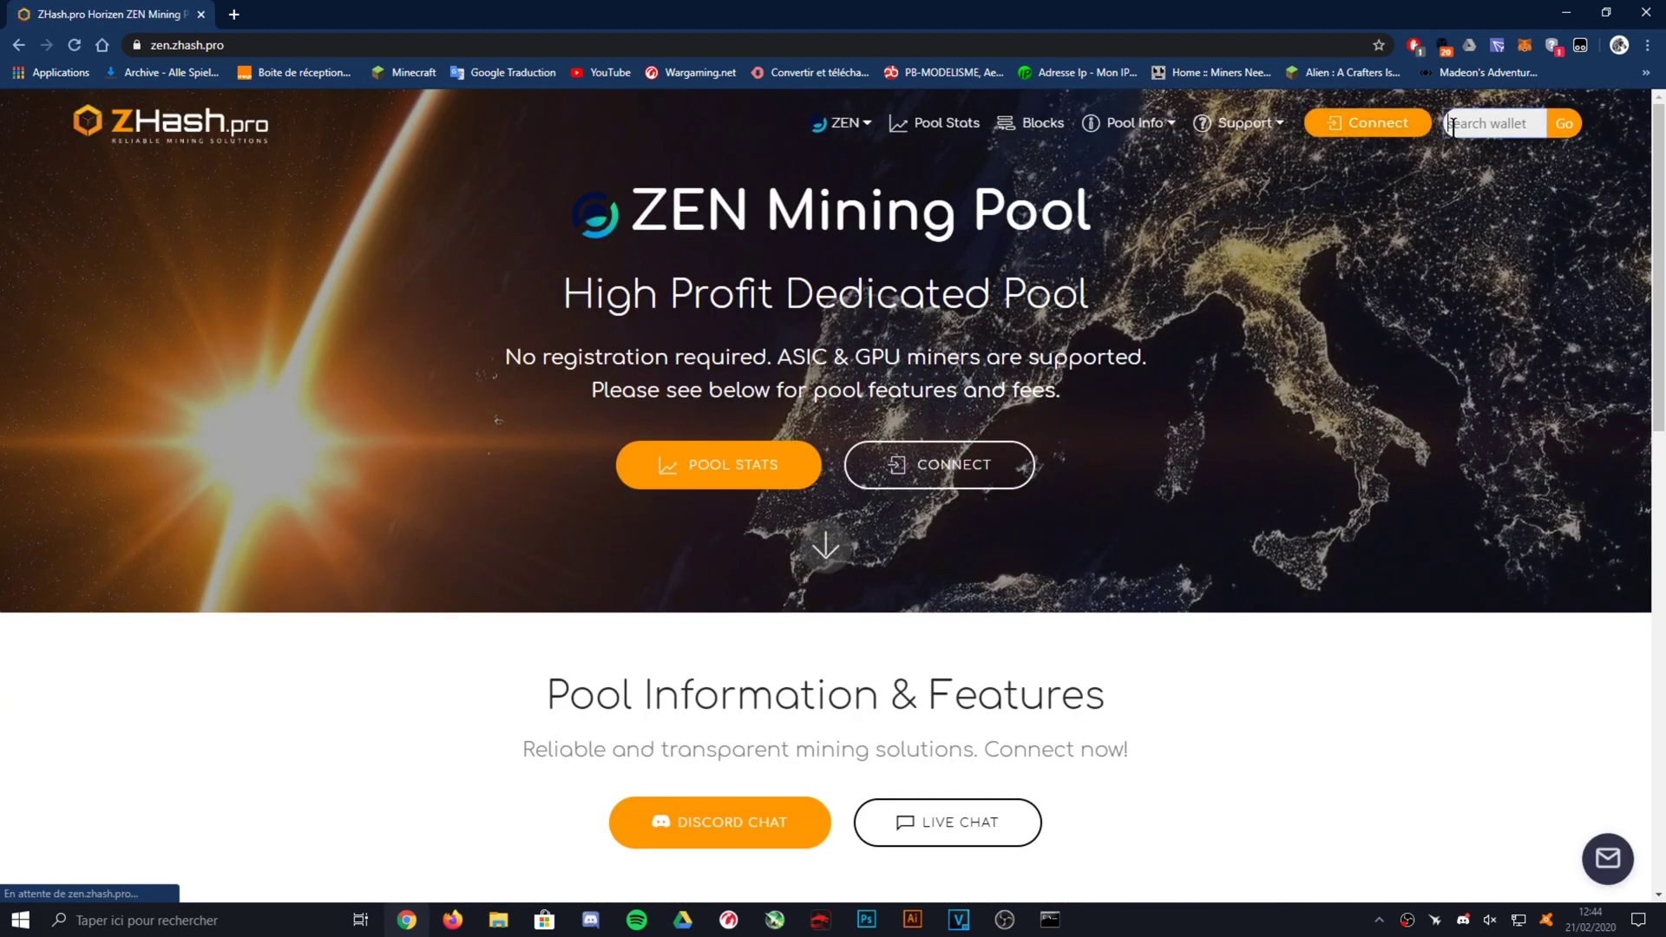
pyautogui.click(1454, 126)
pyautogui.hotkey('ctrl', 'v')
pyautogui.press('Return')
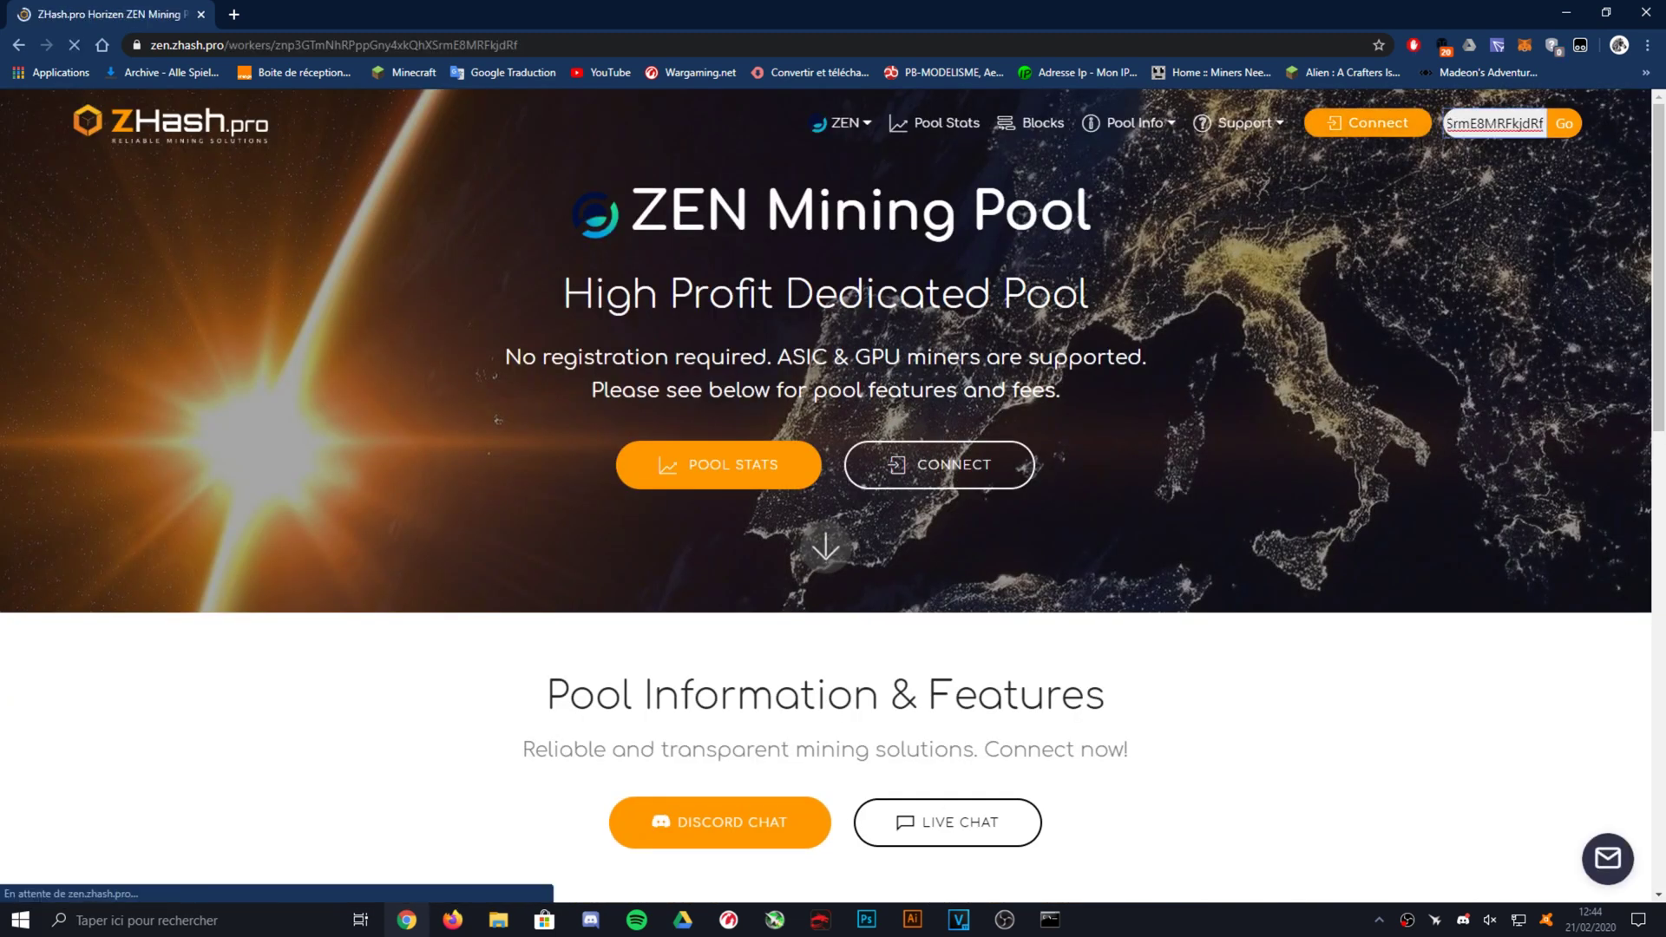